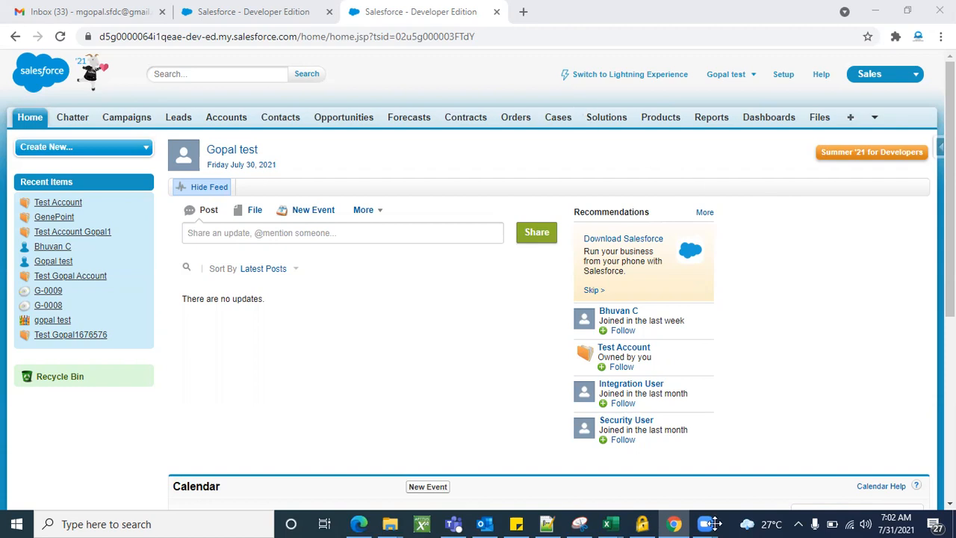
Open Setup and filter Quick Find with 'data impo' to reach the Data Import Wizard entry
{"action": "left_click", "coordinate": [784, 78]}
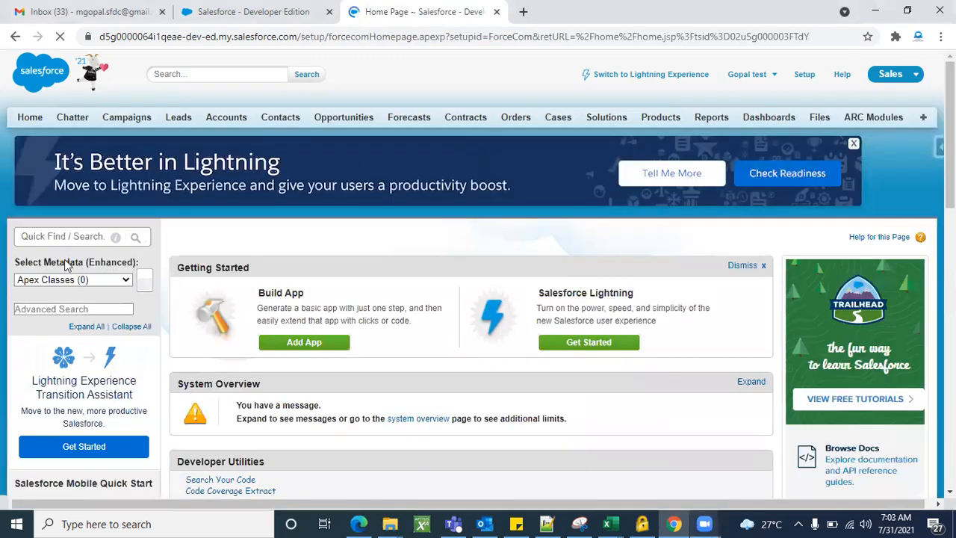
{"action": "left_click", "coordinate": [64, 238]}
{"action": "type", "text": "data impo"}
{"action": "scroll", "coordinate": [75, 249], "scroll_direction": "down", "scroll_amount": 1}
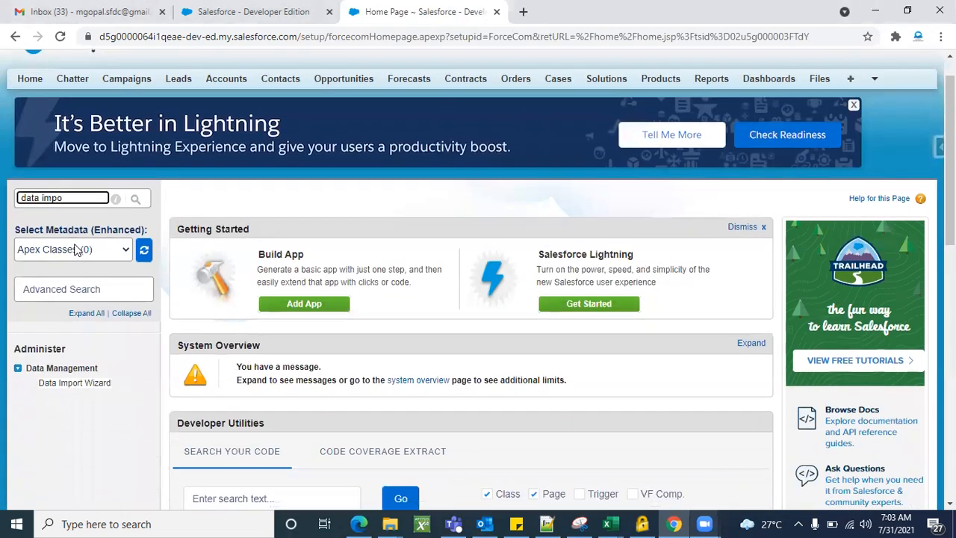
{"action": "left_click", "coordinate": [79, 383]}
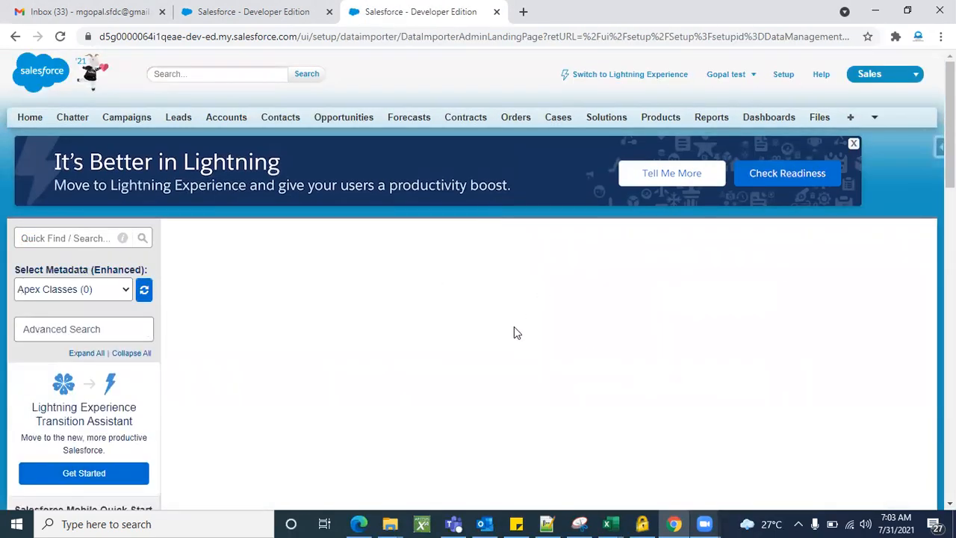
Scroll the Data Import Wizard page and compare its heading with the Data Loader page's heading
{"action": "scroll", "coordinate": [513, 326], "scroll_direction": "down", "scroll_amount": 8}
{"action": "scroll", "coordinate": [513, 326], "scroll_direction": "up", "scroll_amount": 5}
{"action": "scroll", "coordinate": [514, 327], "scroll_direction": "up", "scroll_amount": 3}
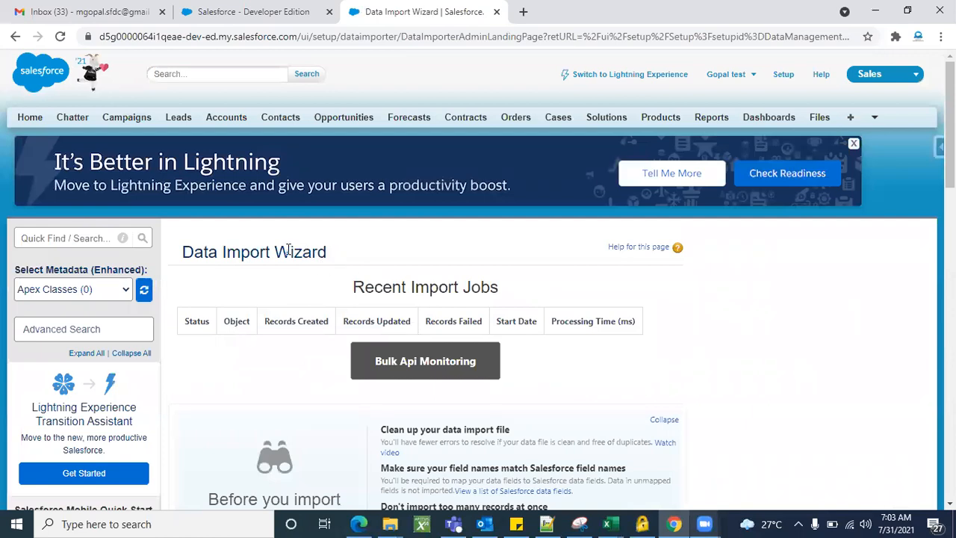
{"action": "triple_click", "coordinate": [287, 249]}
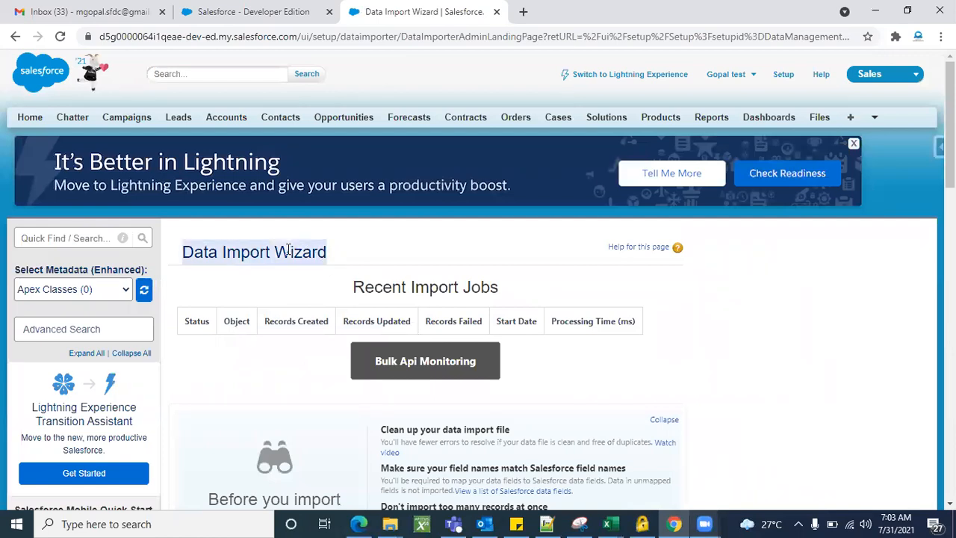
{"action": "left_click", "coordinate": [258, 16]}
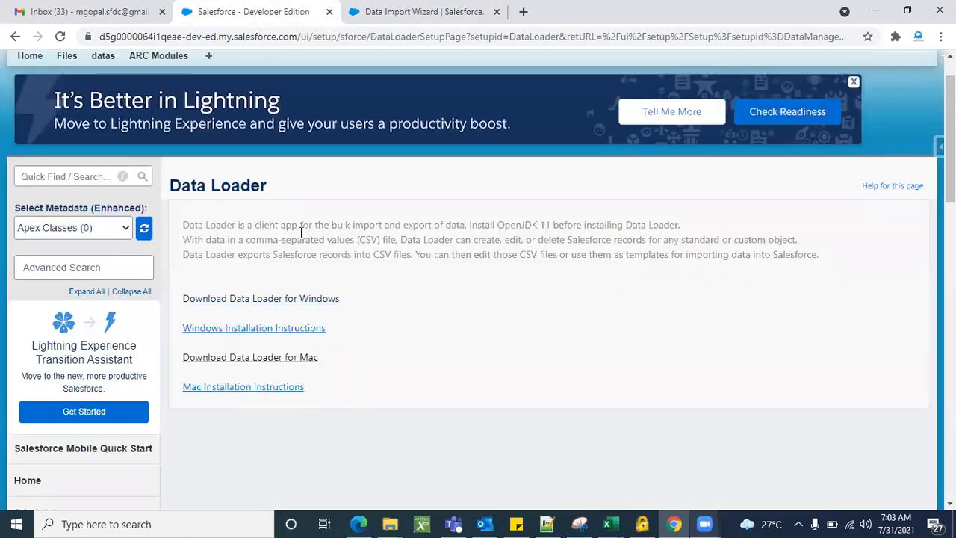
{"action": "triple_click", "coordinate": [234, 188]}
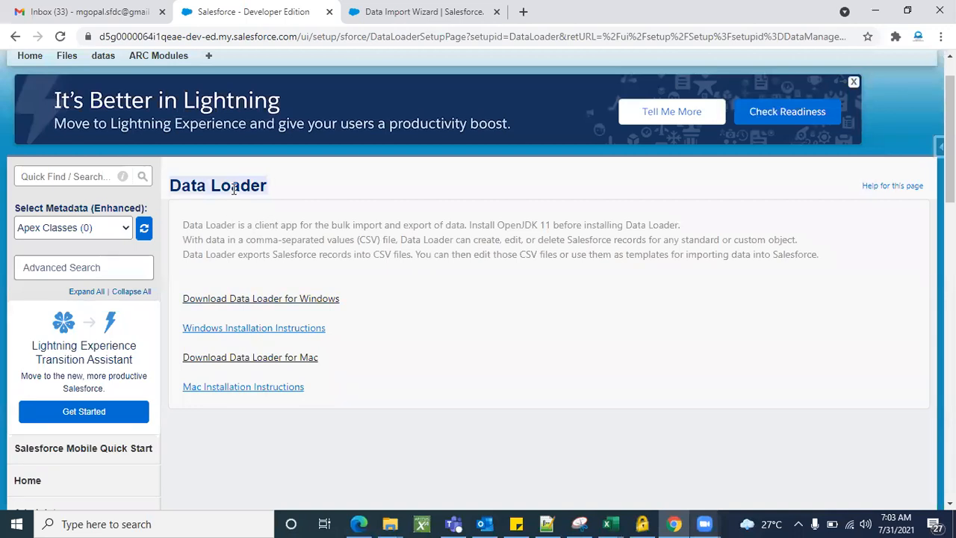
{"action": "left_click", "coordinate": [417, 10]}
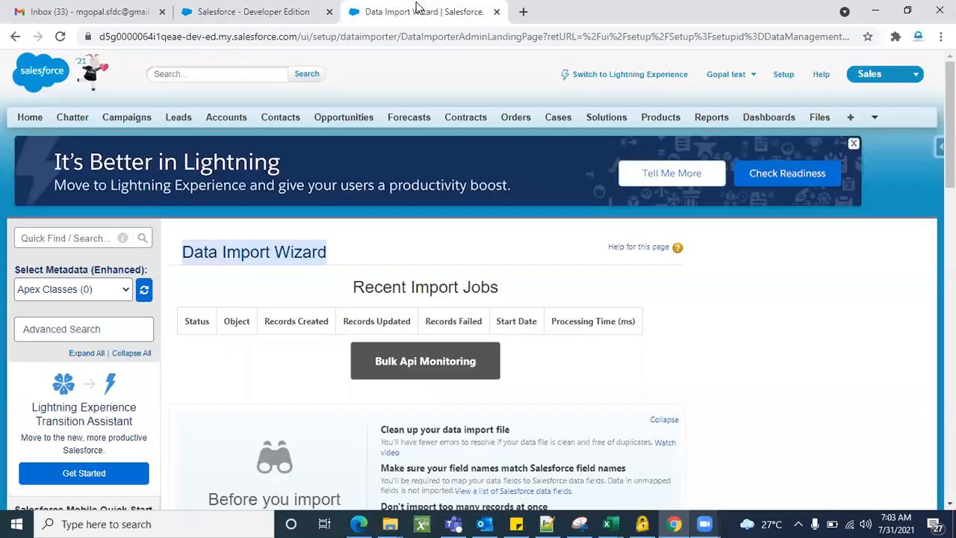
{"action": "left_click", "coordinate": [421, 261]}
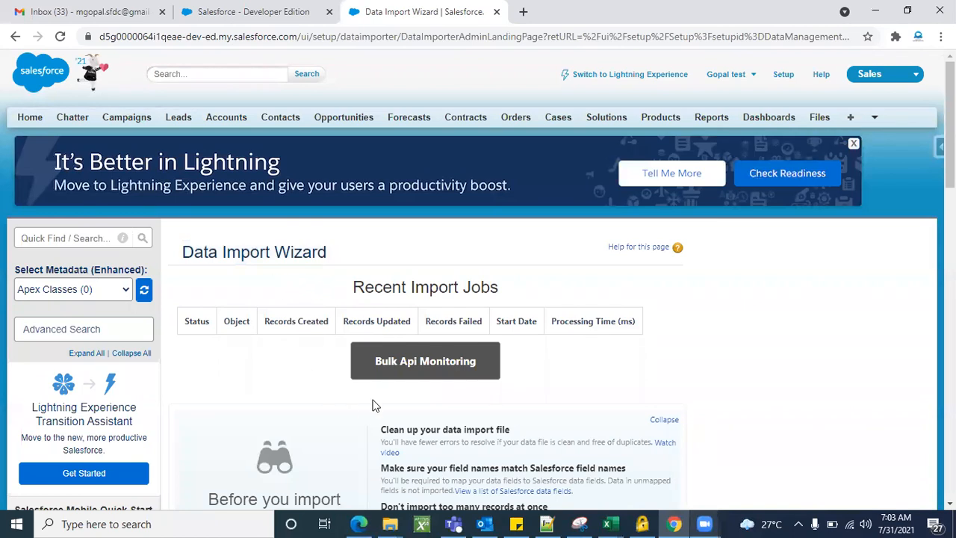
Scroll through the Data Import Wizard and Data Loader pages again to compare them
{"action": "scroll", "coordinate": [373, 406], "scroll_direction": "down", "scroll_amount": 2}
{"action": "scroll", "coordinate": [292, 303], "scroll_direction": "down", "scroll_amount": 1}
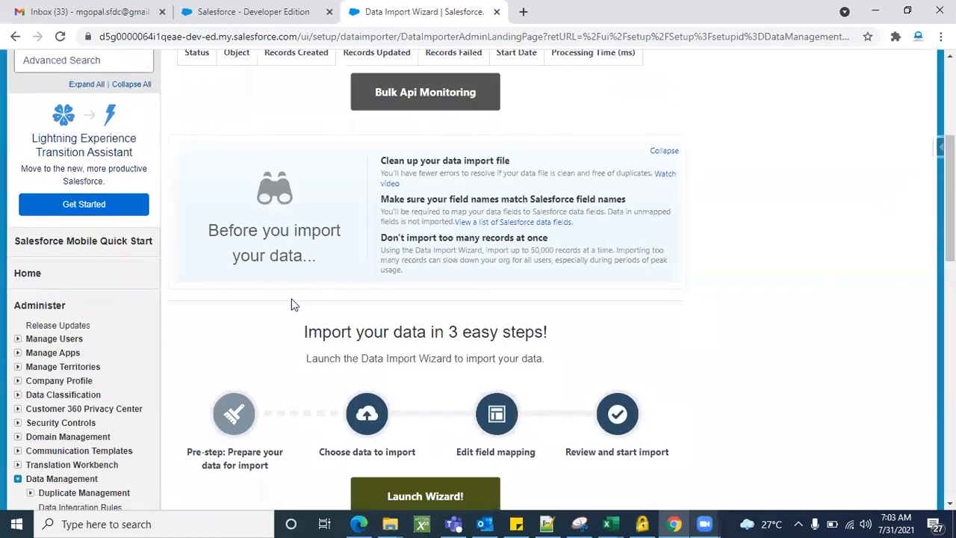
{"action": "scroll", "coordinate": [358, 303], "scroll_direction": "up", "scroll_amount": 3}
{"action": "left_click", "coordinate": [270, 12]}
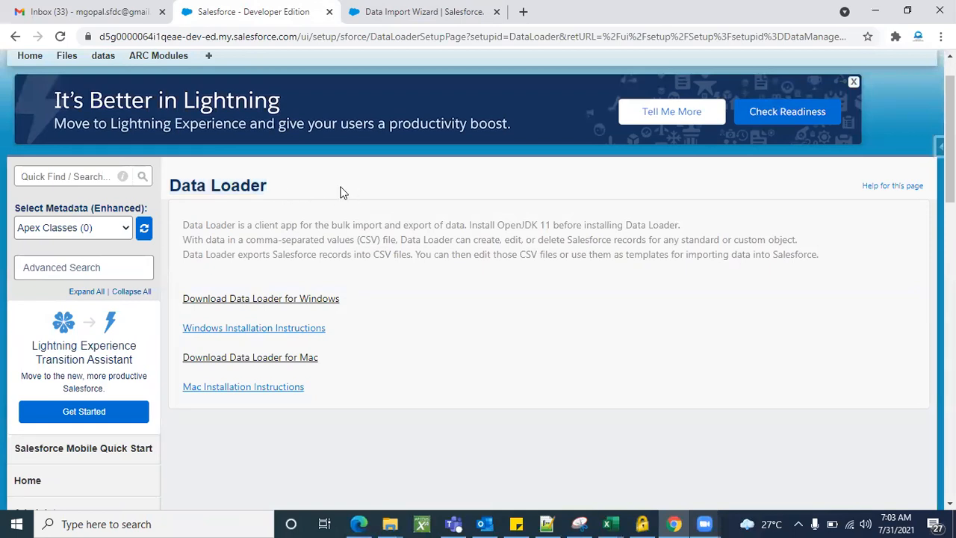
{"action": "scroll", "coordinate": [416, 247], "scroll_direction": "up", "scroll_amount": 1}
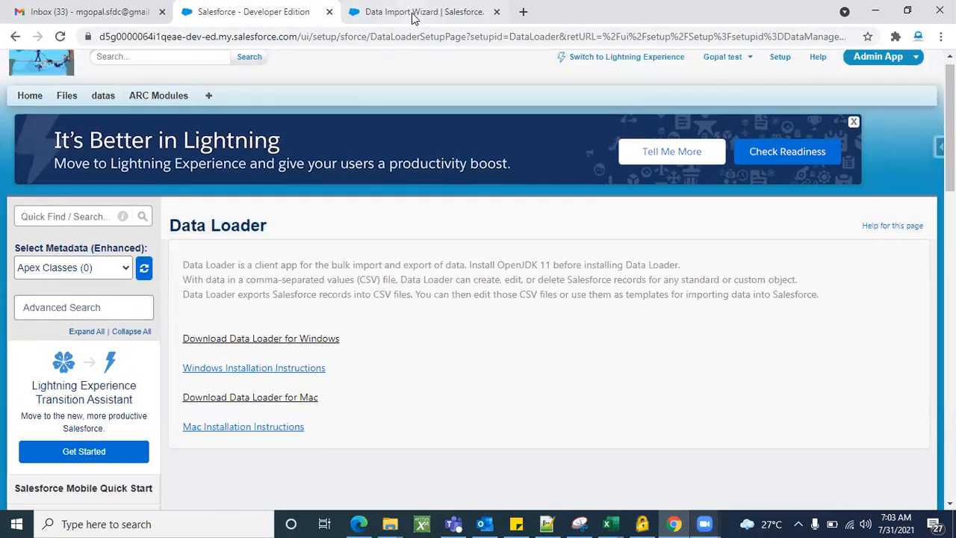
{"action": "left_click", "coordinate": [415, 15]}
{"action": "scroll", "coordinate": [705, 354], "scroll_direction": "down", "scroll_amount": 5}
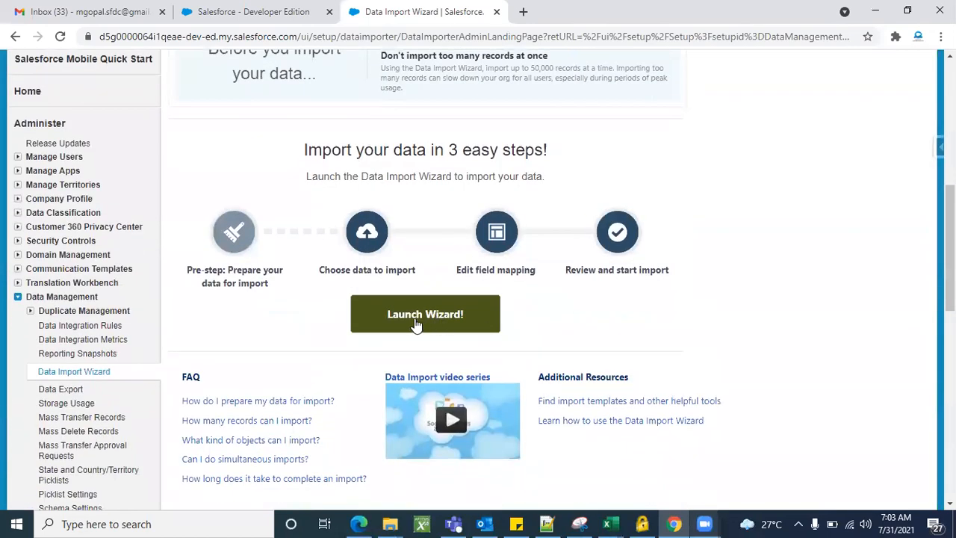
{"action": "scroll", "coordinate": [628, 321], "scroll_direction": "down", "scroll_amount": 4}
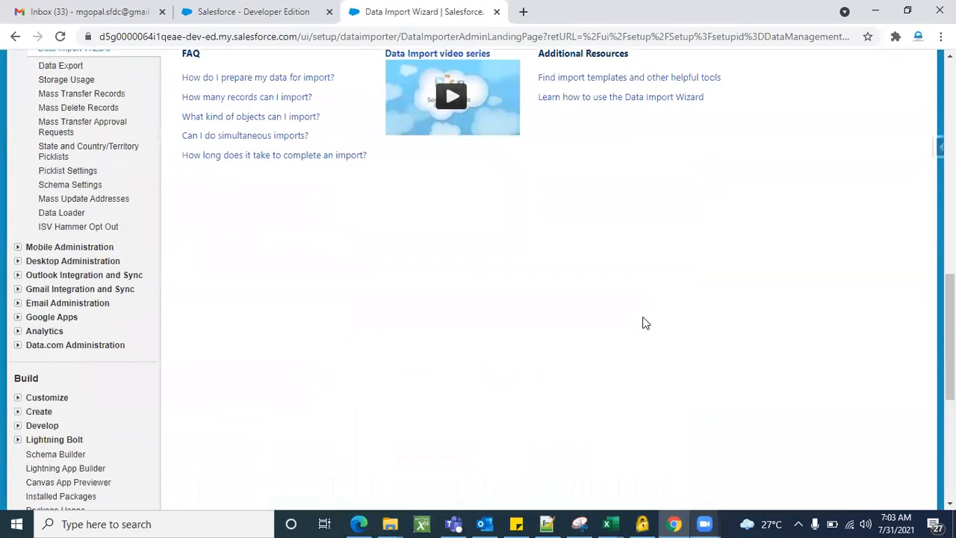
{"action": "scroll", "coordinate": [643, 322], "scroll_direction": "up", "scroll_amount": 10}
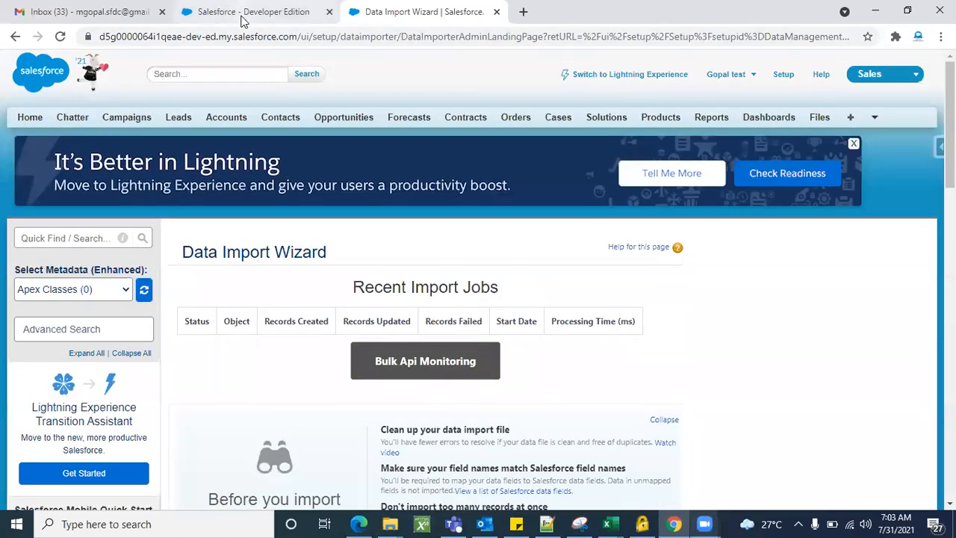
Settle on the Data Loader page and review its Windows and Mac download links
{"action": "left_click", "coordinate": [245, 12]}
{"action": "scroll", "coordinate": [338, 239], "scroll_direction": "down", "scroll_amount": 1}
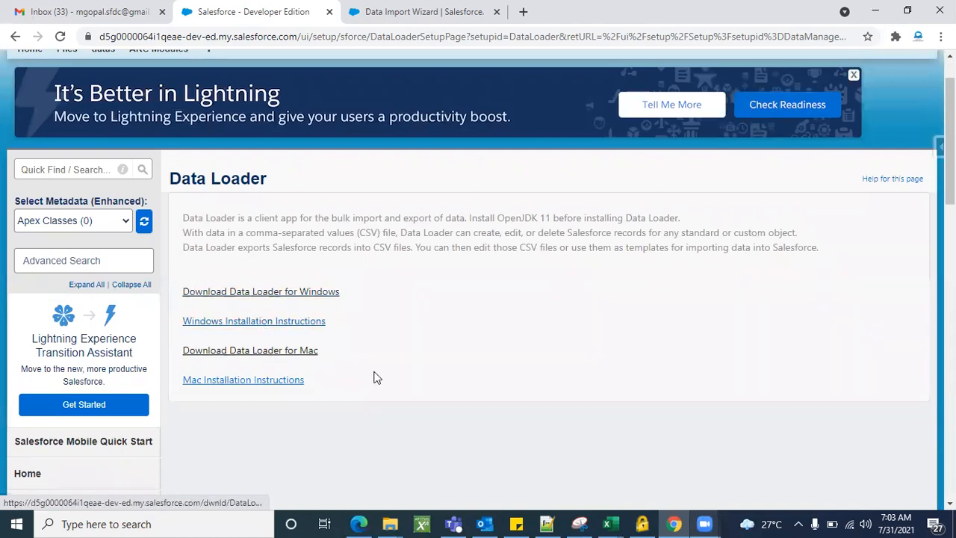
{"action": "scroll", "coordinate": [439, 314], "scroll_direction": "down", "scroll_amount": 1}
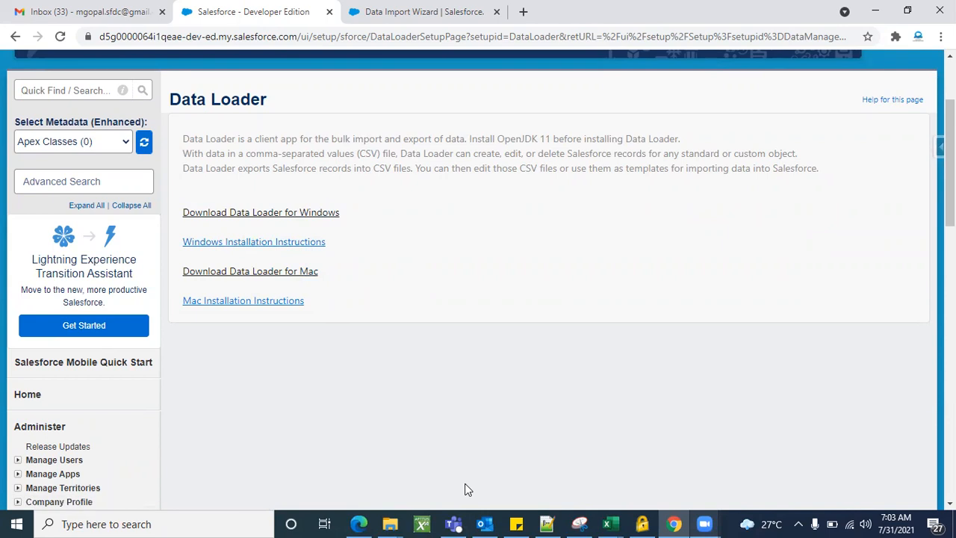
{"action": "scroll", "coordinate": [384, 395], "scroll_direction": "up", "scroll_amount": 1}
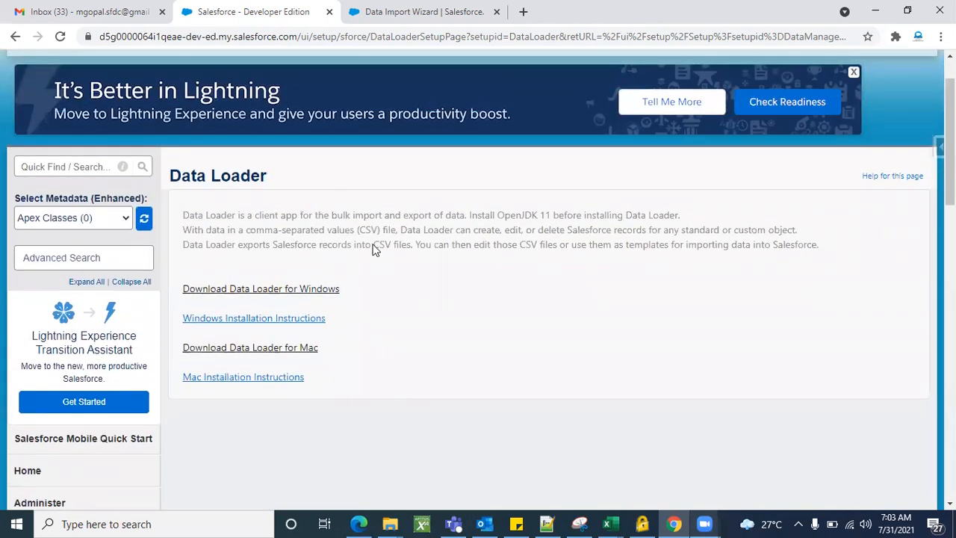
{"action": "scroll", "coordinate": [420, 326], "scroll_direction": "up", "scroll_amount": 1}
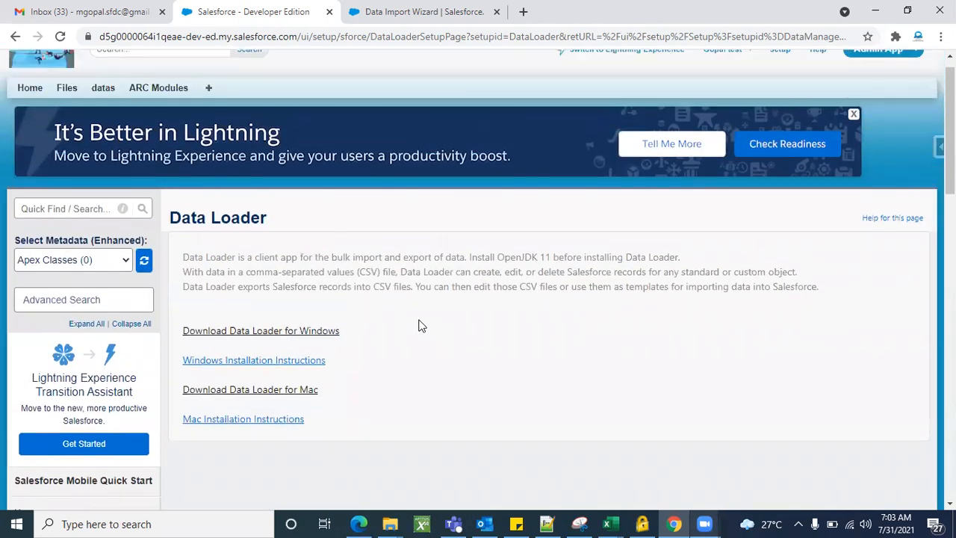
{"action": "scroll", "coordinate": [421, 325], "scroll_direction": "down", "scroll_amount": 1}
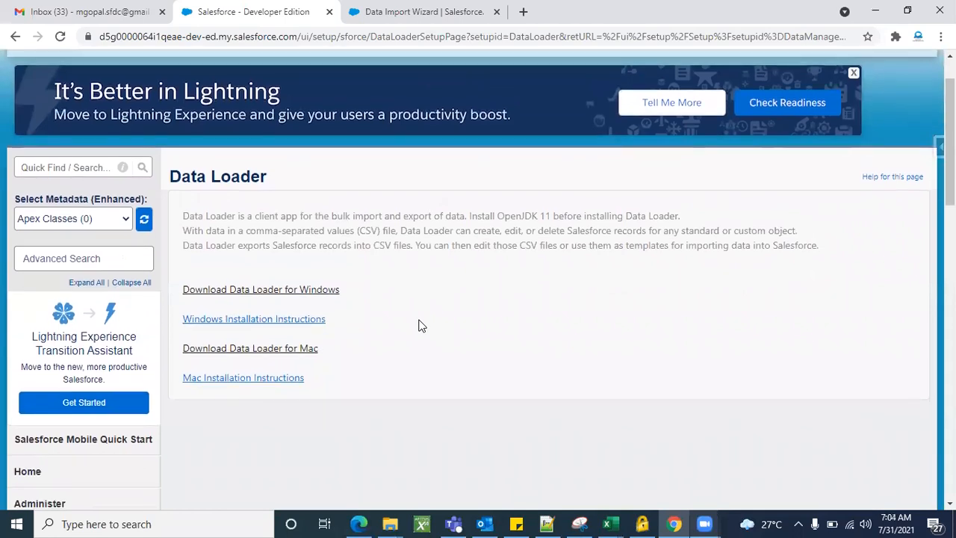
Bring up the dataloader.io home page in Edge from the taskbar
{"action": "left_click", "coordinate": [362, 522]}
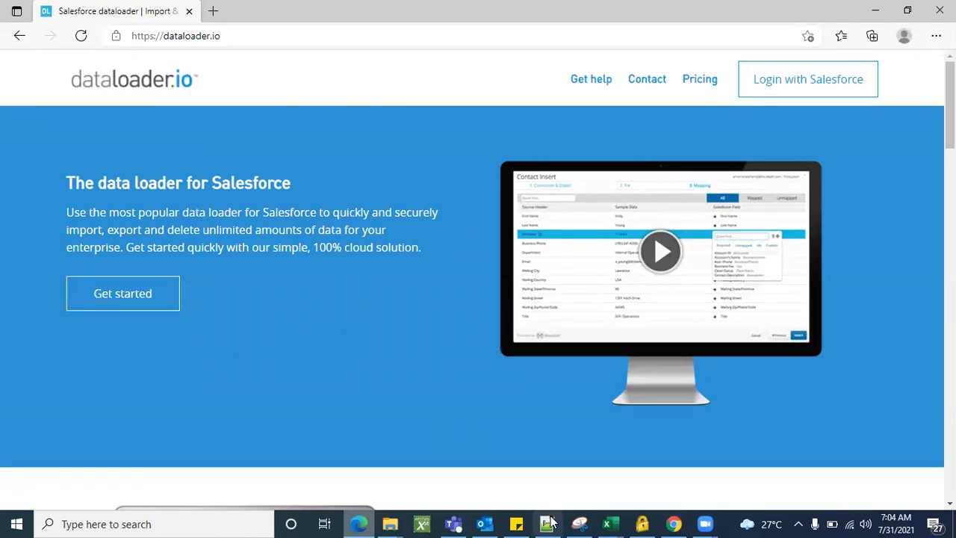
{"action": "left_click", "coordinate": [671, 524]}
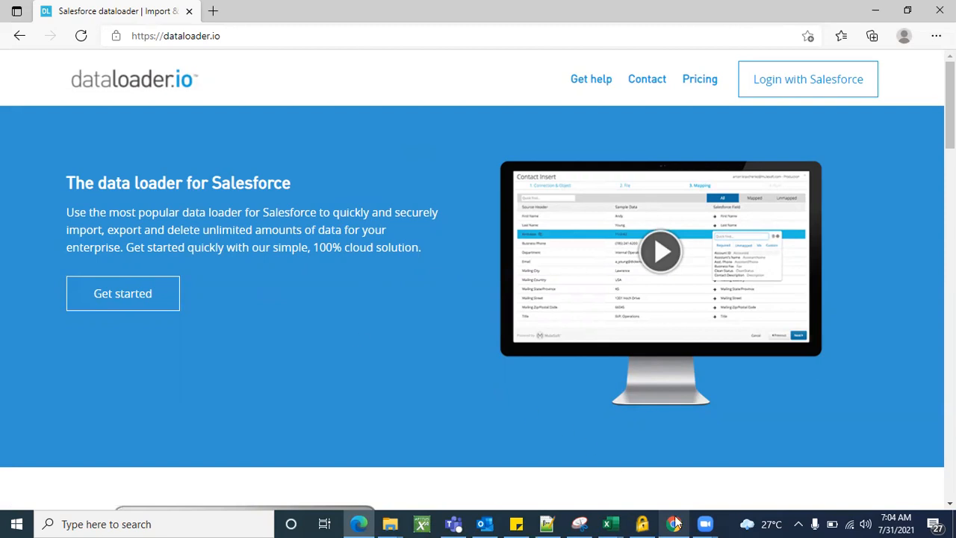
Return to Chrome and land on the Data Import Wizard page with its empty Recent Import Jobs table
{"action": "left_click", "coordinate": [359, 524]}
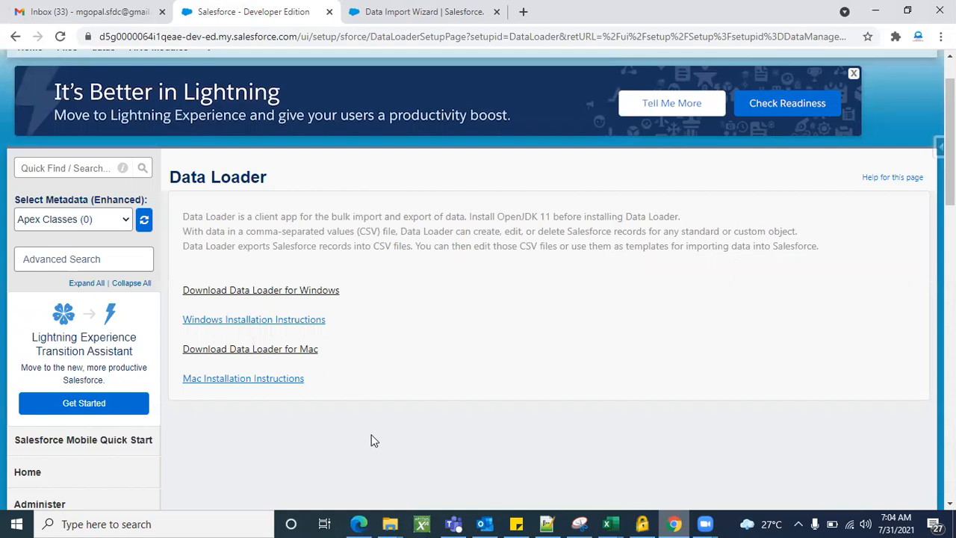
{"action": "scroll", "coordinate": [465, 383], "scroll_direction": "up", "scroll_amount": 1}
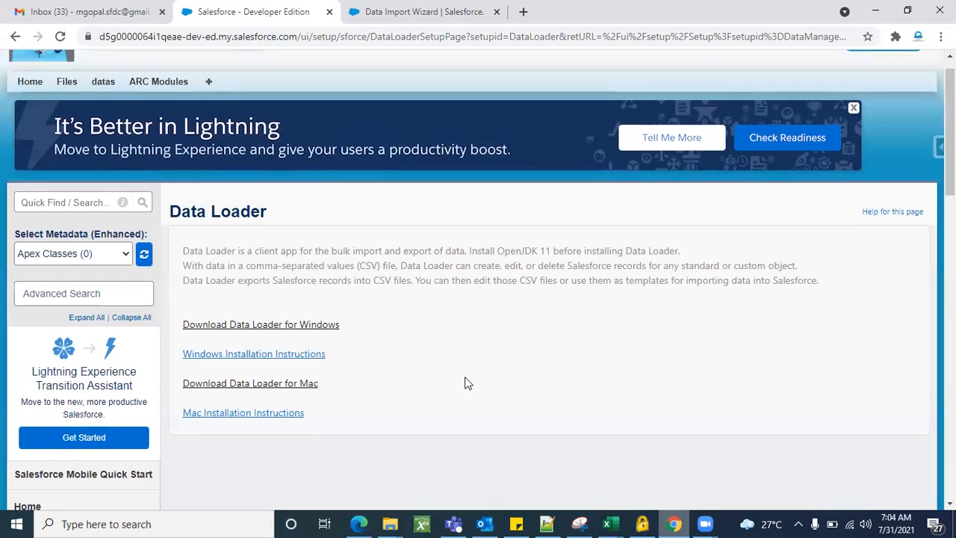
{"action": "left_click", "coordinate": [375, 16]}
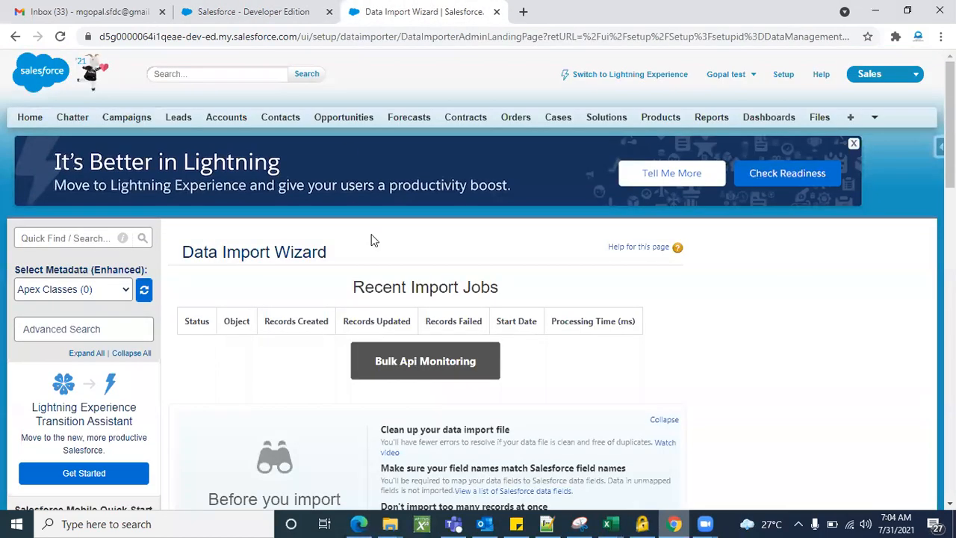
{"action": "left_click", "coordinate": [289, 11]}
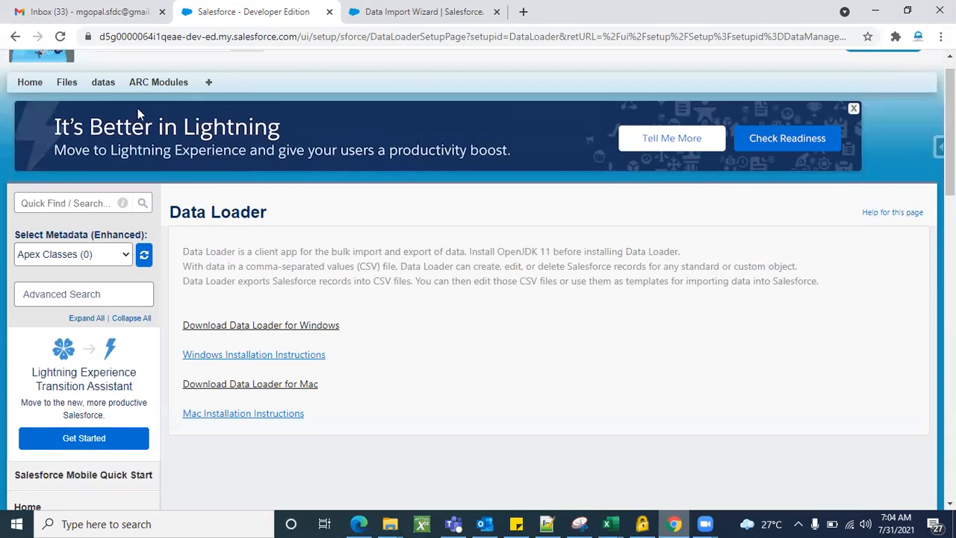
{"action": "left_click", "coordinate": [876, 11]}
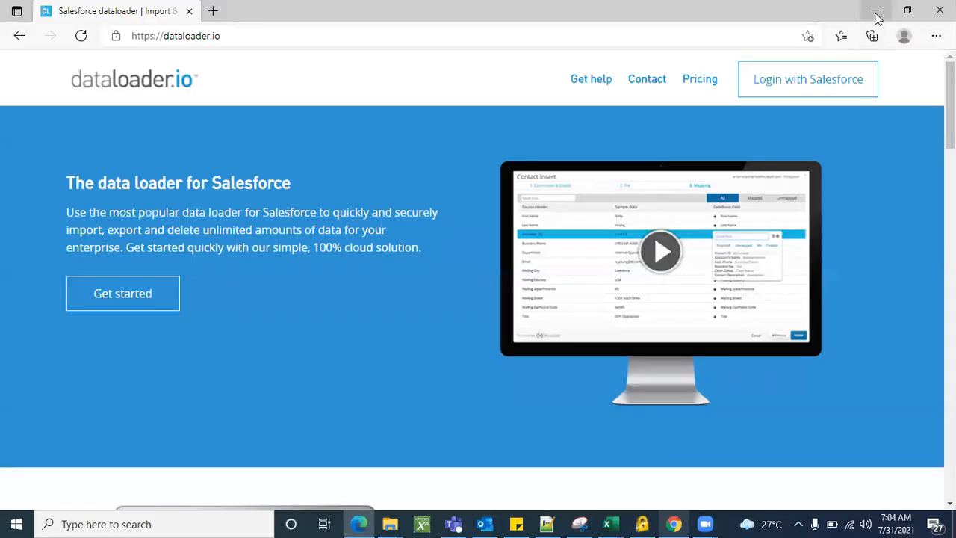
{"action": "left_click", "coordinate": [874, 11]}
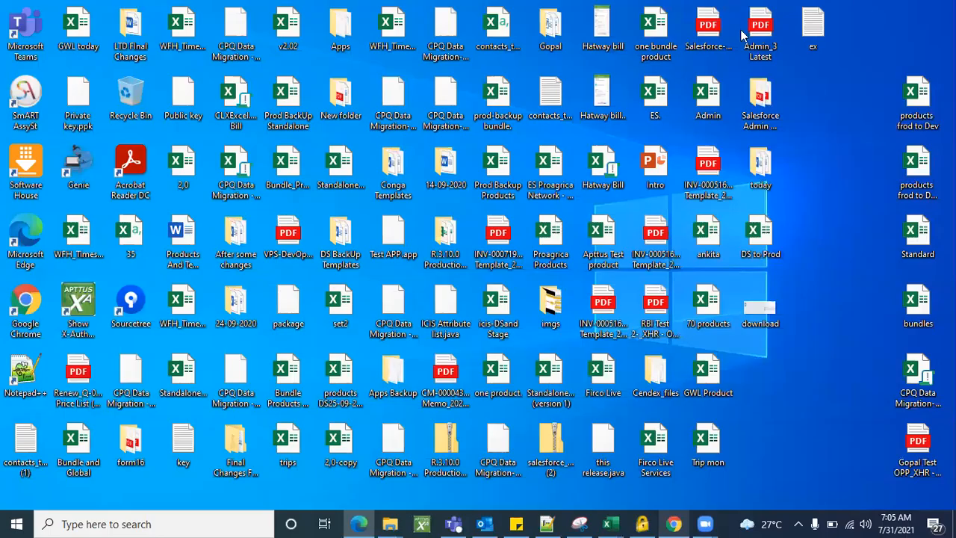
{"action": "left_click", "coordinate": [673, 523]}
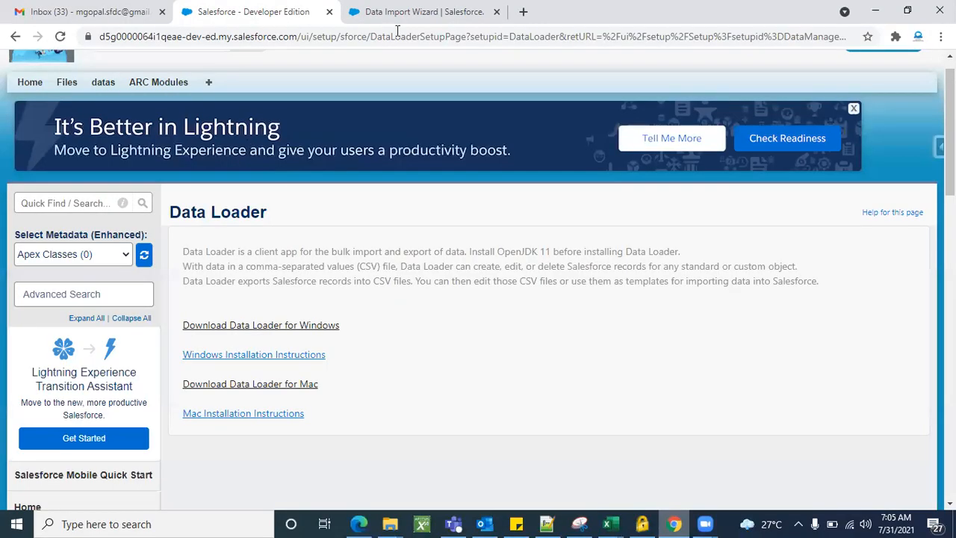
{"action": "key", "text": "ctrl+Tab"}
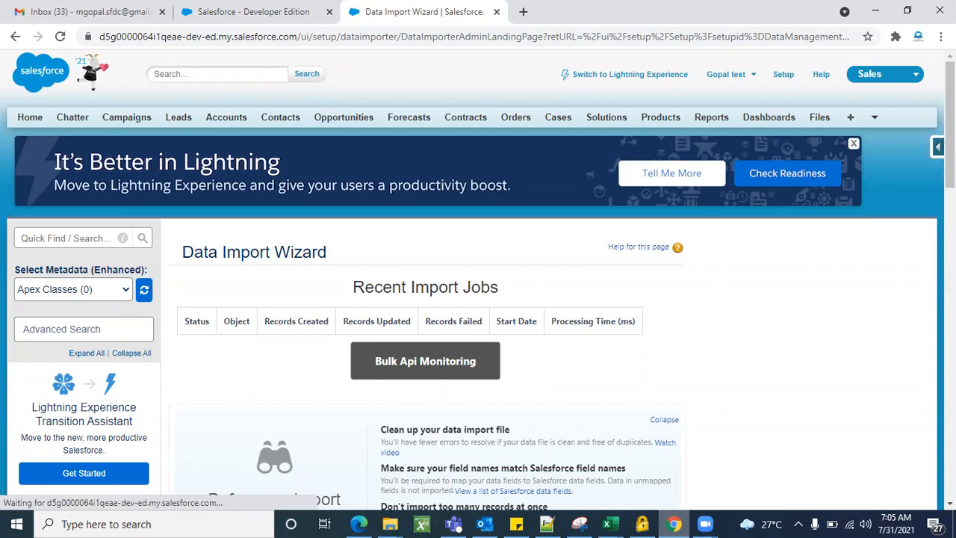
{"action": "left_click", "coordinate": [938, 147]}
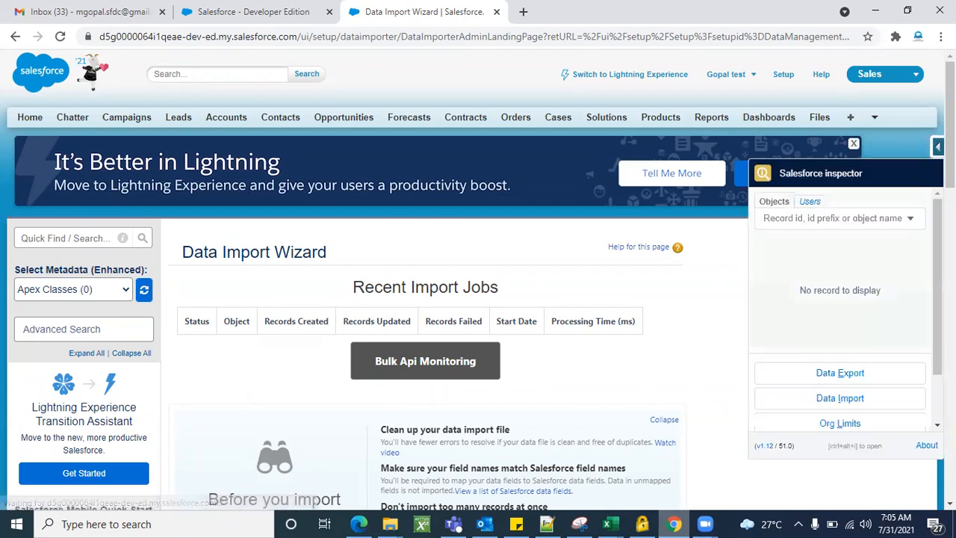
{"action": "triple_click", "coordinate": [839, 174]}
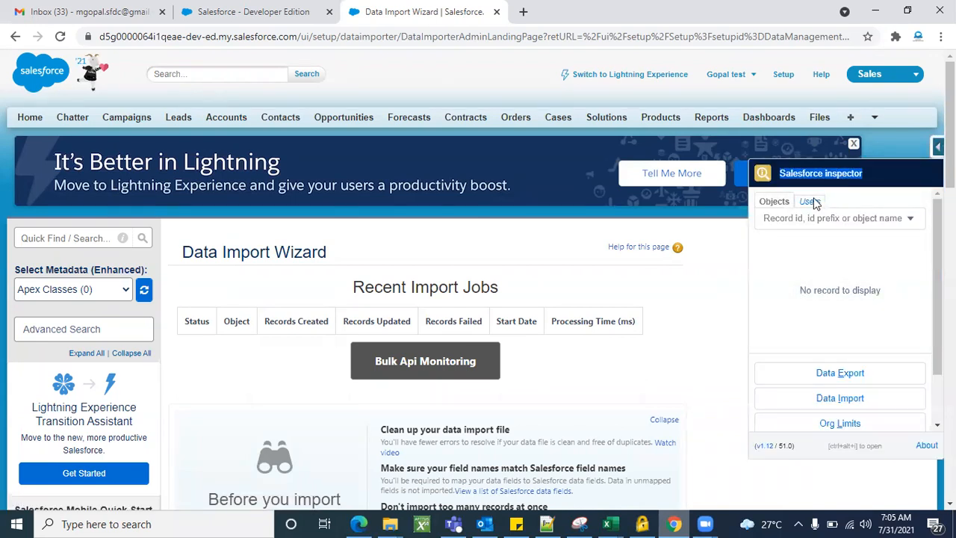
{"action": "scroll", "coordinate": [848, 362], "scroll_direction": "down", "scroll_amount": 1}
{"action": "scroll", "coordinate": [849, 362], "scroll_direction": "down", "scroll_amount": 1}
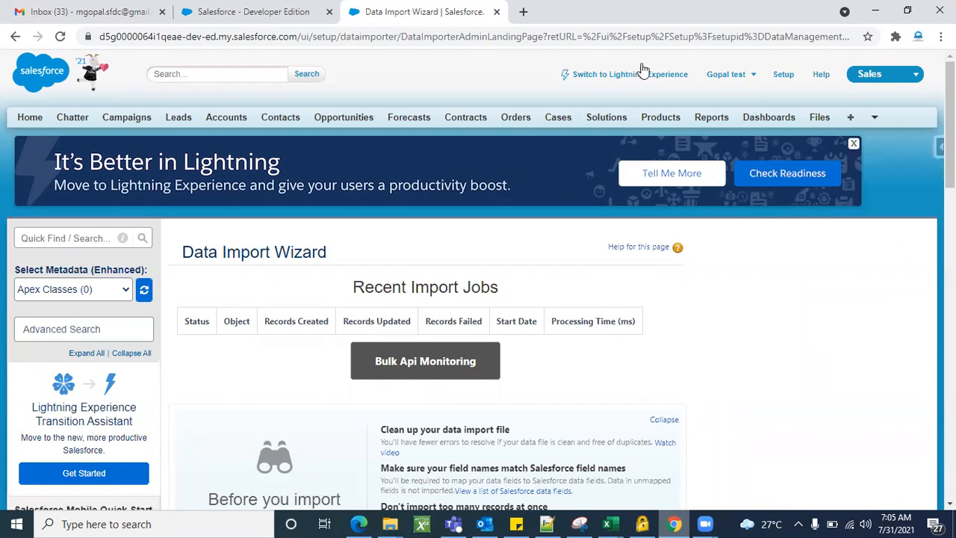
Search 'salesforce workbench' in a new tab to open the Workbench login, then bring up dataloader.io
{"action": "left_click", "coordinate": [524, 12]}
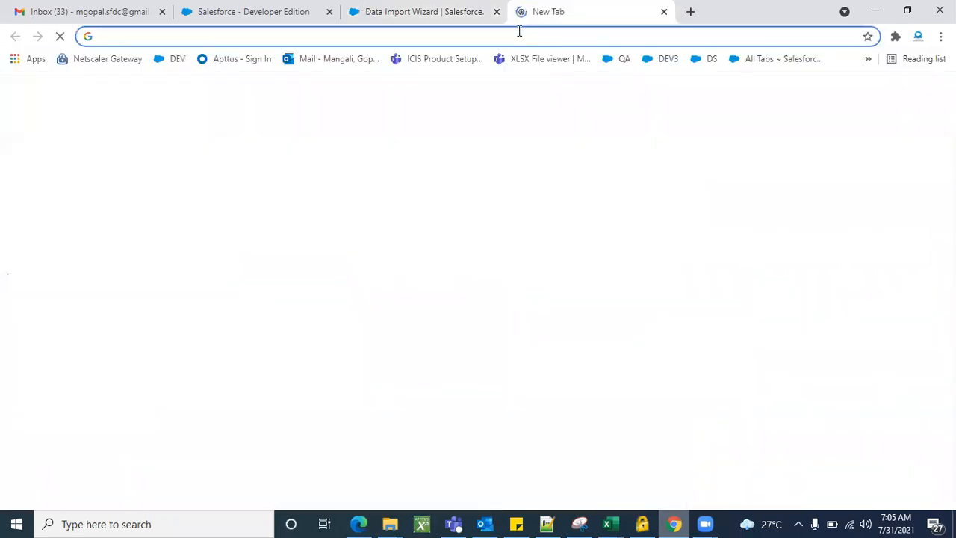
{"action": "type", "text": "work"}
{"action": "key", "text": "BackSpace"}
{"action": "key", "text": "BackSpace"}
{"action": "key", "text": "BackSpace"}
{"action": "key", "text": "BackSpace"}
{"action": "key", "text": "BackSpace"}
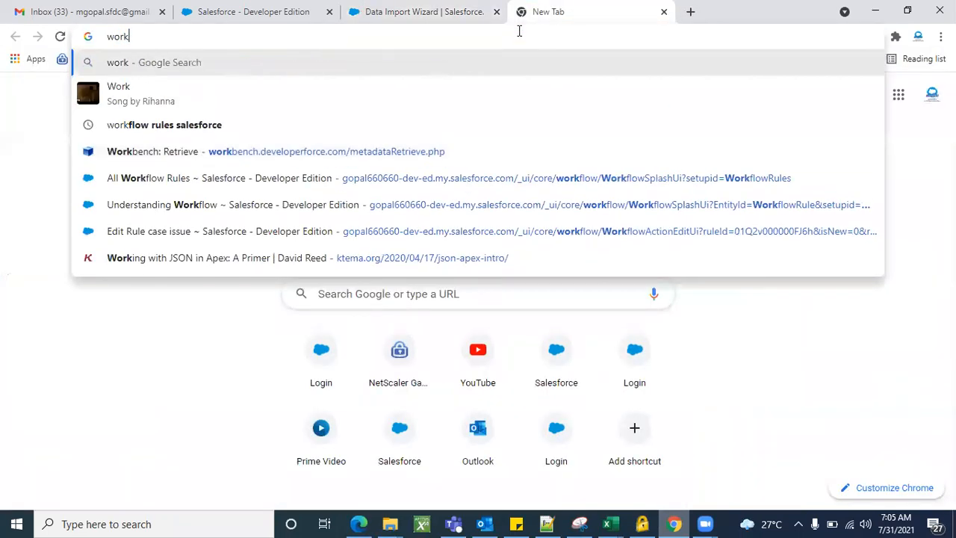
{"action": "type", "text": "salesfo"}
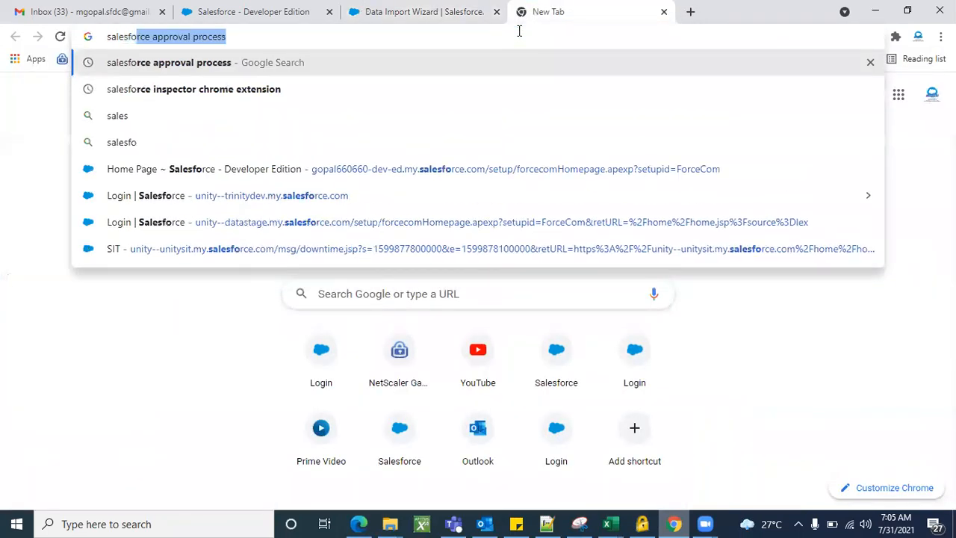
{"action": "type", "text": "rce work"}
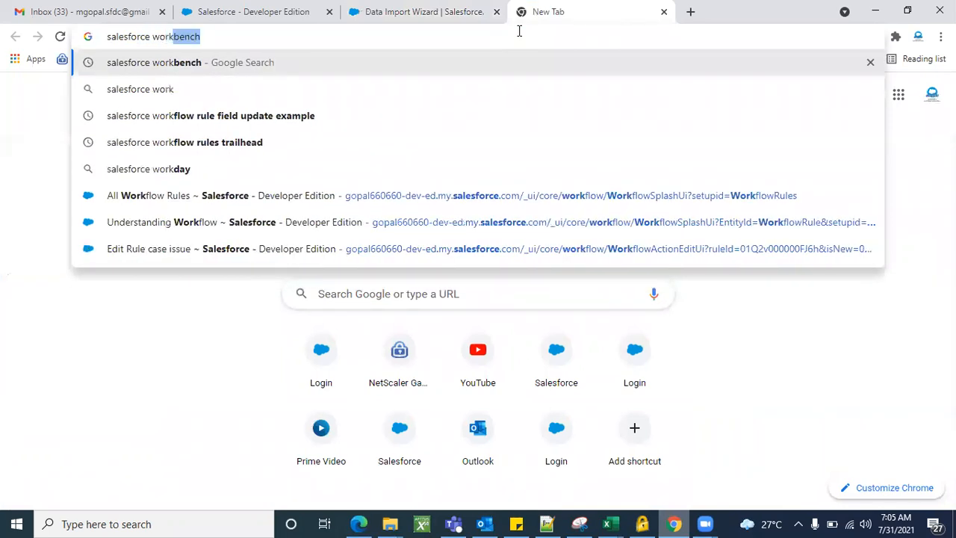
{"action": "key", "text": "Return"}
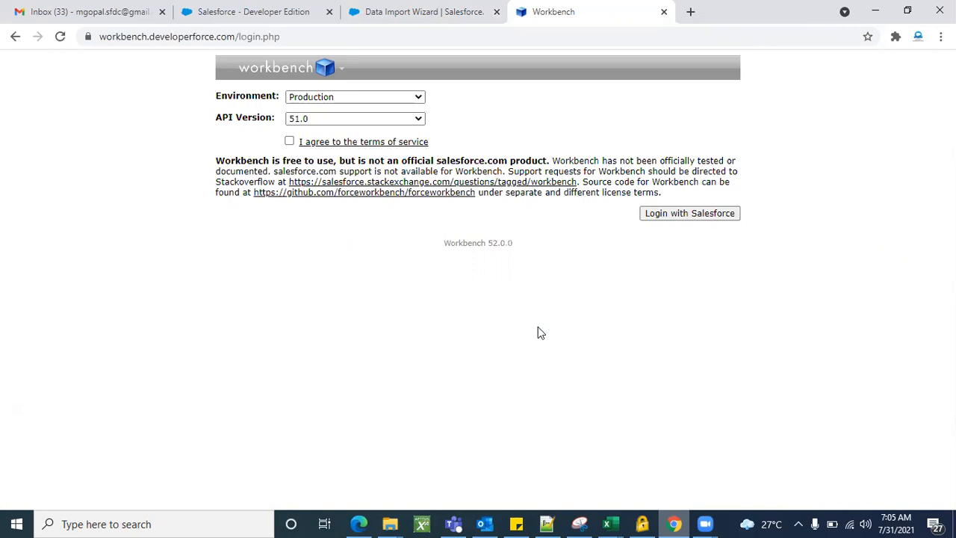
{"action": "left_click", "coordinate": [359, 524]}
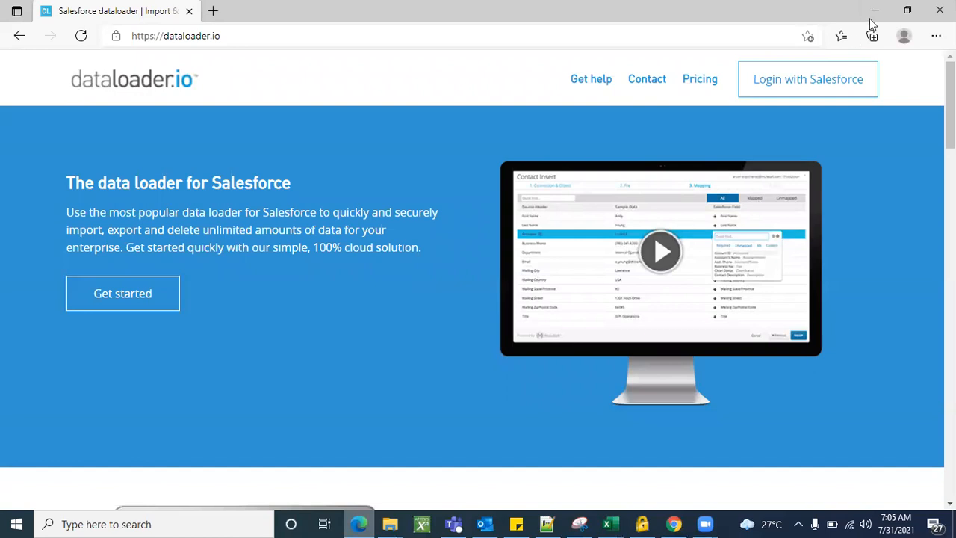
Hide dataloader.io, scroll the Data Import Wizard page and click Launch Wizard!
{"action": "left_click", "coordinate": [871, 19]}
{"action": "left_click", "coordinate": [250, 9]}
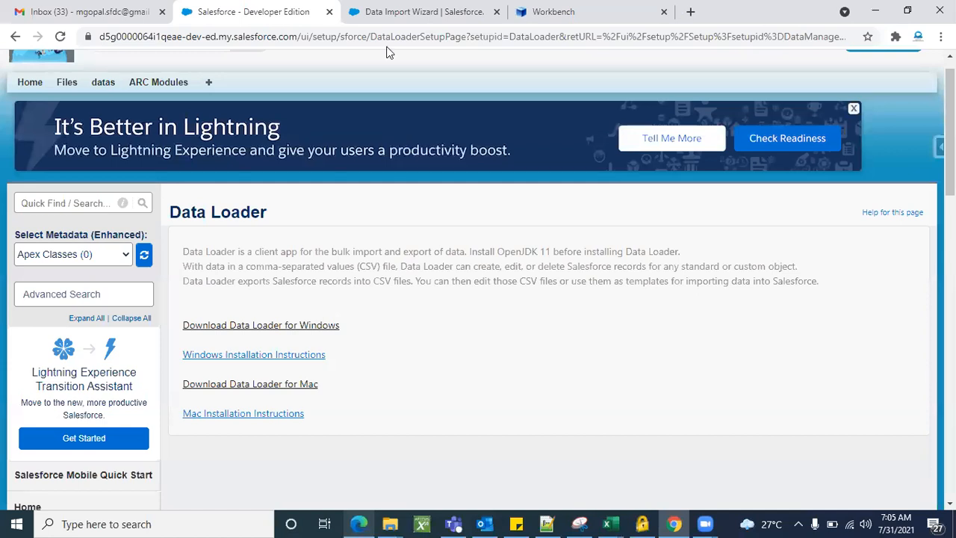
{"action": "left_click", "coordinate": [384, 9]}
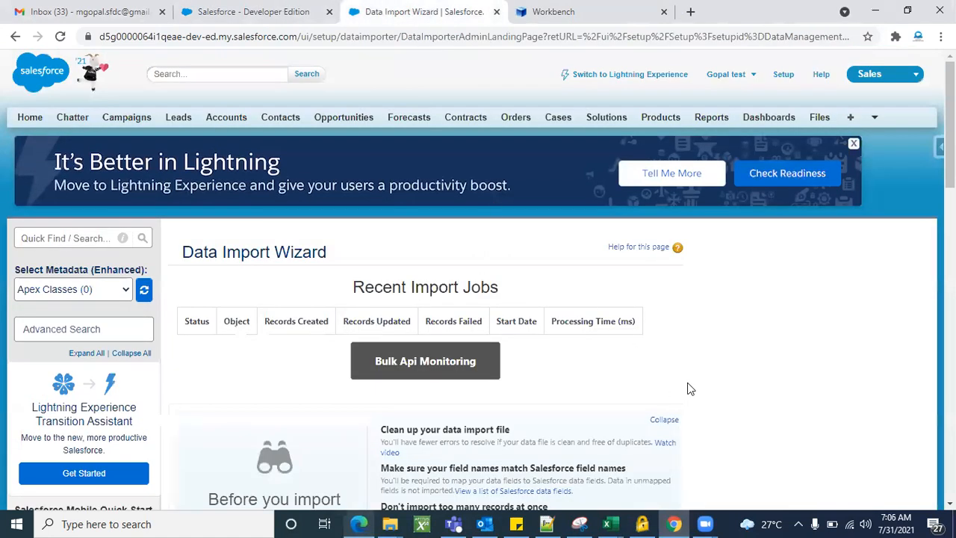
{"action": "scroll", "coordinate": [695, 388], "scroll_direction": "down", "scroll_amount": 2}
{"action": "scroll", "coordinate": [794, 385], "scroll_direction": "down", "scroll_amount": 1}
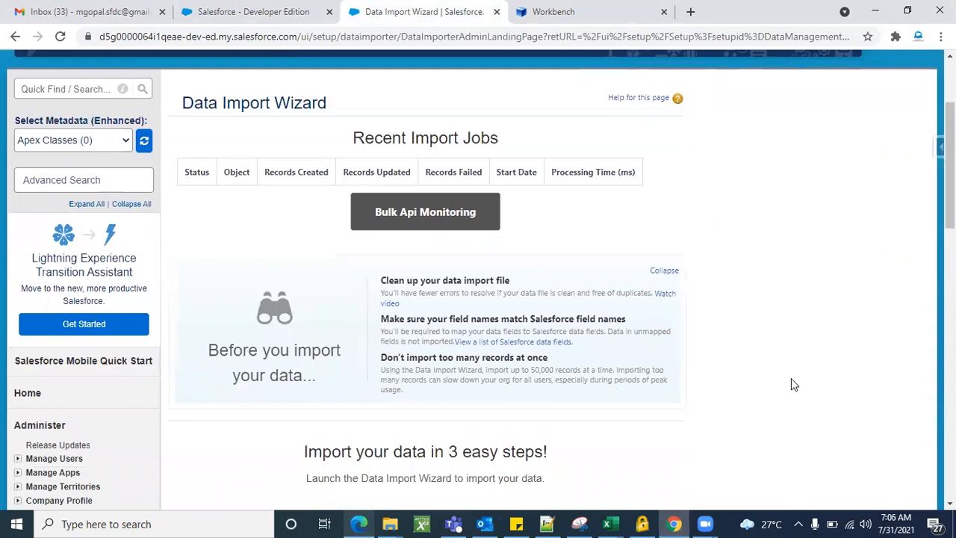
{"action": "scroll", "coordinate": [794, 384], "scroll_direction": "down", "scroll_amount": 3}
{"action": "scroll", "coordinate": [793, 380], "scroll_direction": "down", "scroll_amount": 3}
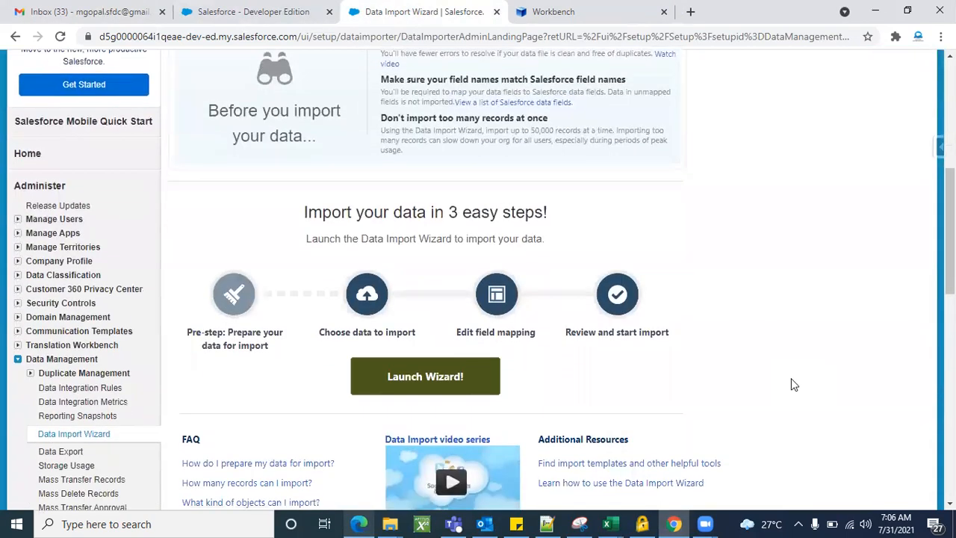
{"action": "scroll", "coordinate": [792, 380], "scroll_direction": "up", "scroll_amount": 1}
{"action": "scroll", "coordinate": [795, 384], "scroll_direction": "up", "scroll_amount": 1}
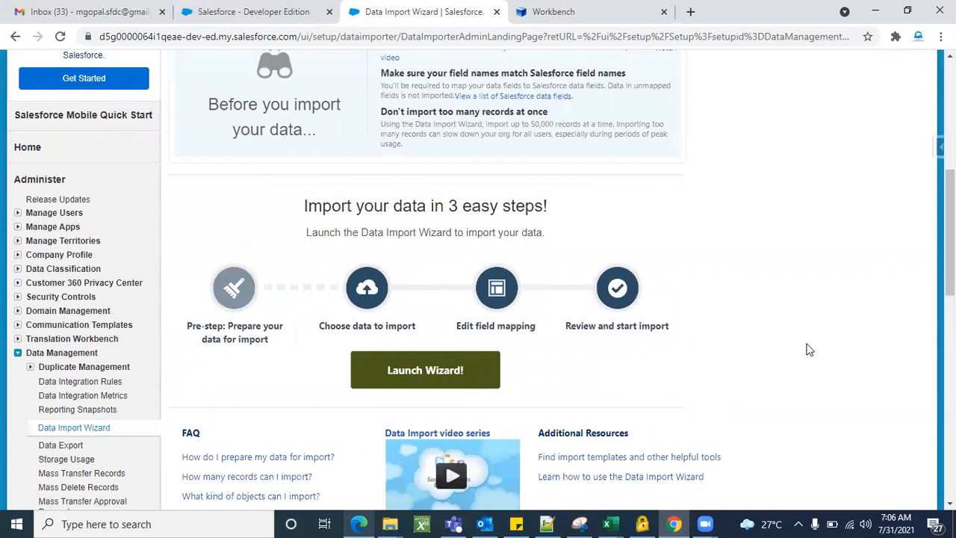
{"action": "scroll", "coordinate": [809, 348], "scroll_direction": "down", "scroll_amount": 1}
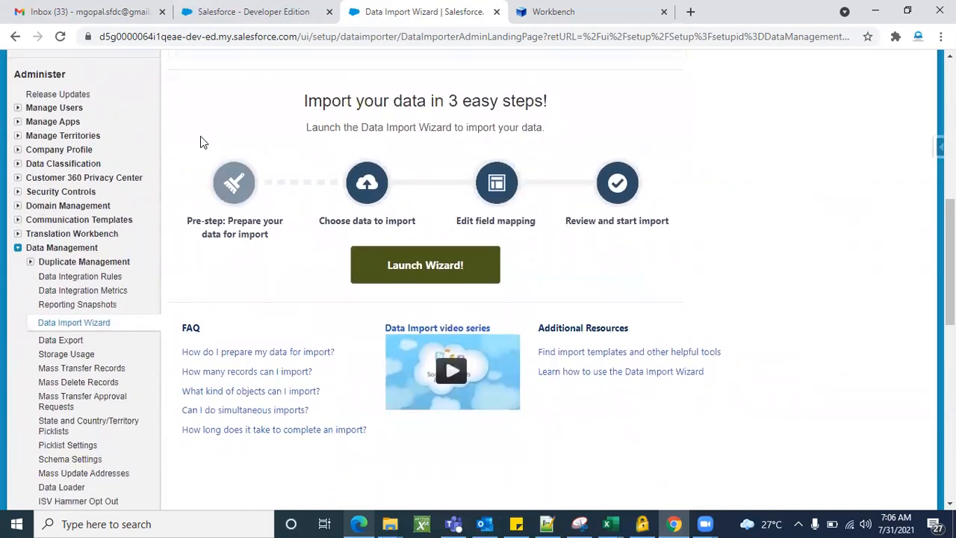
{"action": "left_click", "coordinate": [444, 276]}
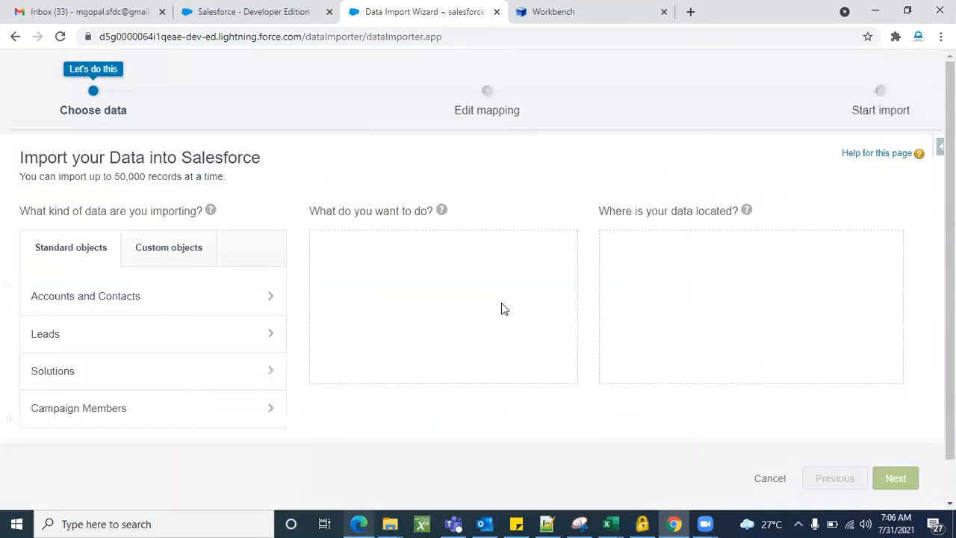
Scroll the Choose data step and briefly check the Data Loader setup page
{"action": "scroll", "coordinate": [447, 269], "scroll_direction": "down", "scroll_amount": 1}
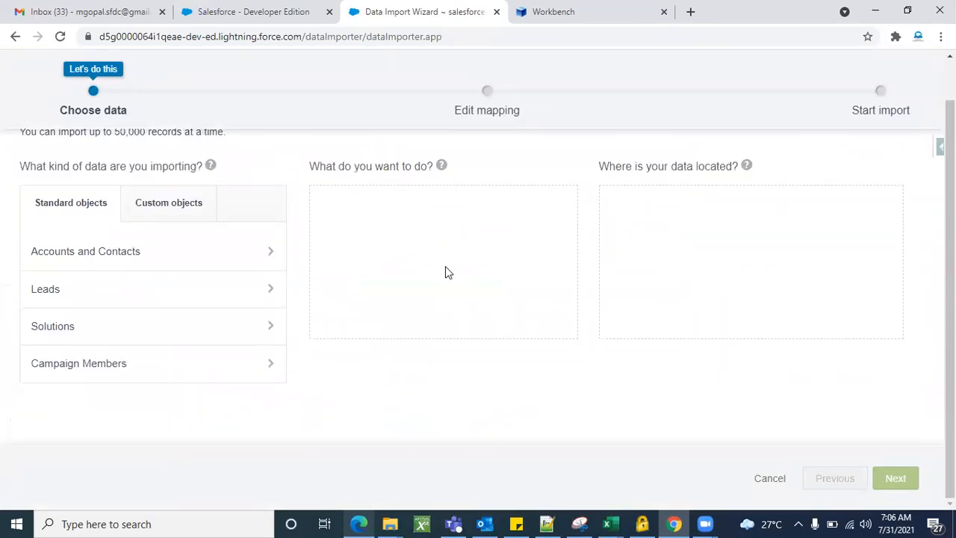
{"action": "scroll", "coordinate": [420, 374], "scroll_direction": "up", "scroll_amount": 1}
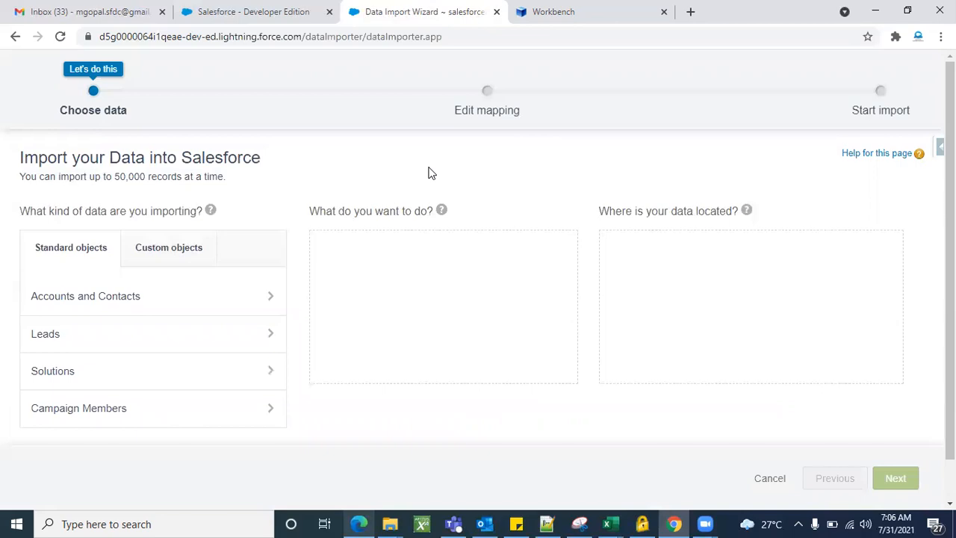
{"action": "left_click", "coordinate": [247, 14]}
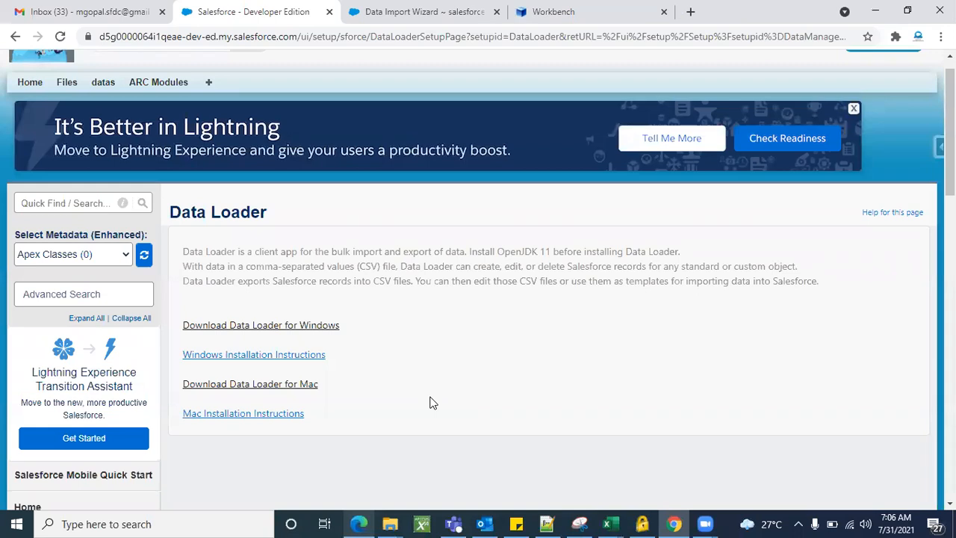
{"action": "left_click", "coordinate": [403, 18]}
{"action": "scroll", "coordinate": [163, 309], "scroll_direction": "down", "scroll_amount": 1}
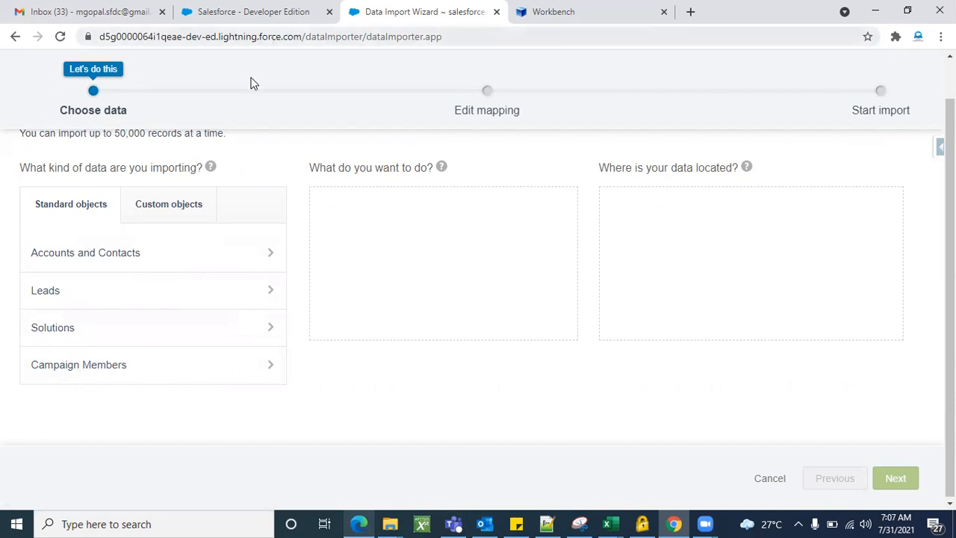
Compare the Custom objects and Standard objects lists, then move to the Workbench login page
{"action": "left_click", "coordinate": [175, 207]}
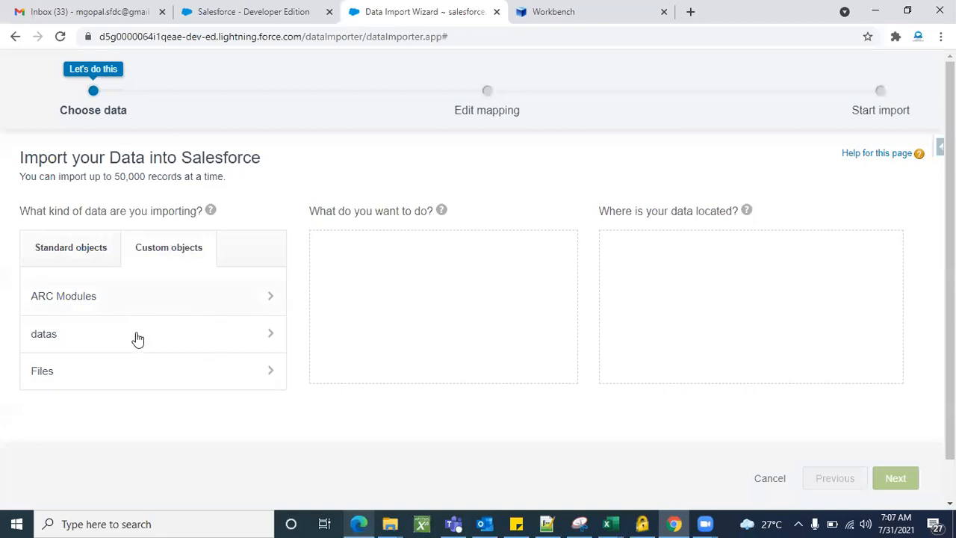
{"action": "left_click", "coordinate": [60, 252]}
{"action": "scroll", "coordinate": [128, 369], "scroll_direction": "down", "scroll_amount": 1}
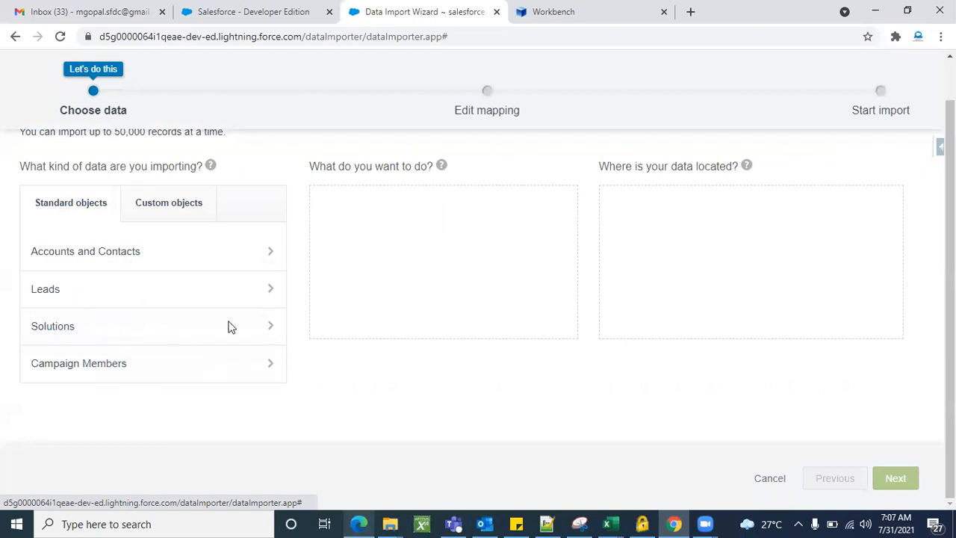
{"action": "left_click", "coordinate": [256, 12]}
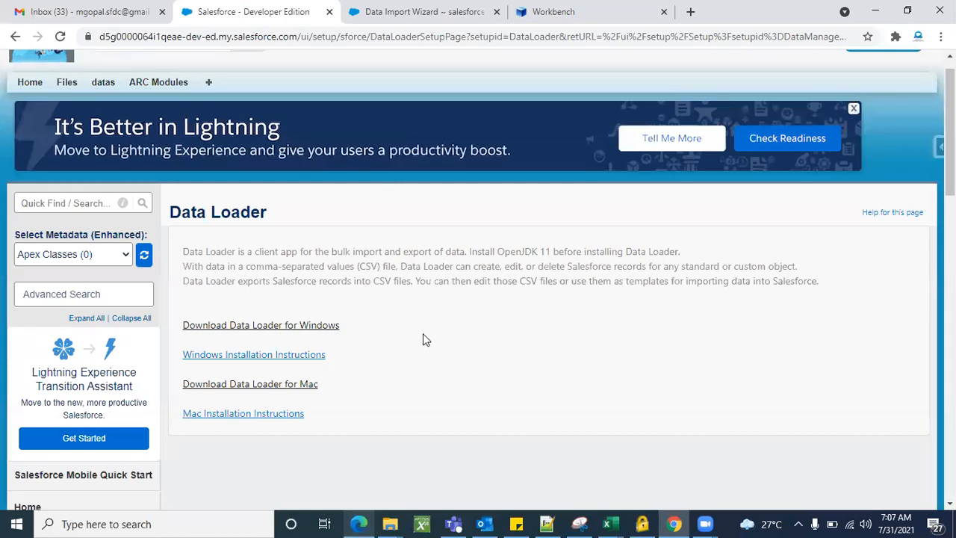
{"action": "scroll", "coordinate": [423, 334], "scroll_direction": "down", "scroll_amount": 1}
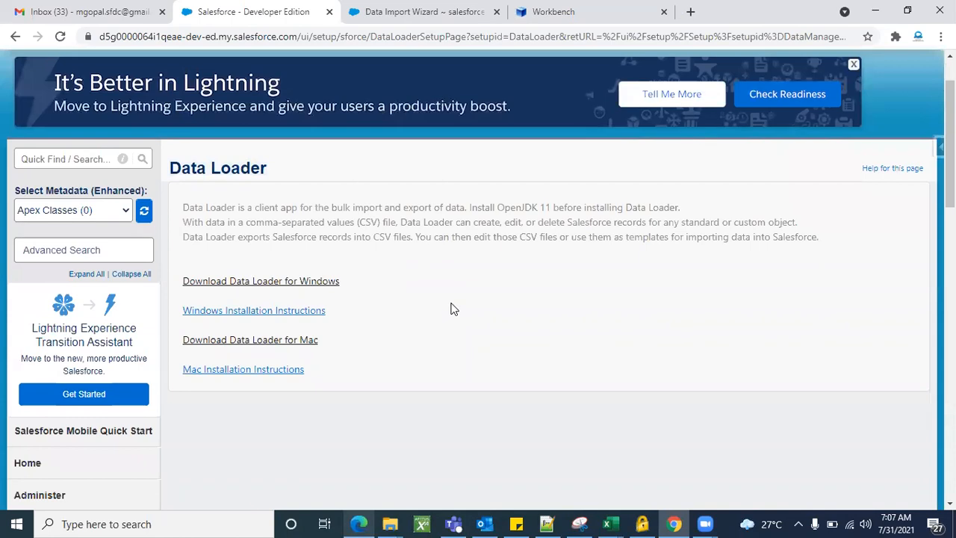
{"action": "left_click", "coordinate": [555, 21]}
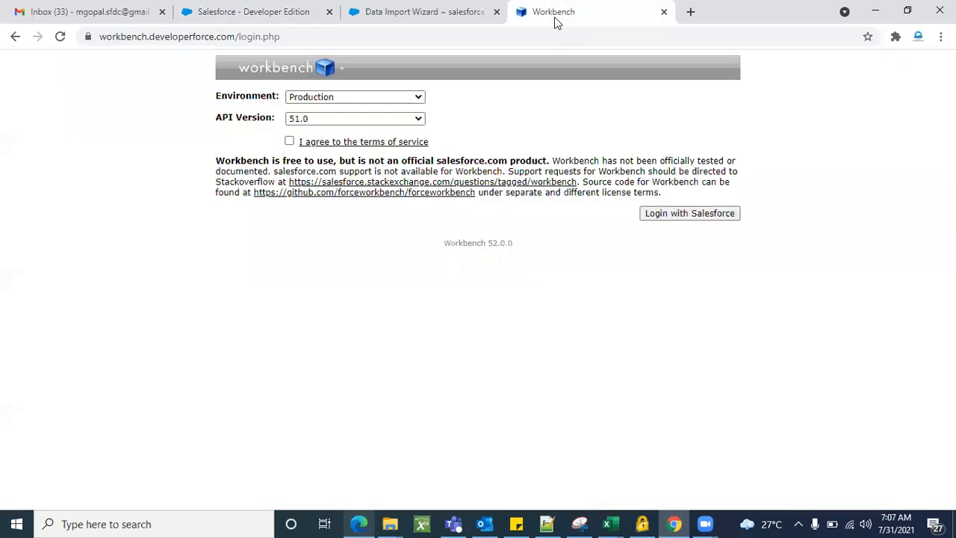
Return to the Data Loader setup page and open the Salesforce Inspector panel with Data Export and Import
{"action": "left_click", "coordinate": [359, 524]}
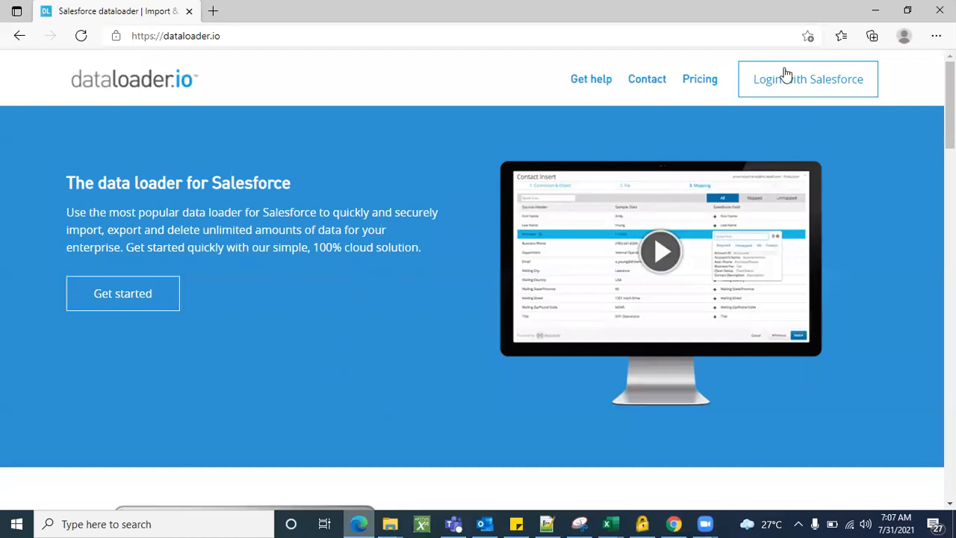
{"action": "left_click", "coordinate": [876, 12]}
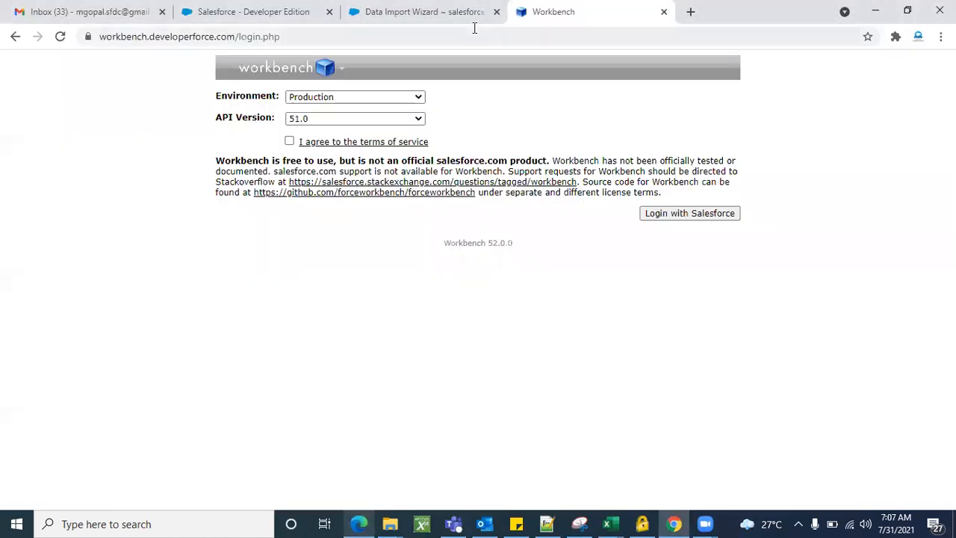
{"action": "left_click", "coordinate": [404, 12]}
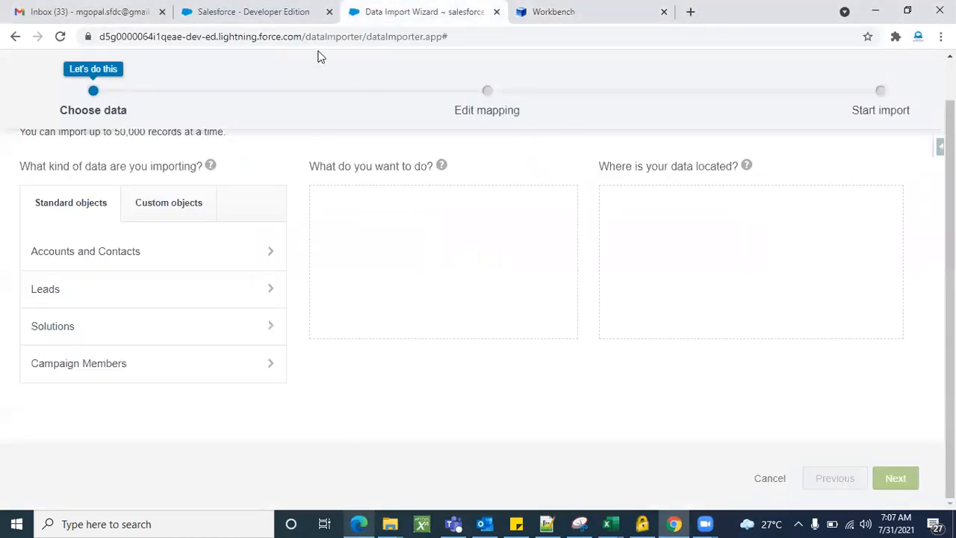
{"action": "left_click", "coordinate": [275, 18]}
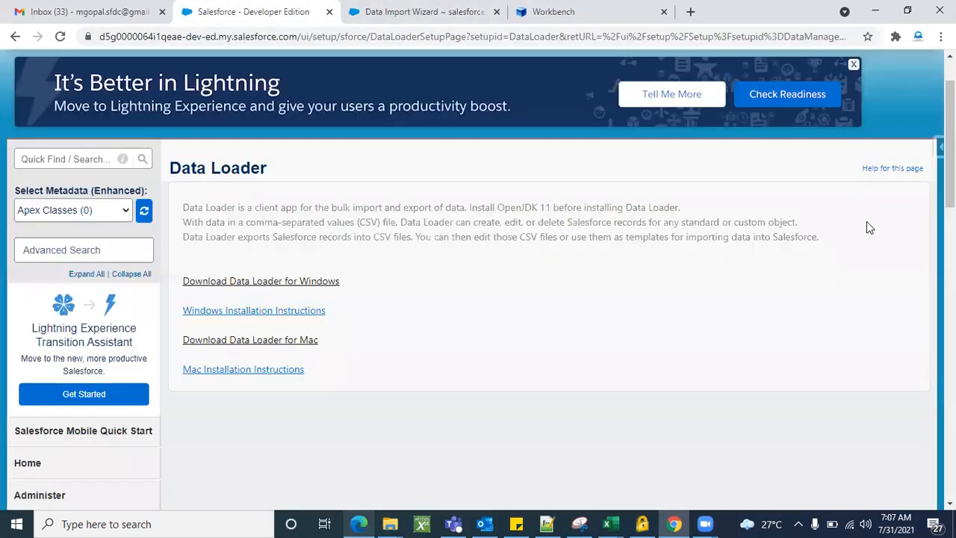
{"action": "left_click", "coordinate": [939, 147]}
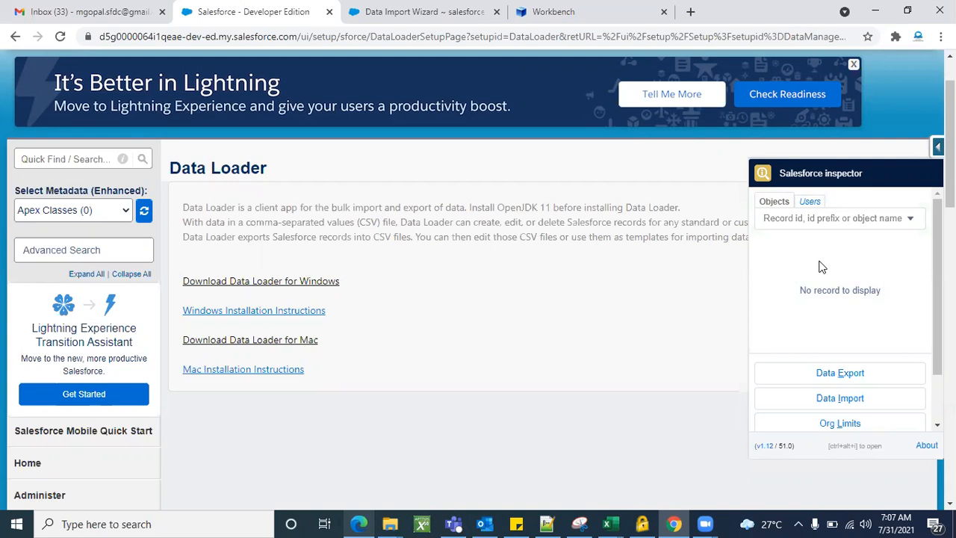
Scroll the Inspector panel and cycle through the Import Wizard, Data Loader and Workbench pages
{"action": "scroll", "coordinate": [822, 293], "scroll_direction": "down", "scroll_amount": 2}
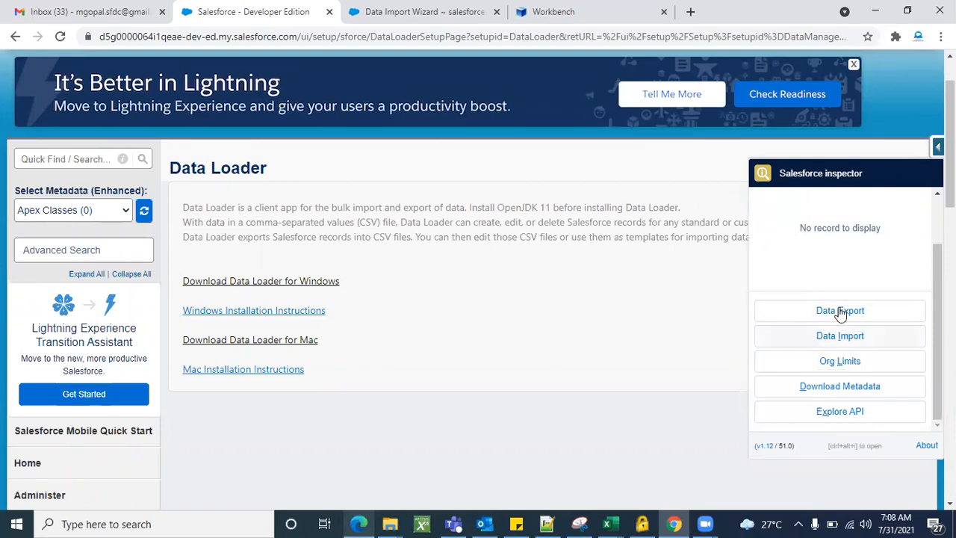
{"action": "scroll", "coordinate": [829, 336], "scroll_direction": "up", "scroll_amount": 2}
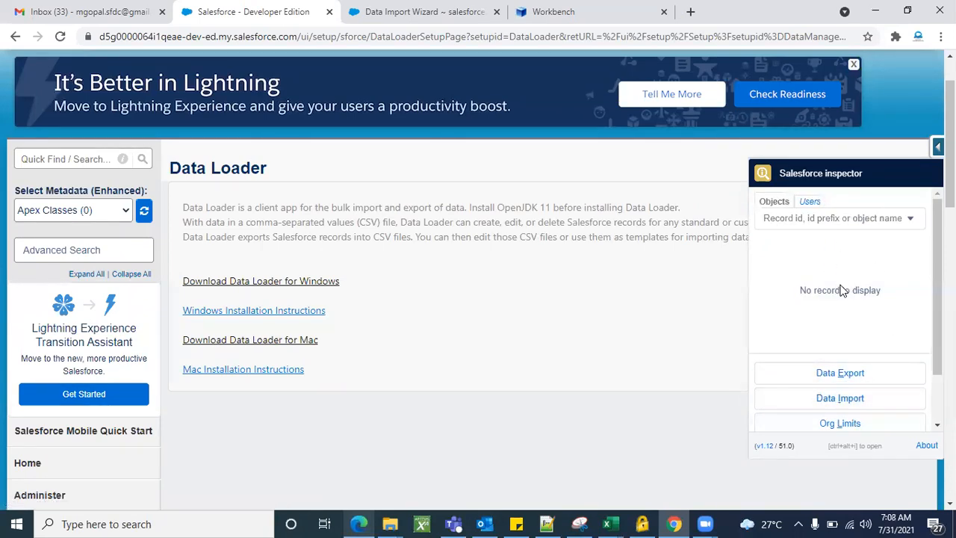
{"action": "scroll", "coordinate": [842, 290], "scroll_direction": "down", "scroll_amount": 2}
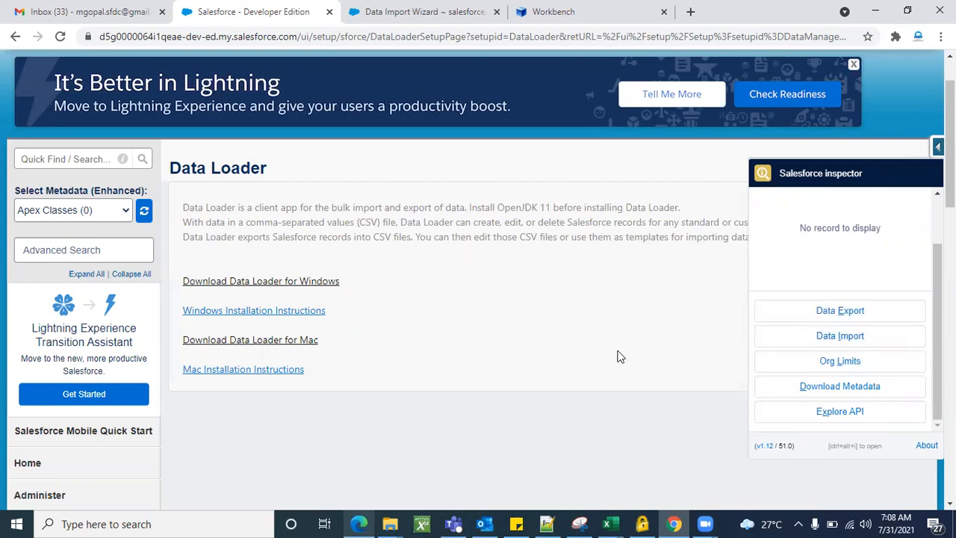
{"action": "left_click", "coordinate": [433, 14]}
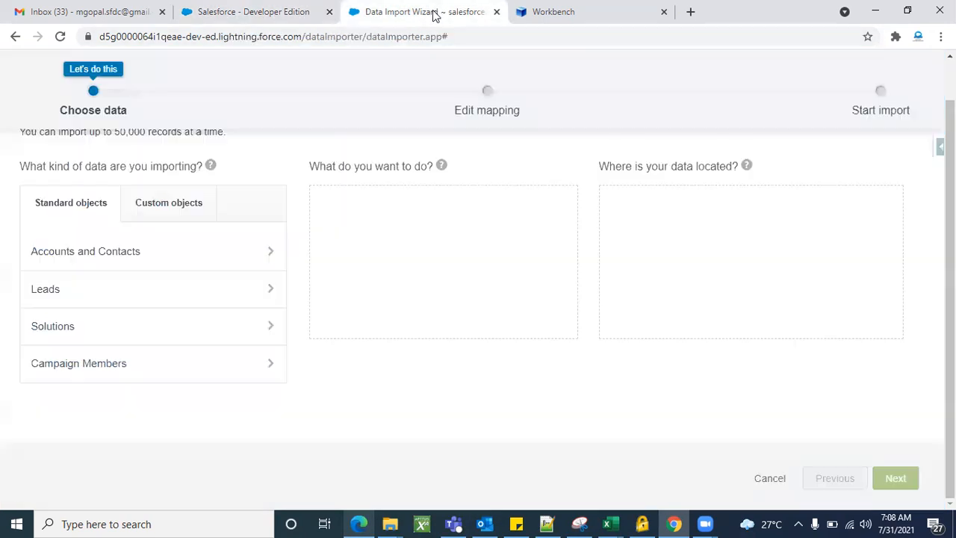
{"action": "left_click", "coordinate": [275, 13]}
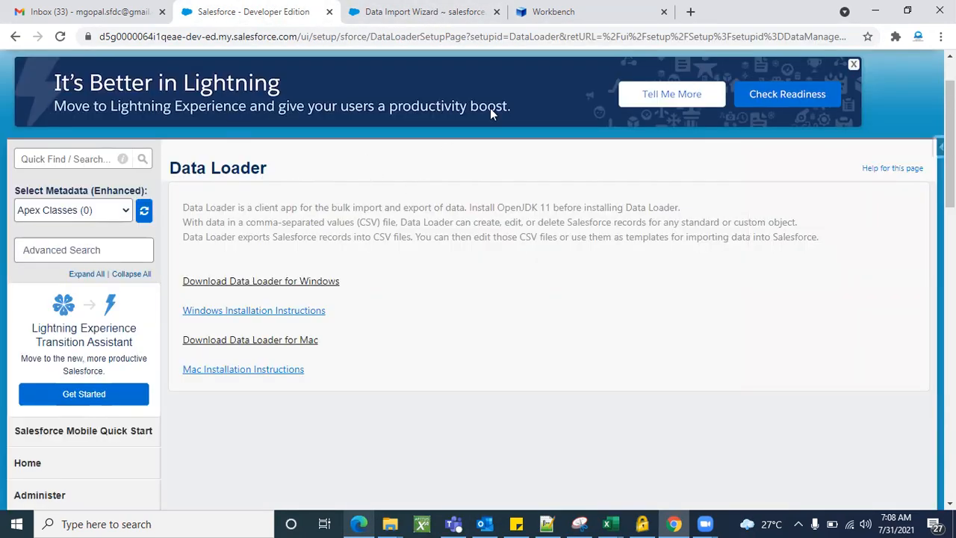
{"action": "left_click", "coordinate": [549, 21]}
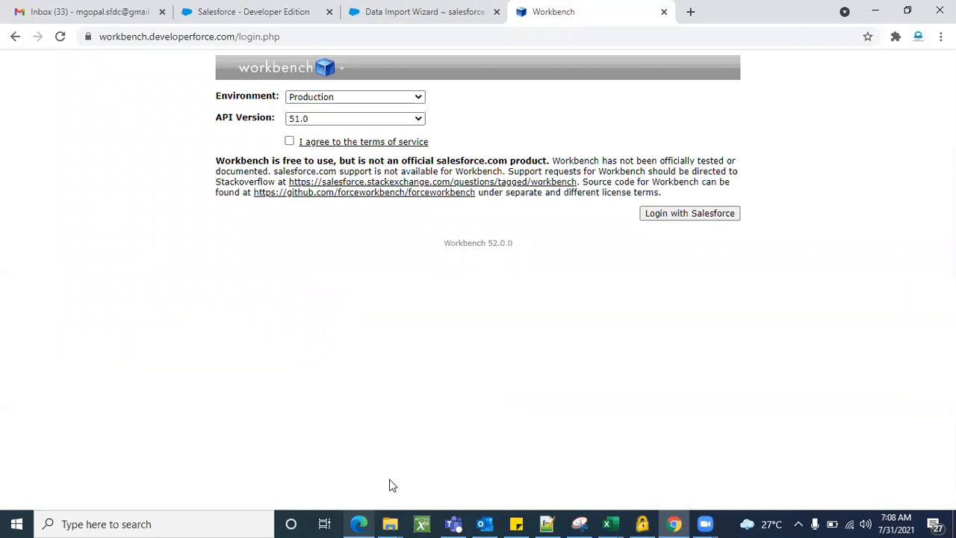
Show and minimise dataloader.io, then switch to the Admin Excel workbook of course topics
{"action": "left_click", "coordinate": [360, 523]}
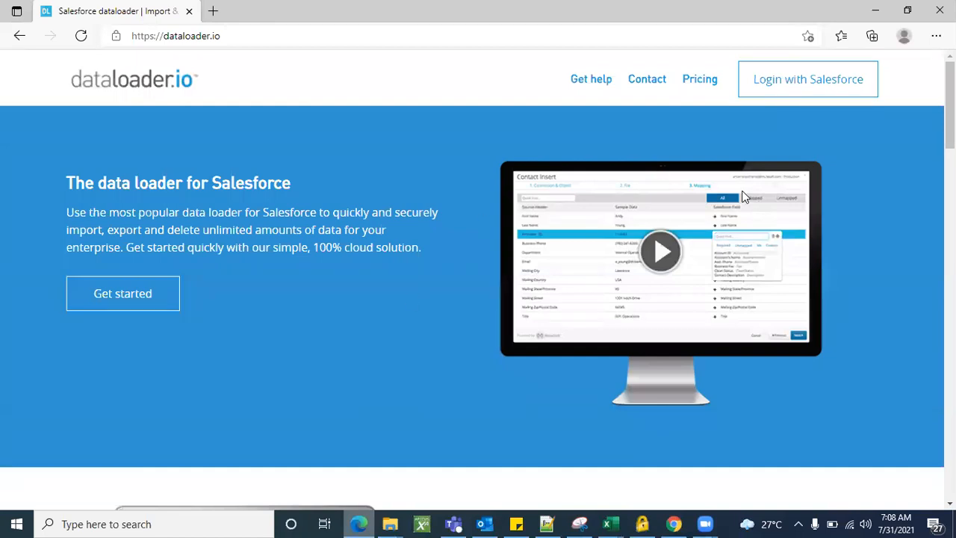
{"action": "left_click", "coordinate": [875, 11]}
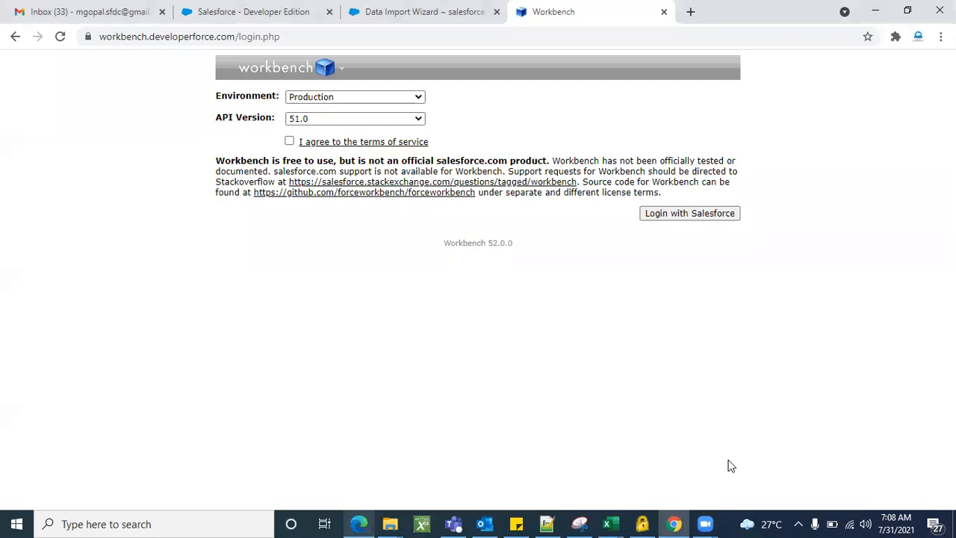
{"action": "key", "text": "alt+Tab"}
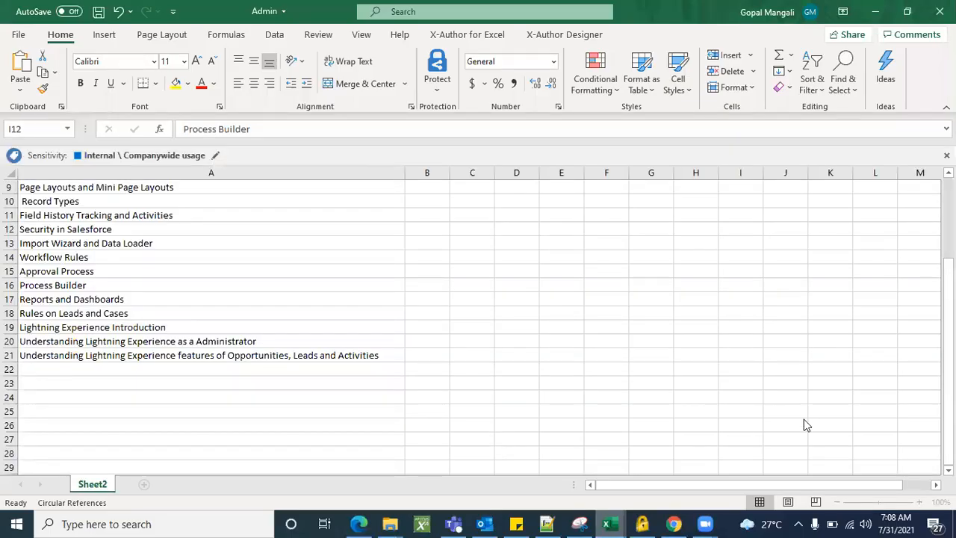
Review the contacts_to_import sheet, minimise both Excel workbooks and return to the Salesforce tabs in Chrome
{"action": "key", "text": "alt+Tab"}
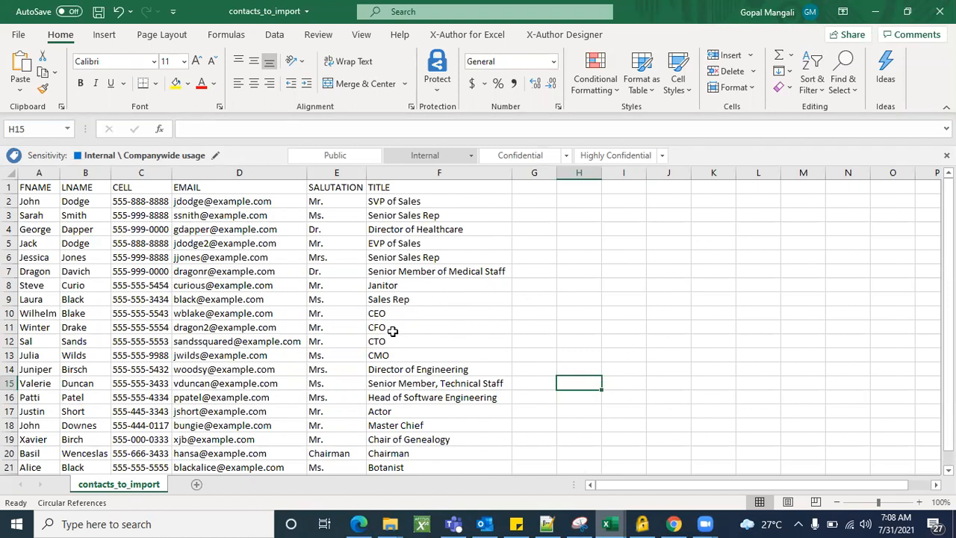
{"action": "left_click", "coordinate": [877, 10]}
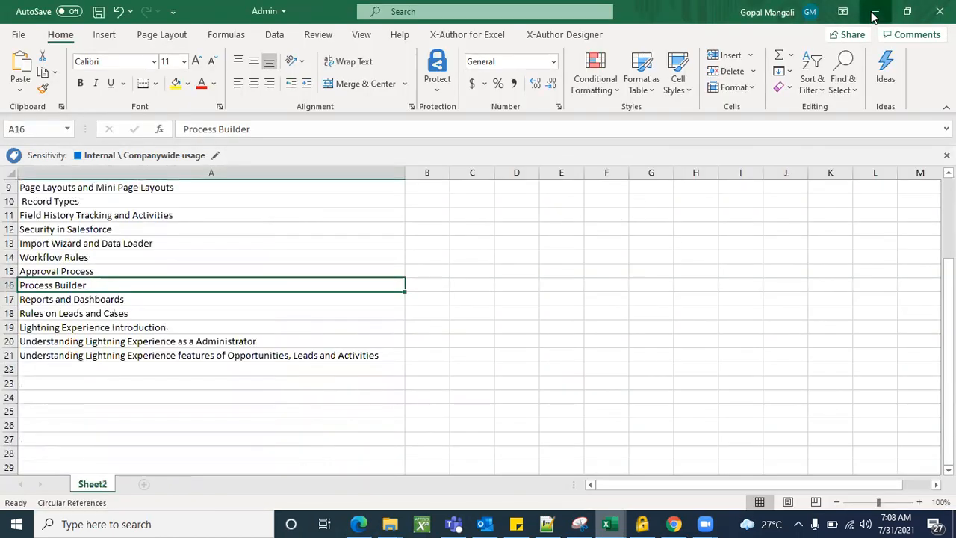
{"action": "left_click", "coordinate": [876, 12]}
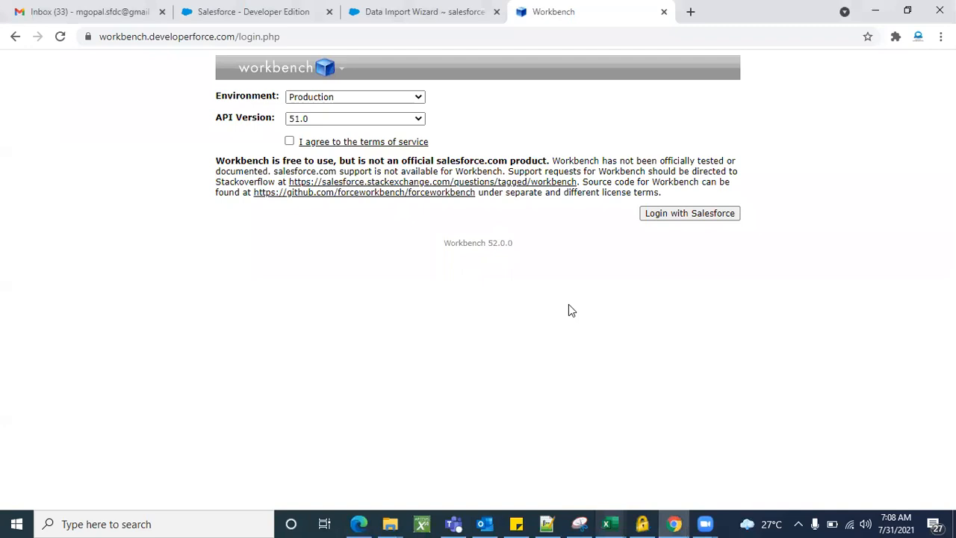
{"action": "left_click", "coordinate": [254, 12]}
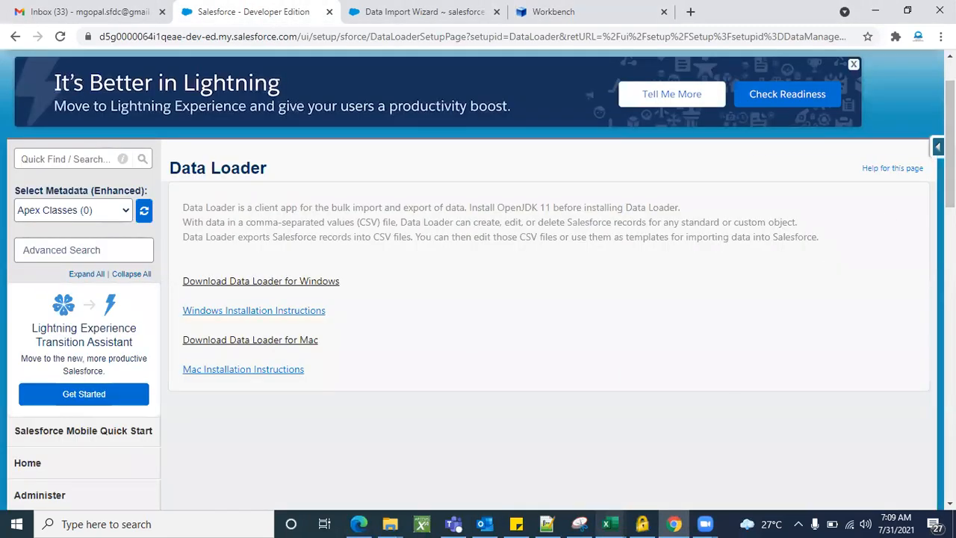
Check the Salesforce Inspector panel and browser tabs, then bring the dataloader.io window forward
{"action": "key", "text": "ctrl+alt+i"}
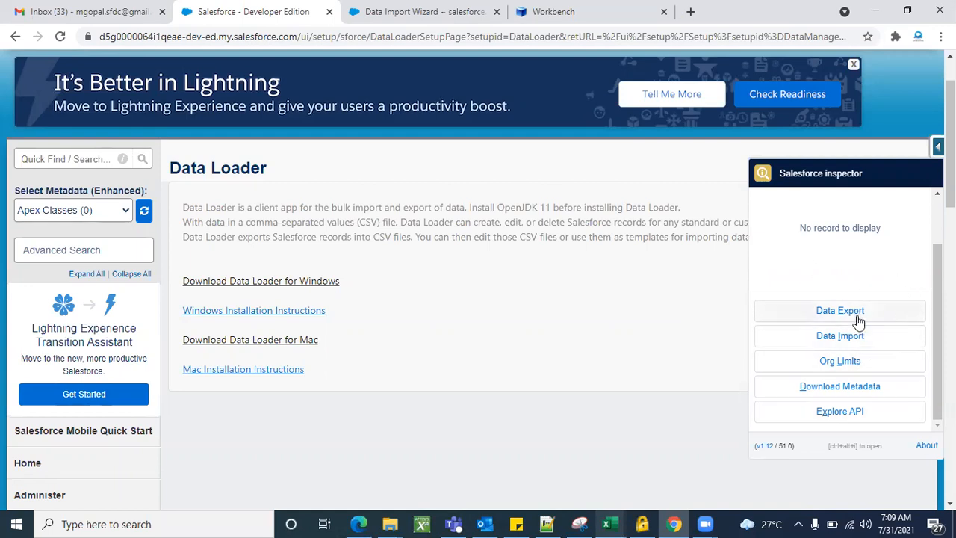
{"action": "left_click", "coordinate": [651, 323]}
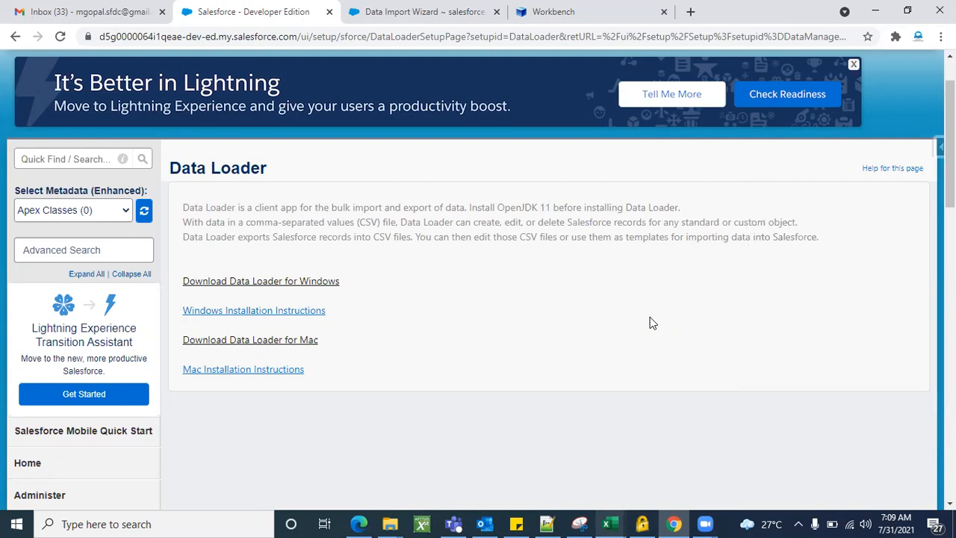
{"action": "left_click", "coordinate": [420, 13]}
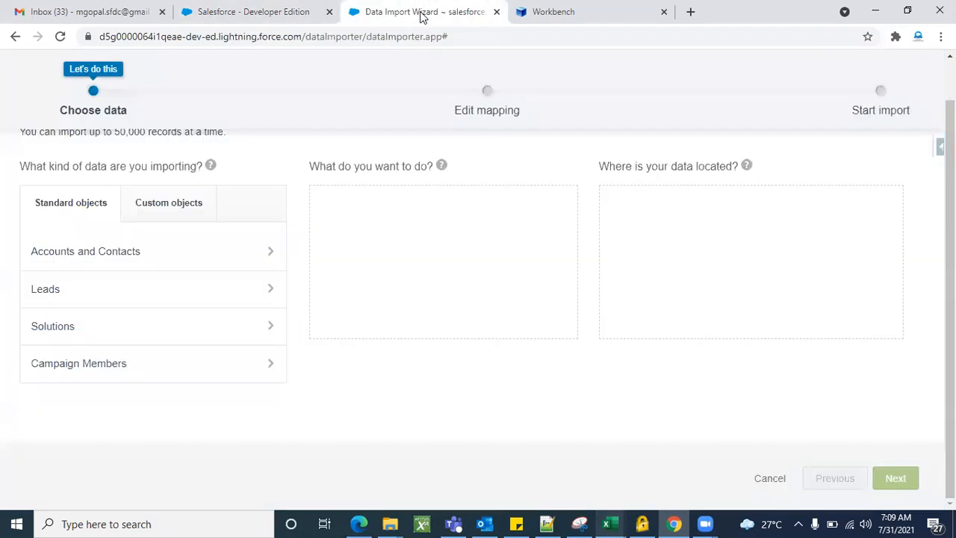
{"action": "left_click", "coordinate": [266, 11]}
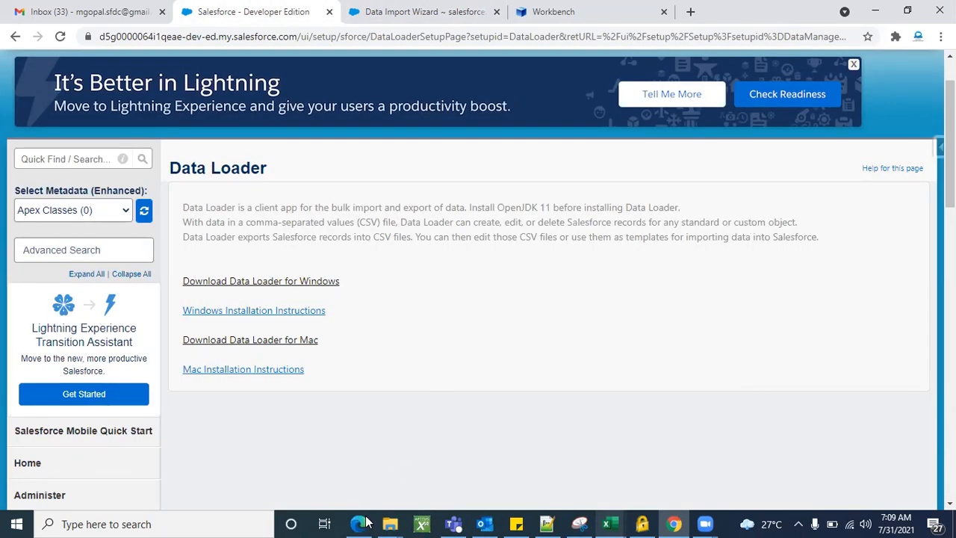
{"action": "mouse_move", "coordinate": [364, 523]}
{"action": "left_click", "coordinate": [359, 459]}
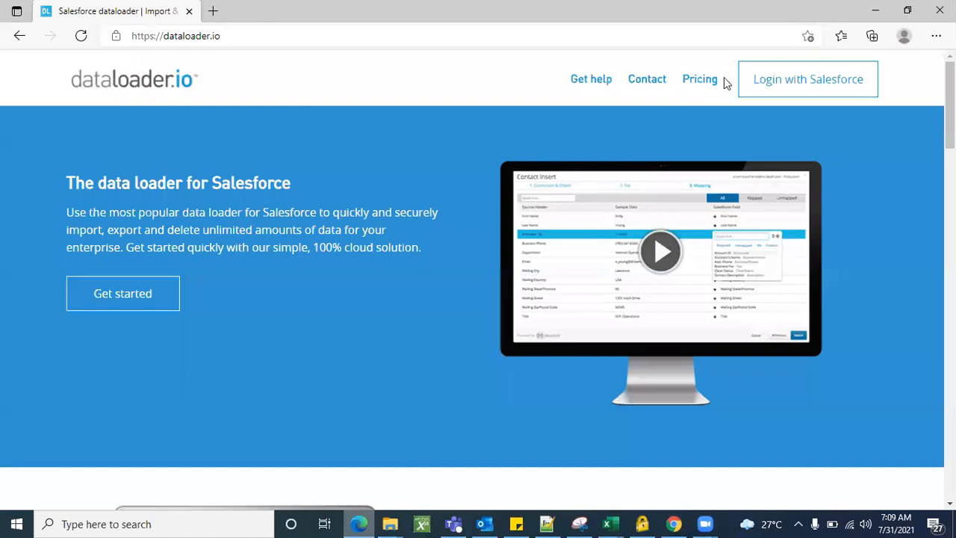
Minimize the dataloader.io window and return to the Data Import Wizard's Choose data step
{"action": "left_click", "coordinate": [874, 11]}
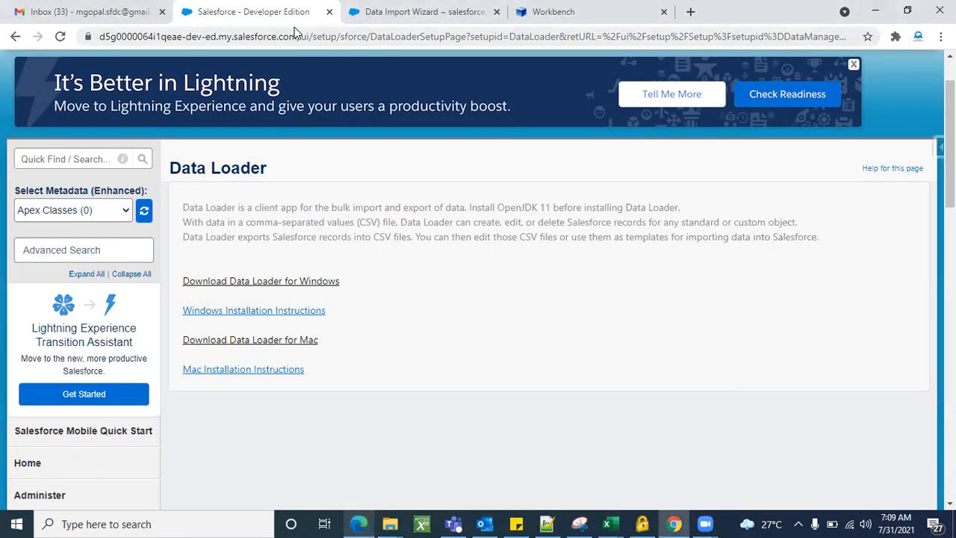
{"action": "left_click", "coordinate": [939, 146]}
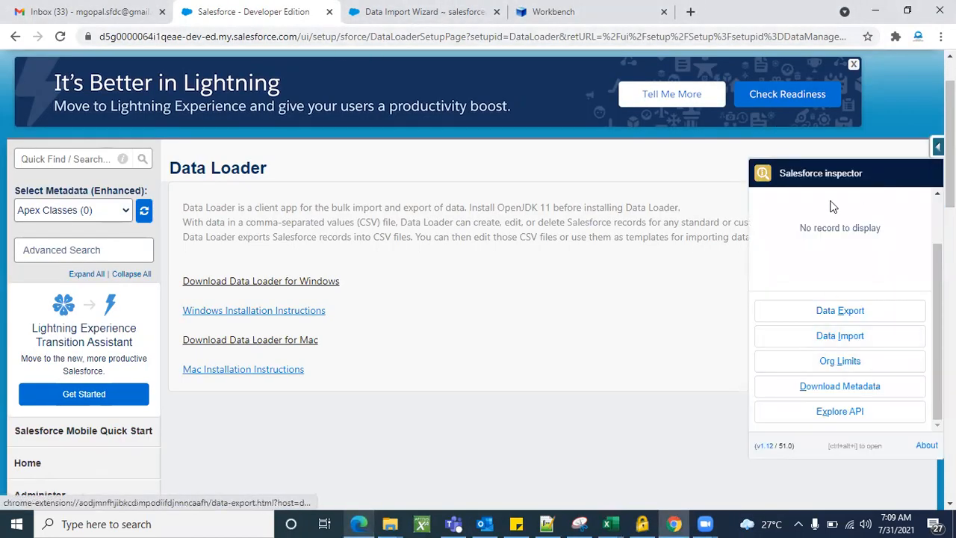
{"action": "left_click", "coordinate": [647, 297]}
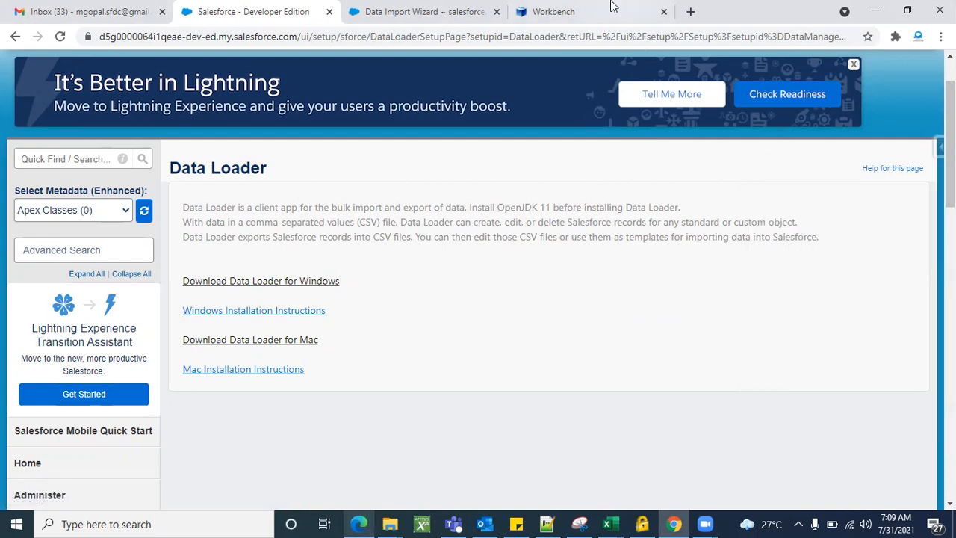
{"action": "left_click", "coordinate": [604, 13]}
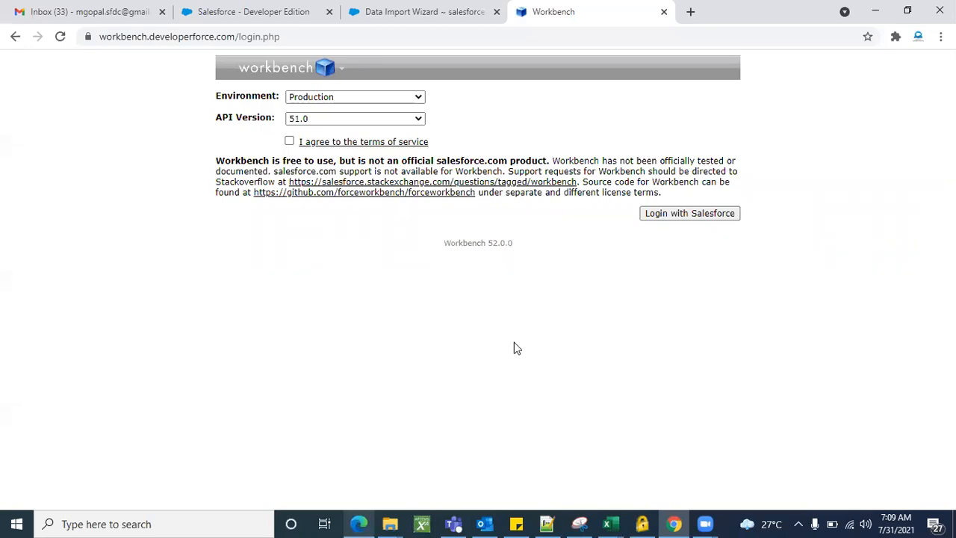
{"action": "left_click", "coordinate": [412, 14]}
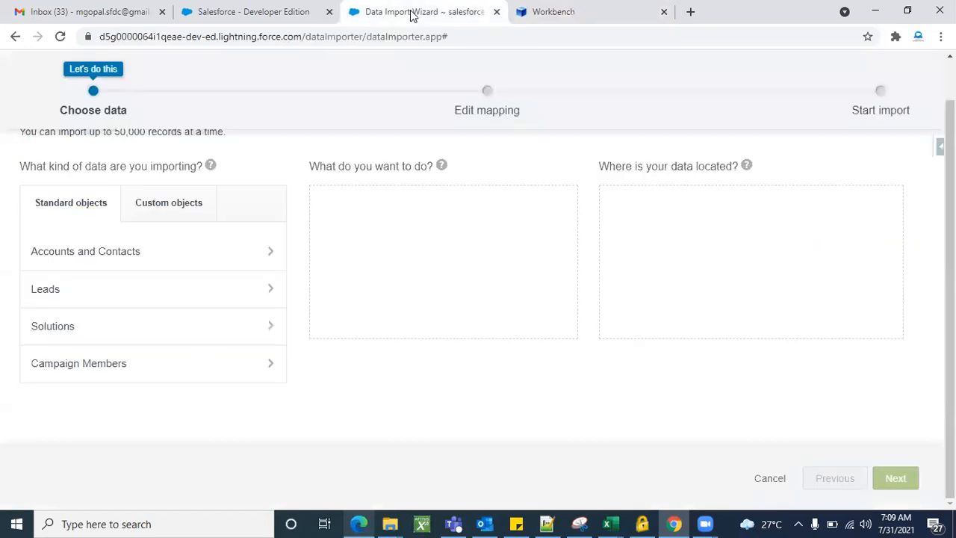
{"action": "left_click", "coordinate": [276, 14]}
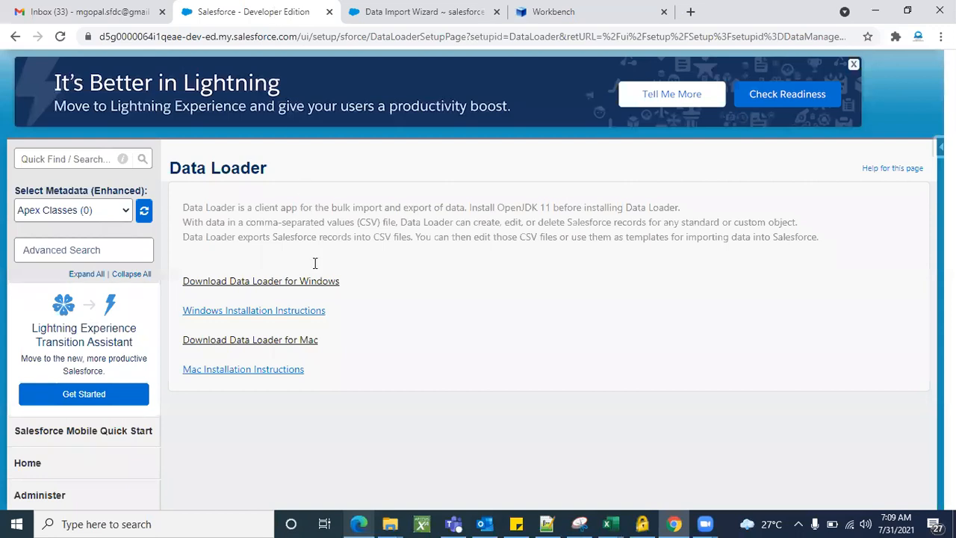
{"action": "left_click", "coordinate": [355, 523]}
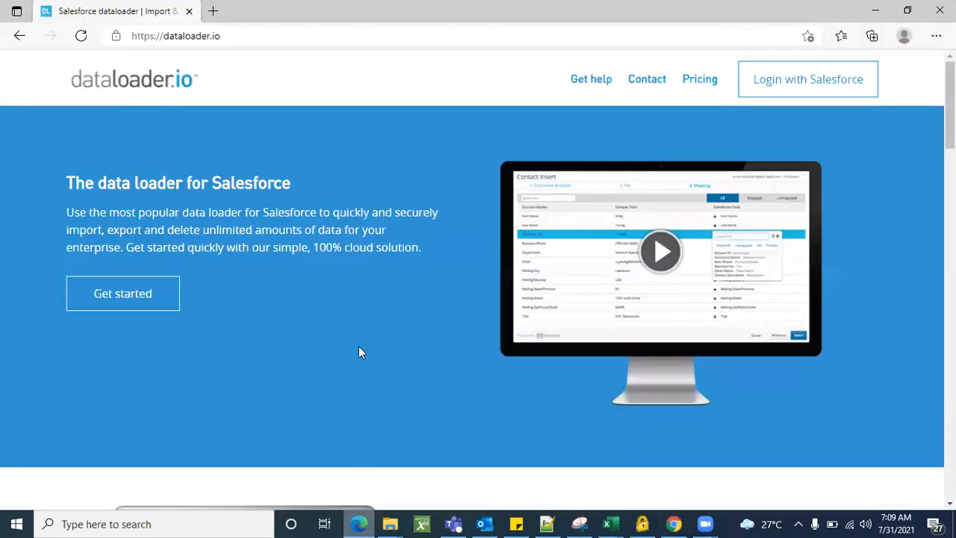
{"action": "left_click", "coordinate": [874, 12]}
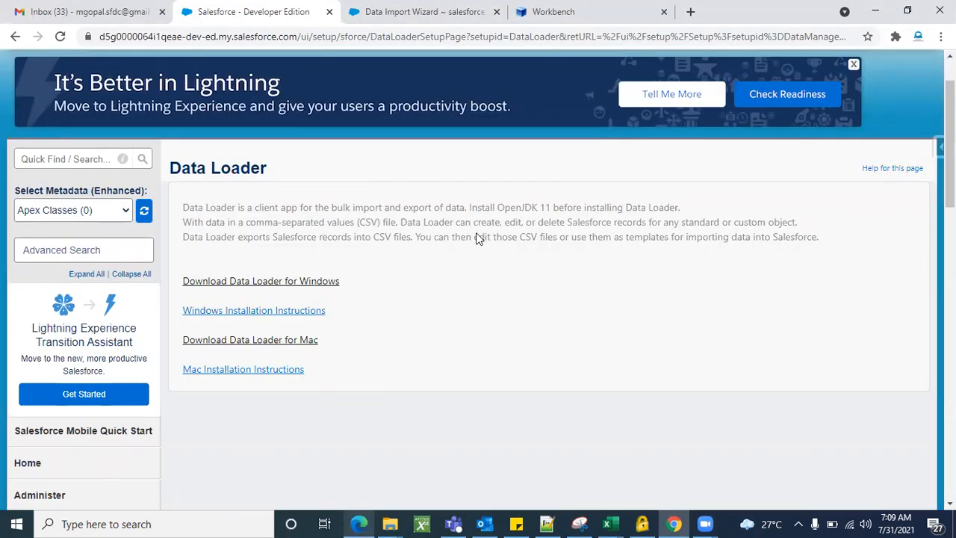
{"action": "left_click", "coordinate": [358, 523]}
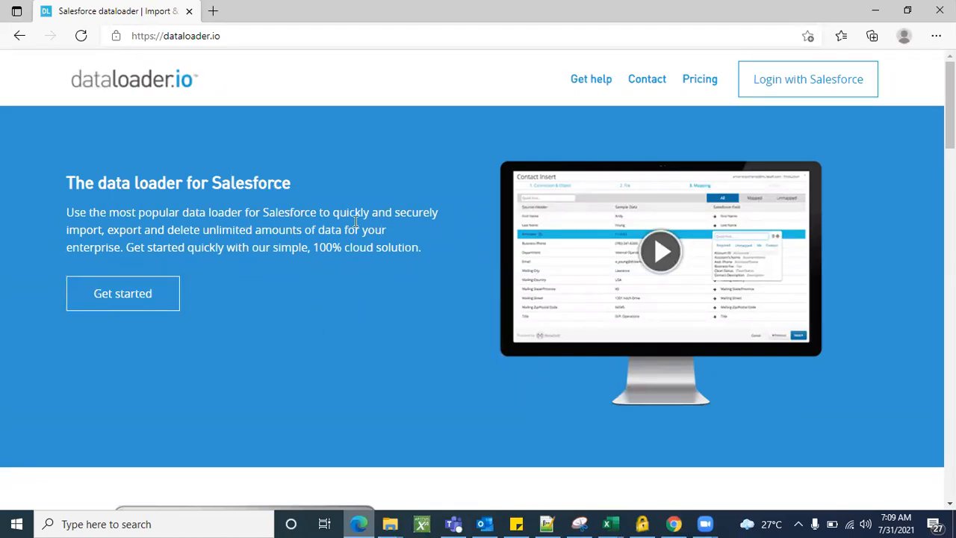
{"action": "left_click", "coordinate": [875, 10]}
{"action": "left_click", "coordinate": [411, 9]}
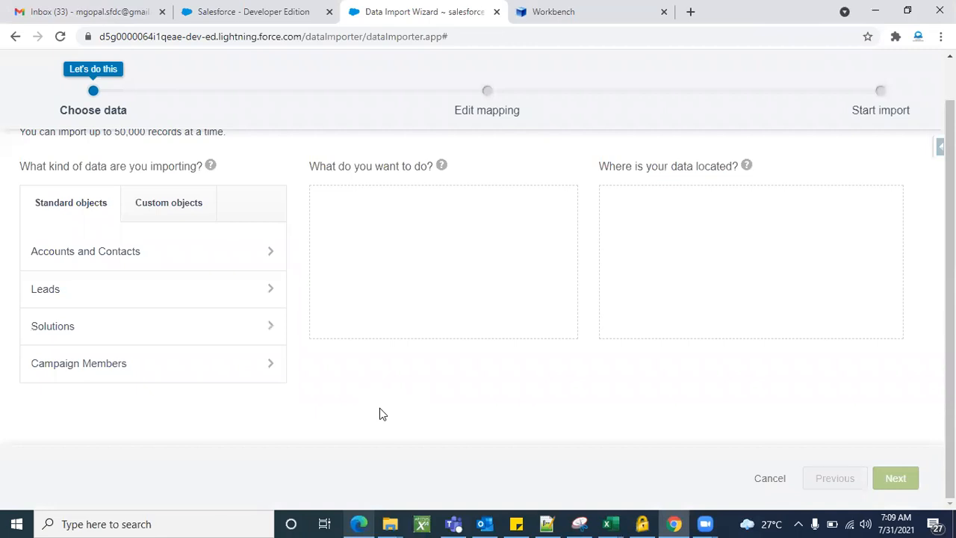
Scroll through the import wizard, then switch to the 'Salesforce - Developer Edition' Data Loader page
{"action": "scroll", "coordinate": [379, 414], "scroll_direction": "up", "scroll_amount": 1}
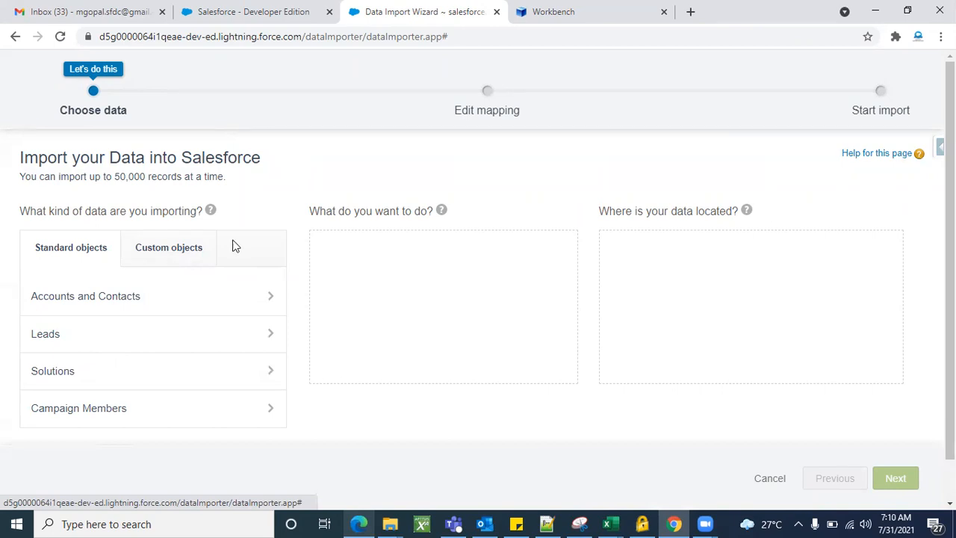
{"action": "scroll", "coordinate": [410, 415], "scroll_direction": "down", "scroll_amount": 2}
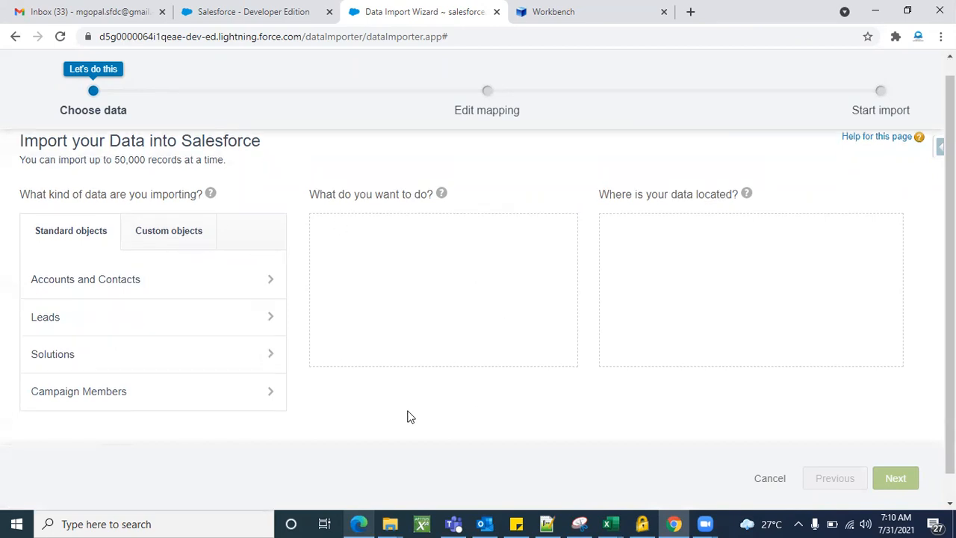
{"action": "scroll", "coordinate": [410, 416], "scroll_direction": "up", "scroll_amount": 2}
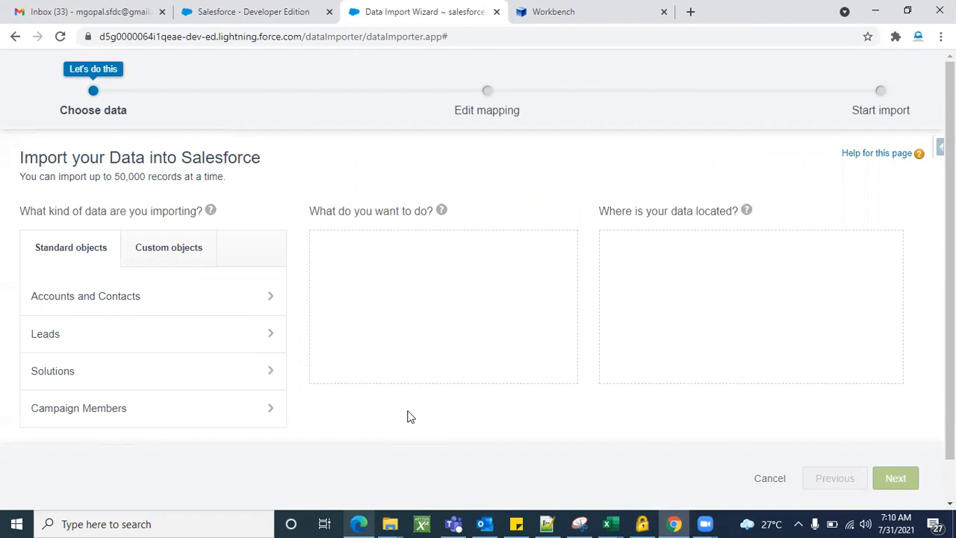
{"action": "scroll", "coordinate": [409, 416], "scroll_direction": "down", "scroll_amount": 1}
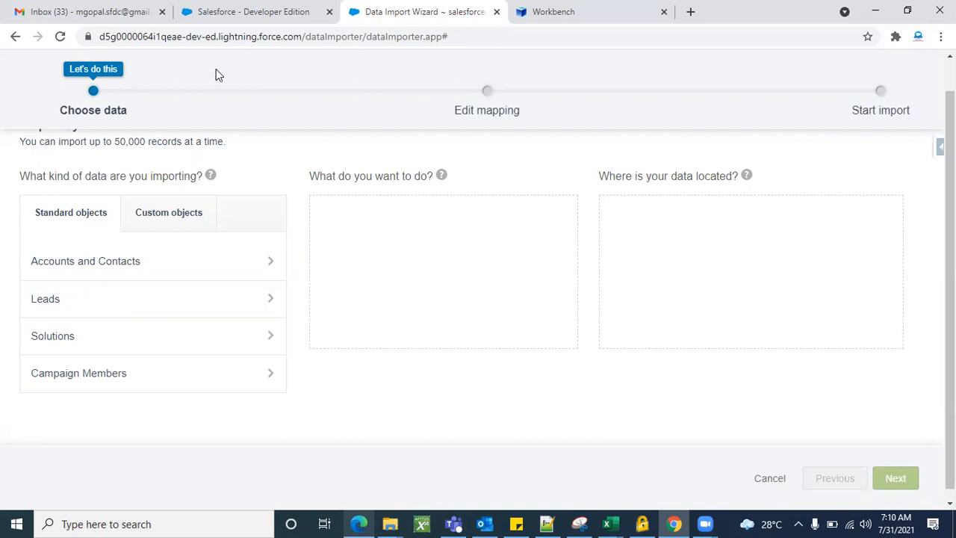
{"action": "left_click", "coordinate": [247, 9]}
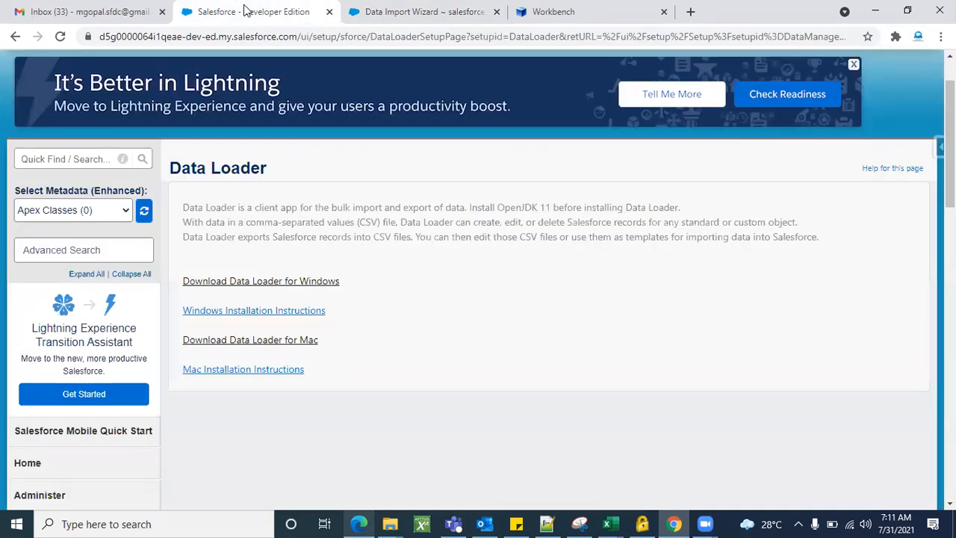
Alternate between the Data Loader page and the wizard, ending on the Choose data step
{"action": "left_click", "coordinate": [391, 12]}
{"action": "left_click", "coordinate": [279, 15]}
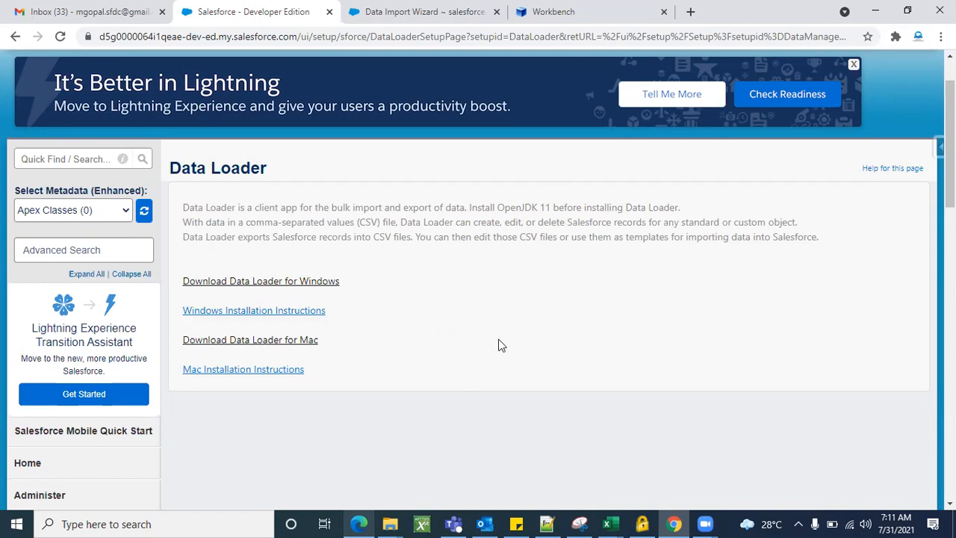
{"action": "left_click", "coordinate": [400, 12]}
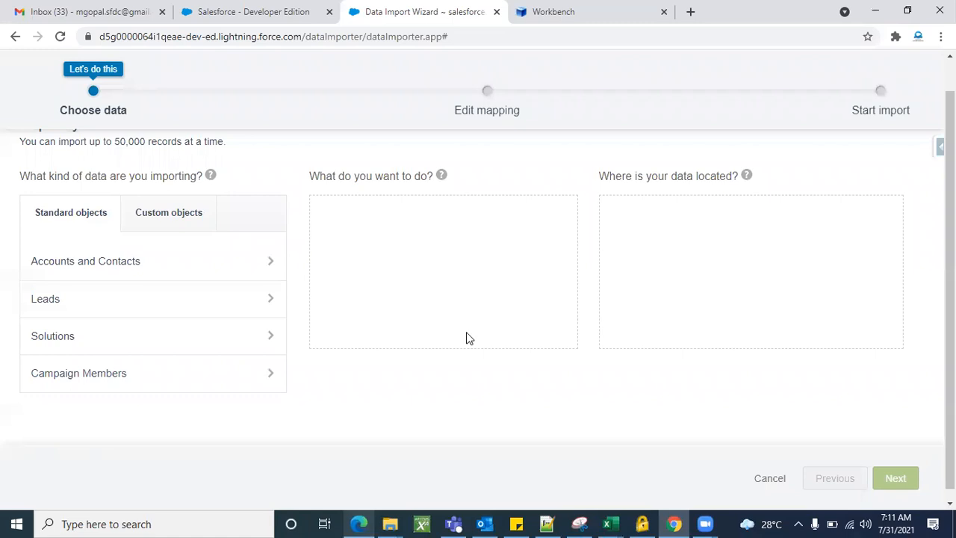
{"action": "left_click", "coordinate": [294, 14]}
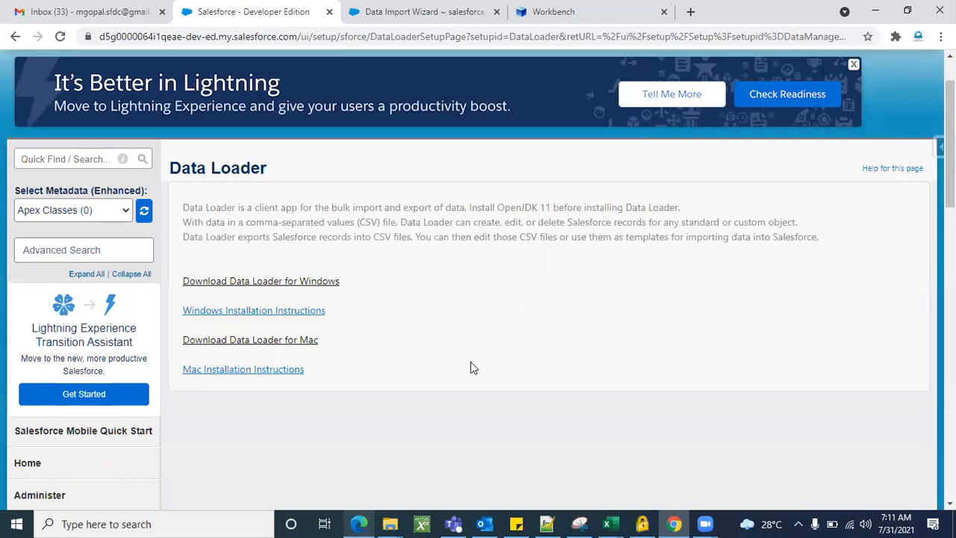
{"action": "left_click", "coordinate": [394, 18]}
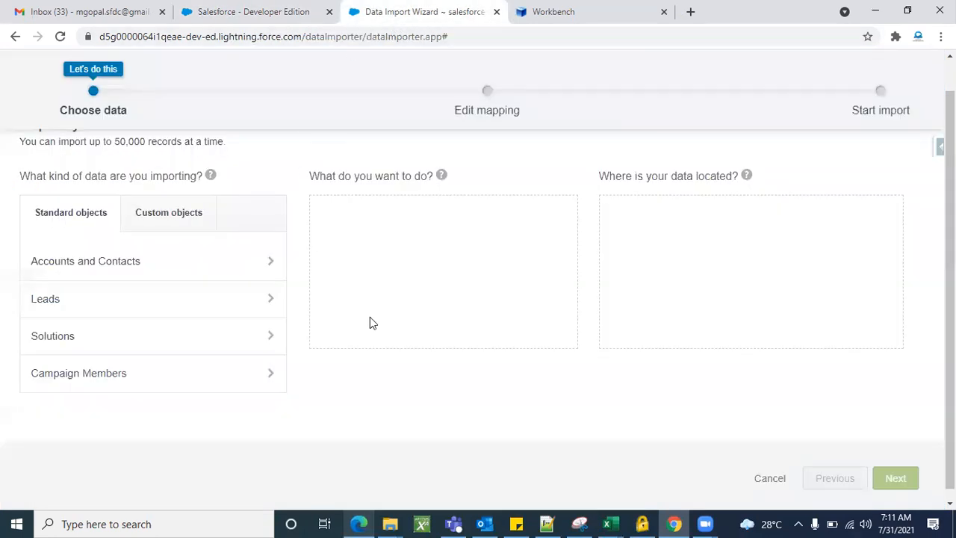
{"action": "scroll", "coordinate": [410, 267], "scroll_direction": "up", "scroll_amount": 1}
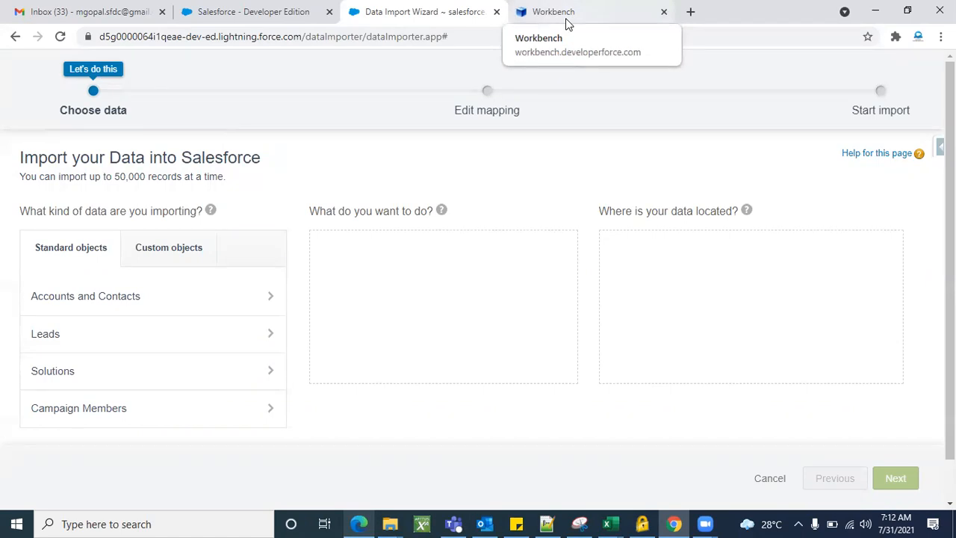
{"action": "left_click", "coordinate": [294, 12]}
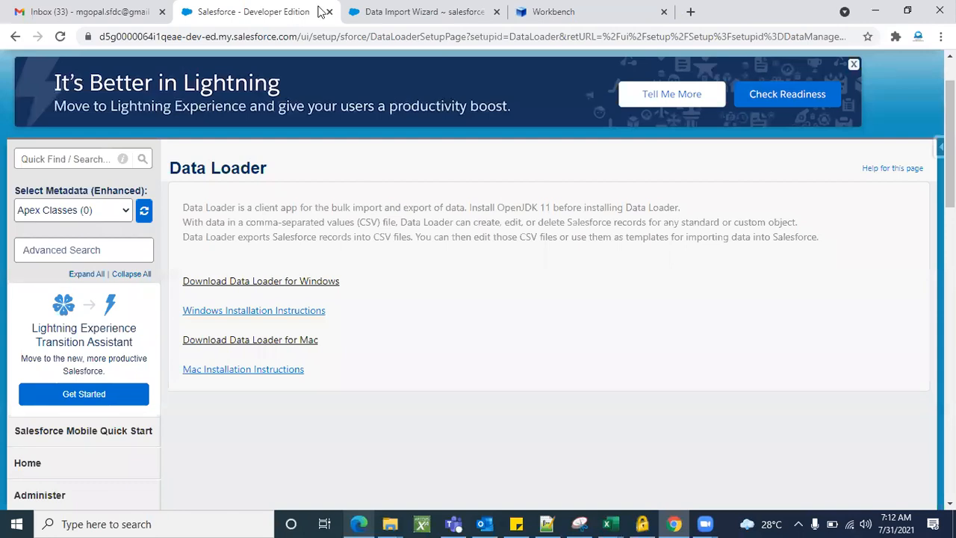
{"action": "left_click", "coordinate": [381, 13]}
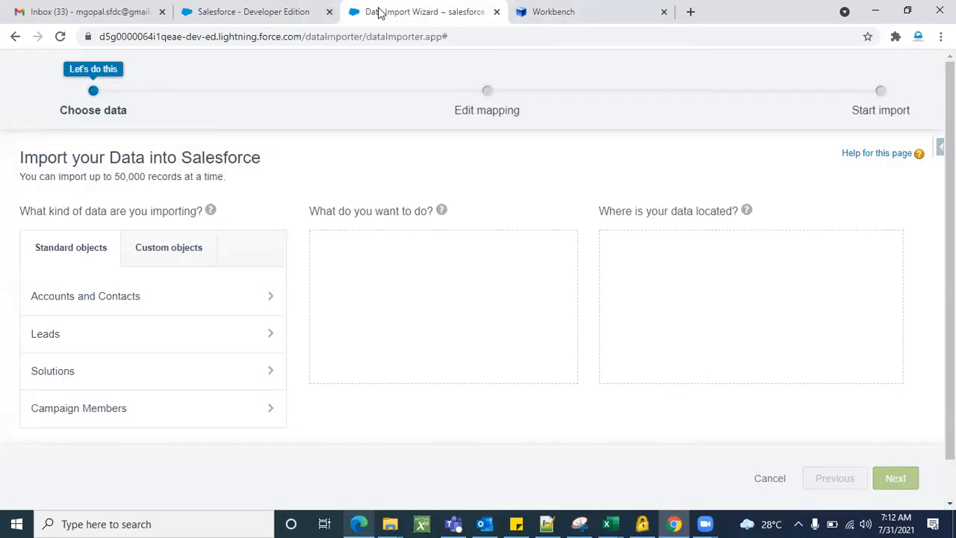
{"action": "left_click", "coordinate": [585, 19]}
{"action": "left_click", "coordinate": [359, 524]}
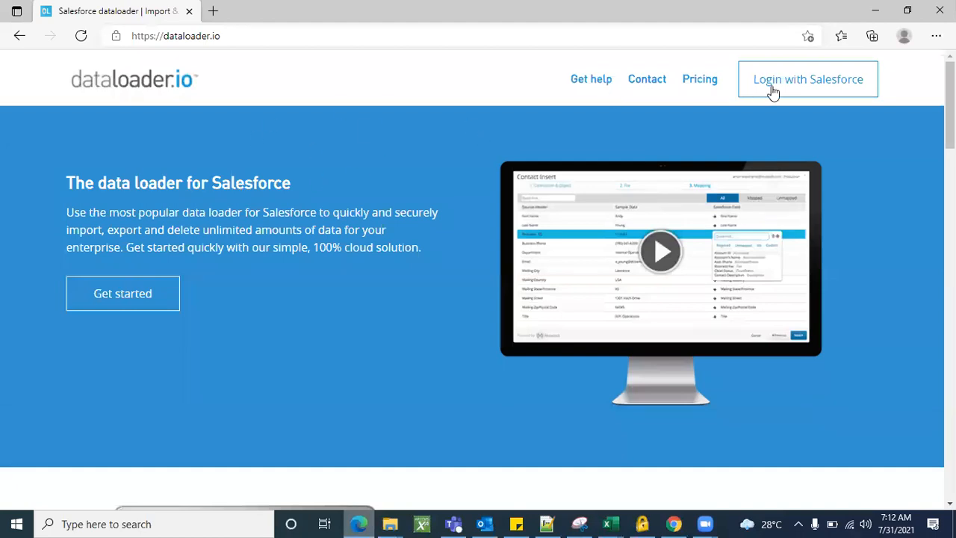
{"action": "left_click", "coordinate": [874, 14]}
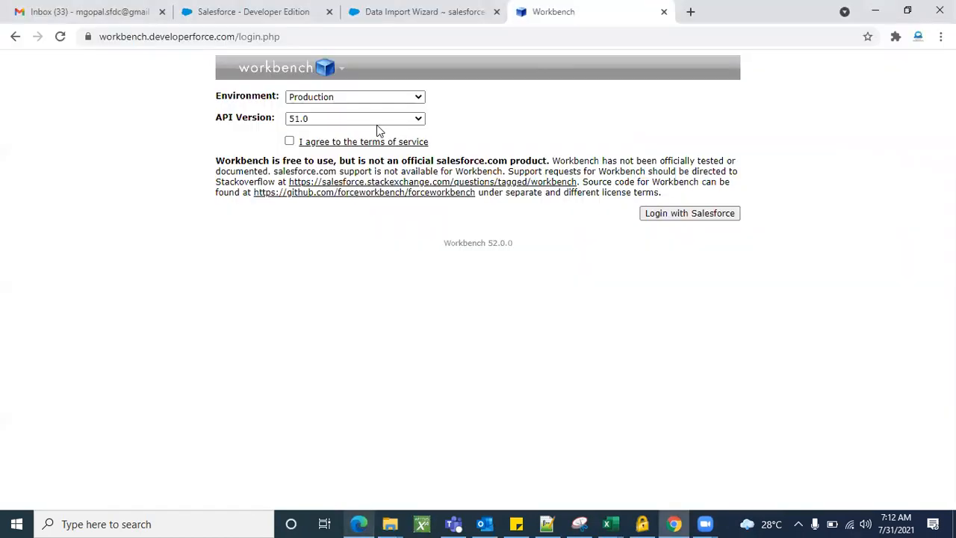
{"action": "left_click", "coordinate": [261, 16]}
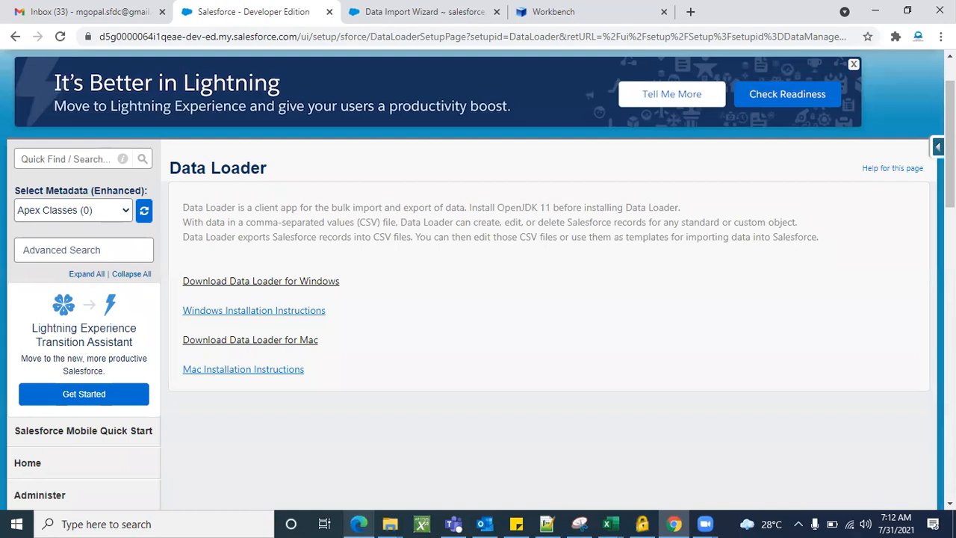
{"action": "left_click", "coordinate": [938, 147]}
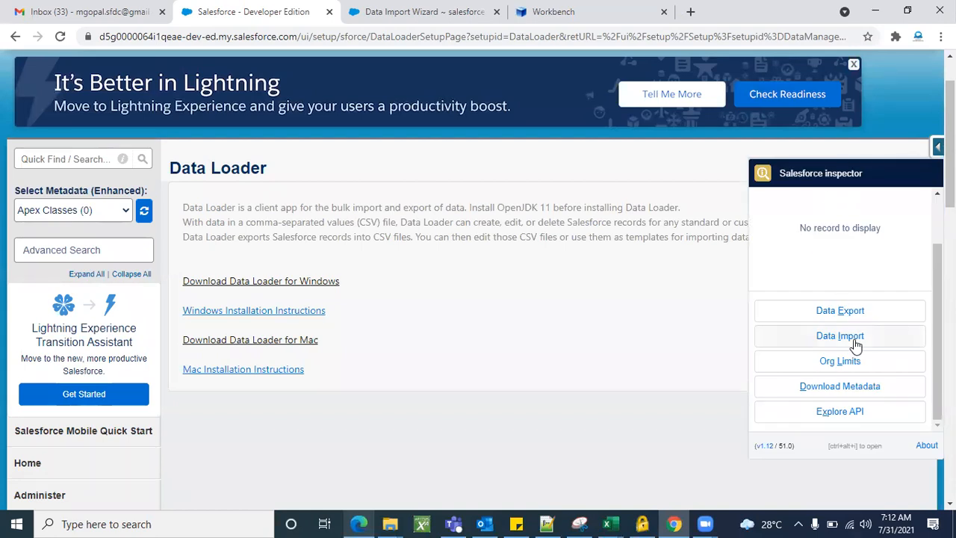
{"action": "scroll", "coordinate": [851, 306], "scroll_direction": "down", "scroll_amount": 2}
{"action": "scroll", "coordinate": [588, 280], "scroll_direction": "up", "scroll_amount": 3}
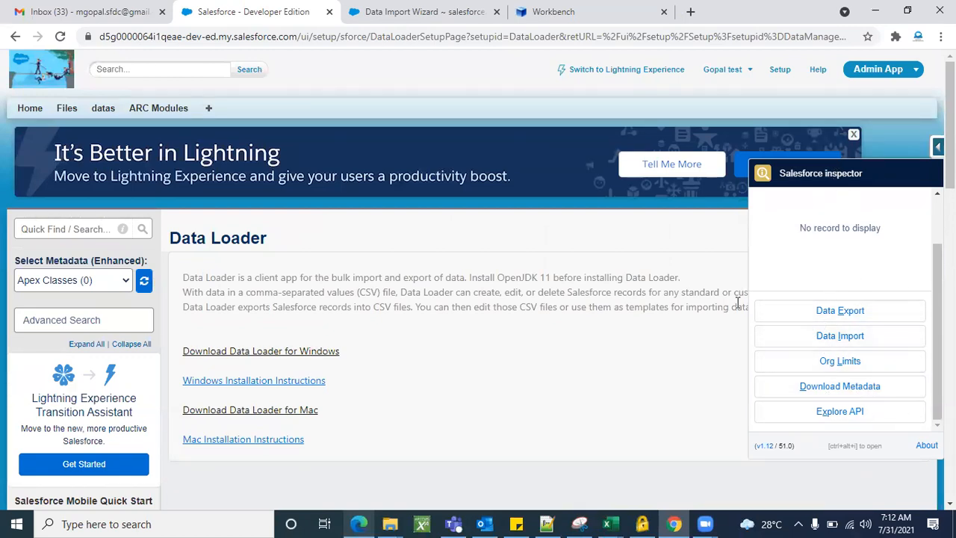
{"action": "left_click", "coordinate": [627, 369]}
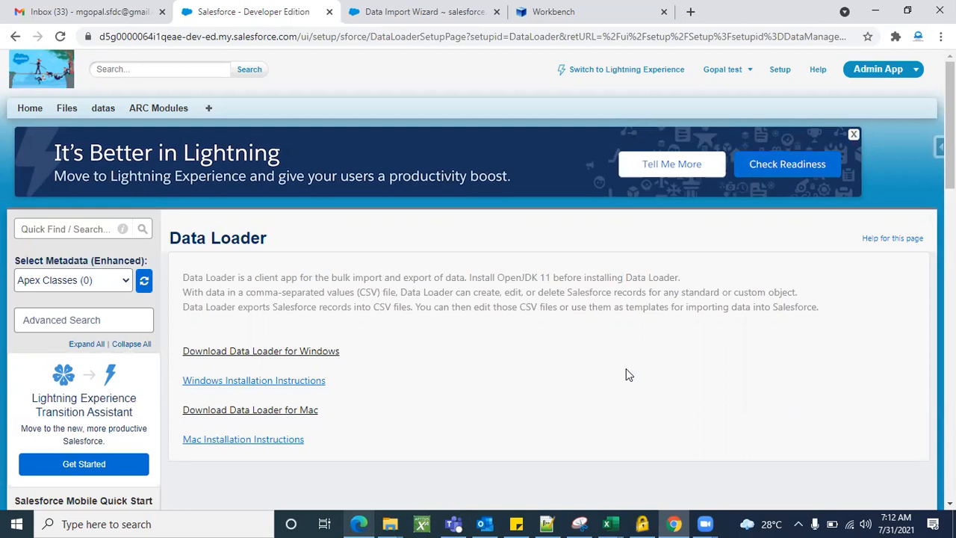
Go back from the Data Import Wizard page and open the Salesforce Setup home
{"action": "left_click", "coordinate": [419, 19]}
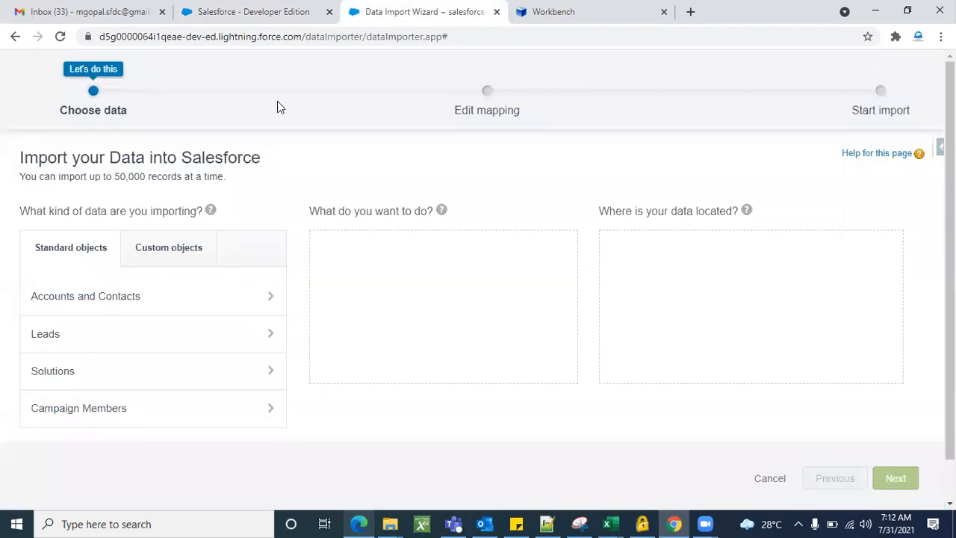
{"action": "left_click", "coordinate": [16, 43]}
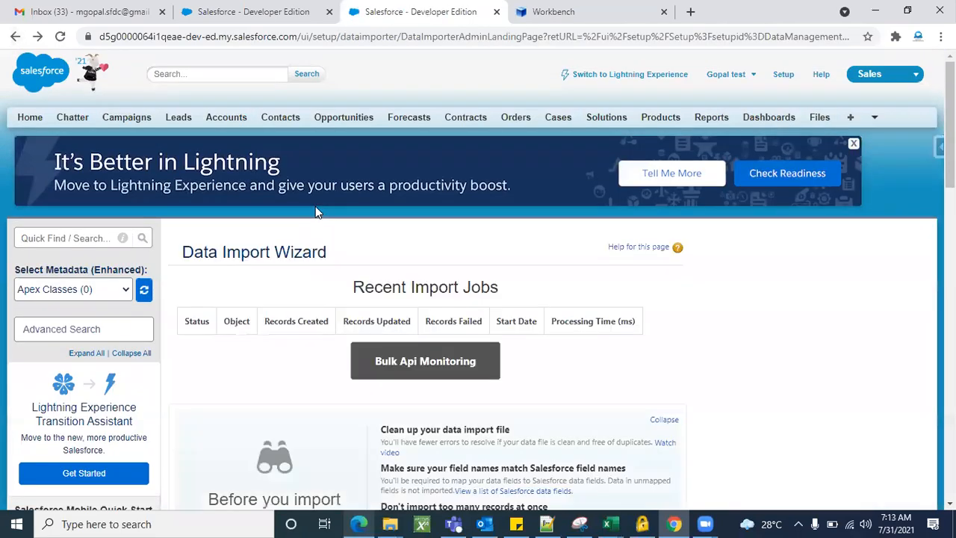
{"action": "left_click", "coordinate": [786, 76]}
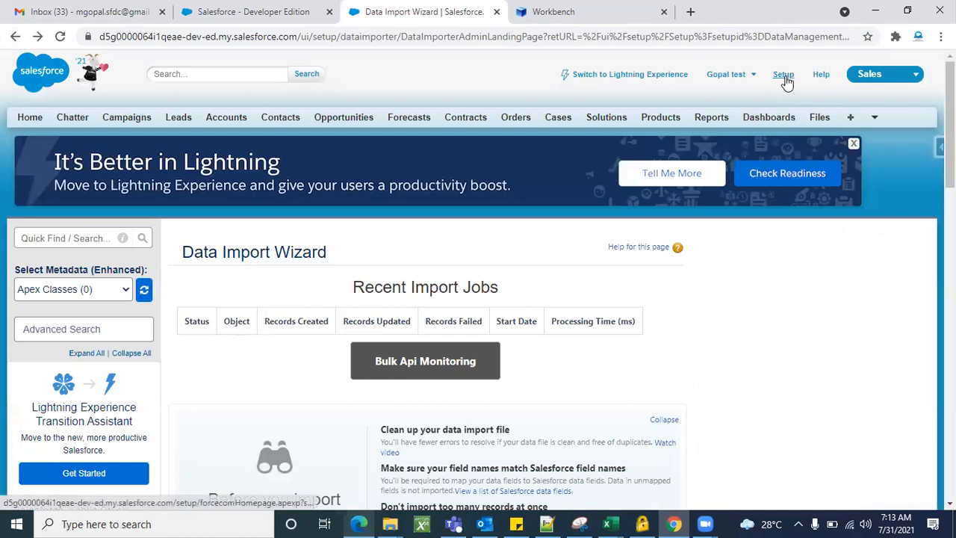
Search Quick Find for 'data import' and open the Data Import Wizard's Recent Import Jobs page
{"action": "left_click", "coordinate": [51, 234]}
{"action": "type", "text": "data"}
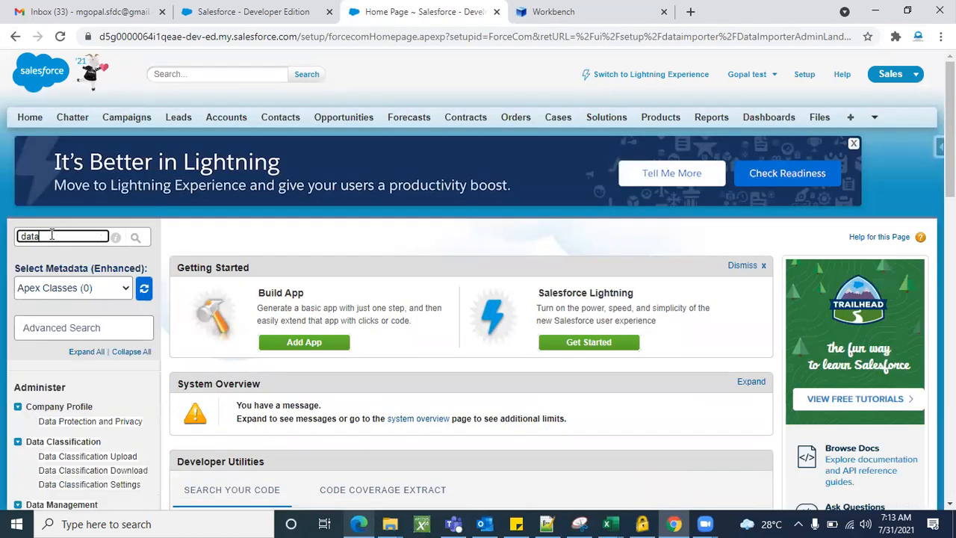
{"action": "scroll", "coordinate": [50, 240], "scroll_direction": "down", "scroll_amount": 3}
{"action": "type", "text": "import"}
{"action": "left_click", "coordinate": [80, 312]}
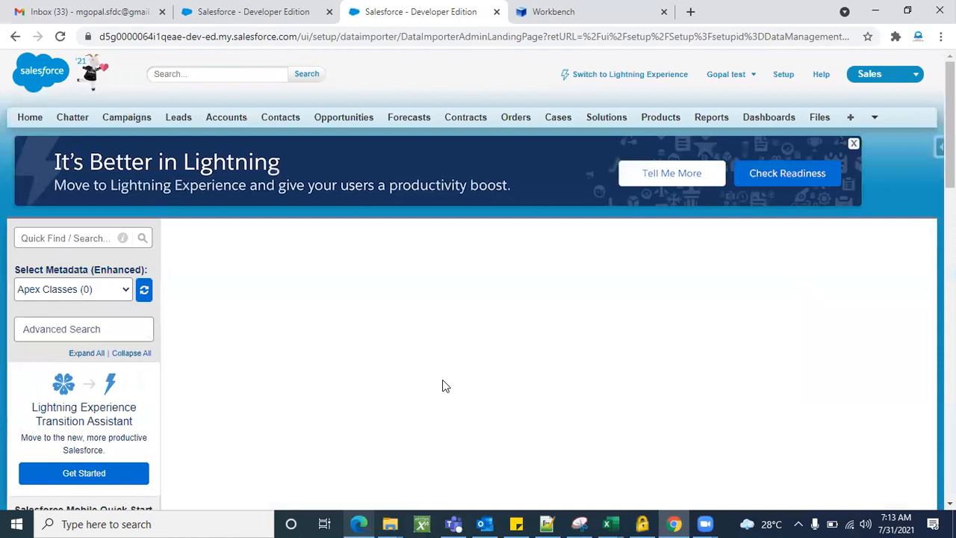
{"action": "scroll", "coordinate": [635, 339], "scroll_direction": "down", "scroll_amount": 2}
{"action": "scroll", "coordinate": [635, 339], "scroll_direction": "up", "scroll_amount": 2}
{"action": "scroll", "coordinate": [635, 340], "scroll_direction": "down", "scroll_amount": 2}
{"action": "scroll", "coordinate": [633, 335], "scroll_direction": "up", "scroll_amount": 2}
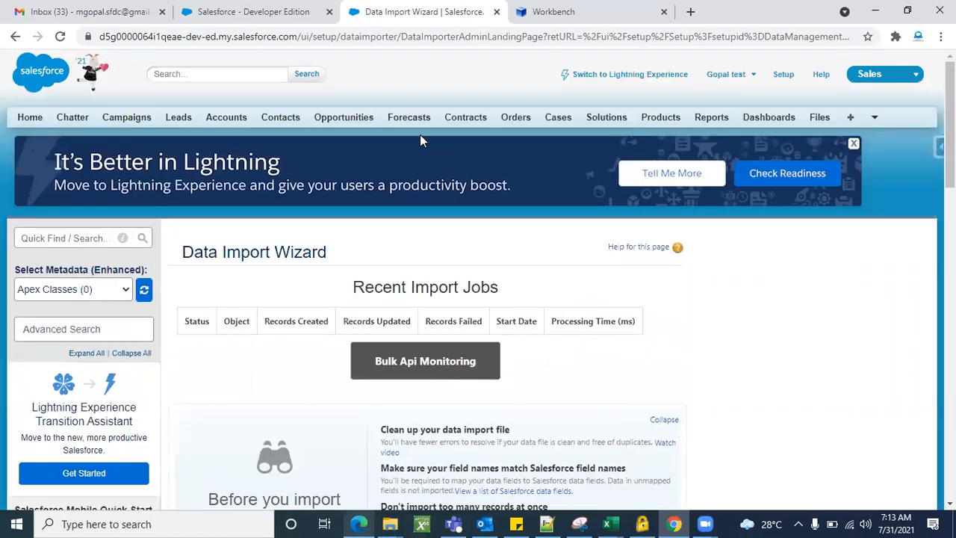
{"action": "right_click", "coordinate": [267, 122]}
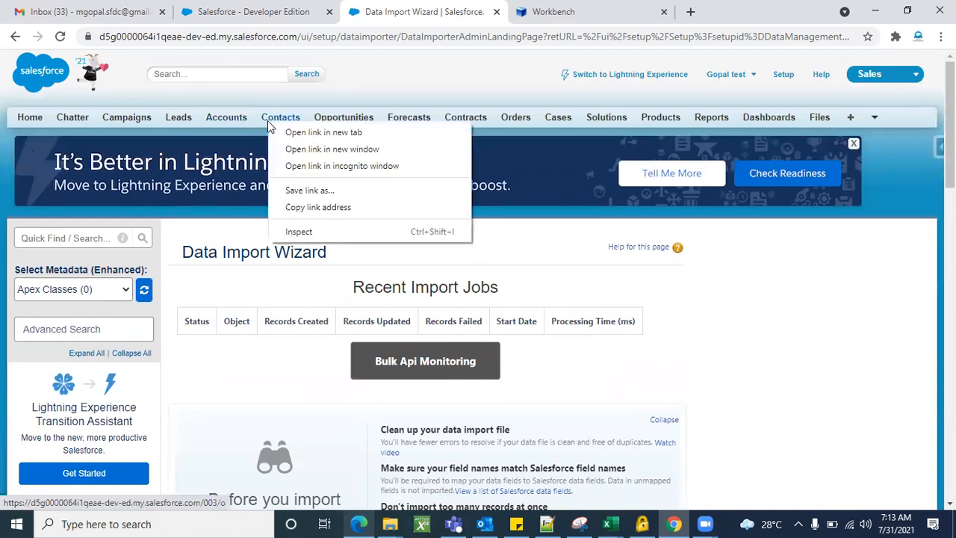
{"action": "left_click", "coordinate": [300, 132]}
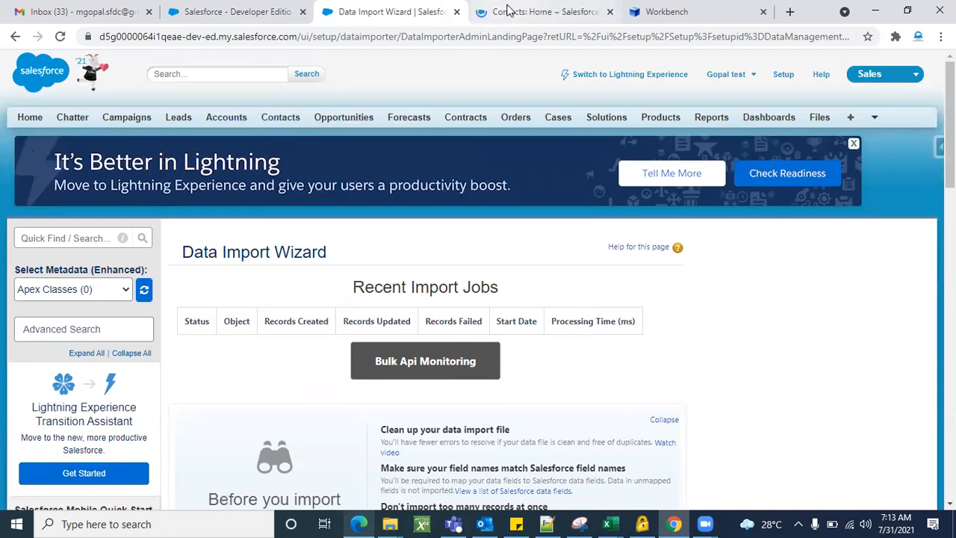
{"action": "left_click", "coordinate": [507, 10]}
{"action": "left_click", "coordinate": [339, 278]}
{"action": "scroll", "coordinate": [410, 402], "scroll_direction": "down", "scroll_amount": 1}
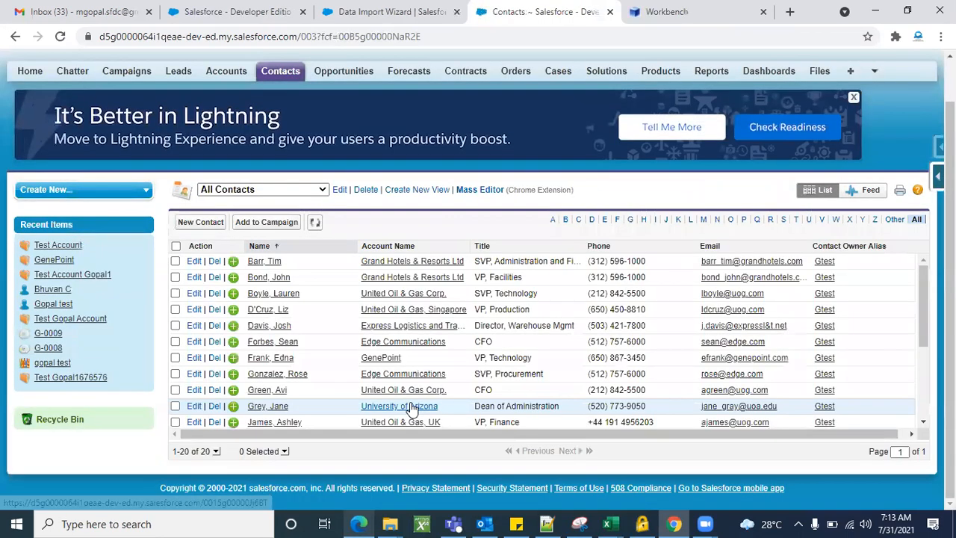
{"action": "scroll", "coordinate": [411, 407], "scroll_direction": "down", "scroll_amount": 5}
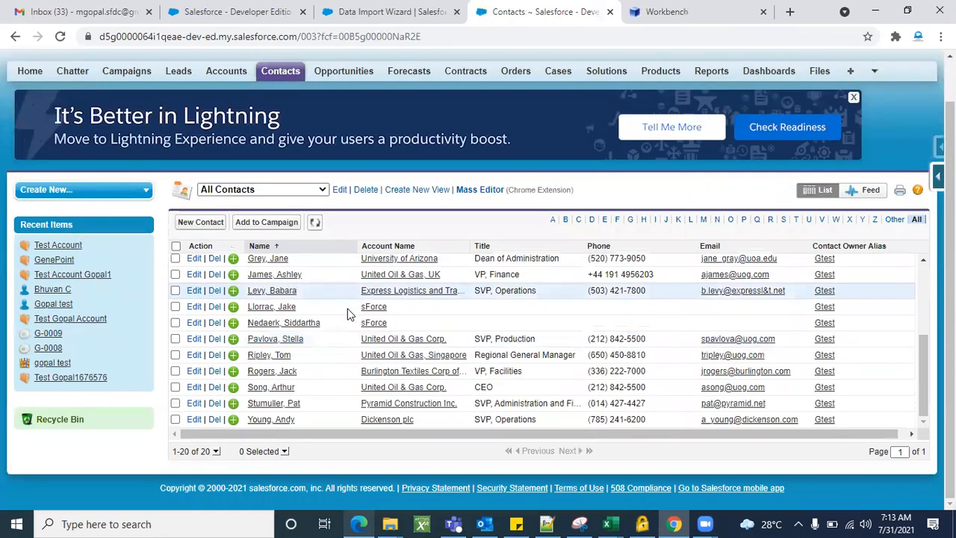
{"action": "scroll", "coordinate": [346, 311], "scroll_direction": "up", "scroll_amount": 5}
{"action": "left_click", "coordinate": [340, 189]}
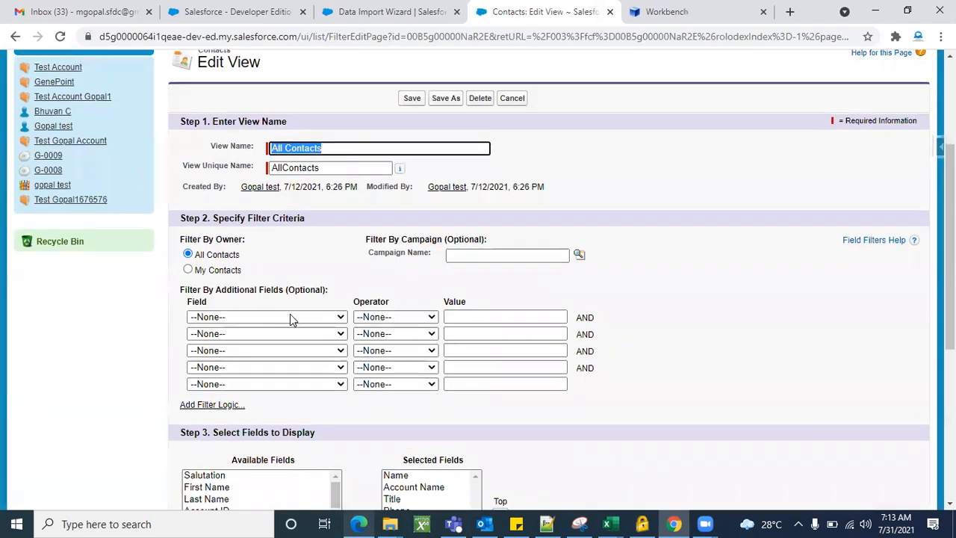
{"action": "scroll", "coordinate": [292, 316], "scroll_direction": "down", "scroll_amount": 3}
{"action": "left_click", "coordinate": [512, 99]}
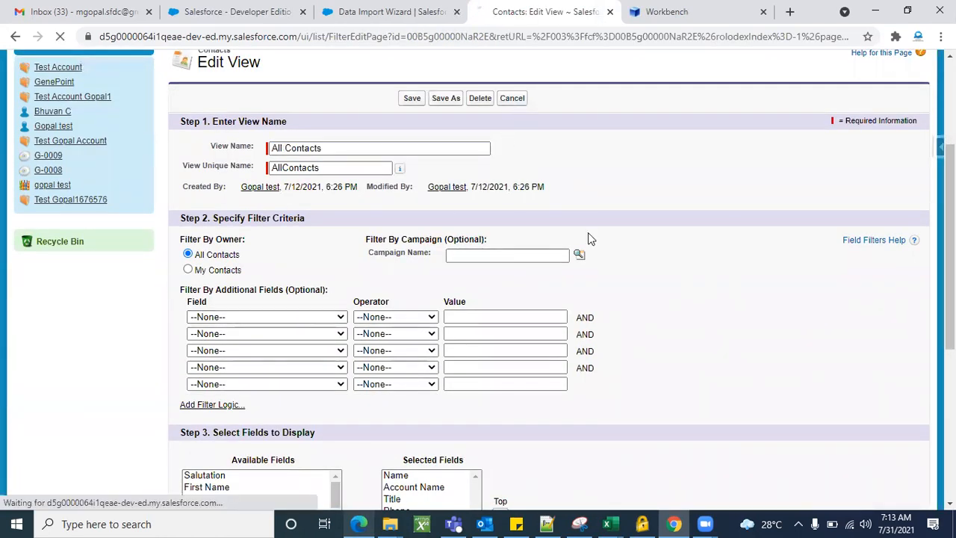
{"action": "scroll", "coordinate": [387, 349], "scroll_direction": "down", "scroll_amount": 5}
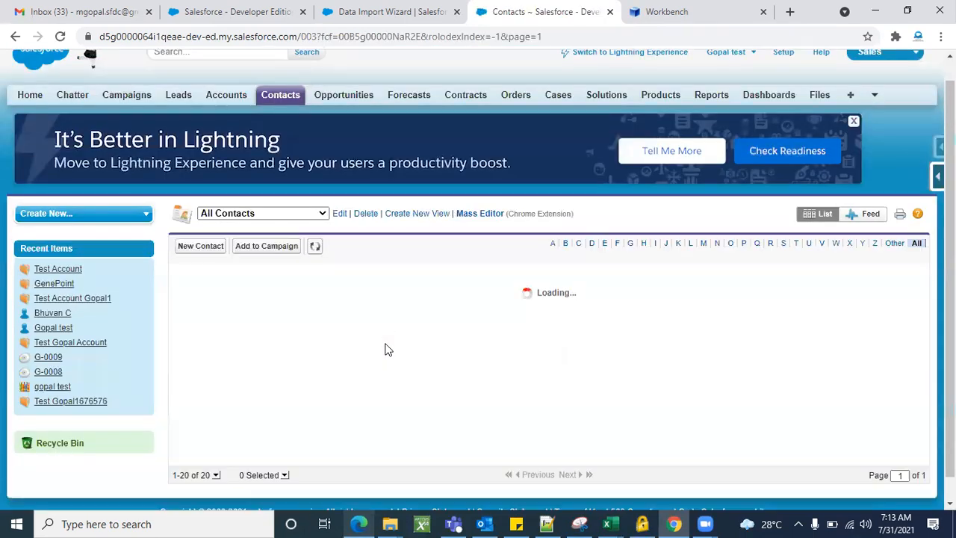
{"action": "scroll", "coordinate": [417, 424], "scroll_direction": "down", "scroll_amount": 1}
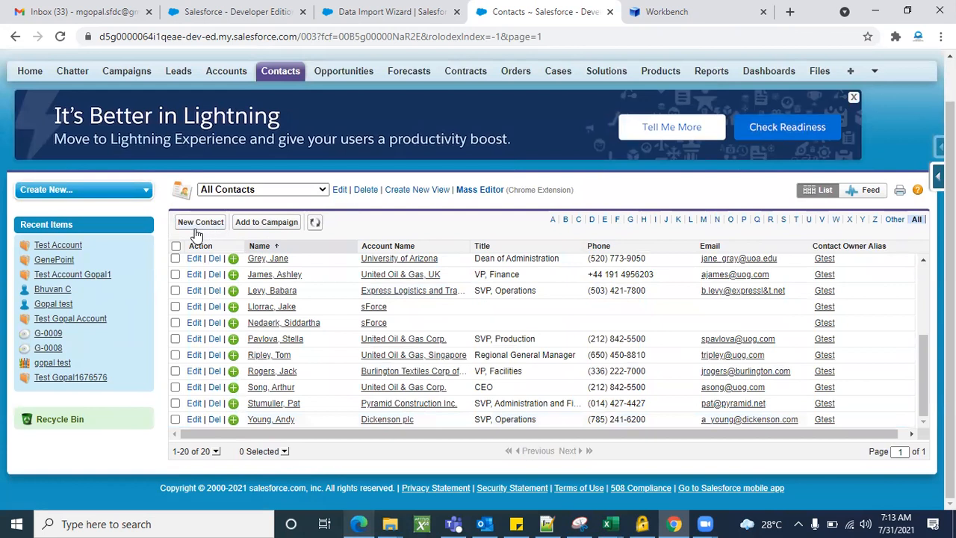
{"action": "left_click", "coordinate": [177, 246]}
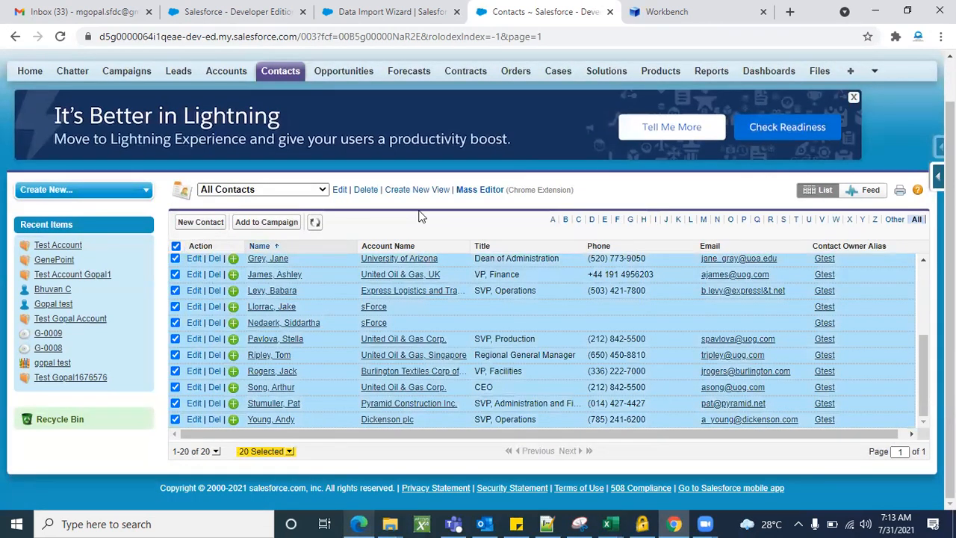
{"action": "left_click", "coordinate": [176, 246]}
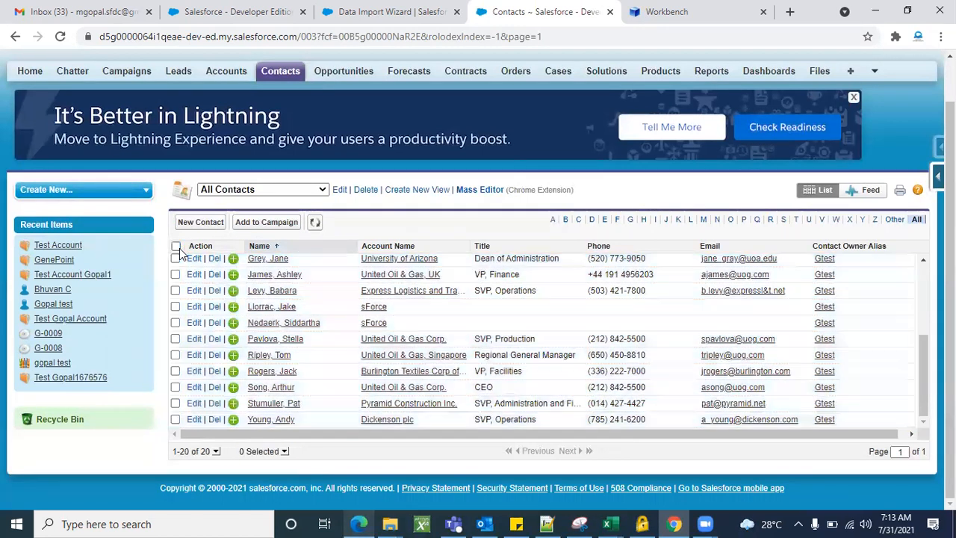
In the Mass Editor, select all contacts and delete them, confirming the prompt
{"action": "left_click", "coordinate": [467, 191]}
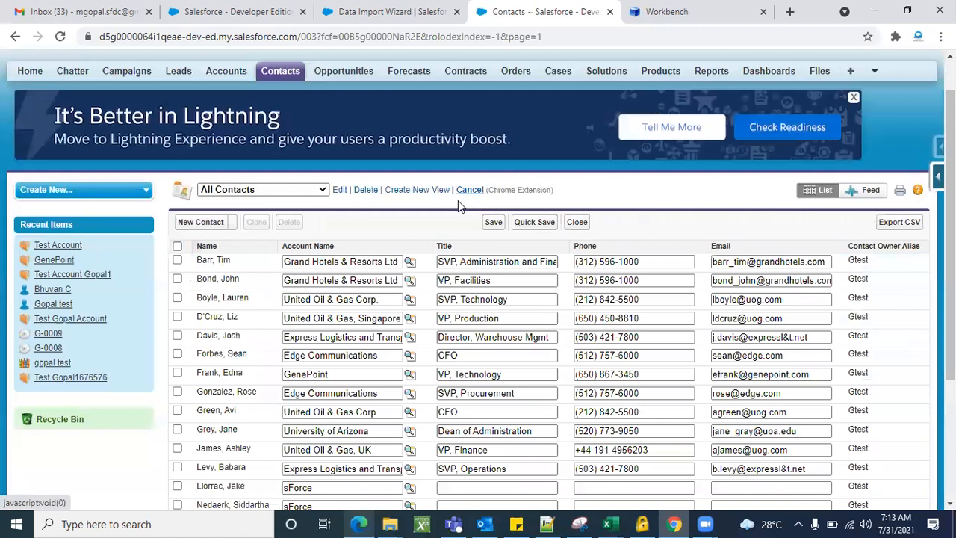
{"action": "left_click", "coordinate": [177, 246]}
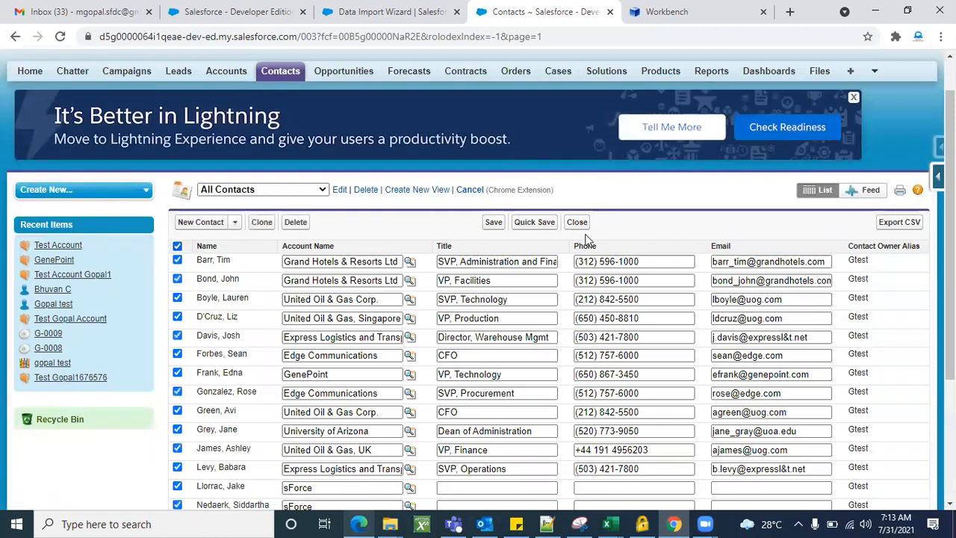
{"action": "left_click", "coordinate": [297, 224]}
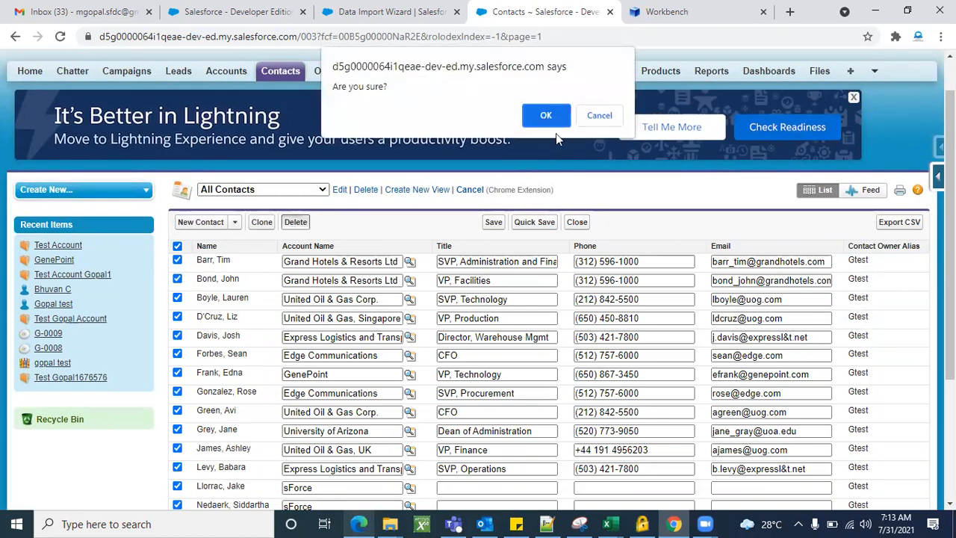
{"action": "left_click", "coordinate": [553, 124]}
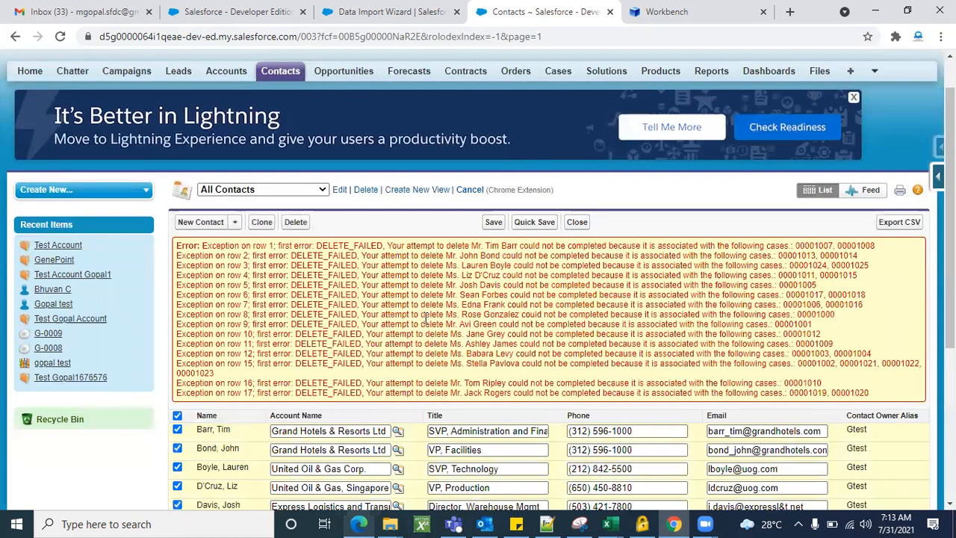
Review the DELETE_FAILED errors for case-linked contacts and save back to All Contacts
{"action": "scroll", "coordinate": [426, 317], "scroll_direction": "down", "scroll_amount": 1}
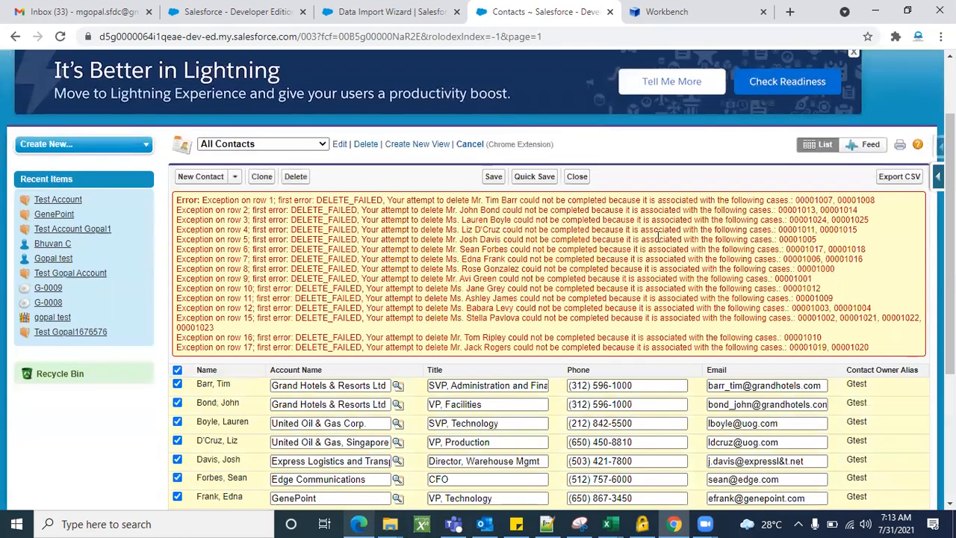
{"action": "scroll", "coordinate": [667, 251], "scroll_direction": "down", "scroll_amount": 2}
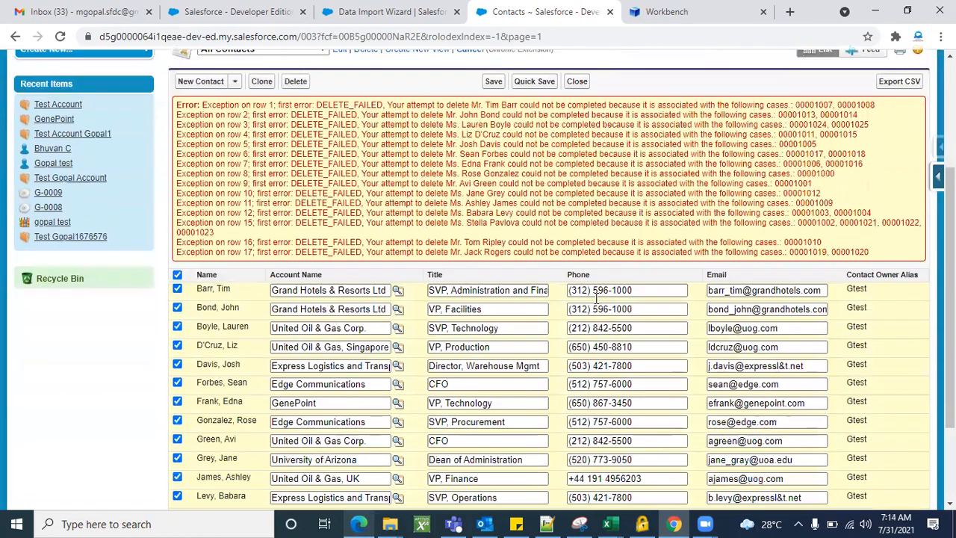
{"action": "scroll", "coordinate": [582, 238], "scroll_direction": "down", "scroll_amount": 1}
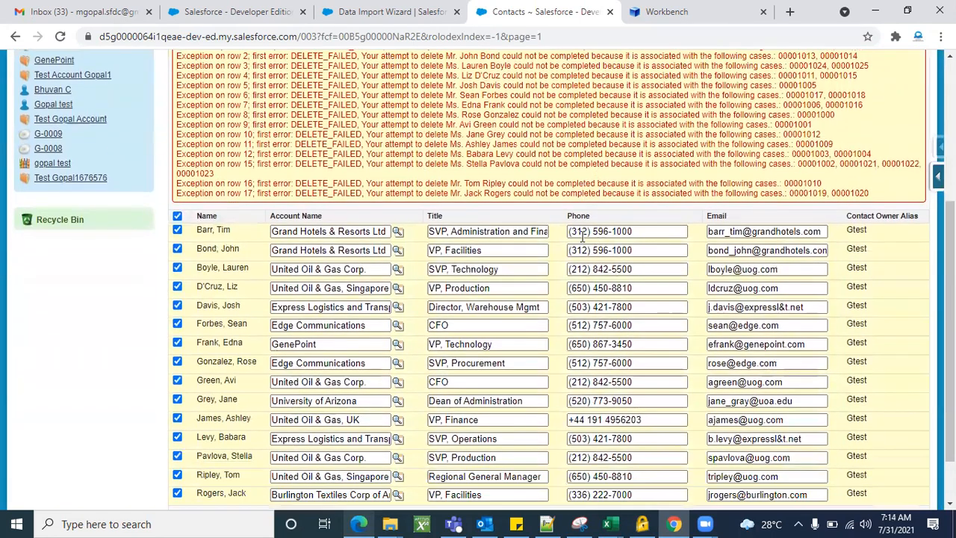
{"action": "scroll", "coordinate": [581, 237], "scroll_direction": "up", "scroll_amount": 3}
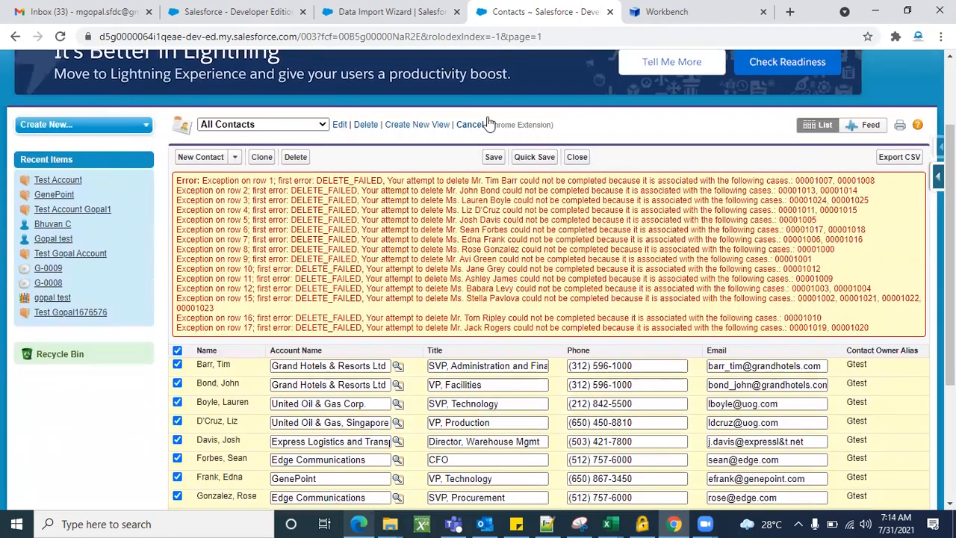
{"action": "scroll", "coordinate": [405, 304], "scroll_direction": "down", "scroll_amount": 3}
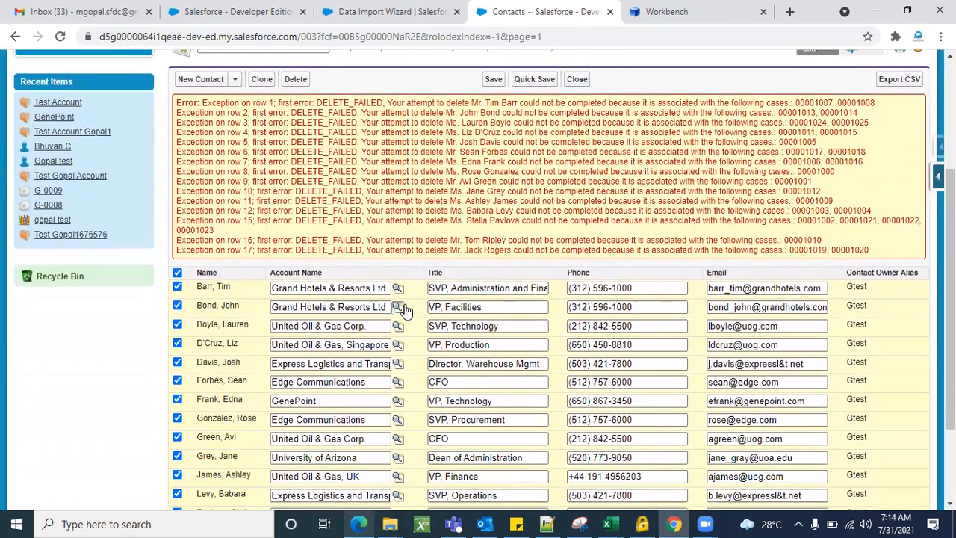
{"action": "scroll", "coordinate": [405, 310], "scroll_direction": "up", "scroll_amount": 3}
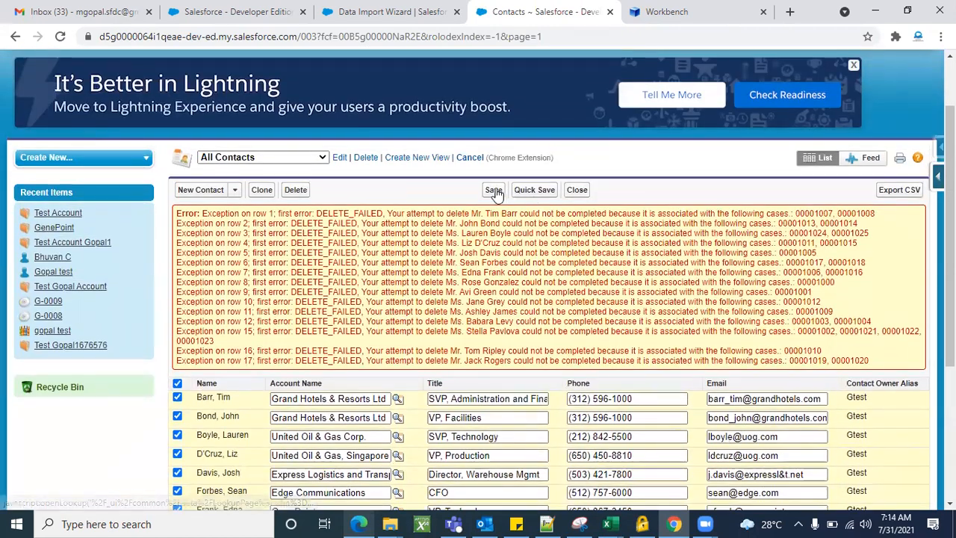
{"action": "left_click", "coordinate": [493, 190]}
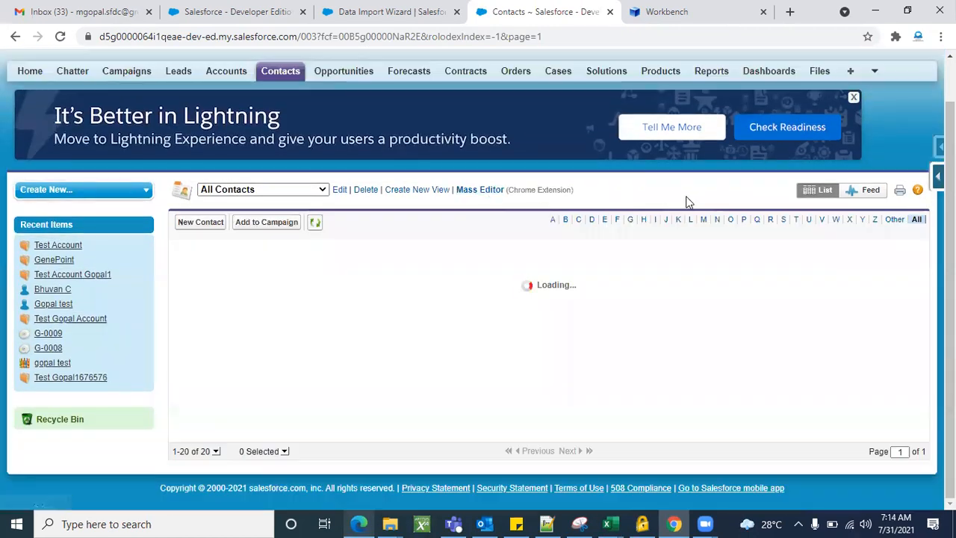
Verify the All Contacts list shows 1-15 of 15, then preview the open Excel workbooks
{"action": "scroll", "coordinate": [425, 344], "scroll_direction": "down", "scroll_amount": 2}
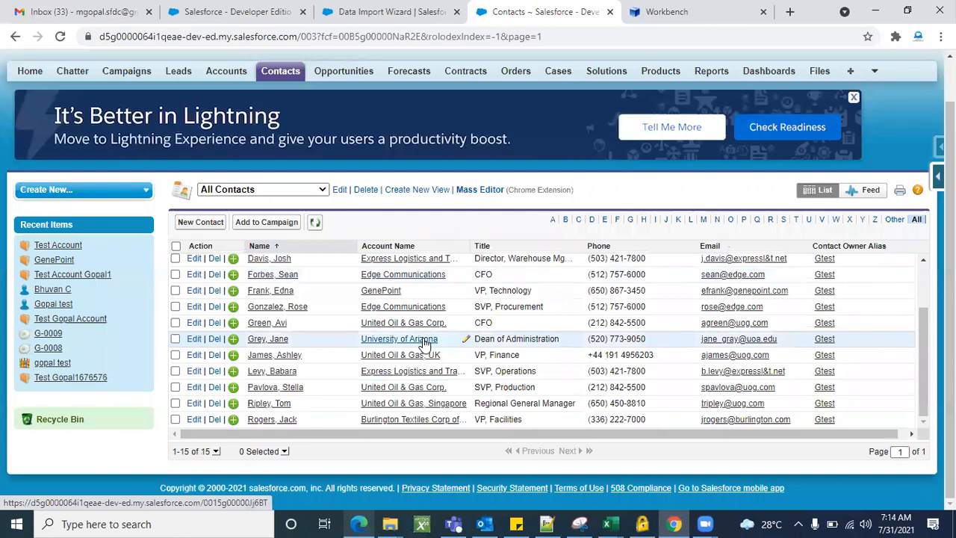
{"action": "scroll", "coordinate": [425, 343], "scroll_direction": "up", "scroll_amount": 4}
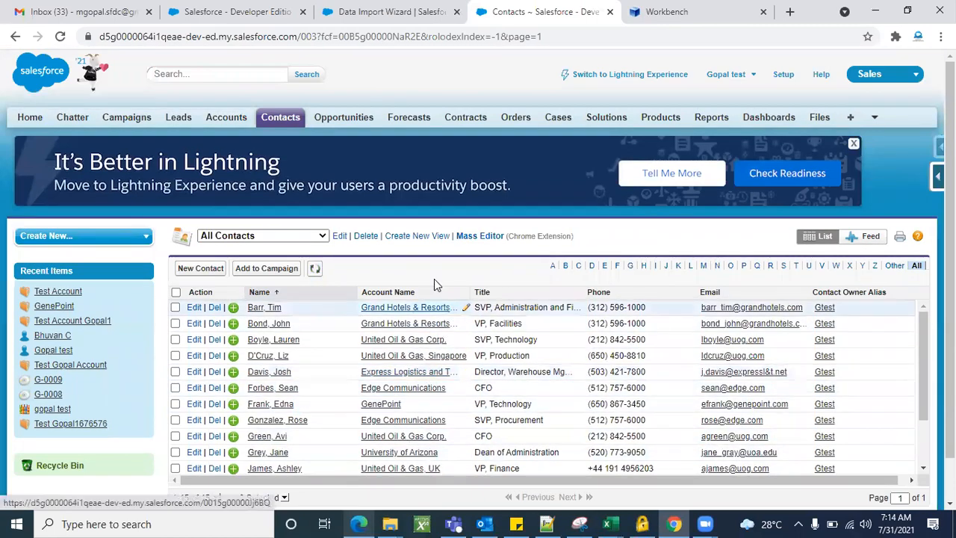
{"action": "scroll", "coordinate": [429, 306], "scroll_direction": "down", "scroll_amount": 3}
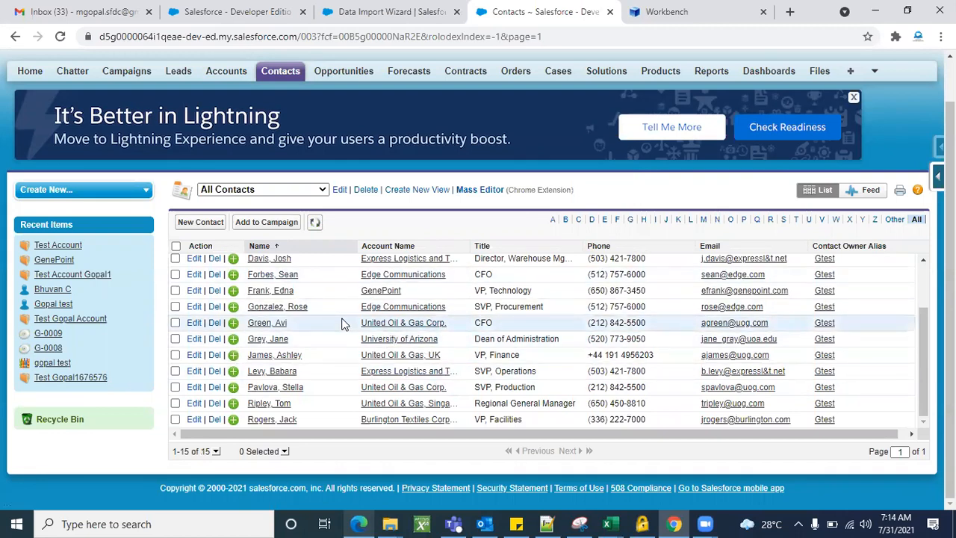
{"action": "scroll", "coordinate": [431, 329], "scroll_direction": "up", "scroll_amount": 2}
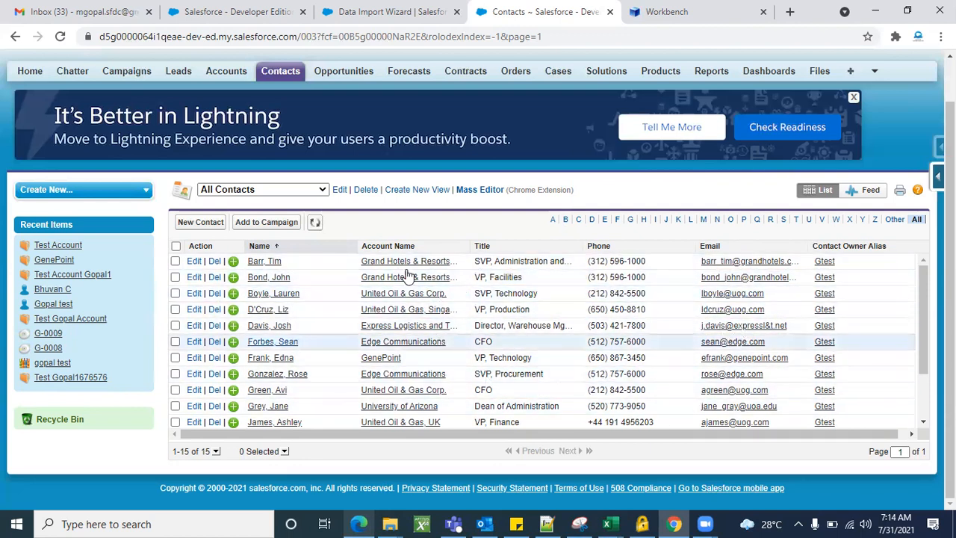
{"action": "left_click", "coordinate": [611, 524]}
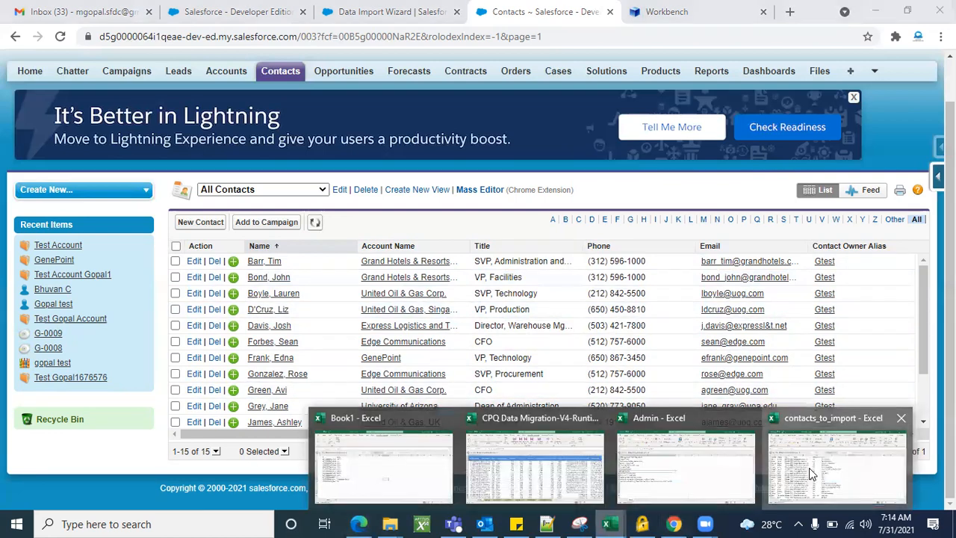
{"action": "left_click", "coordinate": [812, 473]}
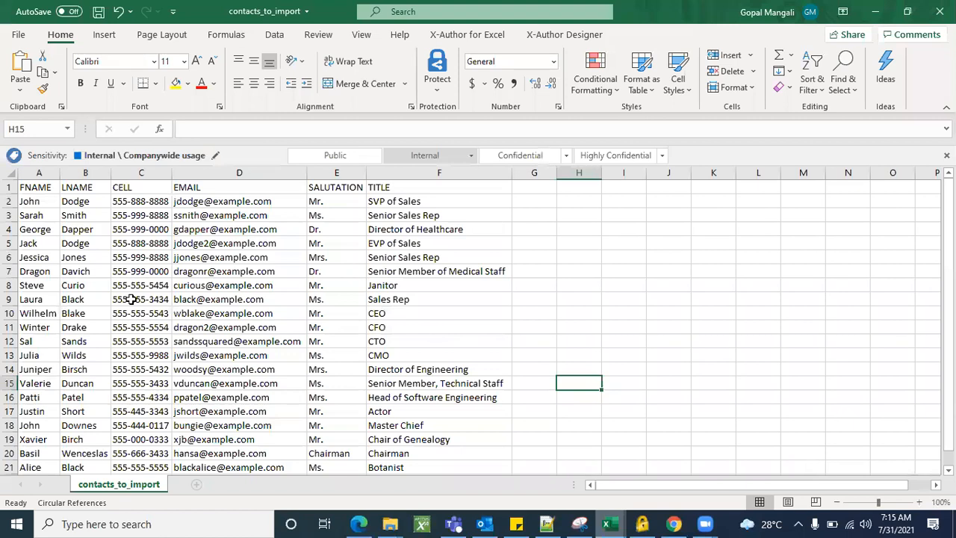
{"action": "left_click", "coordinate": [42, 190]}
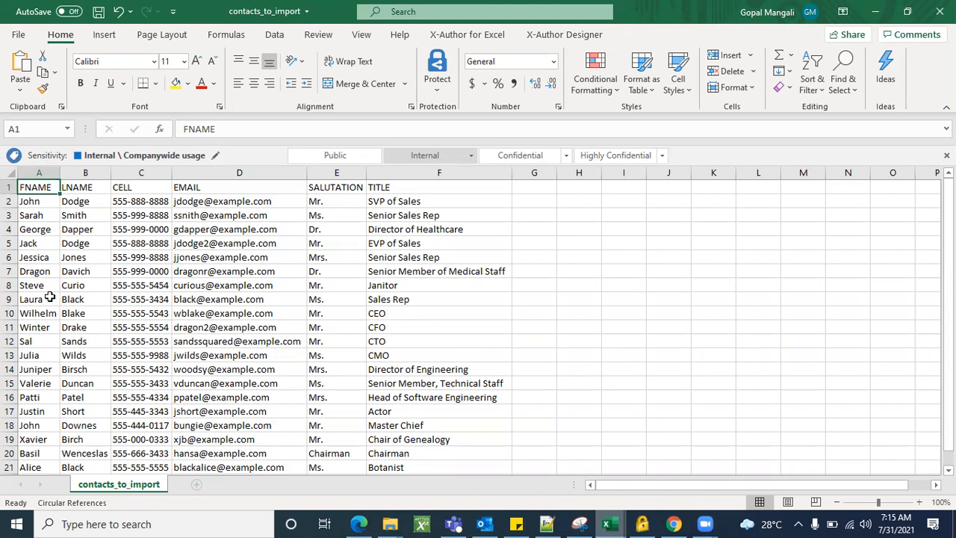
{"action": "left_click", "coordinate": [63, 187]}
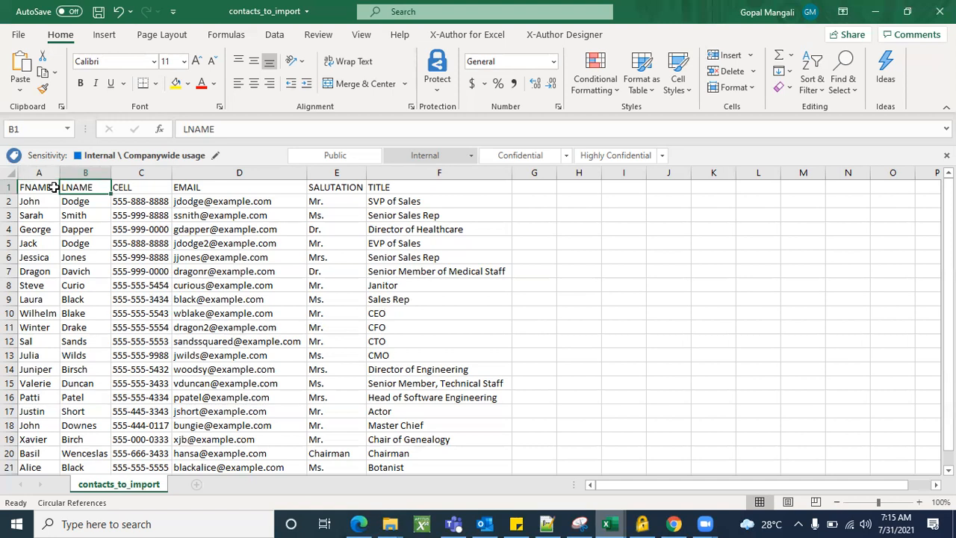
{"action": "left_click", "coordinate": [137, 191]}
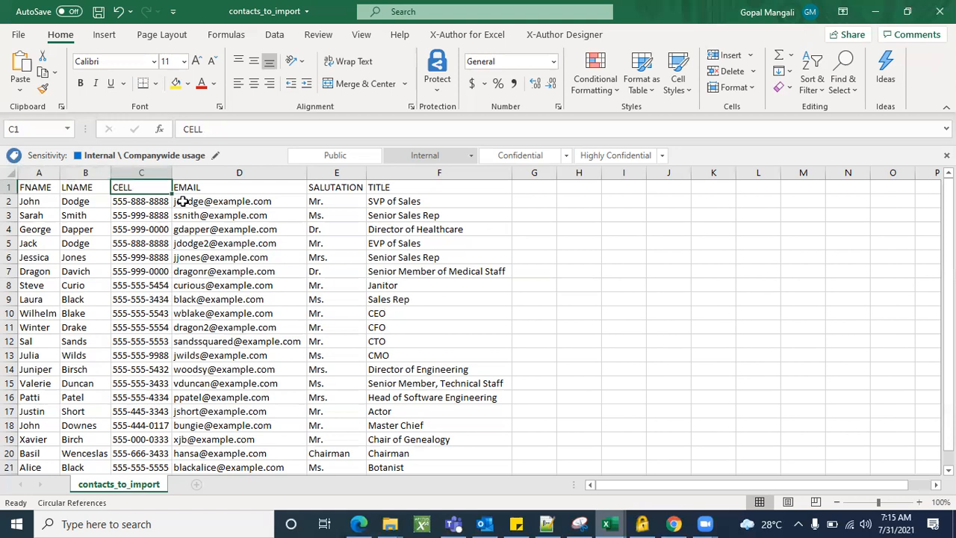
{"action": "left_click", "coordinate": [232, 191]}
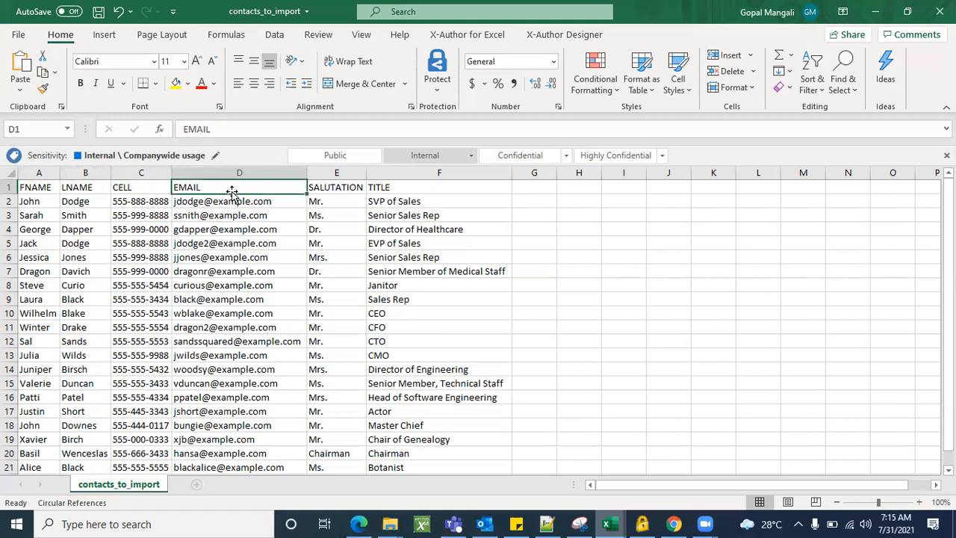
{"action": "left_click", "coordinate": [155, 191]}
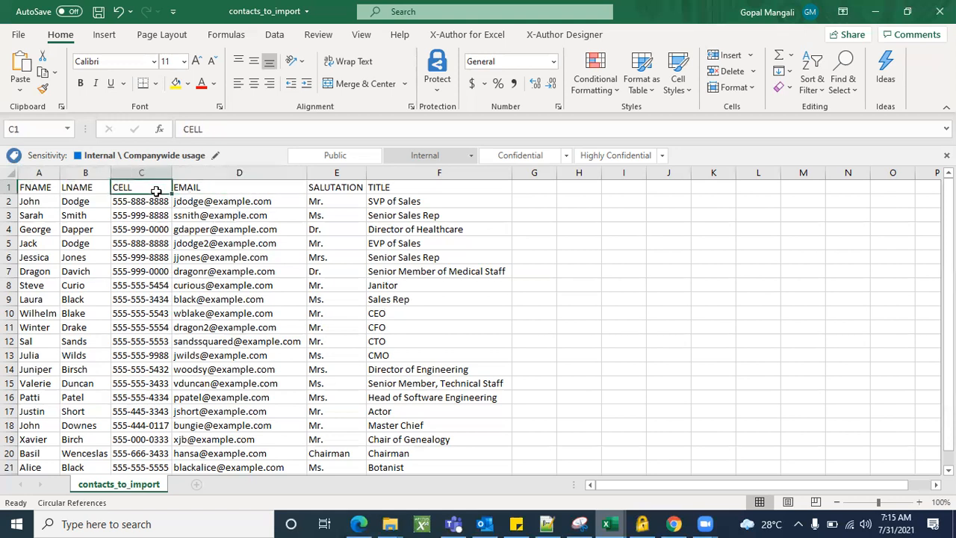
{"action": "left_click", "coordinate": [335, 190]}
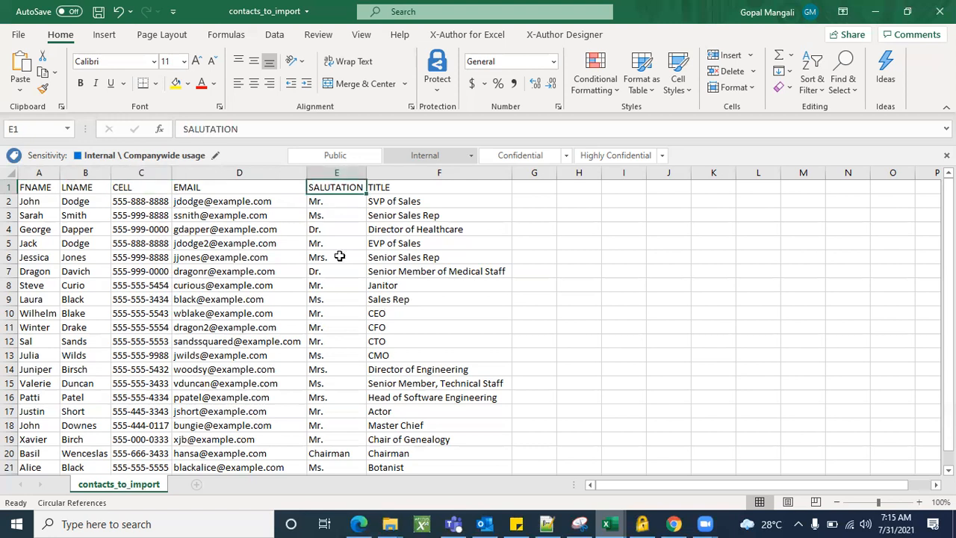
{"action": "left_click", "coordinate": [402, 189]}
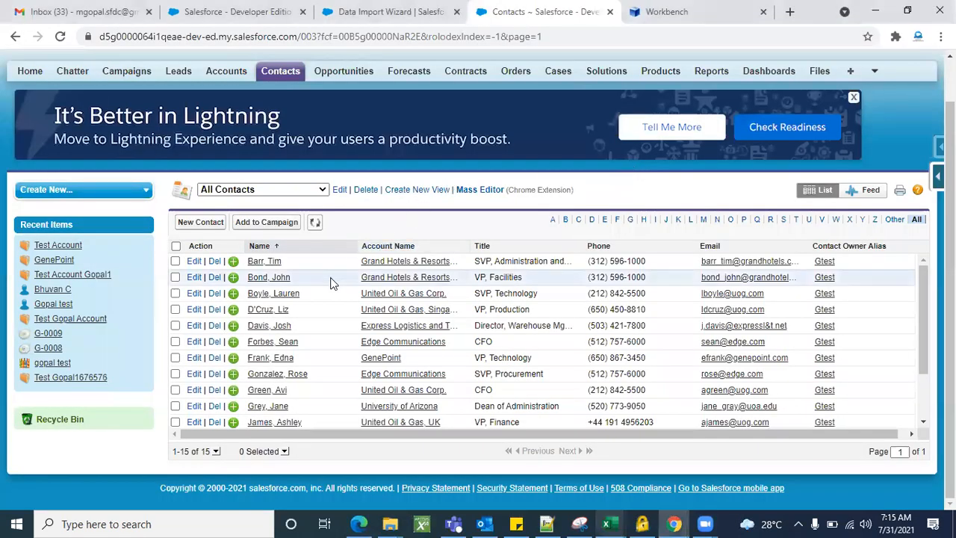
Open the first contact's edit form and highlight its Last Name field label
{"action": "left_click", "coordinate": [278, 275]}
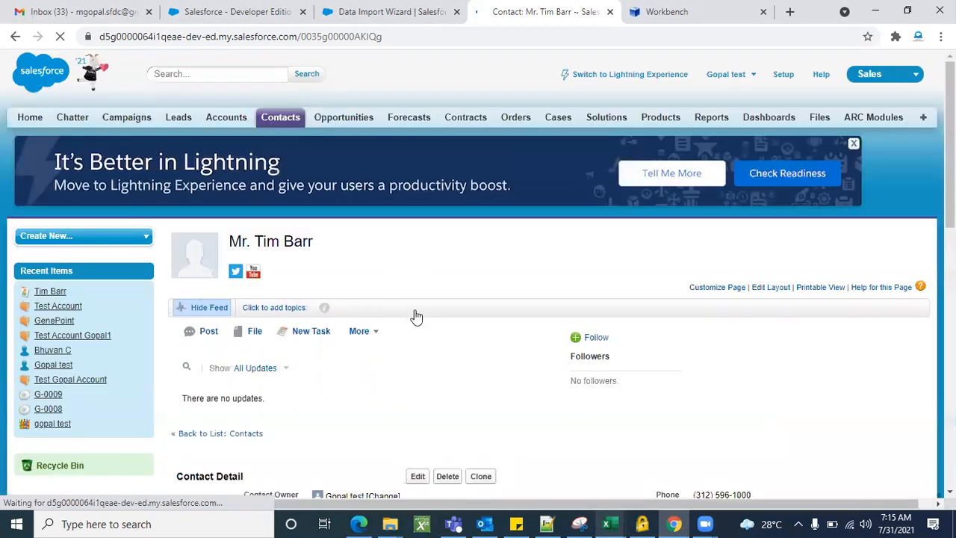
{"action": "scroll", "coordinate": [414, 316], "scroll_direction": "down", "scroll_amount": 4}
{"action": "left_click", "coordinate": [418, 219]}
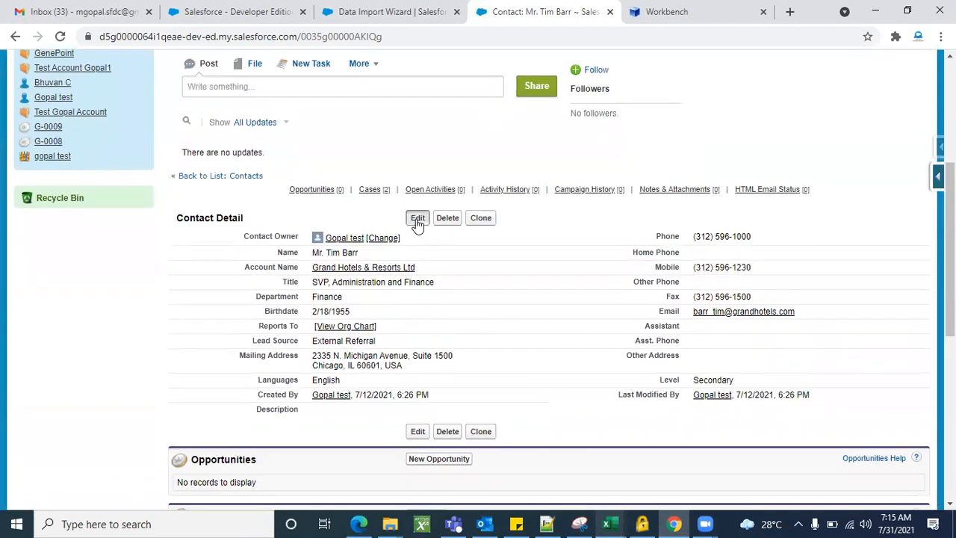
{"action": "scroll", "coordinate": [566, 377], "scroll_direction": "down", "scroll_amount": 2}
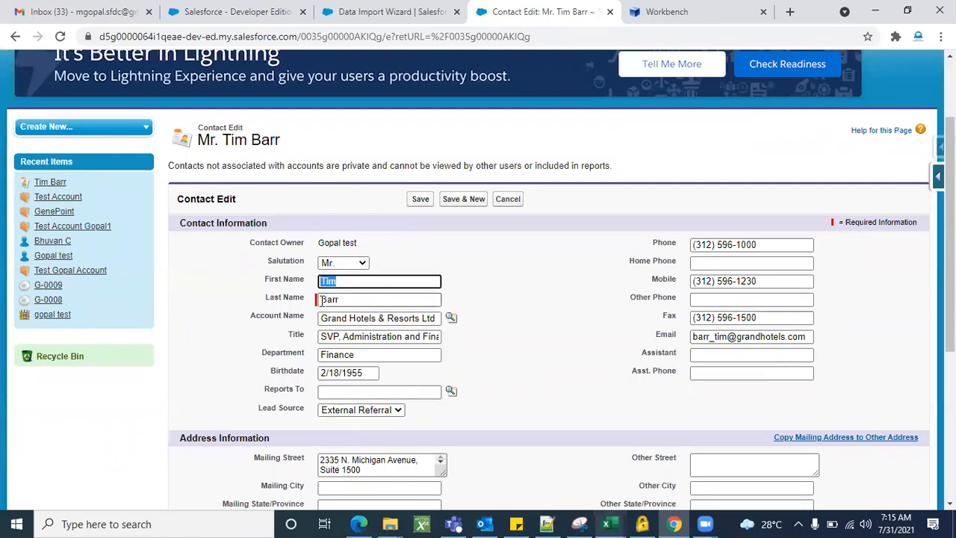
{"action": "scroll", "coordinate": [525, 293], "scroll_direction": "down", "scroll_amount": 5}
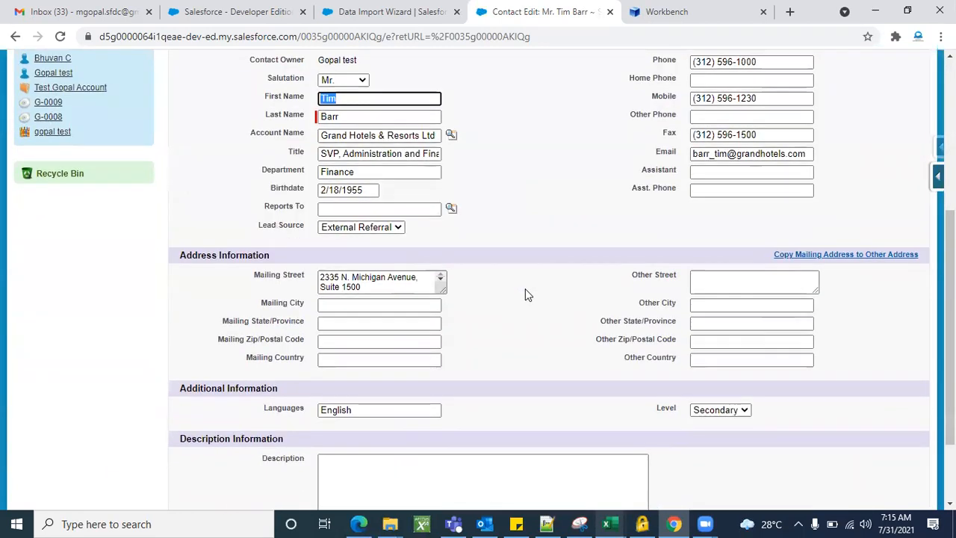
{"action": "scroll", "coordinate": [525, 294], "scroll_direction": "up", "scroll_amount": 3}
{"action": "scroll", "coordinate": [525, 294], "scroll_direction": "up", "scroll_amount": 1}
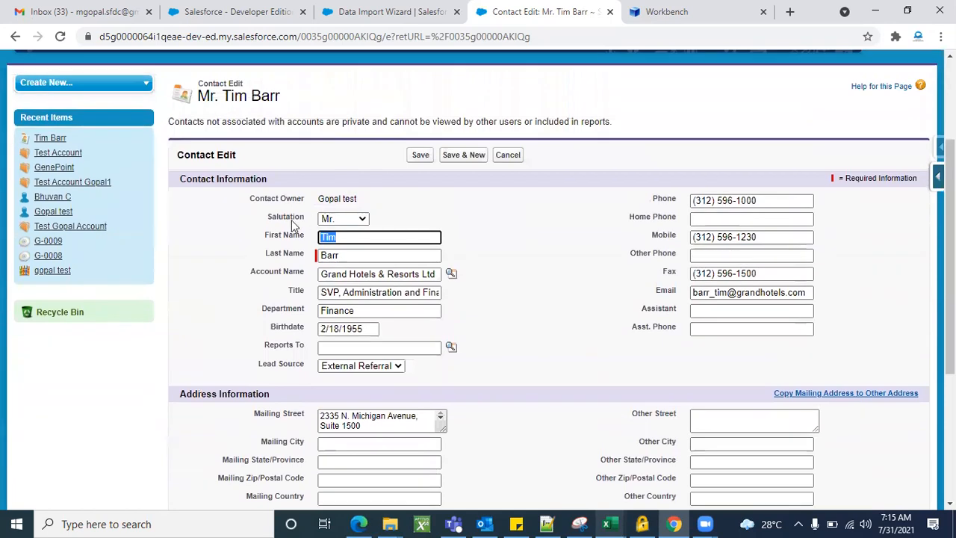
{"action": "left_click", "coordinate": [286, 256]}
{"action": "triple_click", "coordinate": [286, 255]}
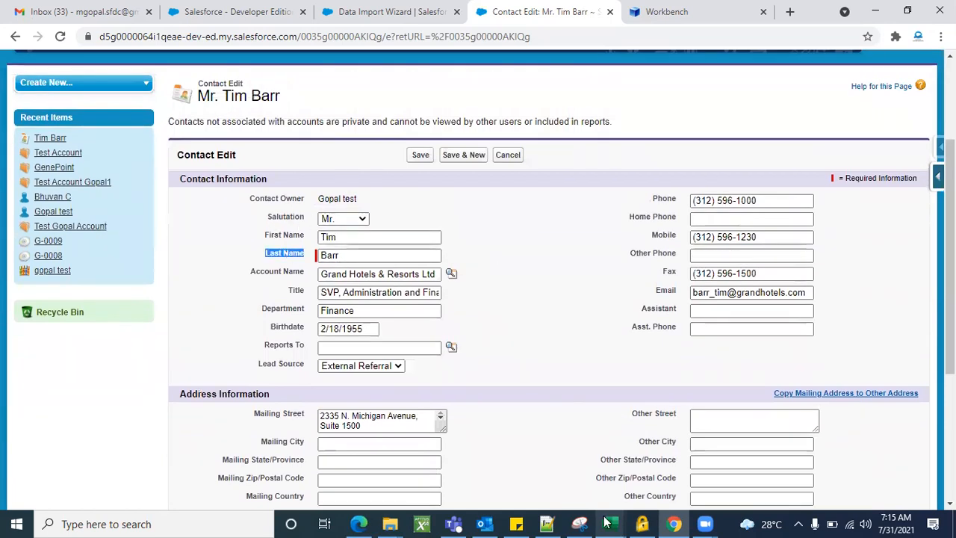
Check the LNAME header in B1 of contacts_to_import, hide Excel, and show force.com Contact shortcuts
{"action": "mouse_move", "coordinate": [608, 523]}
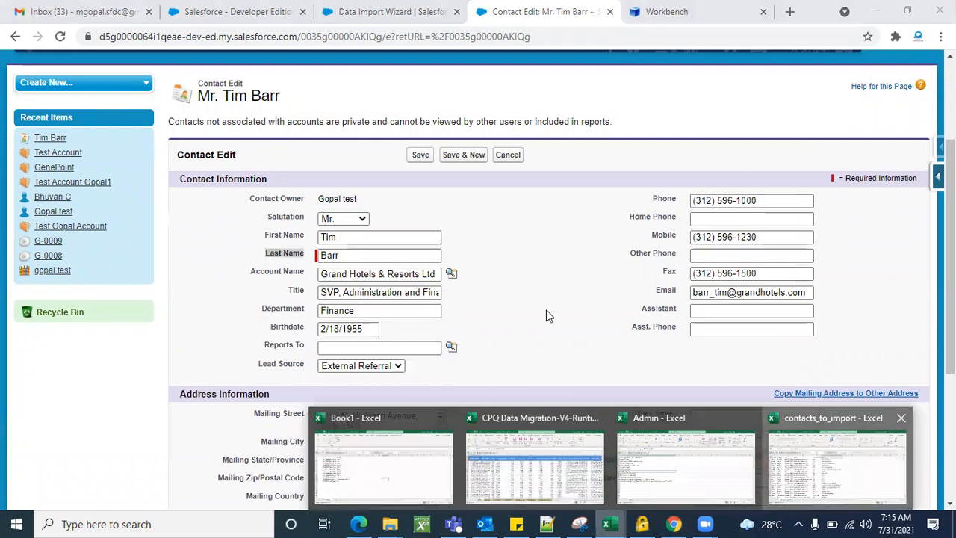
{"action": "left_click", "coordinate": [815, 458]}
{"action": "left_click", "coordinate": [78, 188]}
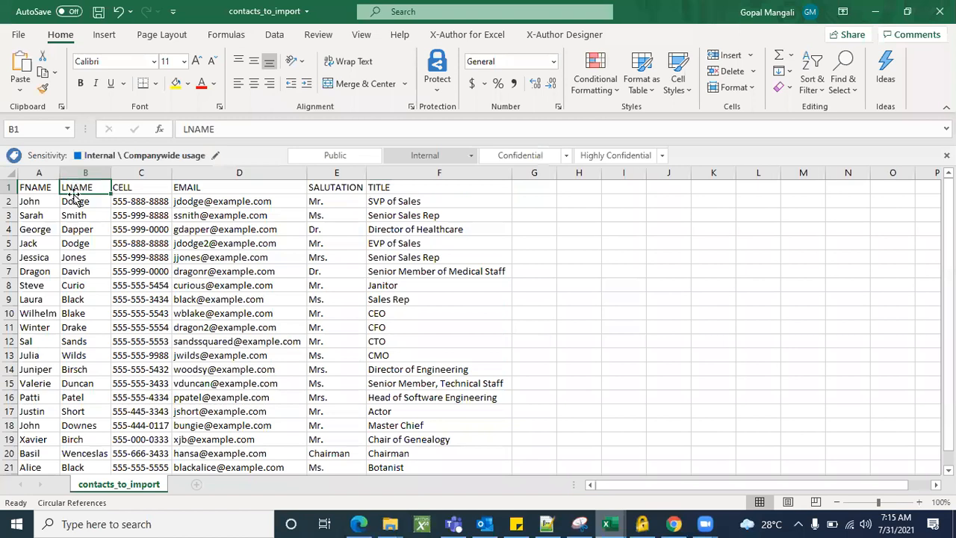
{"action": "left_click", "coordinate": [876, 12]}
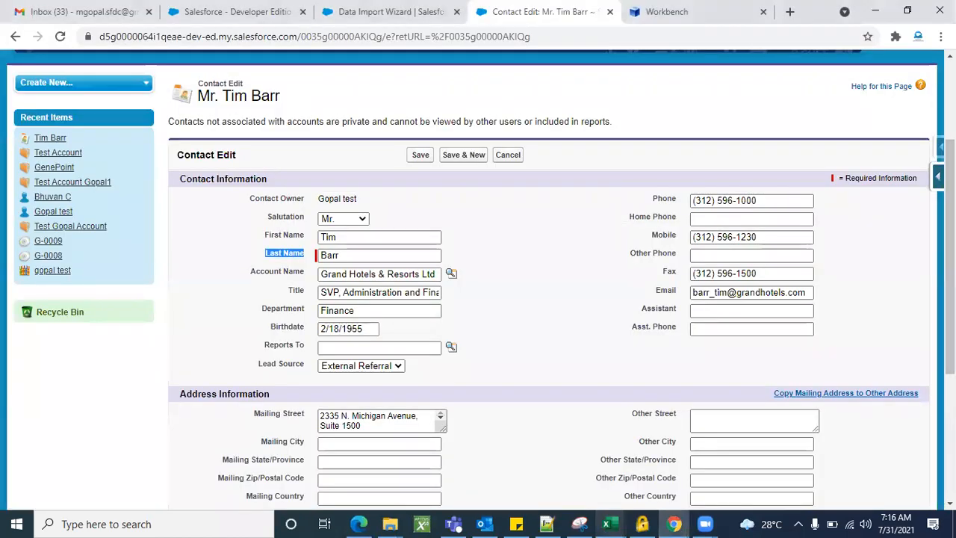
{"action": "left_click", "coordinate": [938, 176]}
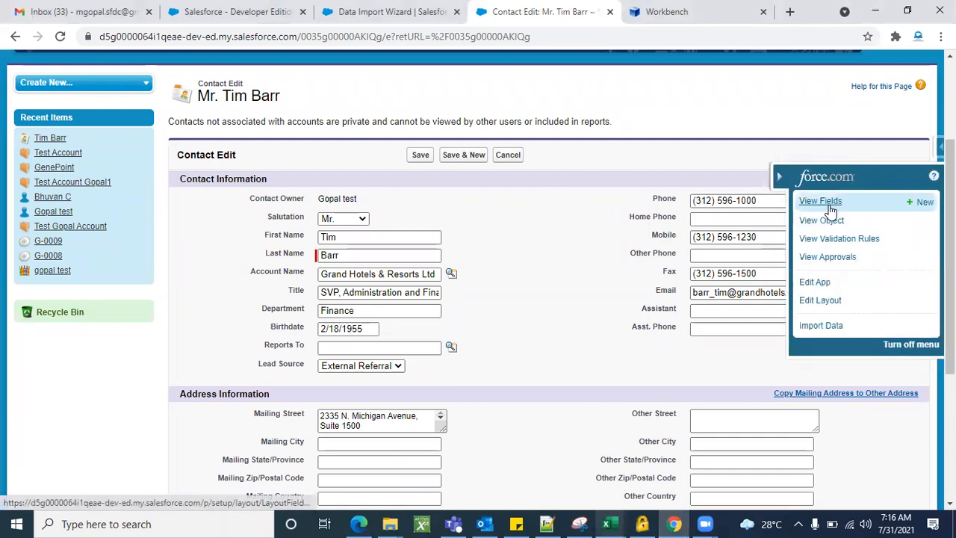
Open Contact Fields and inspect the First Name, Last Name and Languages__c rows
{"action": "left_click", "coordinate": [831, 212]}
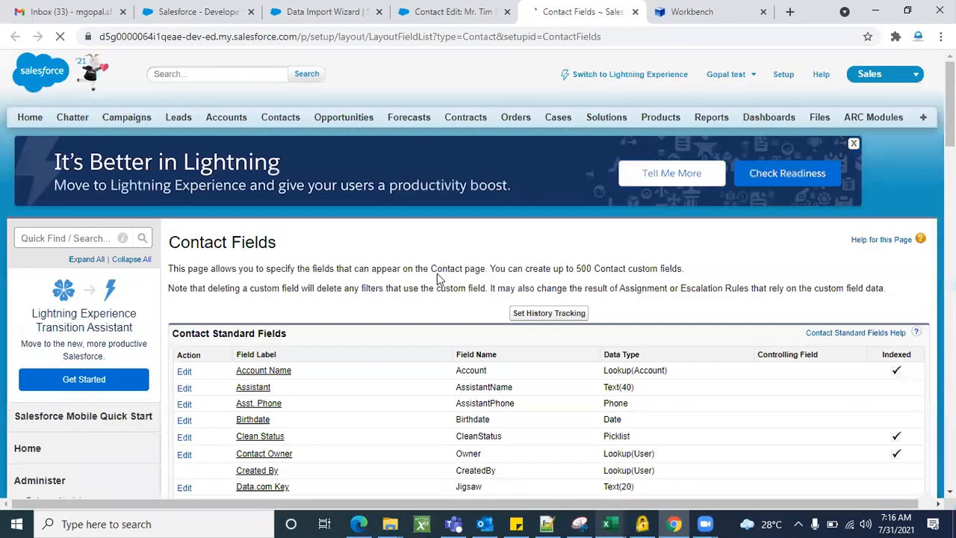
{"action": "scroll", "coordinate": [437, 277], "scroll_direction": "down", "scroll_amount": 2}
{"action": "scroll", "coordinate": [437, 277], "scroll_direction": "down", "scroll_amount": 3}
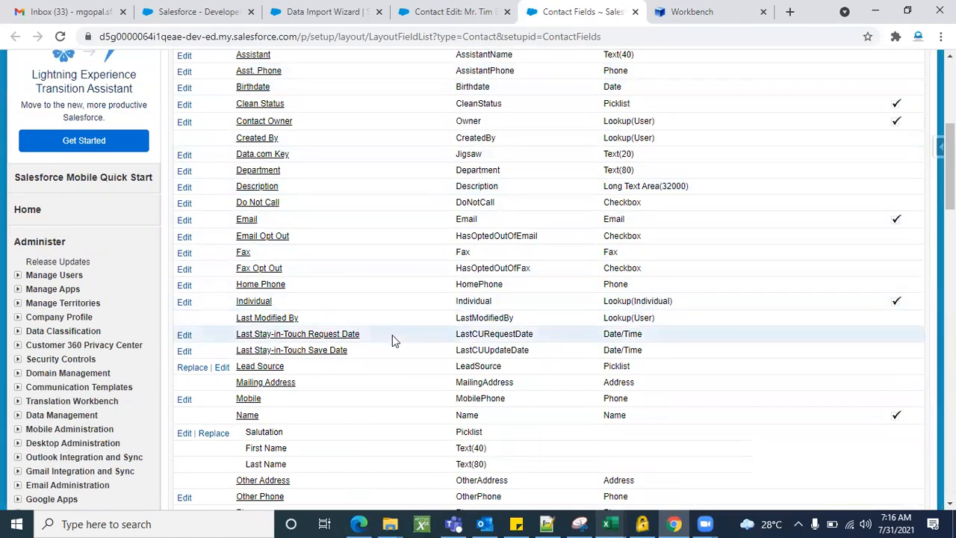
{"action": "scroll", "coordinate": [392, 335], "scroll_direction": "down", "scroll_amount": 2}
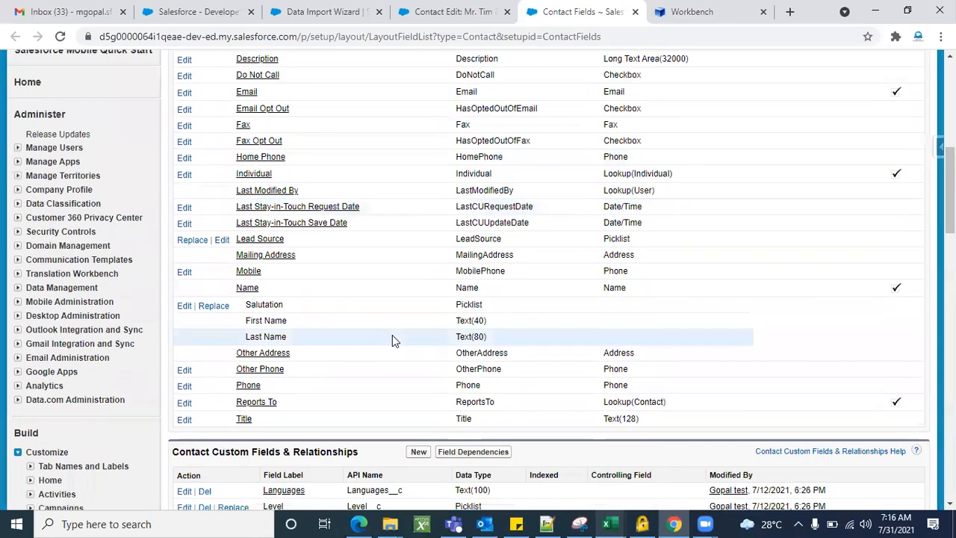
{"action": "triple_click", "coordinate": [266, 337]}
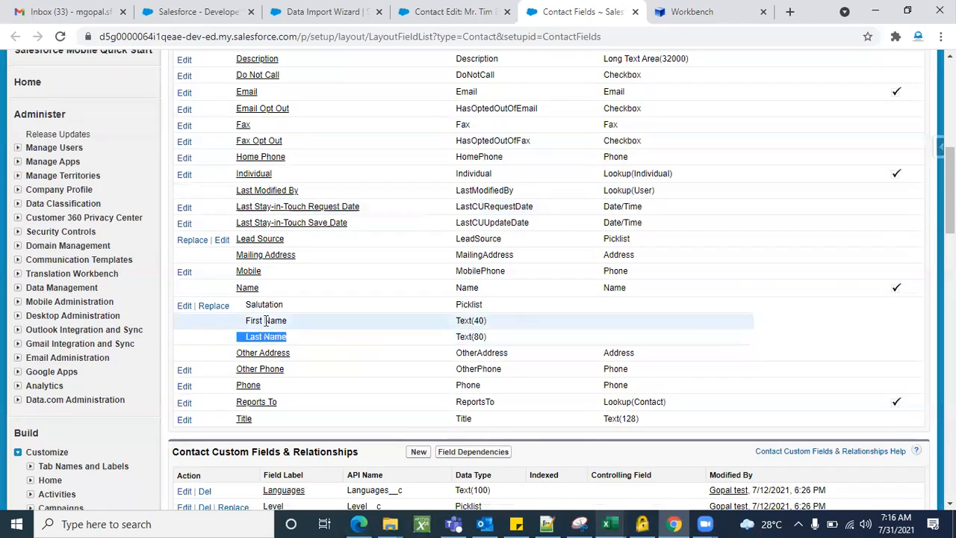
{"action": "triple_click", "coordinate": [266, 320]}
{"action": "triple_click", "coordinate": [274, 337]}
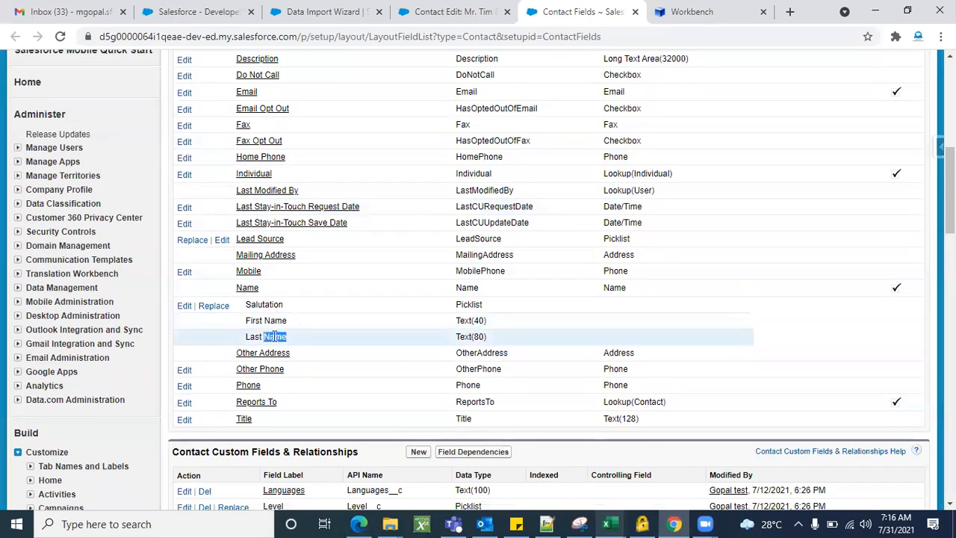
{"action": "left_click", "coordinate": [343, 348]}
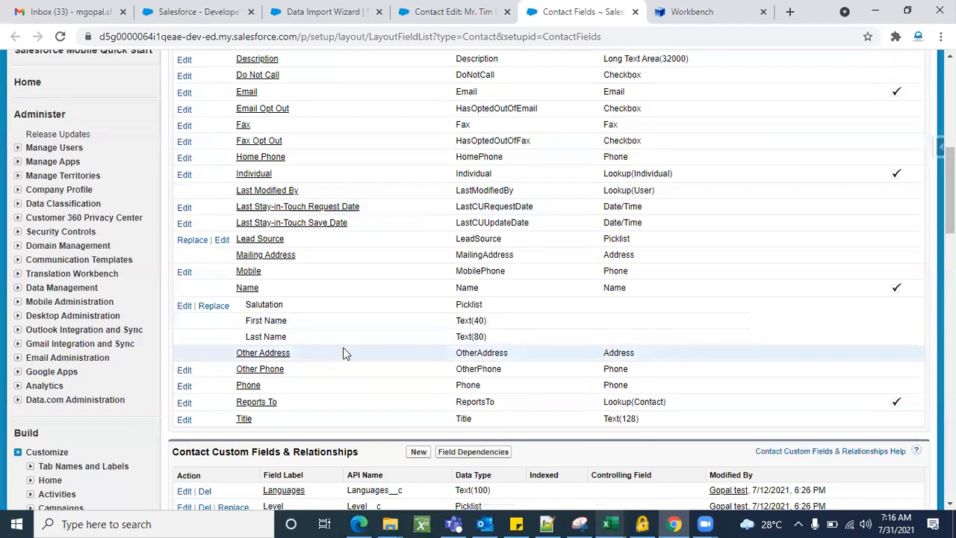
{"action": "triple_click", "coordinate": [276, 321]}
{"action": "left_click", "coordinate": [408, 359]}
{"action": "scroll", "coordinate": [408, 358], "scroll_direction": "down", "scroll_amount": 2}
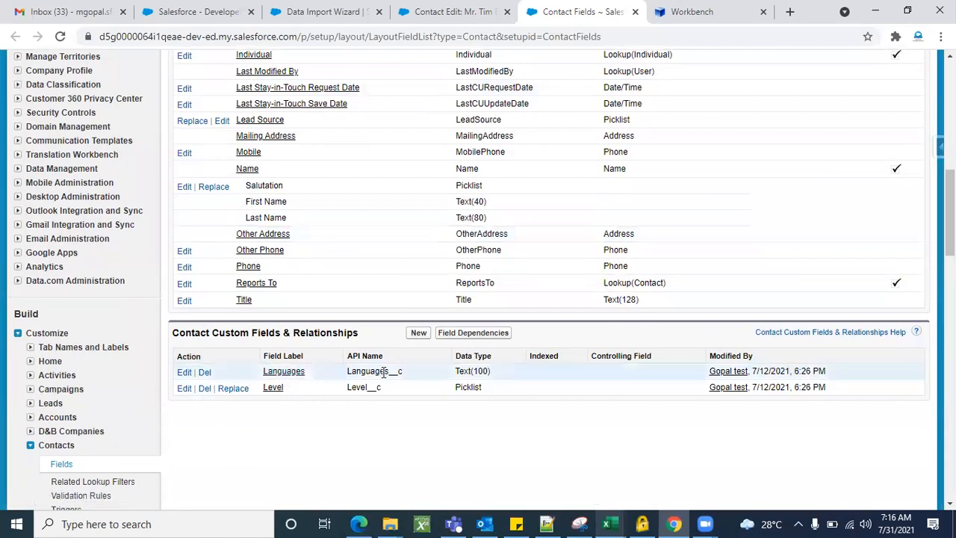
{"action": "double_click", "coordinate": [384, 372]}
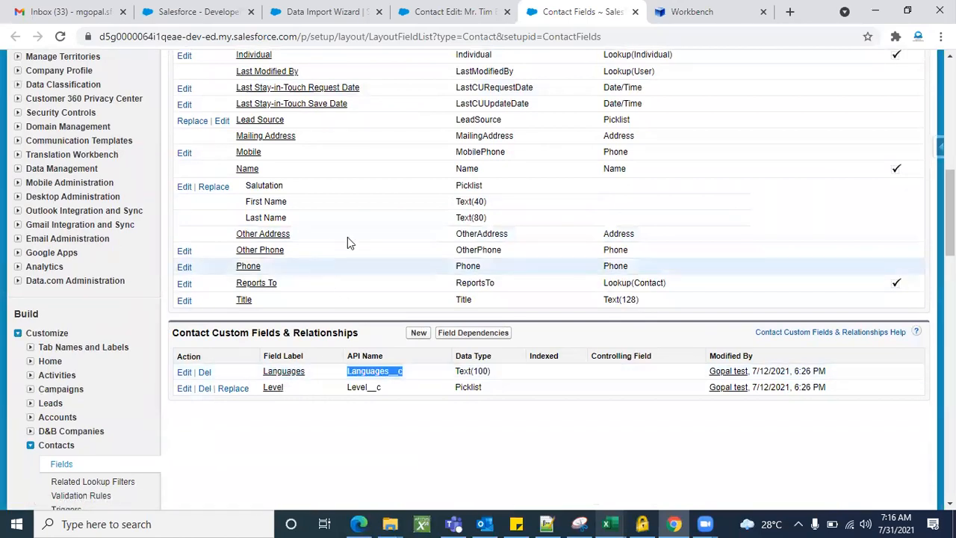
{"action": "left_click", "coordinate": [380, 275]}
Return to the All Contacts list view, then switch to the contacts_to_import workbook
{"action": "left_click", "coordinate": [452, 16]}
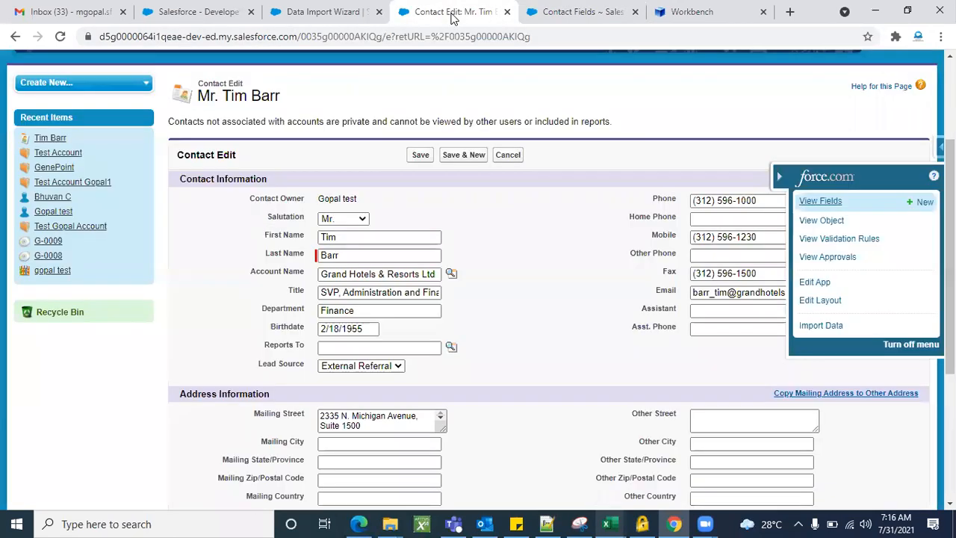
{"action": "scroll", "coordinate": [784, 175], "scroll_direction": "up", "scroll_amount": 3}
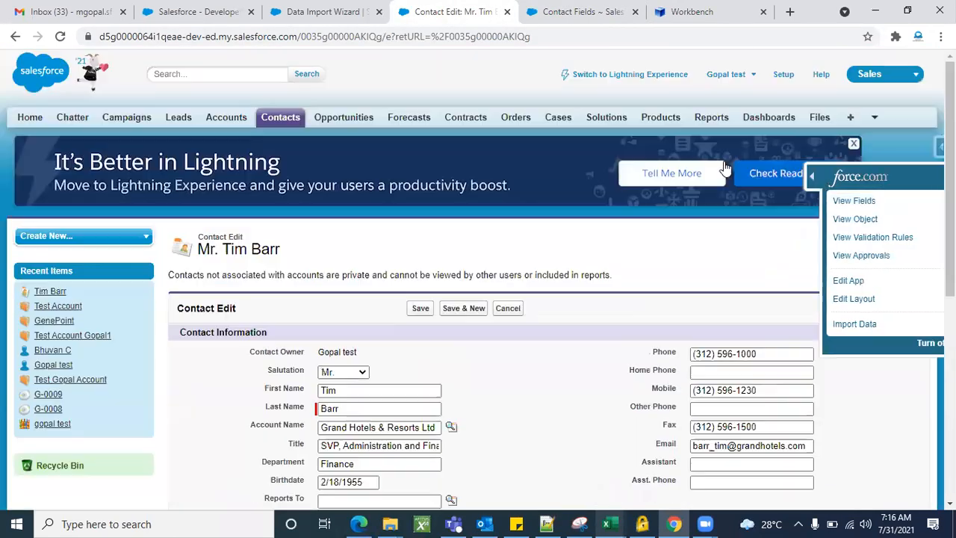
{"action": "left_click", "coordinate": [276, 119]}
{"action": "scroll", "coordinate": [587, 402], "scroll_direction": "down", "scroll_amount": 4}
{"action": "scroll", "coordinate": [588, 401], "scroll_direction": "up", "scroll_amount": 3}
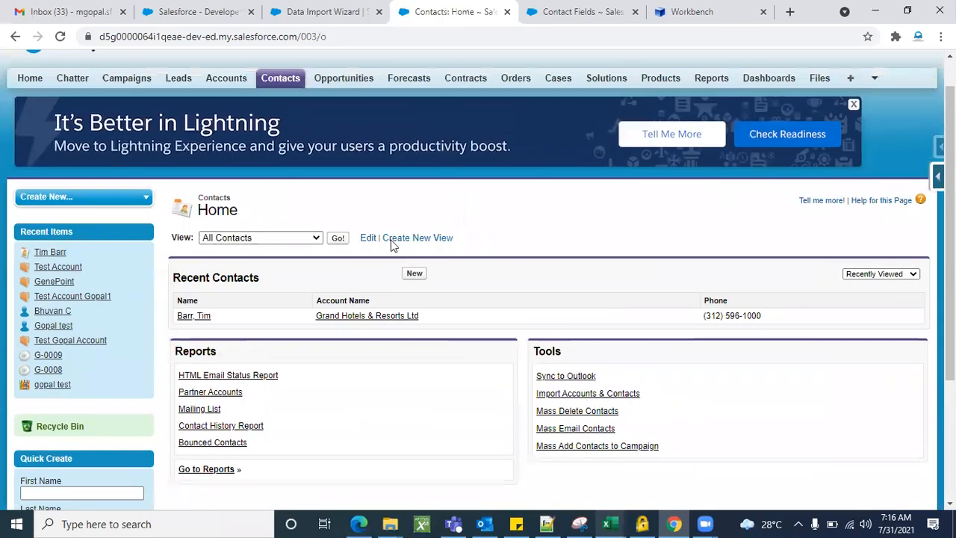
{"action": "left_click", "coordinate": [340, 242]}
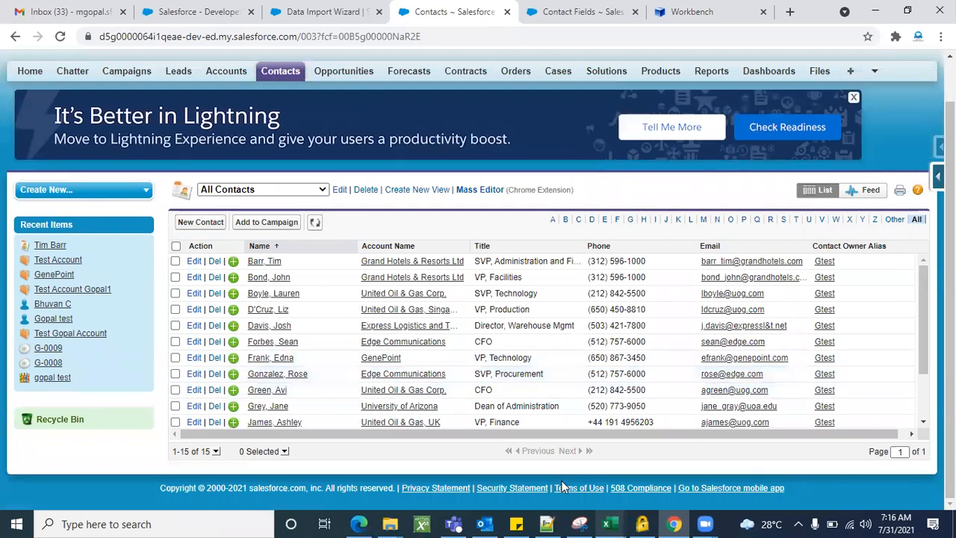
{"action": "mouse_move", "coordinate": [607, 524]}
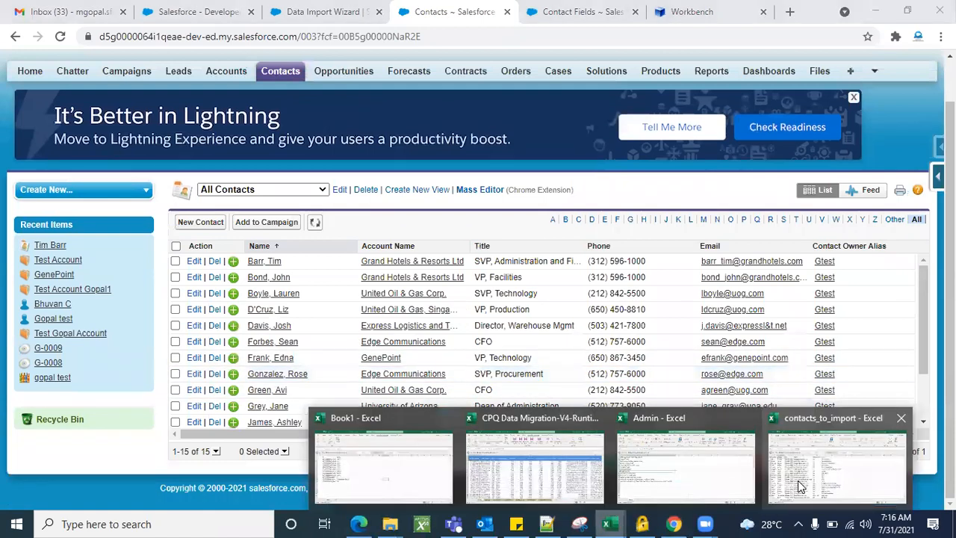
{"action": "left_click", "coordinate": [798, 480]}
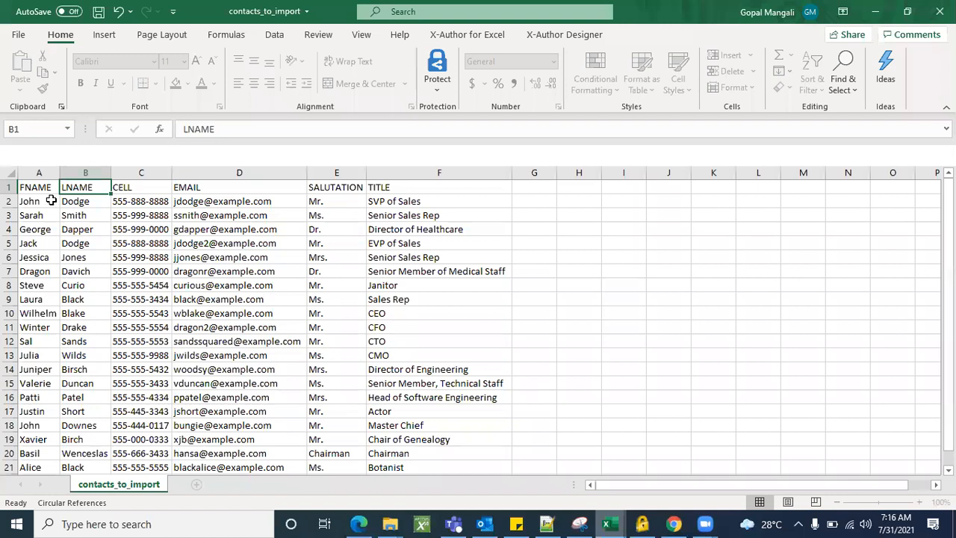
Append sequence numbers to the FNAME entries from the top of the column through Wilhelm9
{"action": "left_click", "coordinate": [50, 202]}
{"action": "double_click", "coordinate": [50, 202]}
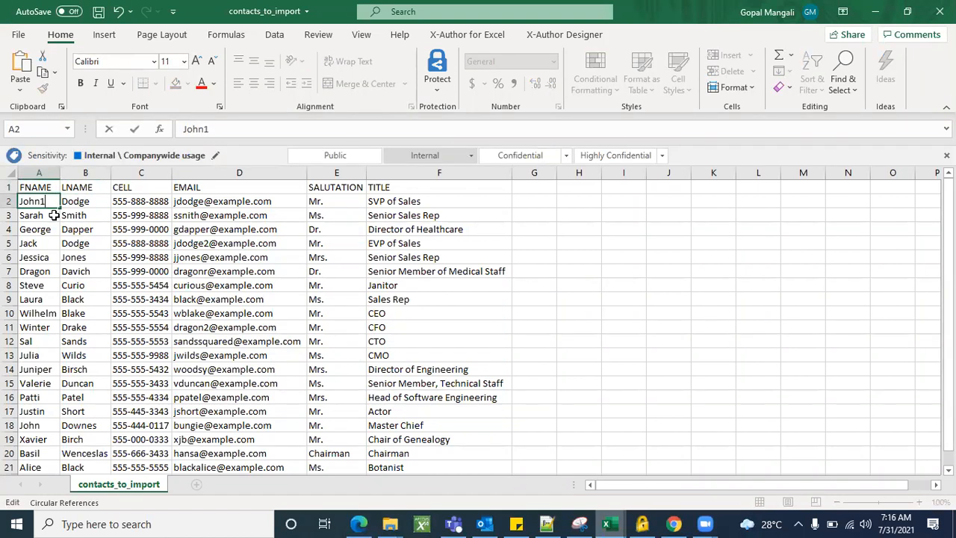
{"action": "left_click", "coordinate": [55, 215]}
{"action": "double_click", "coordinate": [55, 215]}
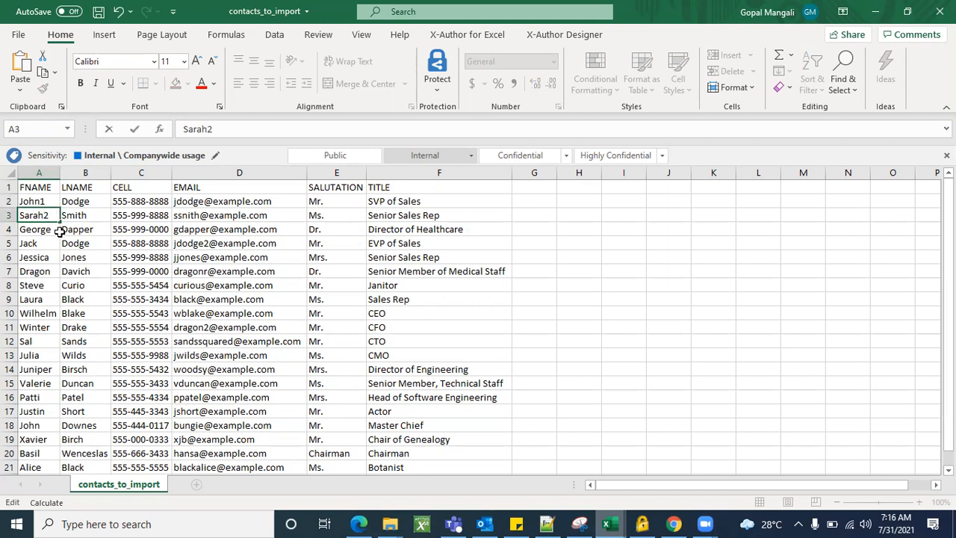
{"action": "left_click", "coordinate": [55, 229]}
{"action": "double_click", "coordinate": [56, 229]}
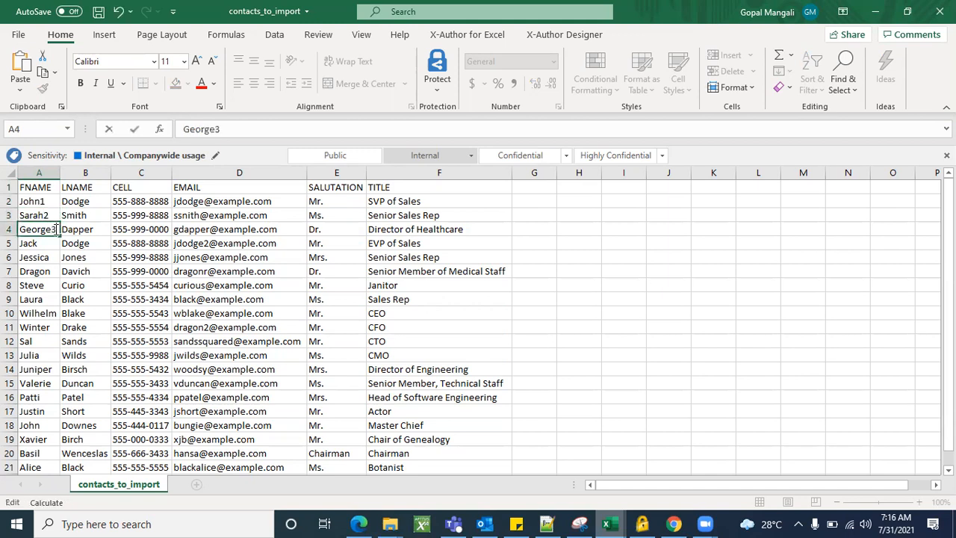
{"action": "left_click", "coordinate": [50, 243]}
{"action": "double_click", "coordinate": [53, 242]}
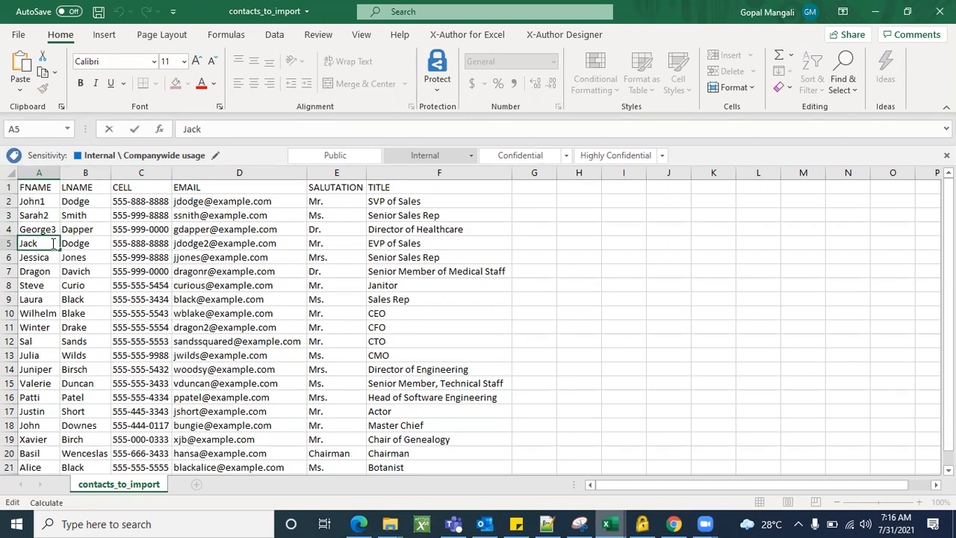
{"action": "left_click", "coordinate": [53, 257]}
{"action": "double_click", "coordinate": [57, 257]}
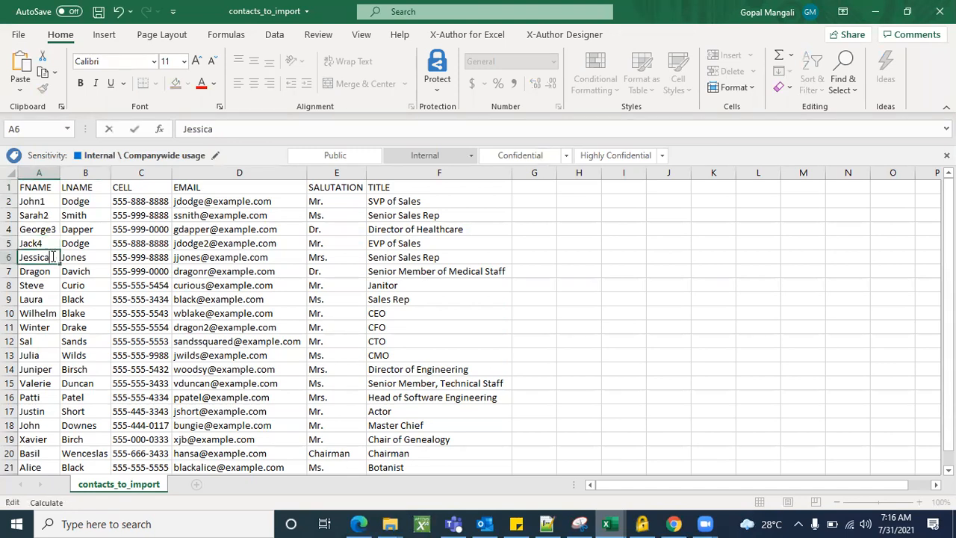
{"action": "type", "text": "5"}
{"action": "left_click", "coordinate": [57, 271]}
{"action": "double_click", "coordinate": [58, 271]}
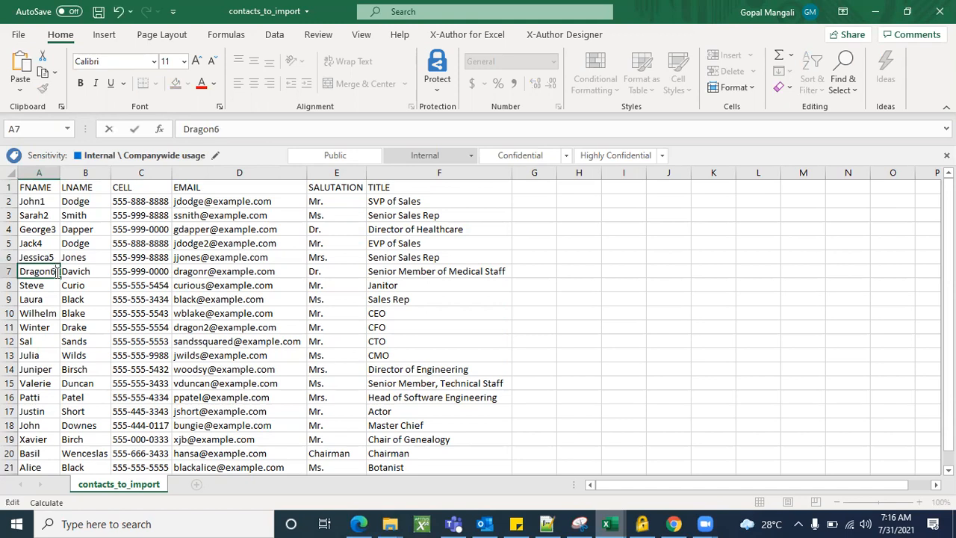
{"action": "double_click", "coordinate": [51, 284]}
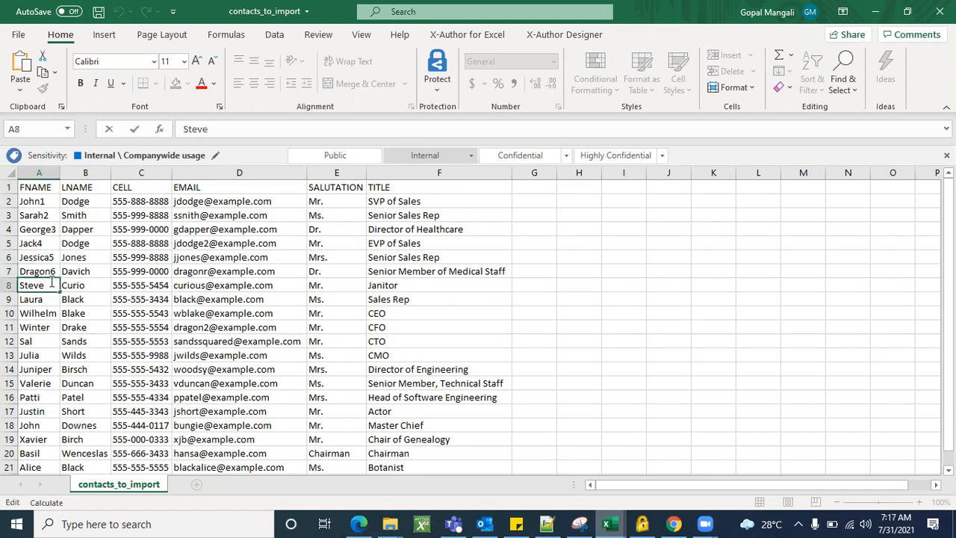
{"action": "type", "text": "7"}
{"action": "left_click", "coordinate": [51, 298]}
{"action": "double_click", "coordinate": [53, 299]}
{"action": "left_click", "coordinate": [50, 314]}
{"action": "double_click", "coordinate": [50, 313]}
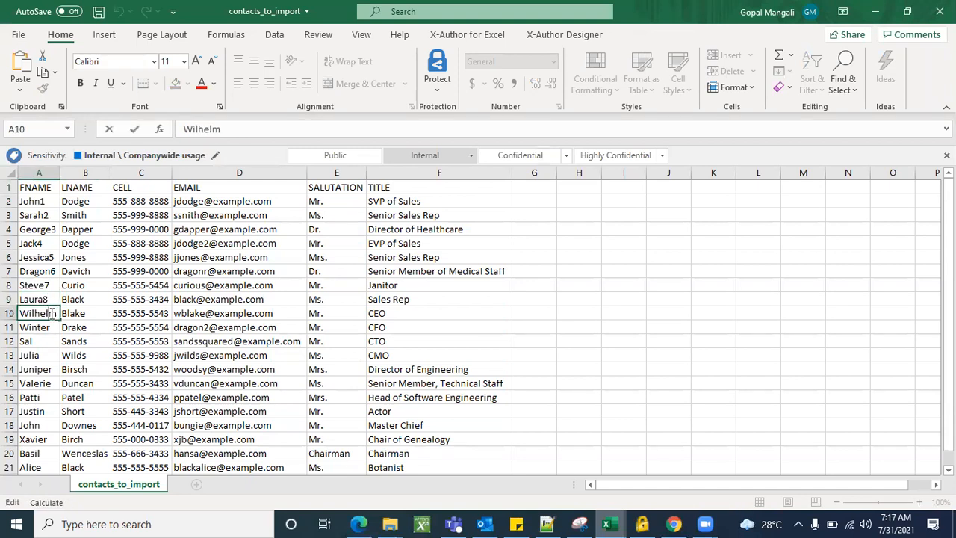
{"action": "type", "text": "8"}
{"action": "key", "text": "Return"}
{"action": "key", "text": "ctrl+Down"}
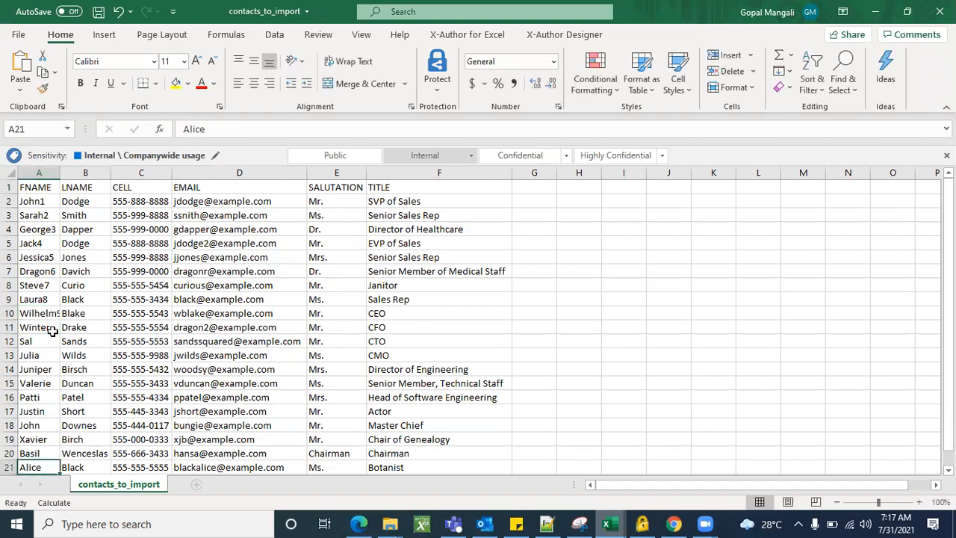
Number the remaining first names Winter10 through Alice20 in the FNAME column
{"action": "left_click", "coordinate": [53, 328]}
{"action": "double_click", "coordinate": [53, 327]}
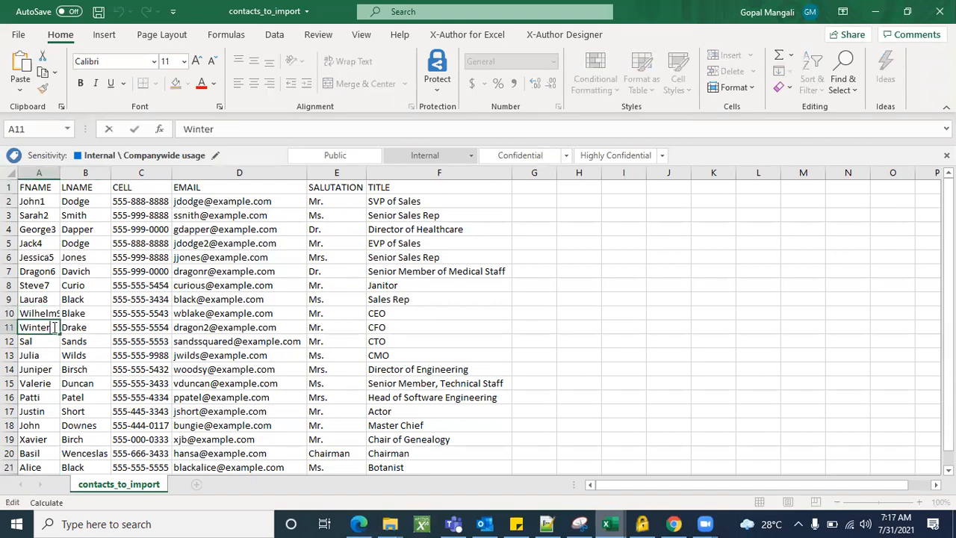
{"action": "type", "text": "10"}
{"action": "left_click", "coordinate": [47, 341]}
{"action": "double_click", "coordinate": [47, 341]}
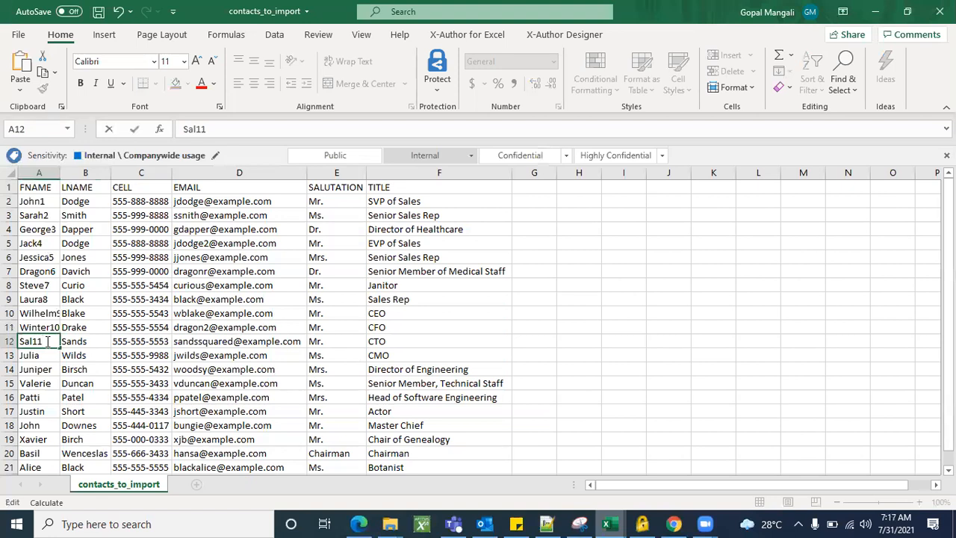
{"action": "left_click", "coordinate": [46, 356]}
{"action": "double_click", "coordinate": [45, 357]}
{"action": "type", "text": "12"}
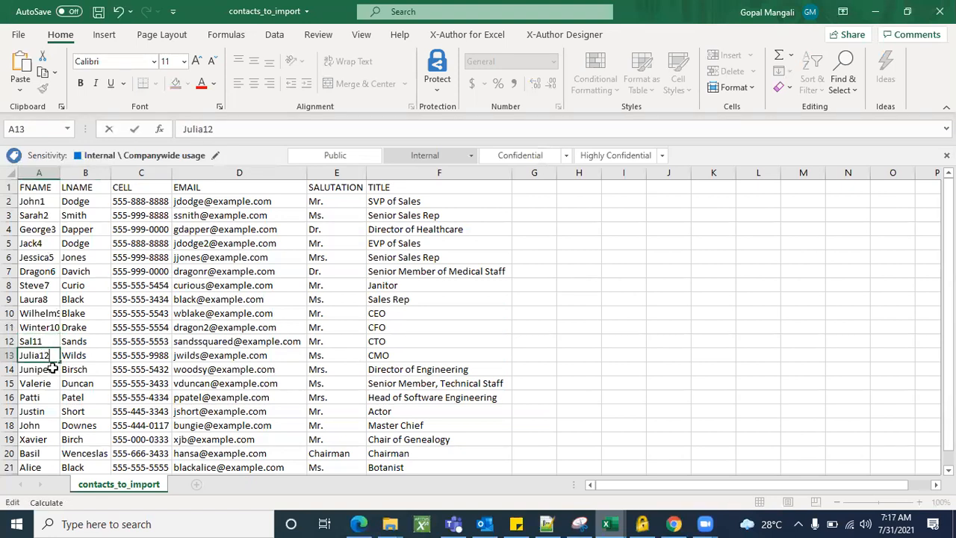
{"action": "left_click", "coordinate": [53, 369]}
{"action": "double_click", "coordinate": [53, 369]}
{"action": "type", "text": "13"}
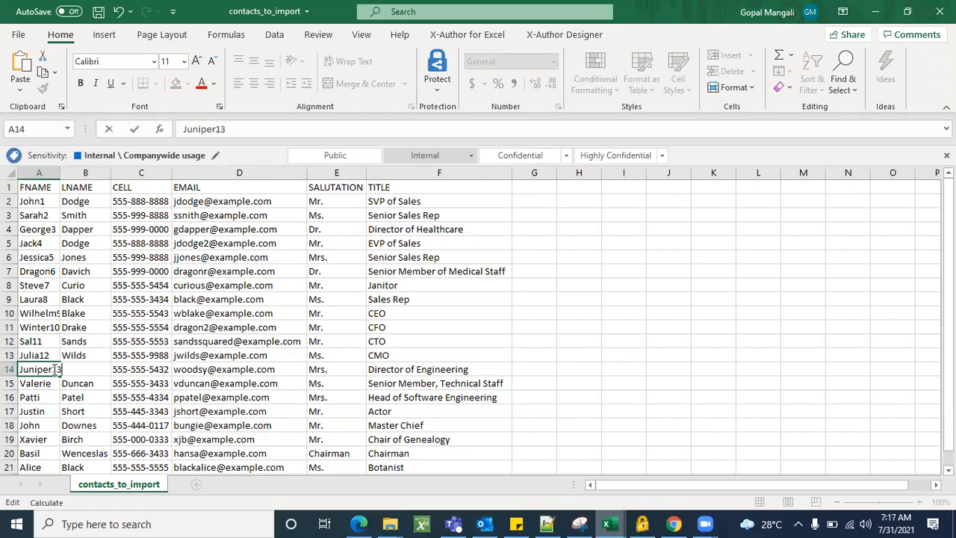
{"action": "left_click", "coordinate": [53, 384]}
{"action": "double_click", "coordinate": [58, 383]}
{"action": "type", "text": "14"}
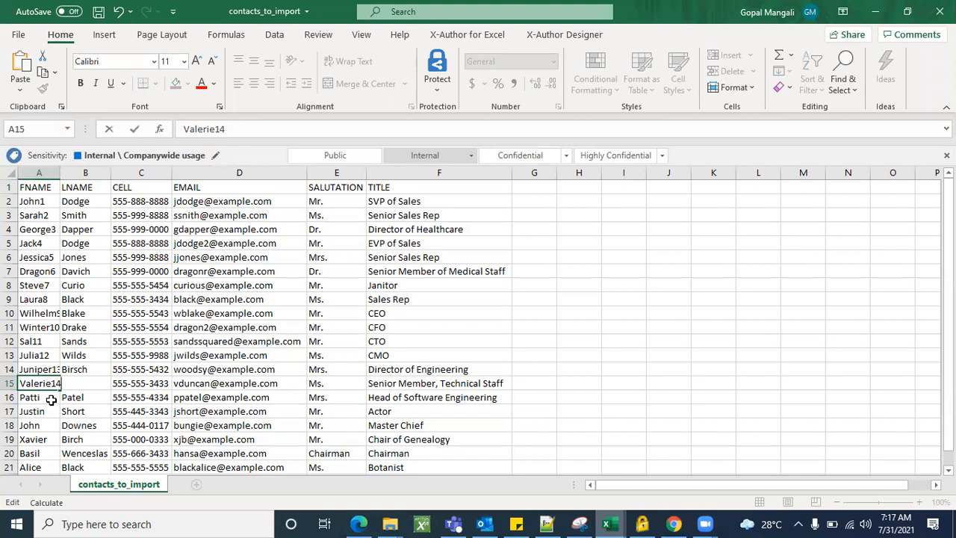
{"action": "left_click", "coordinate": [54, 398]}
{"action": "double_click", "coordinate": [53, 399]}
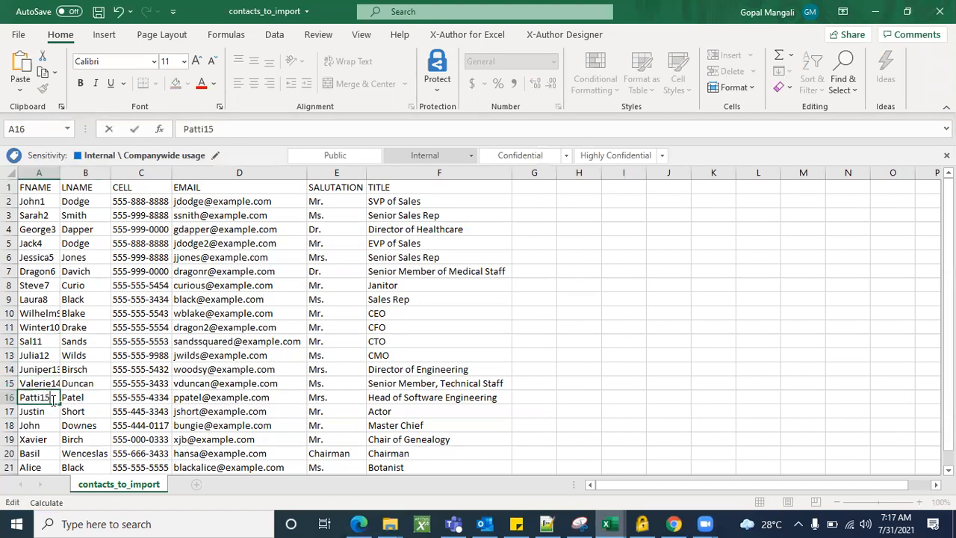
{"action": "scroll", "coordinate": [53, 398], "scroll_direction": "down", "scroll_amount": 2}
{"action": "left_click", "coordinate": [51, 327]}
{"action": "double_click", "coordinate": [53, 327]}
{"action": "left_click", "coordinate": [54, 342]}
{"action": "double_click", "coordinate": [54, 341]}
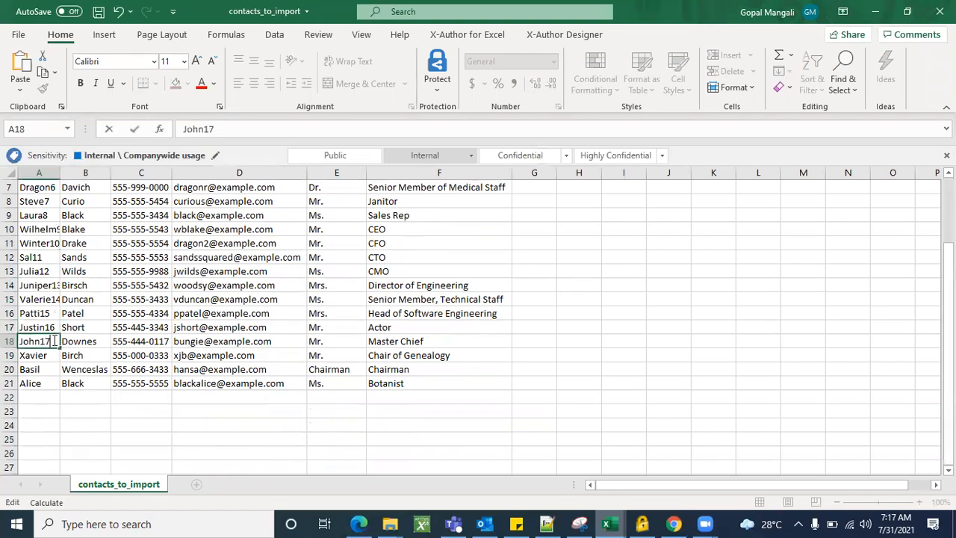
{"action": "type", "text": "17"}
{"action": "left_click", "coordinate": [55, 355]}
{"action": "double_click", "coordinate": [58, 355]}
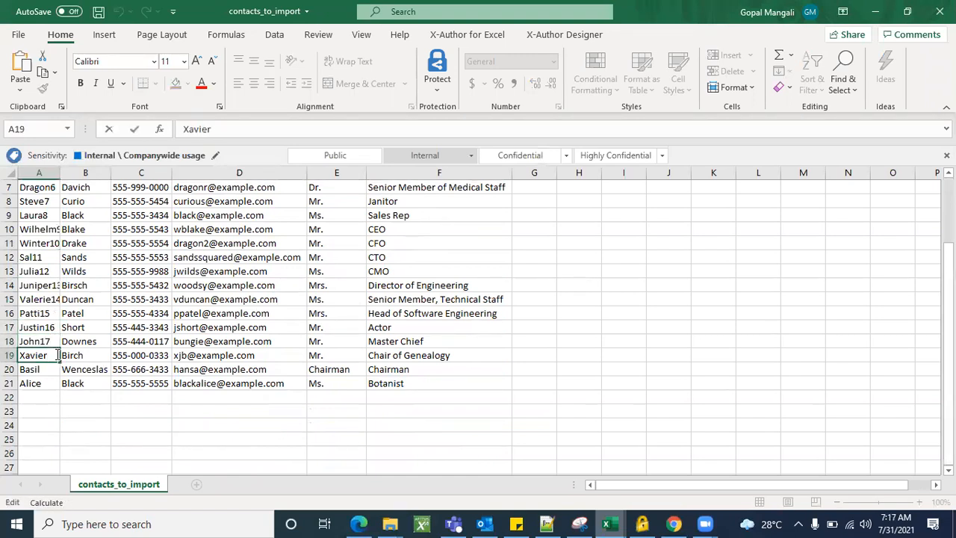
{"action": "left_click", "coordinate": [47, 370]}
{"action": "double_click", "coordinate": [46, 370]}
{"action": "type", "text": "19"}
{"action": "left_click", "coordinate": [49, 381]}
{"action": "double_click", "coordinate": [51, 384]}
{"action": "type", "text": "20"}
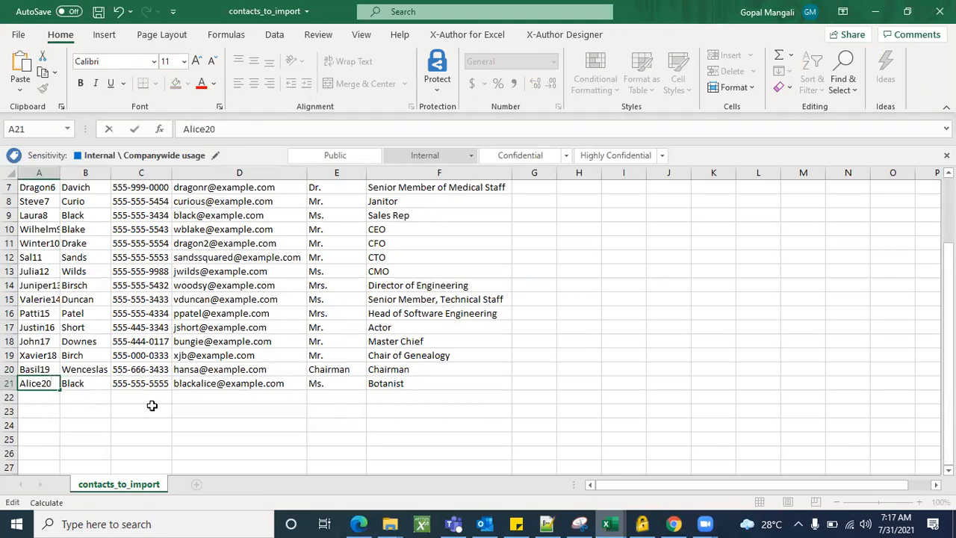
{"action": "left_click", "coordinate": [198, 425]}
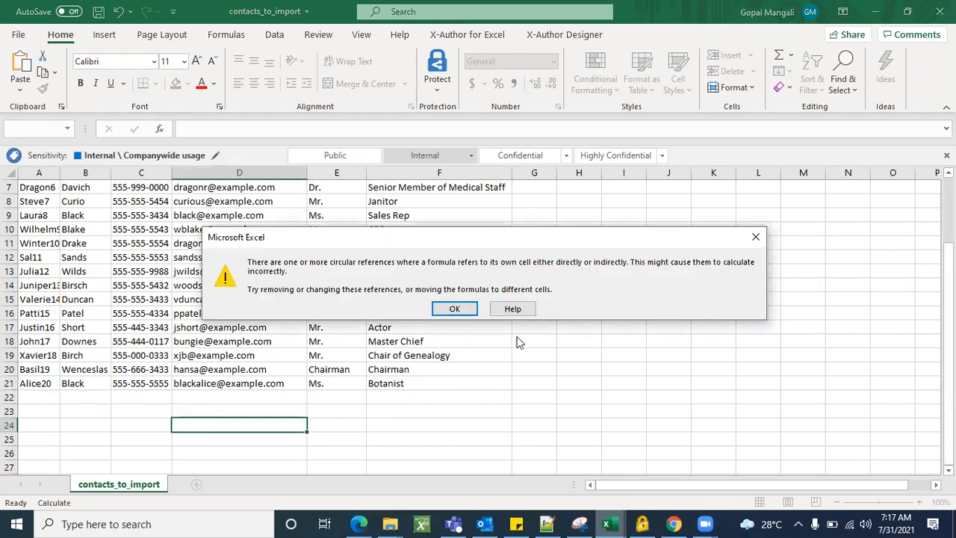
Dismiss the circular reference warning, save contacts_to_import, and minimize Excel to reveal Salesforce
{"action": "left_click", "coordinate": [455, 308]}
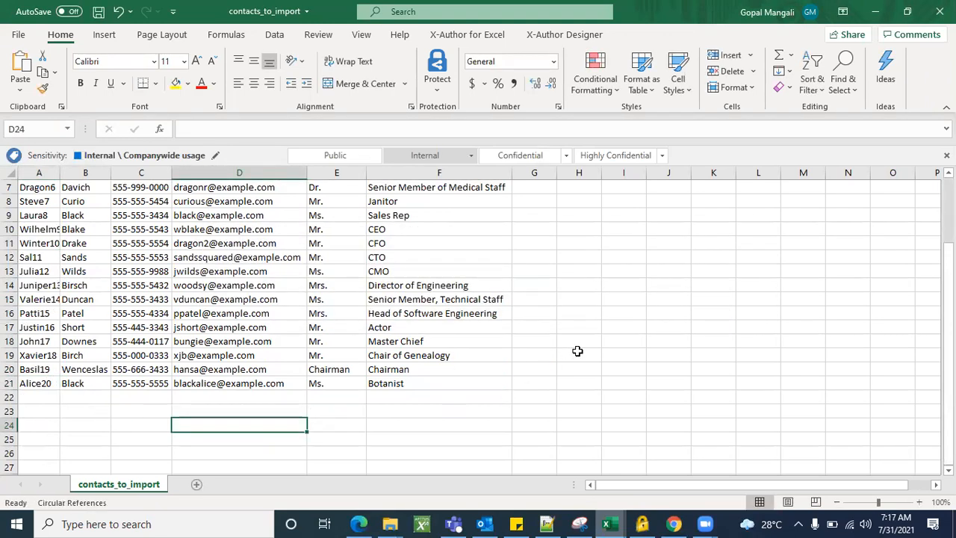
{"action": "key", "text": "ctrl+s"}
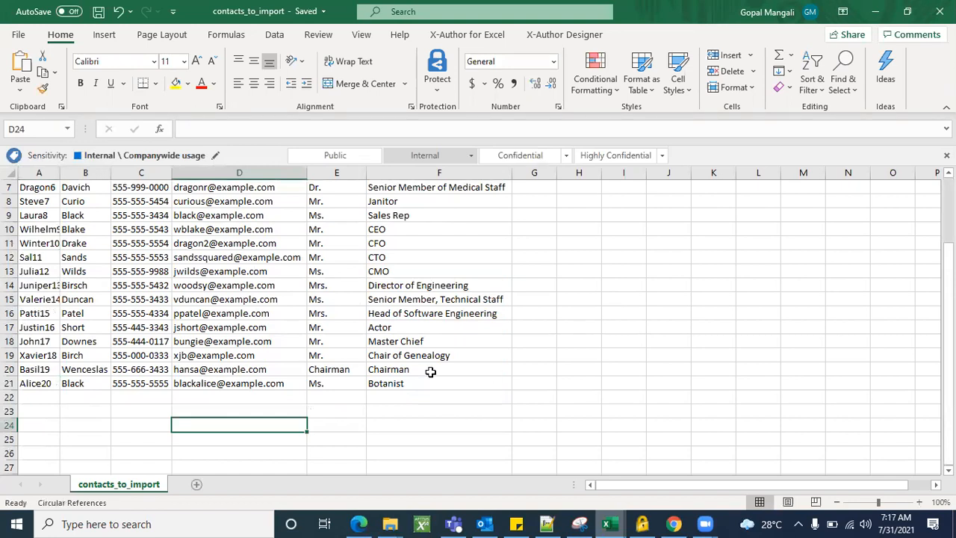
{"action": "scroll", "coordinate": [70, 249], "scroll_direction": "up", "scroll_amount": 2}
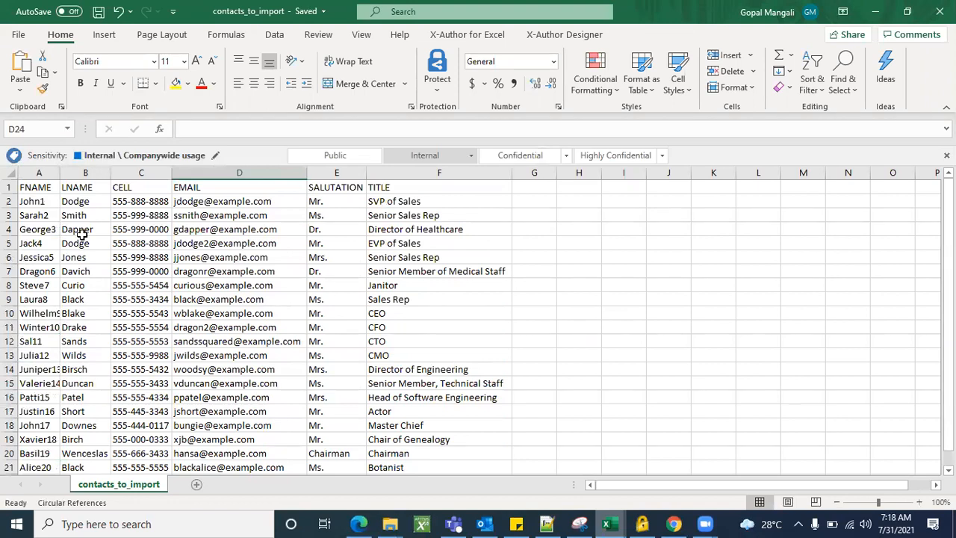
{"action": "scroll", "coordinate": [90, 393], "scroll_direction": "down", "scroll_amount": 2}
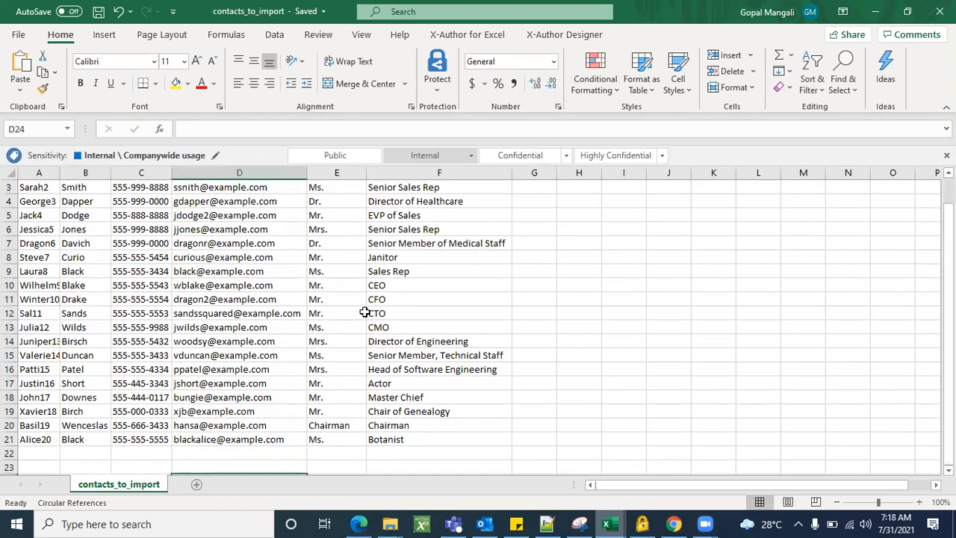
{"action": "scroll", "coordinate": [366, 313], "scroll_direction": "up", "scroll_amount": 2}
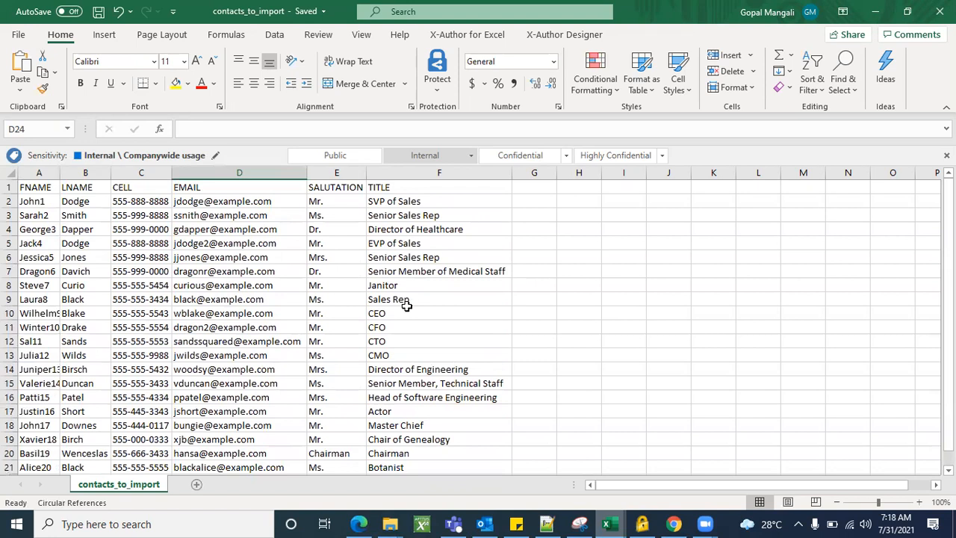
{"action": "scroll", "coordinate": [404, 300], "scroll_direction": "down", "scroll_amount": 2}
{"action": "scroll", "coordinate": [406, 306], "scroll_direction": "up", "scroll_amount": 2}
{"action": "left_click", "coordinate": [876, 11]}
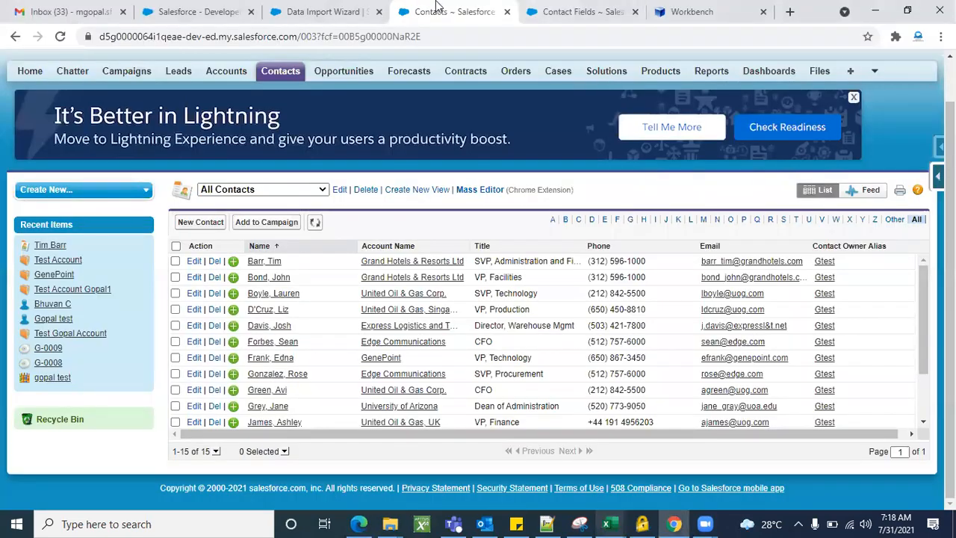
Launch the Data Import Wizard and choose to import Accounts and Contacts
{"action": "left_click", "coordinate": [336, 11]}
{"action": "scroll", "coordinate": [333, 251], "scroll_direction": "down", "scroll_amount": 3}
{"action": "scroll", "coordinate": [334, 255], "scroll_direction": "down", "scroll_amount": 3}
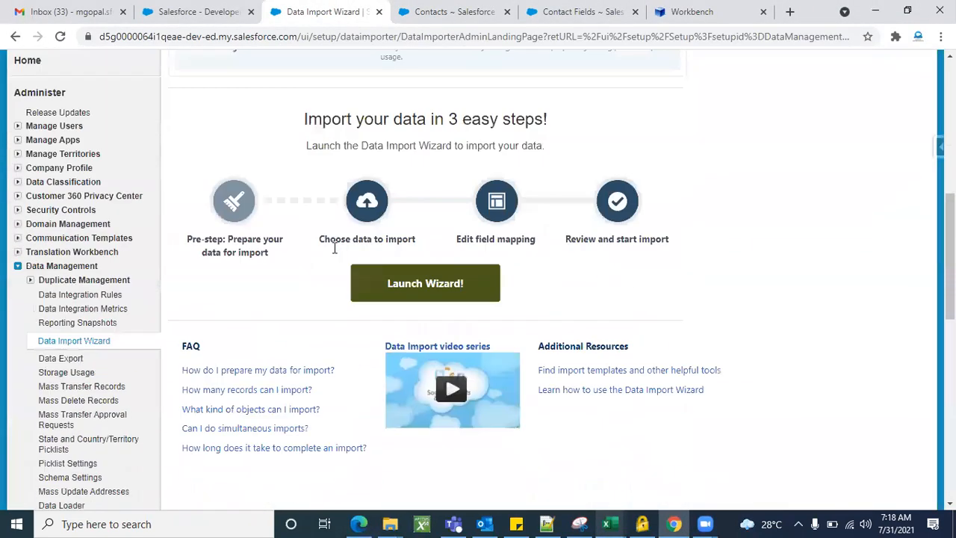
{"action": "left_click", "coordinate": [441, 284]}
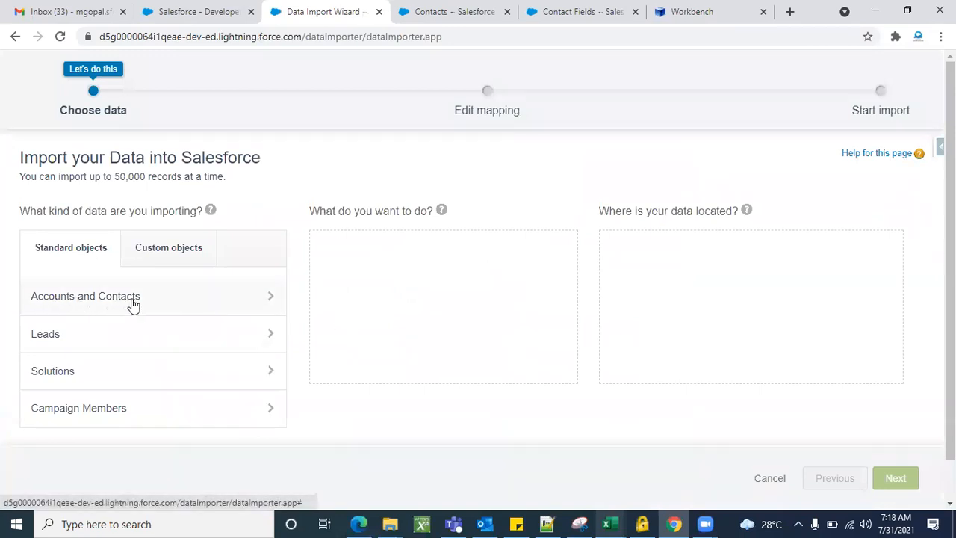
{"action": "left_click", "coordinate": [157, 302]}
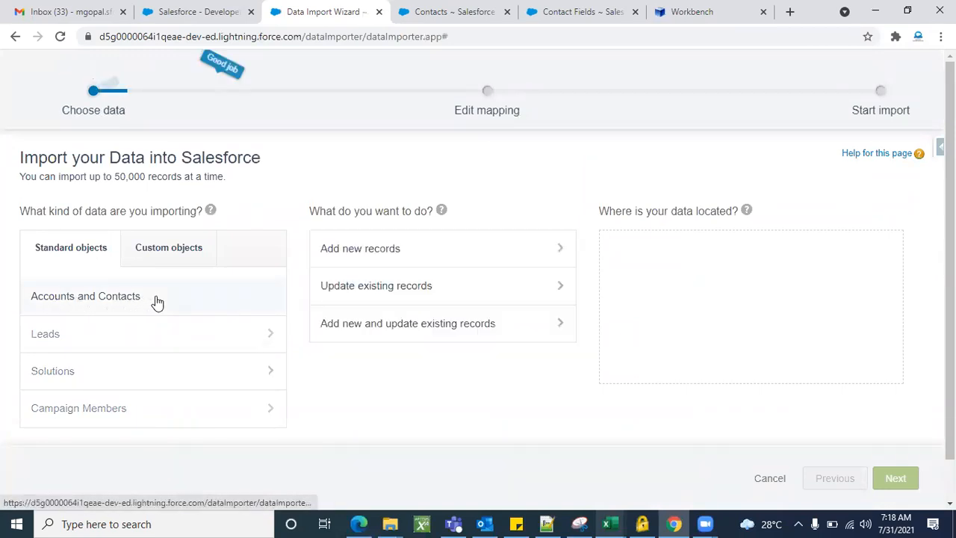
Choose to add new records, set the contact matching option, and select CSV as the source
{"action": "scroll", "coordinate": [472, 426], "scroll_direction": "down", "scroll_amount": 1}
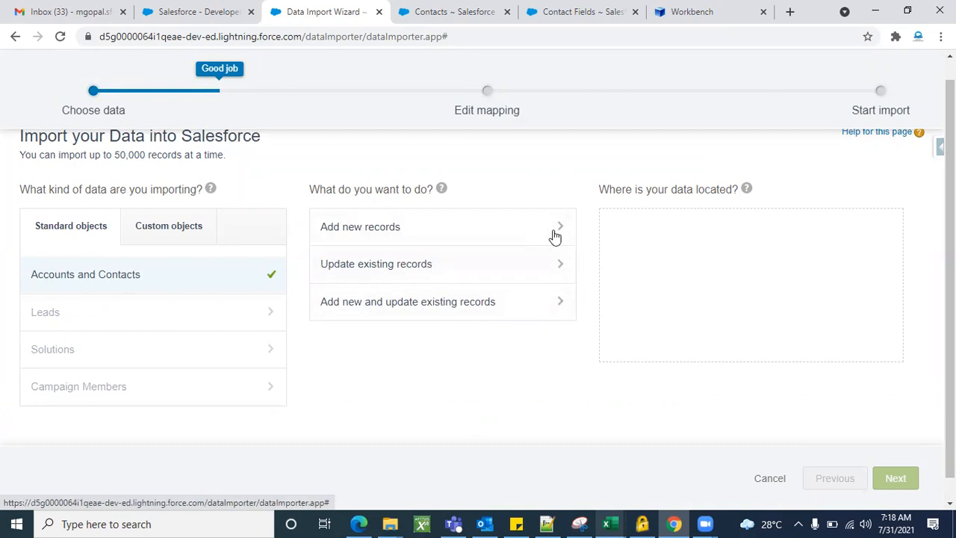
{"action": "left_click", "coordinate": [455, 235]}
{"action": "scroll", "coordinate": [494, 288], "scroll_direction": "down", "scroll_amount": 1}
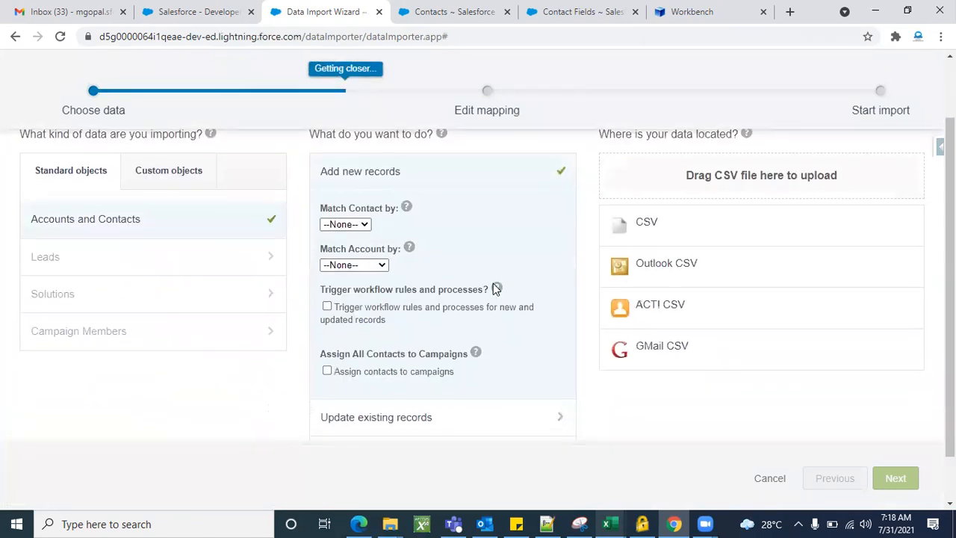
{"action": "left_click", "coordinate": [364, 225]}
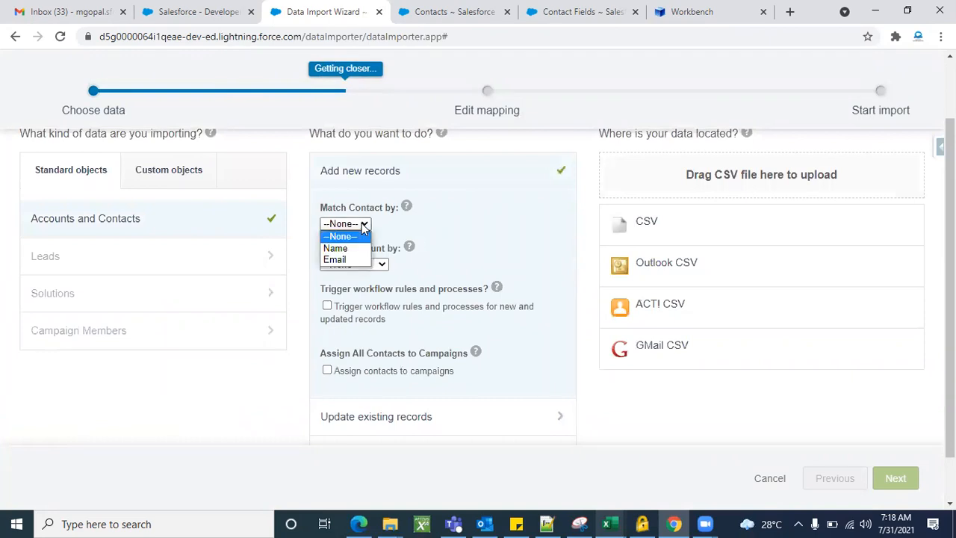
{"action": "left_click", "coordinate": [444, 244]}
{"action": "scroll", "coordinate": [483, 247], "scroll_direction": "up", "scroll_amount": 1}
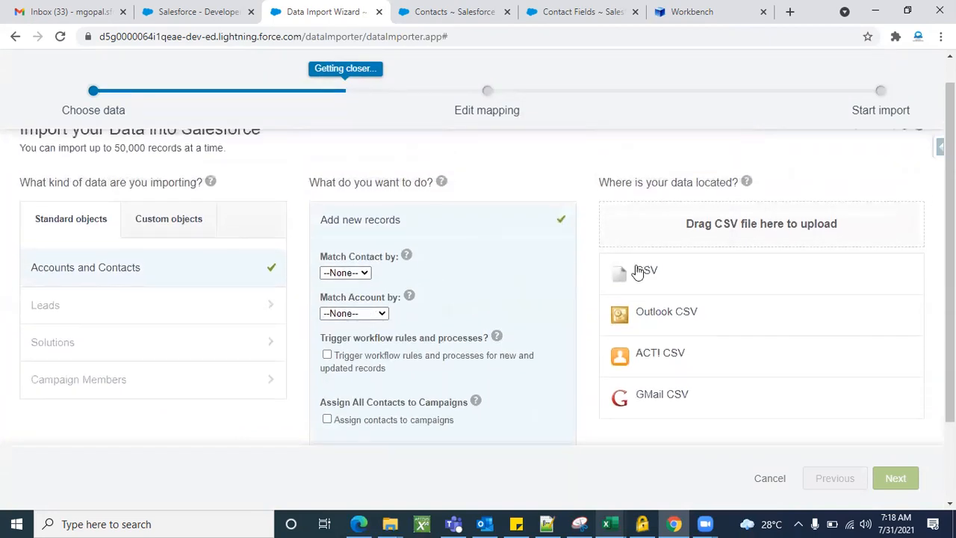
{"action": "left_click", "coordinate": [716, 273]}
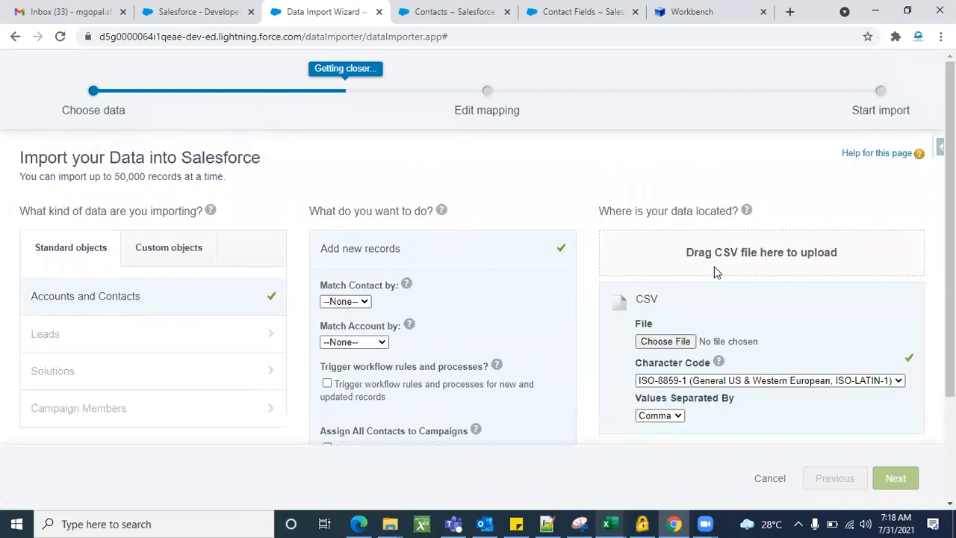
Attach contacts_to_import.csv by searching 'cont' in the file picker and opening it
{"action": "scroll", "coordinate": [756, 308], "scroll_direction": "down", "scroll_amount": 2}
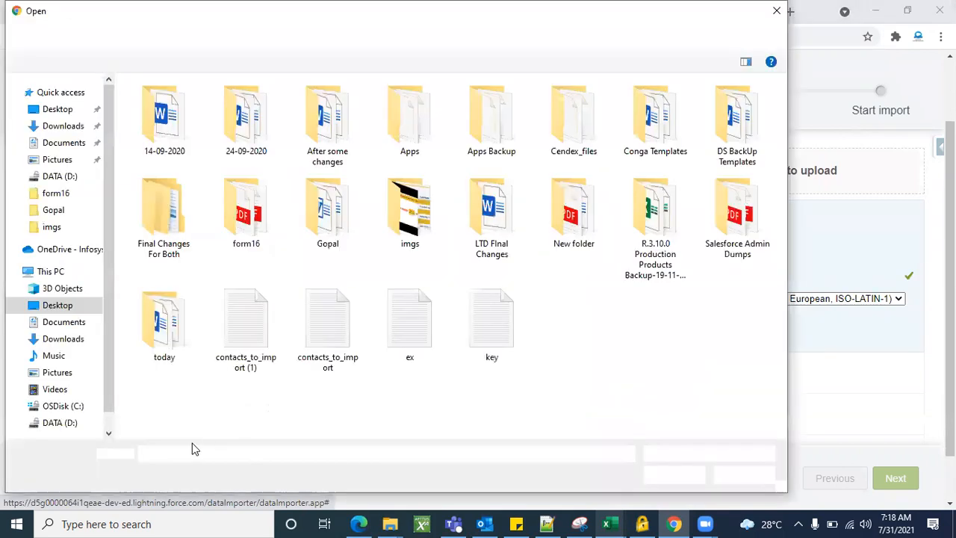
{"action": "type", "text": "cont"}
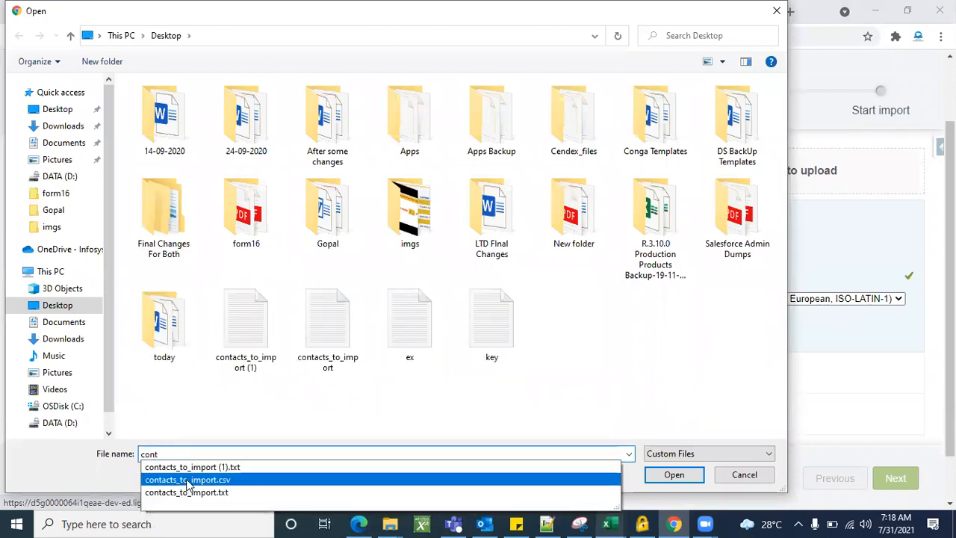
{"action": "left_click", "coordinate": [224, 480]}
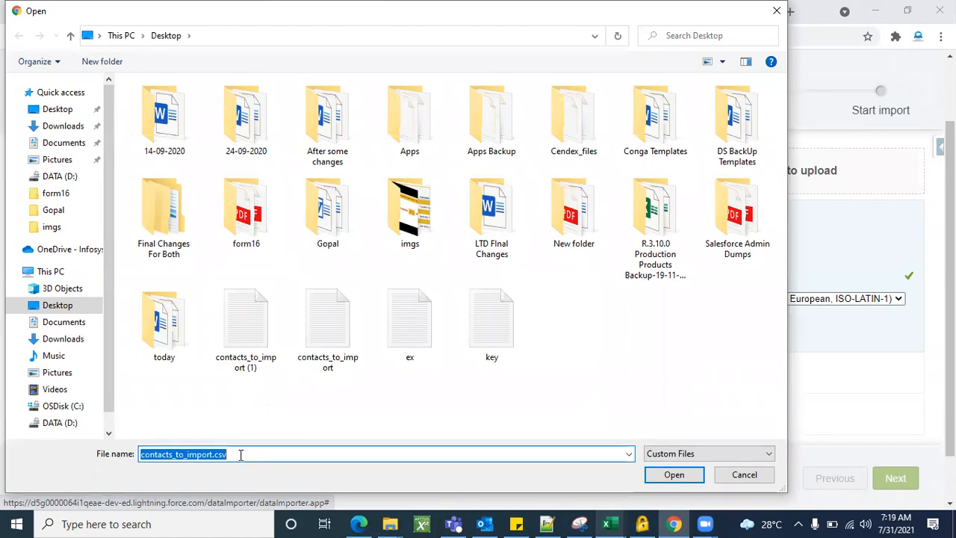
{"action": "left_click", "coordinate": [667, 475]}
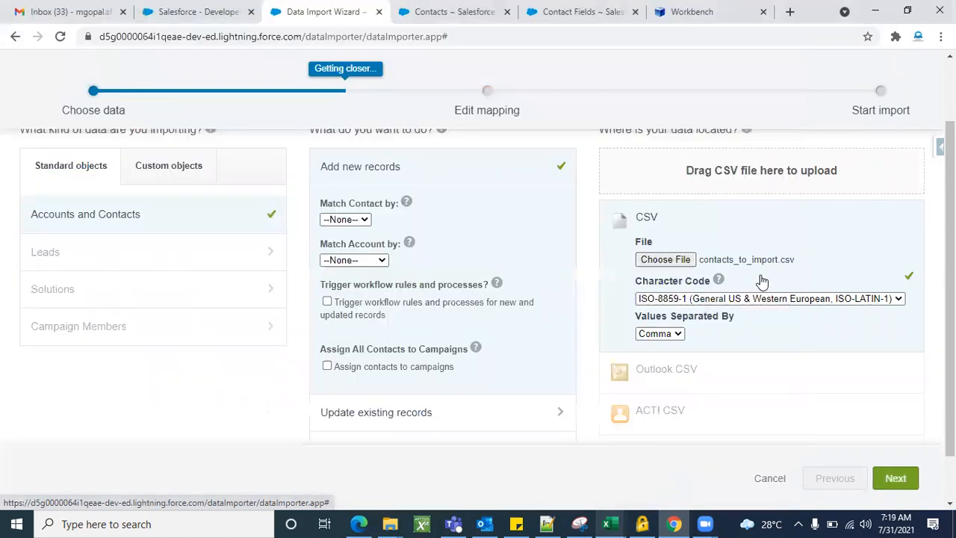
Advance to field mapping and map the FNAME column to Contact: First Name
{"action": "left_click", "coordinate": [905, 480]}
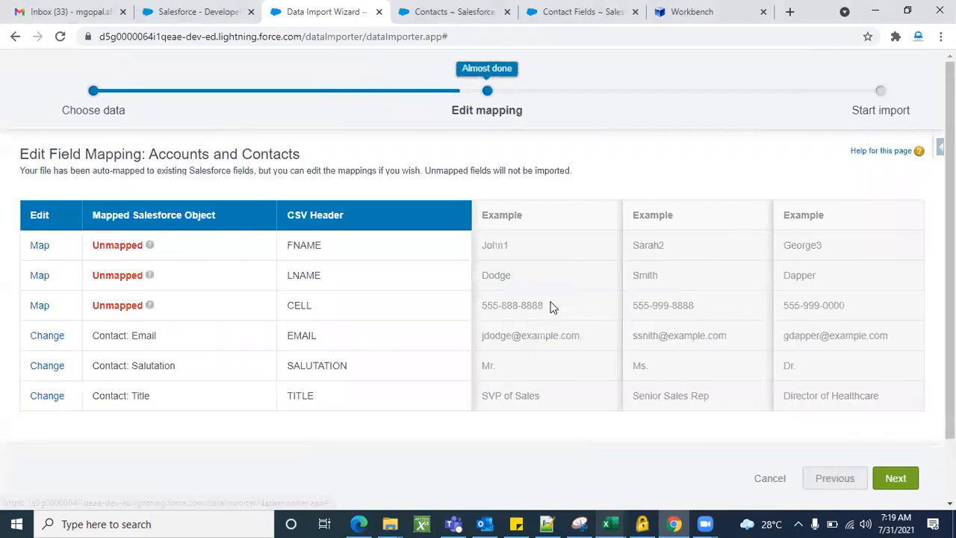
{"action": "scroll", "coordinate": [304, 332], "scroll_direction": "down", "scroll_amount": 1}
{"action": "scroll", "coordinate": [304, 333], "scroll_direction": "up", "scroll_amount": 1}
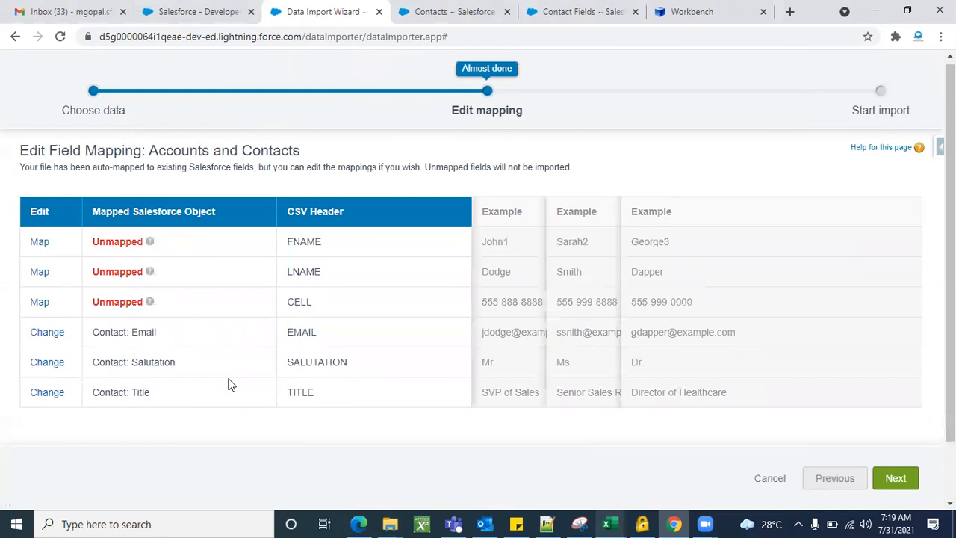
{"action": "scroll", "coordinate": [229, 384], "scroll_direction": "down", "scroll_amount": 1}
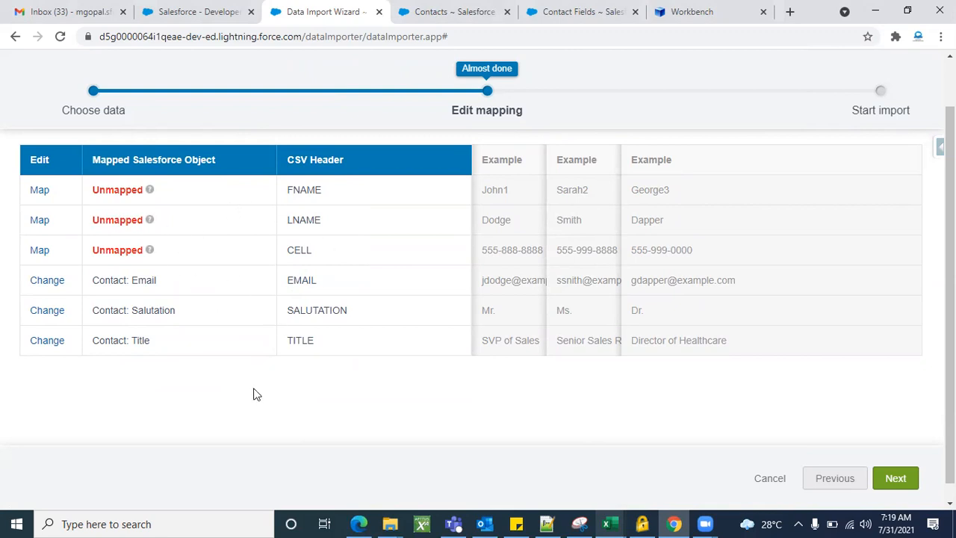
{"action": "left_click", "coordinate": [39, 190]}
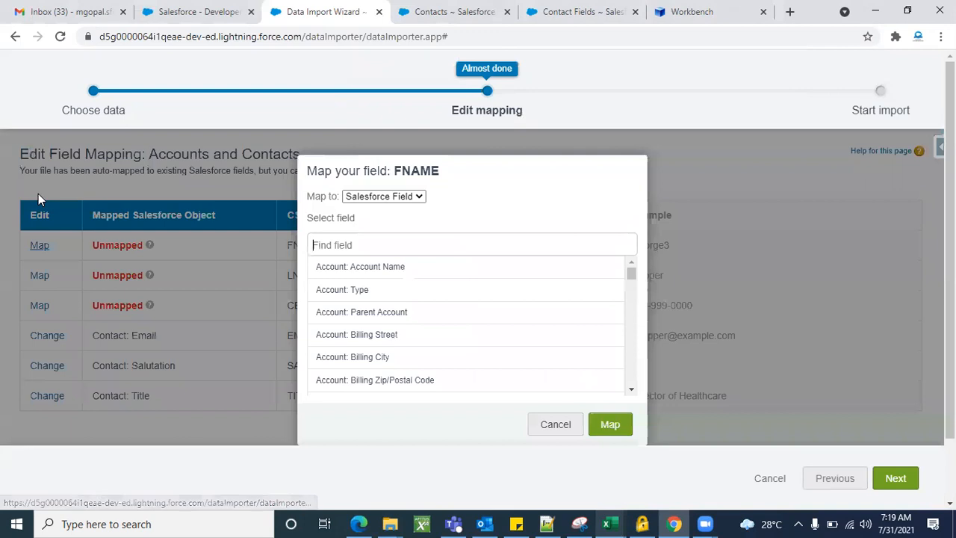
{"action": "left_click", "coordinate": [350, 247]}
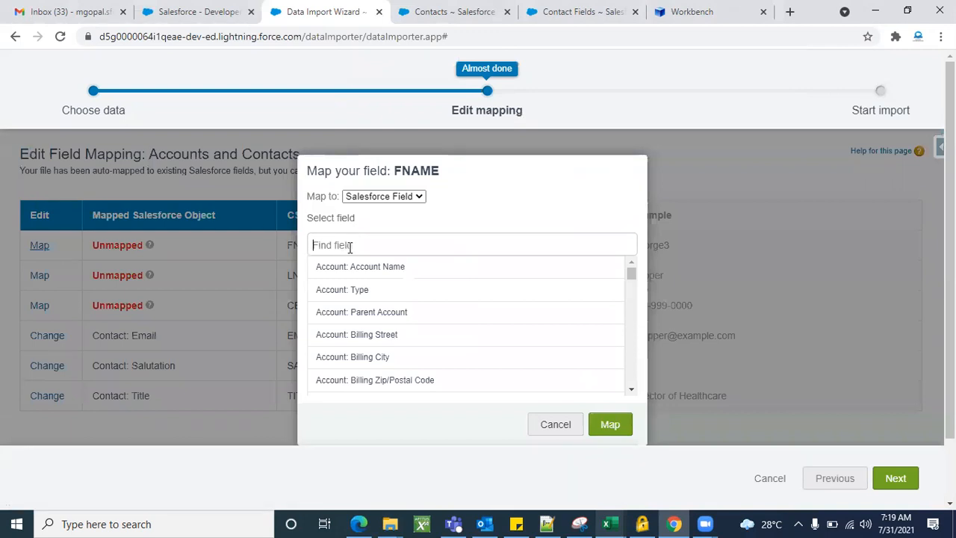
{"action": "type", "text": "contact"}
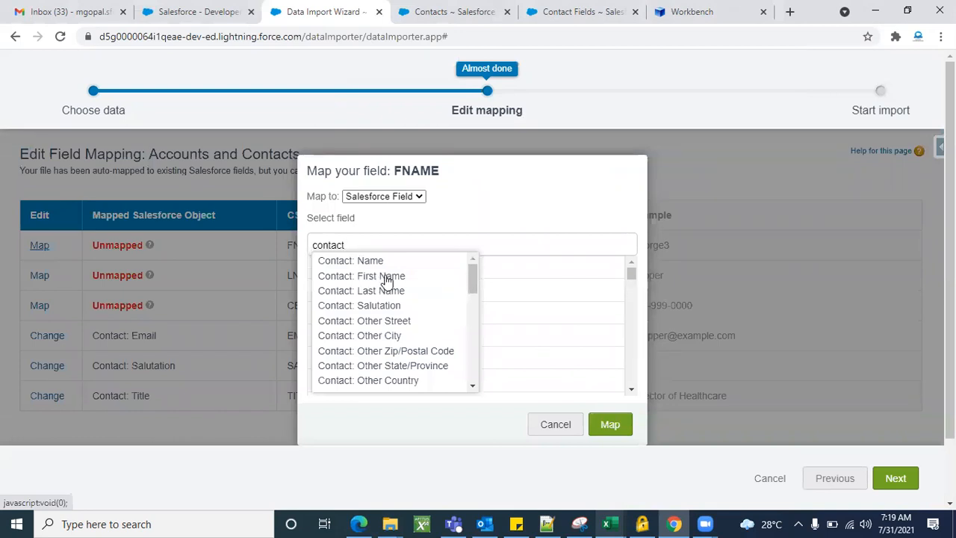
{"action": "left_click", "coordinate": [386, 278]}
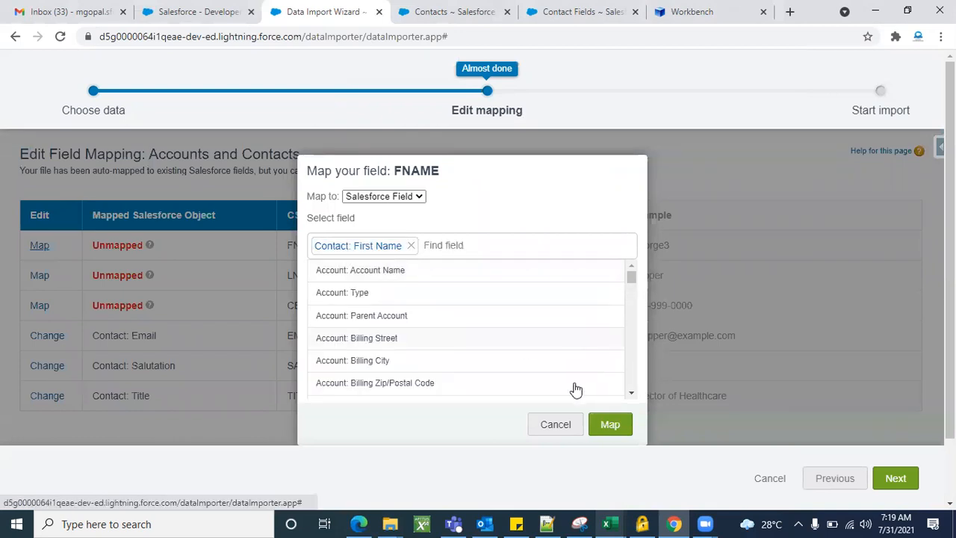
{"action": "left_click", "coordinate": [615, 430]}
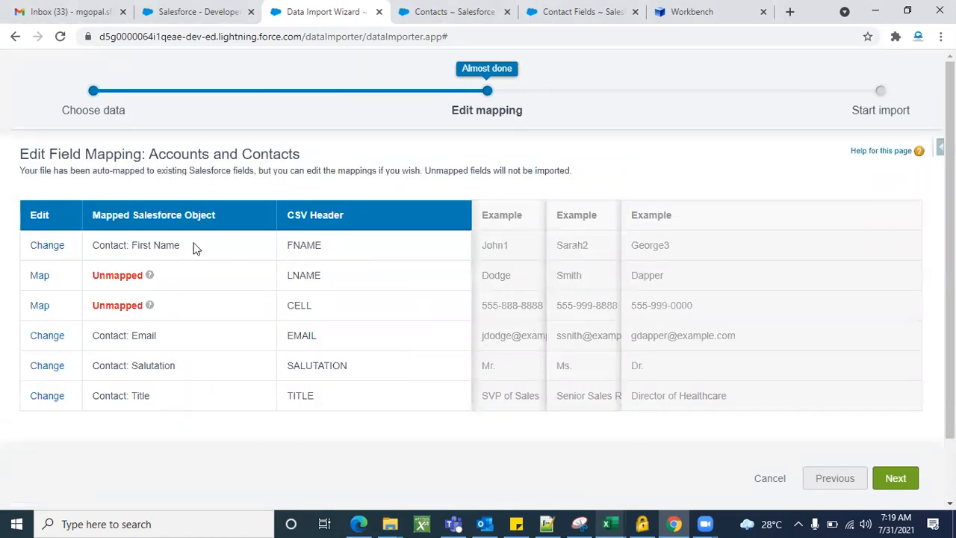
Map the LNAME column to Contact: Last Name
{"action": "left_click", "coordinate": [40, 275]}
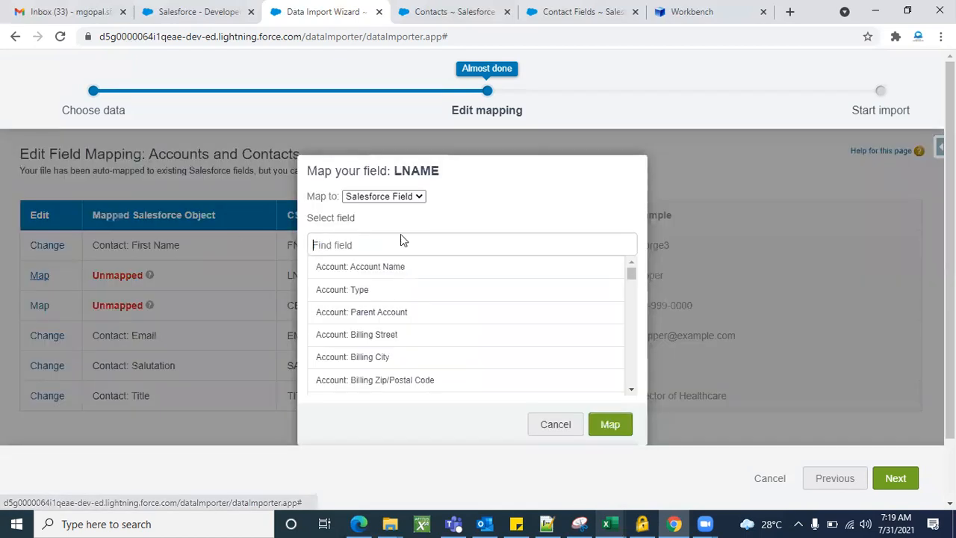
{"action": "type", "text": "las"}
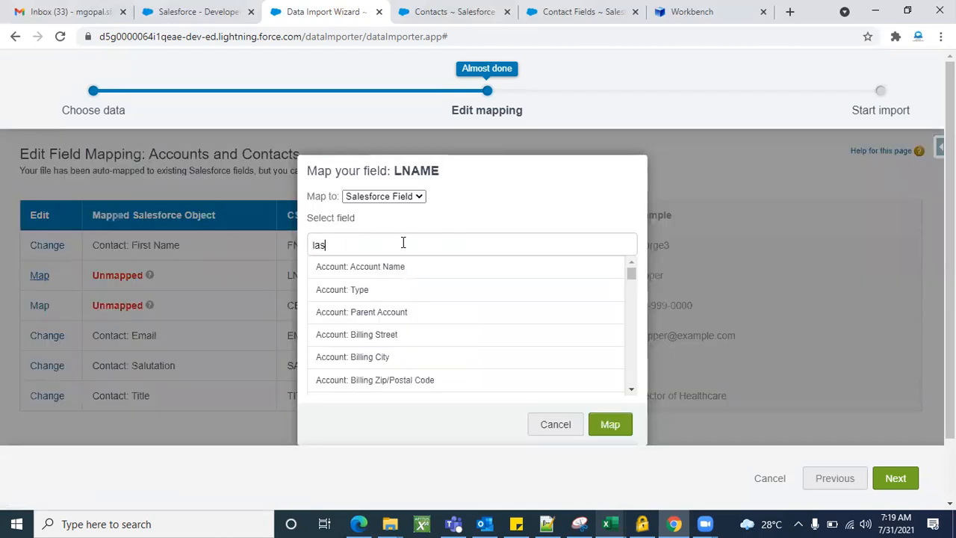
{"action": "type", "text": "t"}
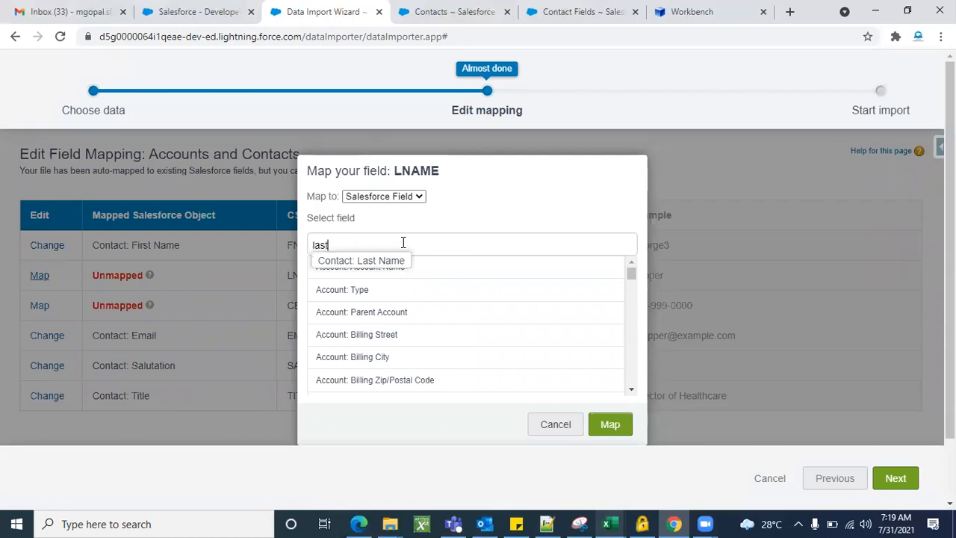
{"action": "left_click", "coordinate": [365, 261]}
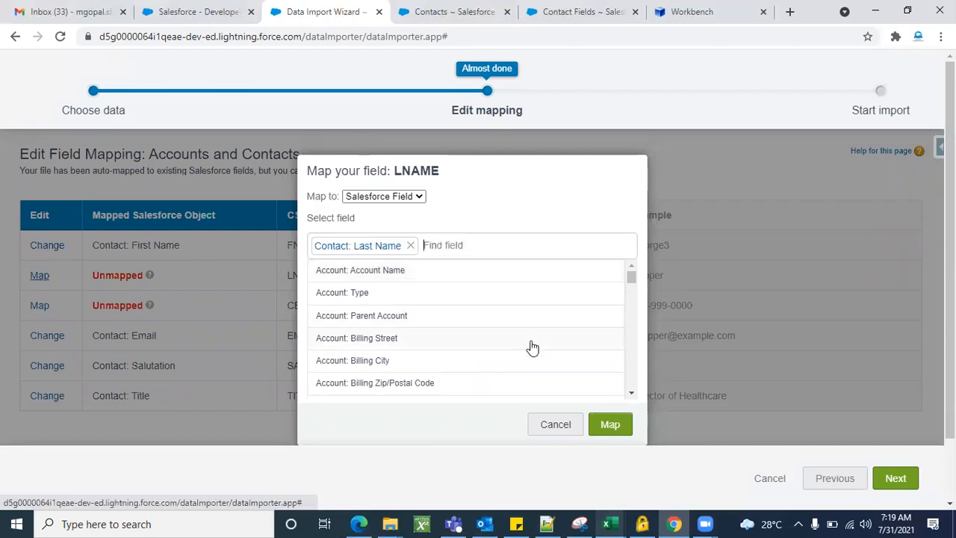
{"action": "left_click", "coordinate": [617, 432]}
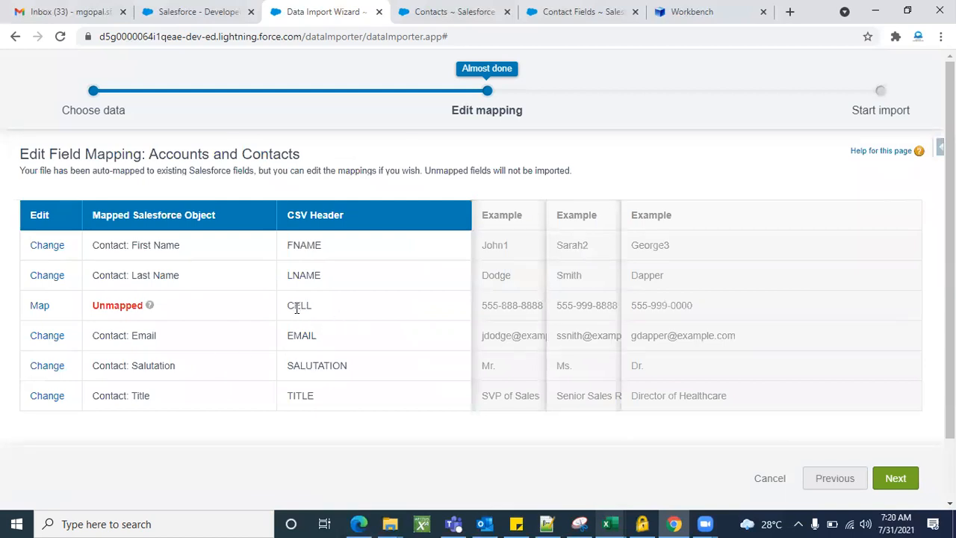
Glance at the Contact Fields page, then open the first contact's detail record from All Contacts
{"action": "left_click", "coordinate": [422, 17]}
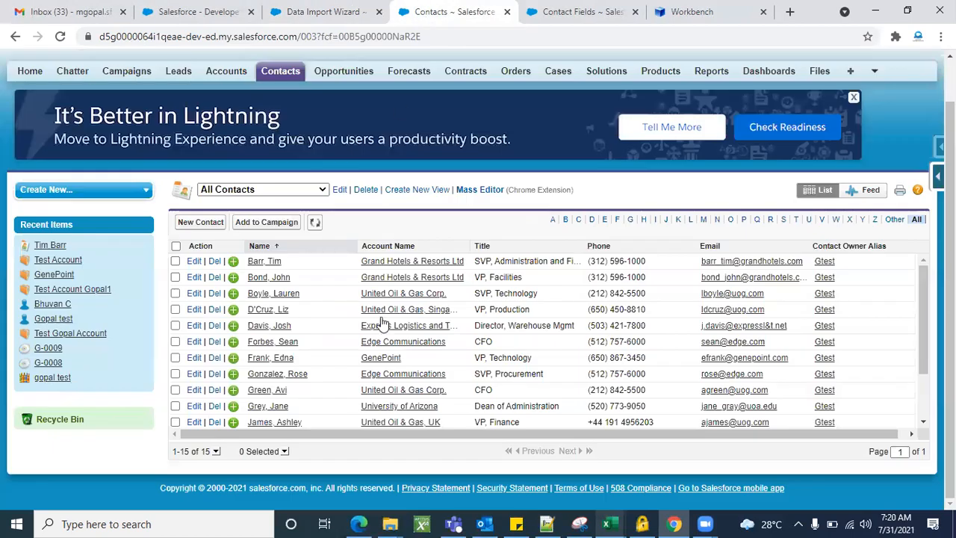
{"action": "left_click", "coordinate": [556, 22]}
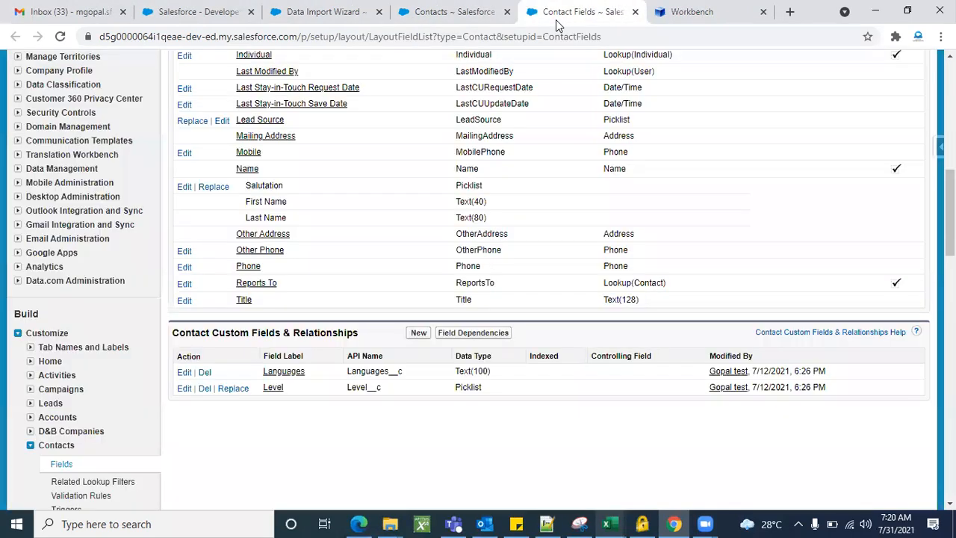
{"action": "left_click", "coordinate": [461, 17]}
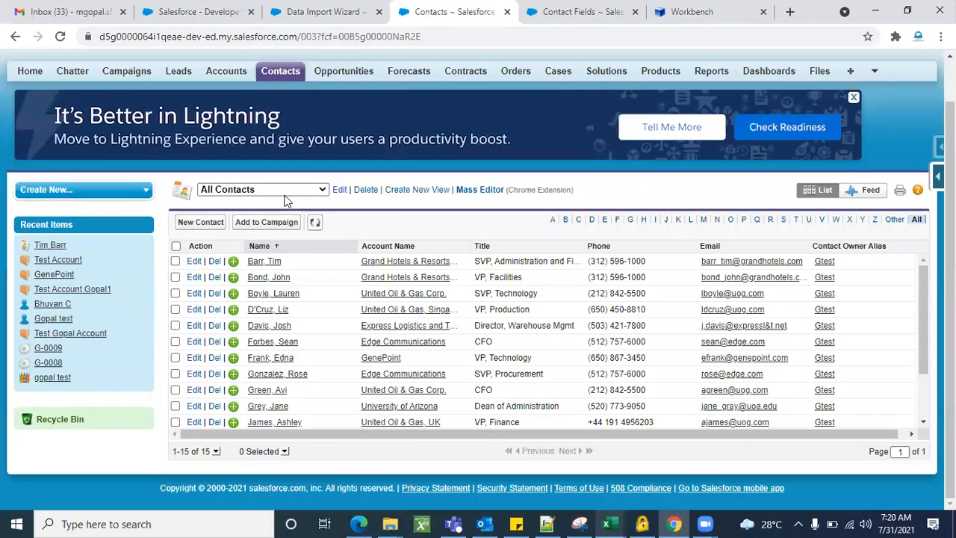
{"action": "left_click", "coordinate": [274, 263]}
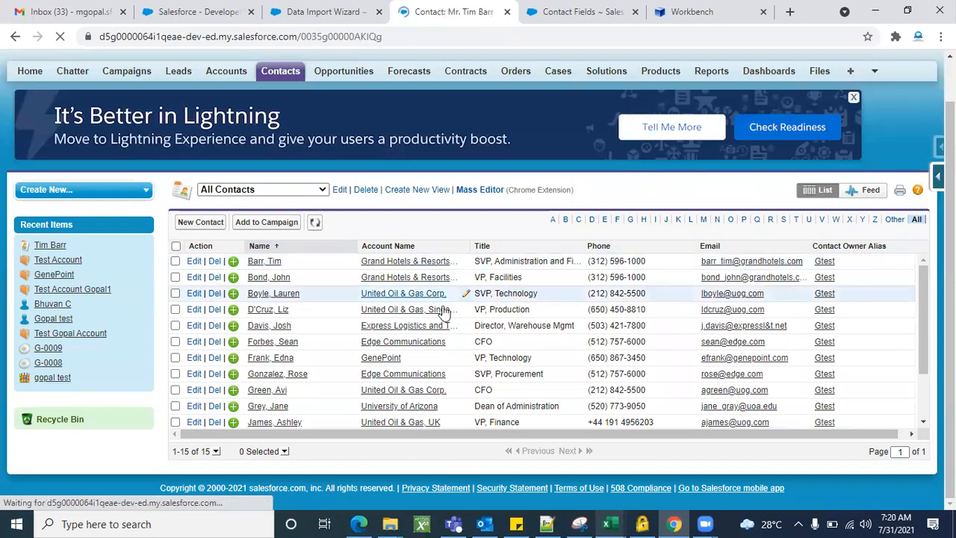
{"action": "scroll", "coordinate": [491, 370], "scroll_direction": "down", "scroll_amount": 5}
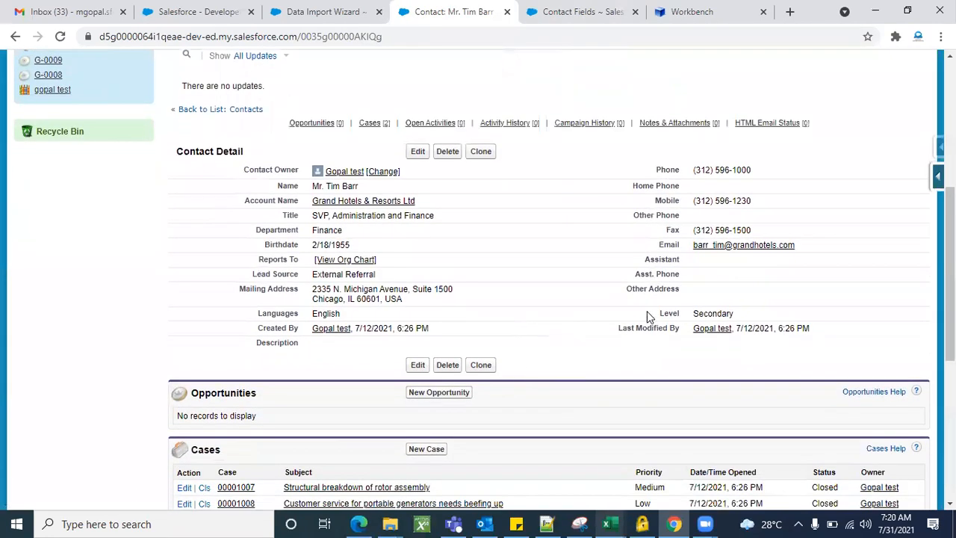
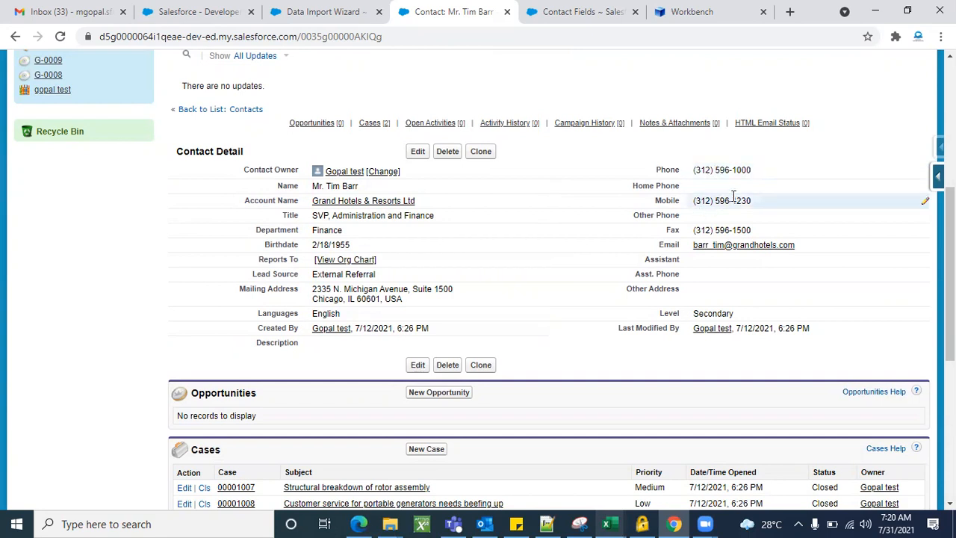
Switch back to the Data Import Wizard's Edit Field Mapping page, where CELL is still unmapped
{"action": "left_click", "coordinate": [324, 21]}
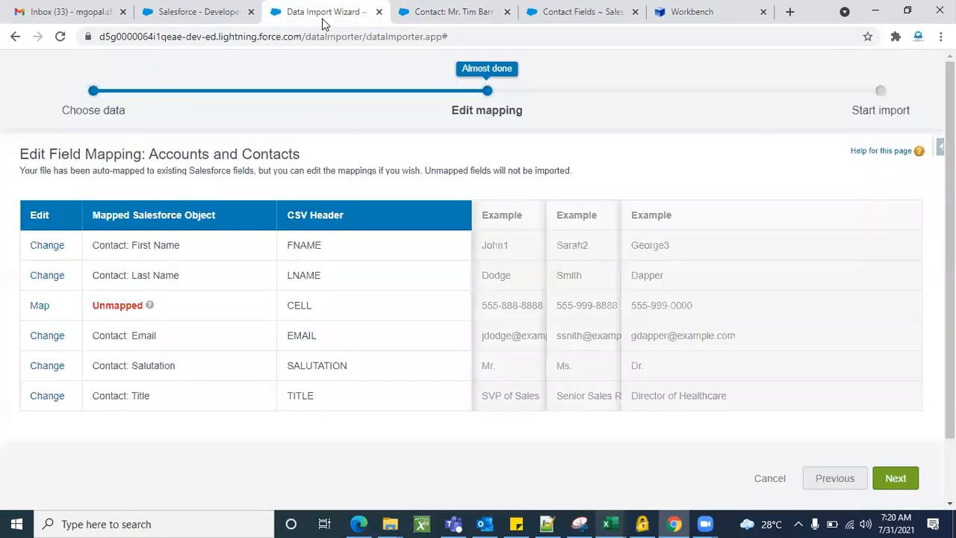
Map the CELL column to Contact: Phone by searching 'ph' in the field list
{"action": "left_click", "coordinate": [37, 308]}
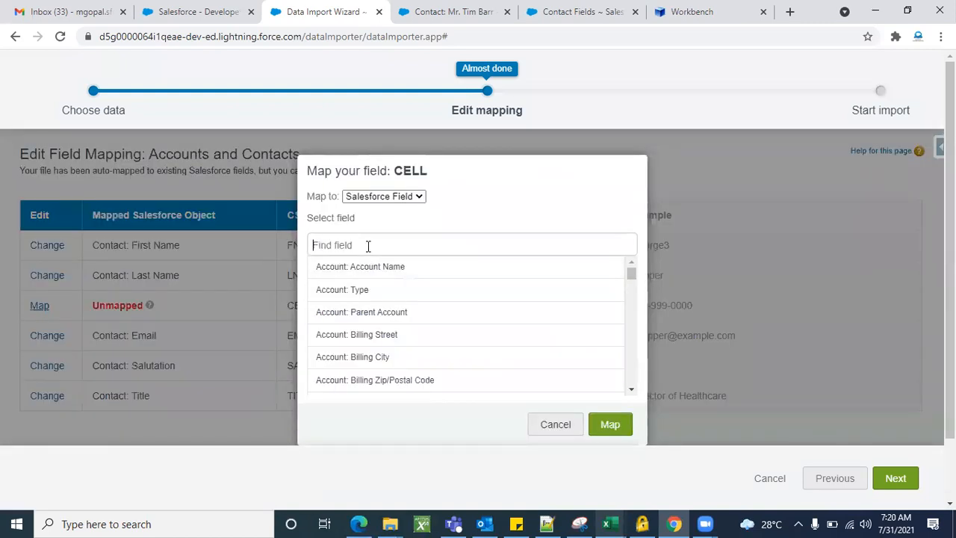
{"action": "type", "text": "cont"}
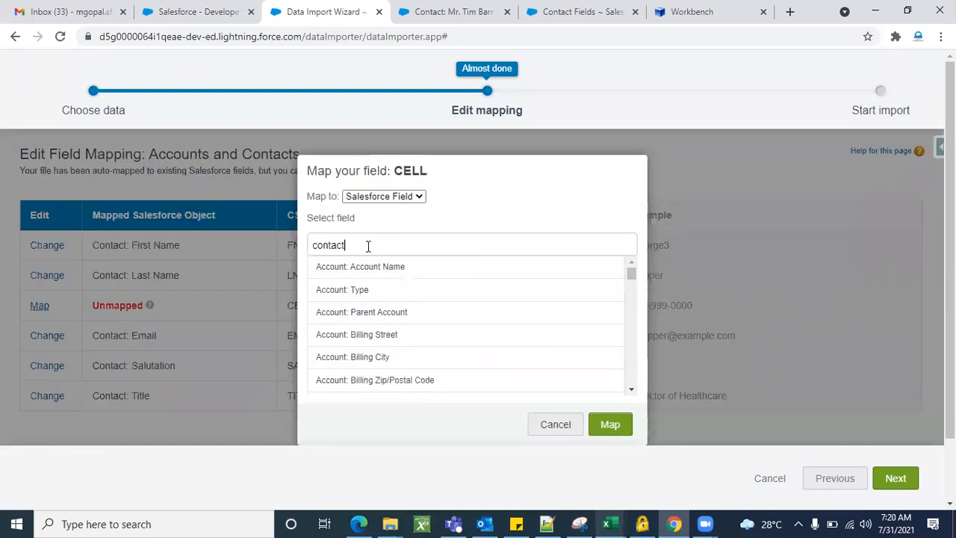
{"action": "type", "text": "act"}
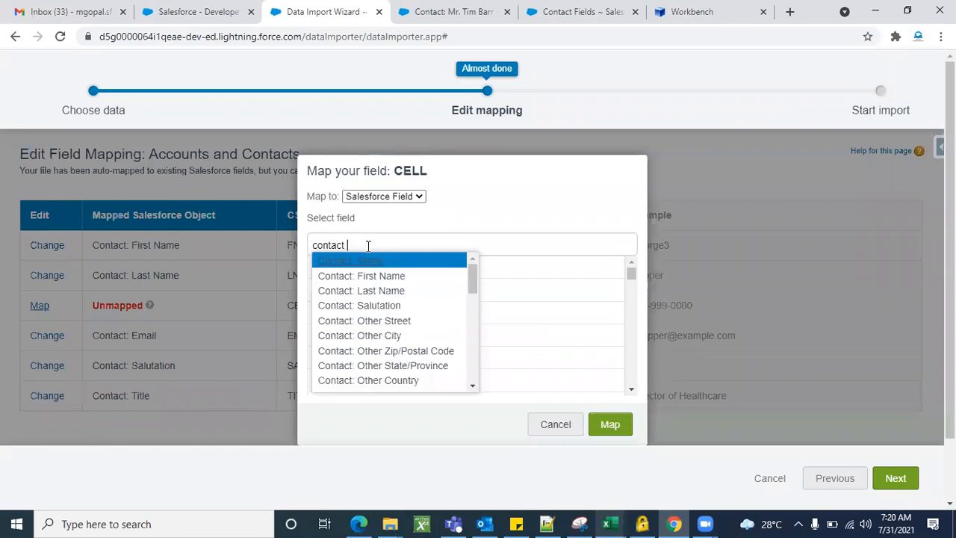
{"action": "key", "text": "BackSpace"}
{"action": "type", "text": ".pho"}
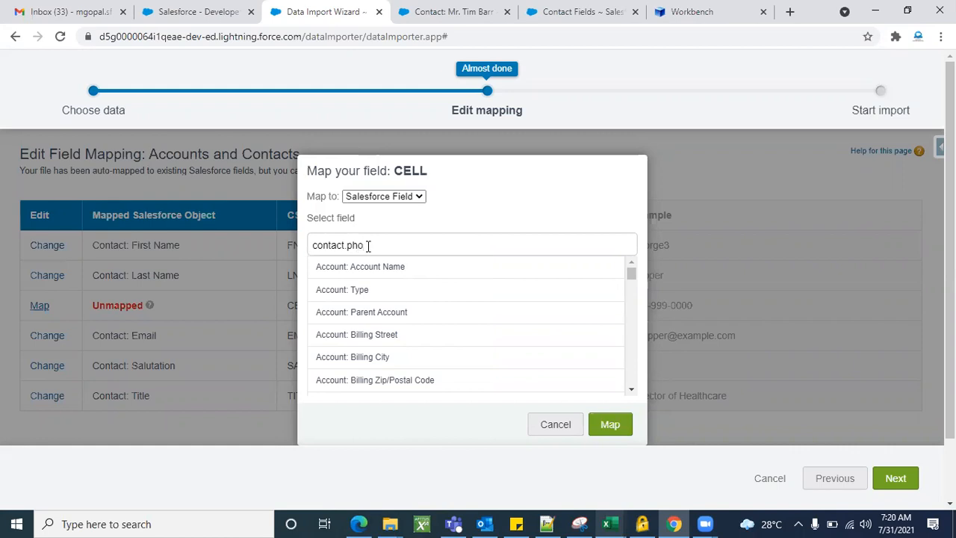
{"action": "key", "text": "BackSpace"}
{"action": "key", "text": "BackSpace"}
{"action": "key", "text": "BackSpace"}
{"action": "key", "text": "BackSpace"}
{"action": "key", "text": "BackSpace"}
{"action": "key", "text": "BackSpace"}
{"action": "key", "text": "BackSpace"}
{"action": "key", "text": "BackSpace"}
{"action": "type", "text": "phone"}
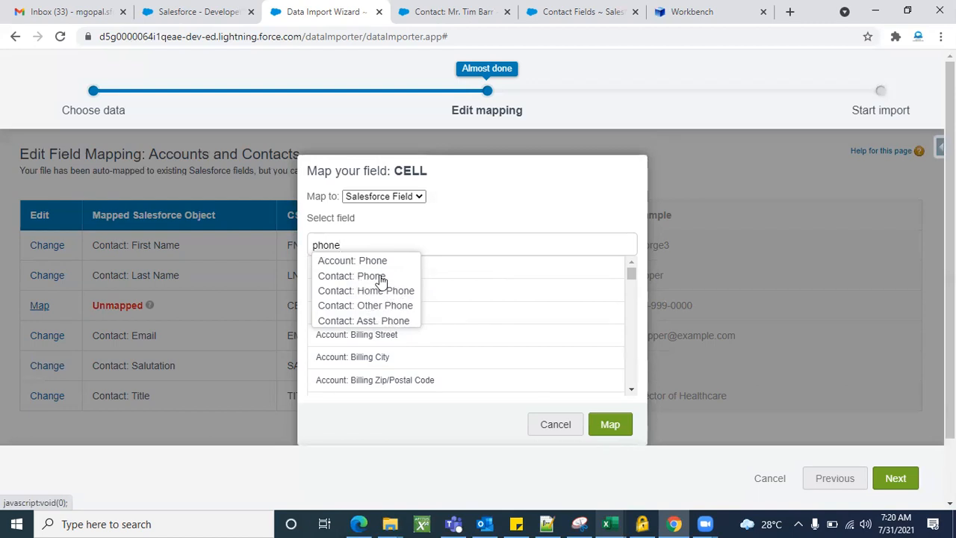
{"action": "left_click", "coordinate": [361, 277]}
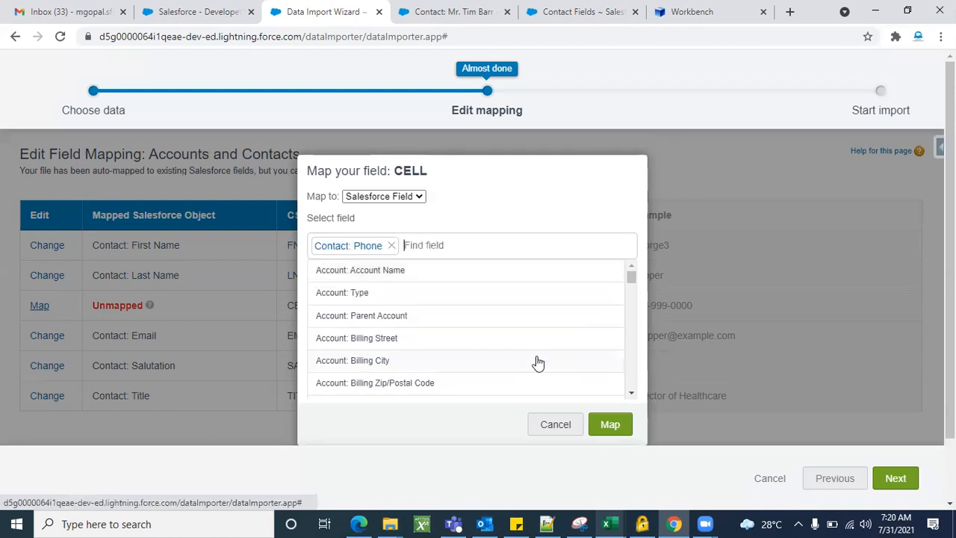
{"action": "left_click", "coordinate": [611, 426]}
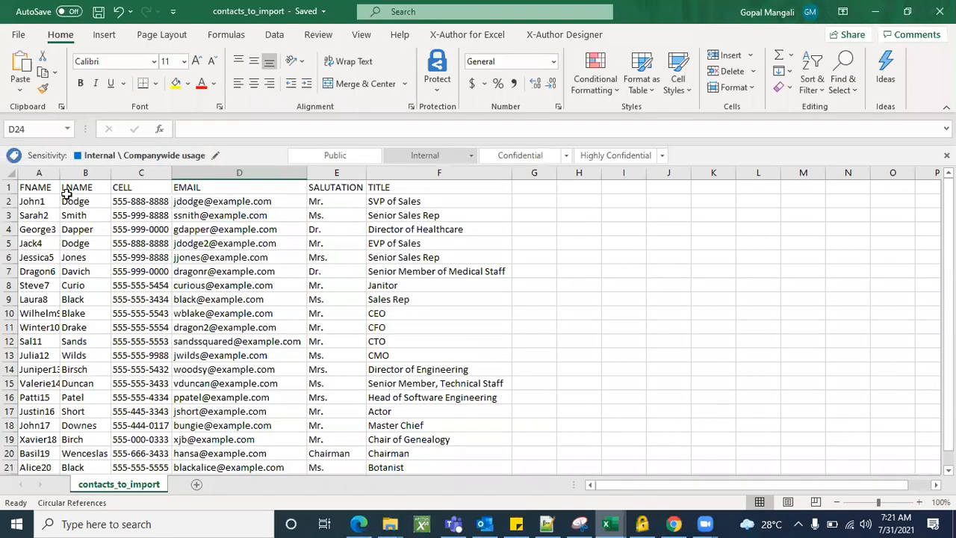
{"action": "left_click", "coordinate": [47, 190]}
{"action": "key", "text": "alt+Tab"}
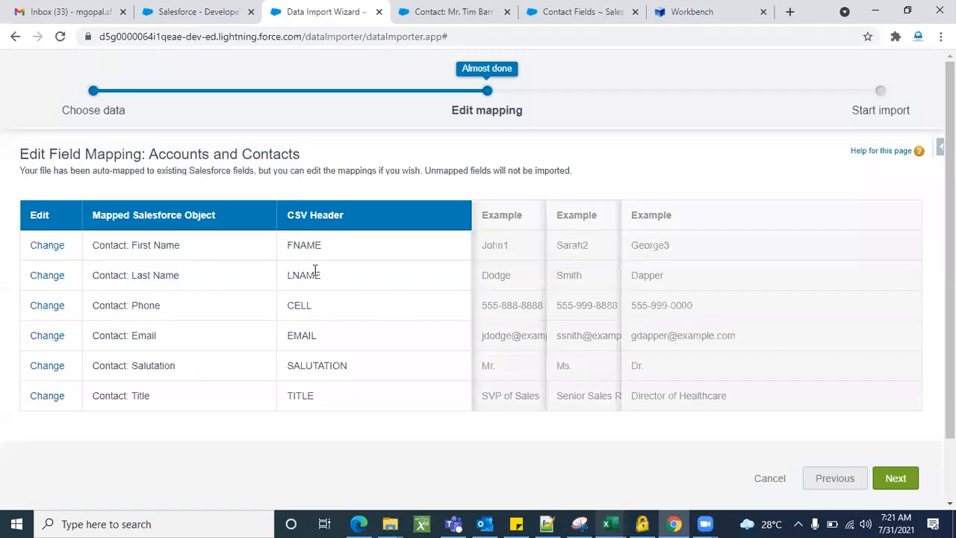
{"action": "key", "text": "alt+Tab"}
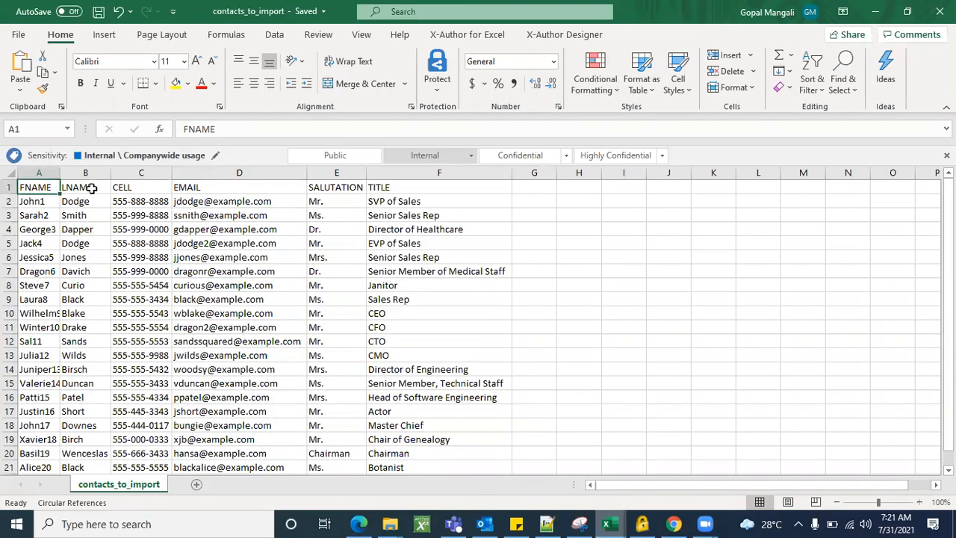
{"action": "key", "text": "alt+Tab"}
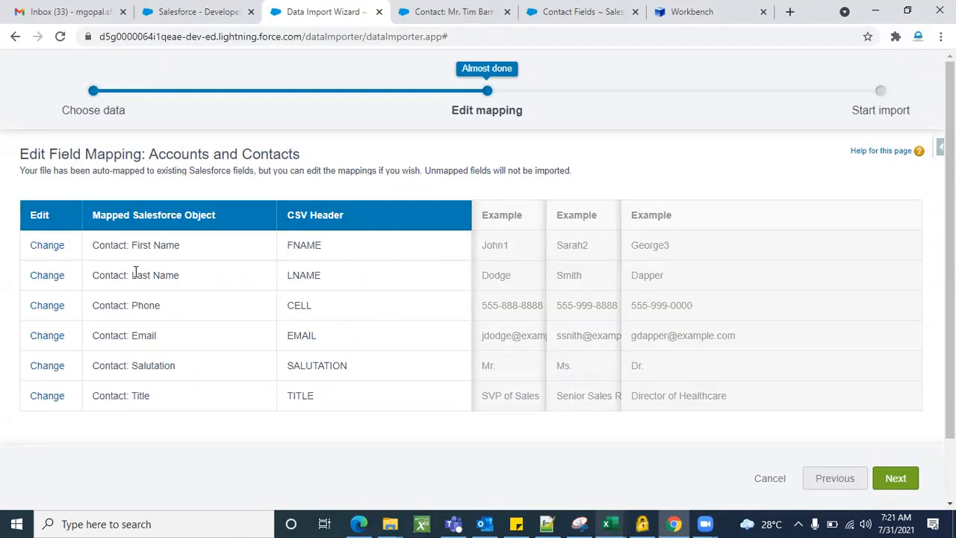
{"action": "key", "text": "alt+Tab"}
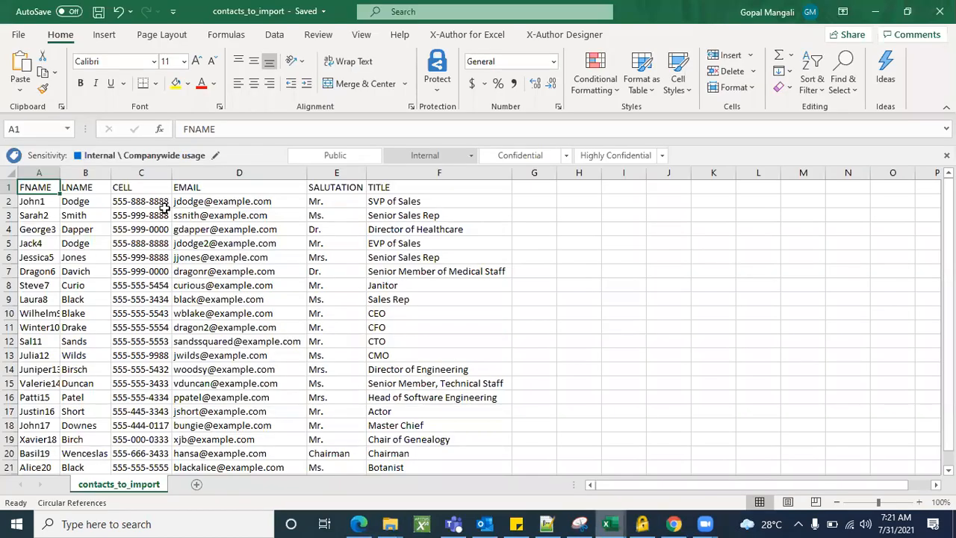
{"action": "key", "text": "alt+Tab"}
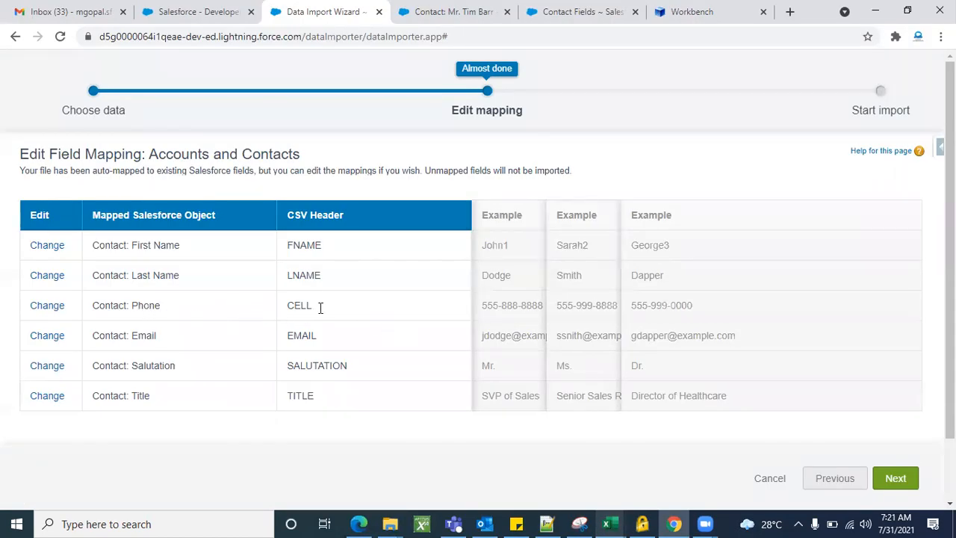
{"action": "key", "text": "alt+Tab"}
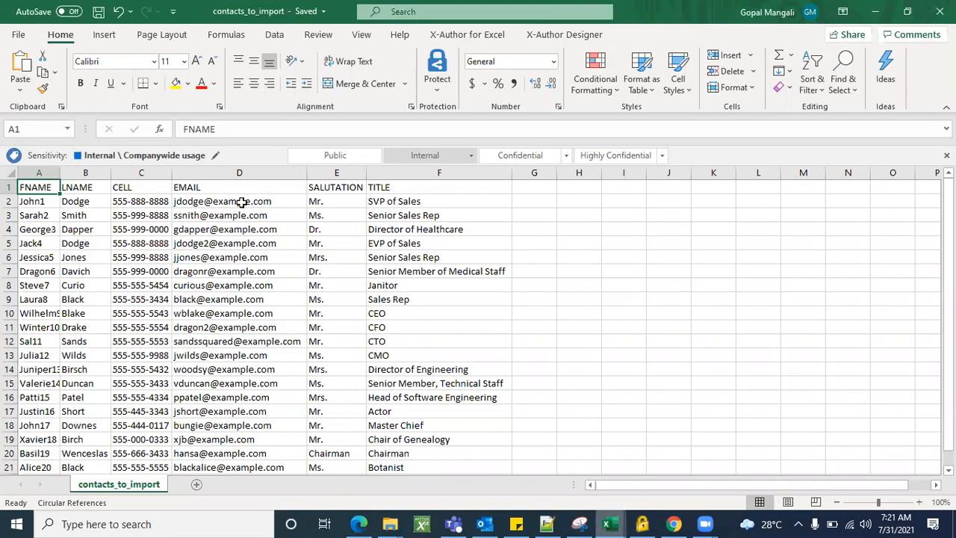
{"action": "key", "text": "alt+Tab"}
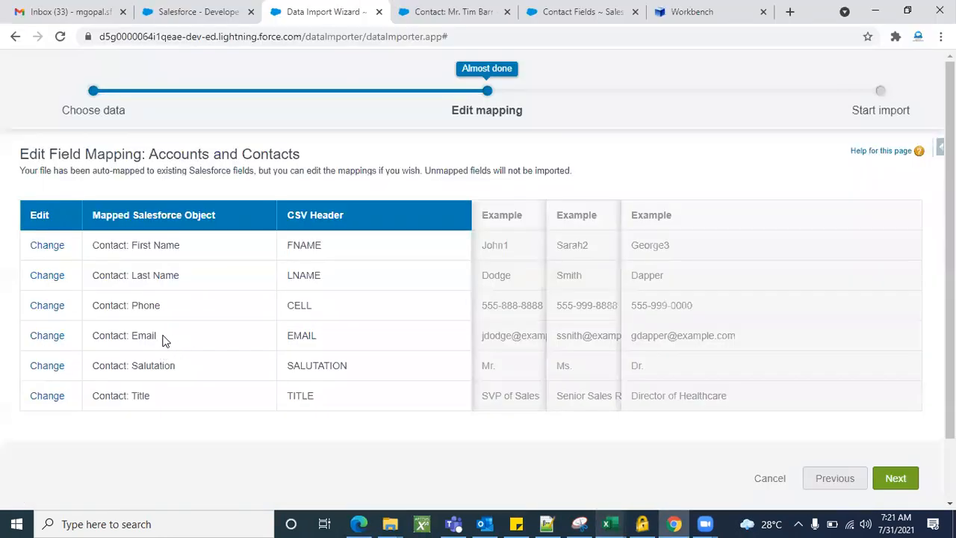
{"action": "key", "text": "alt+Tab"}
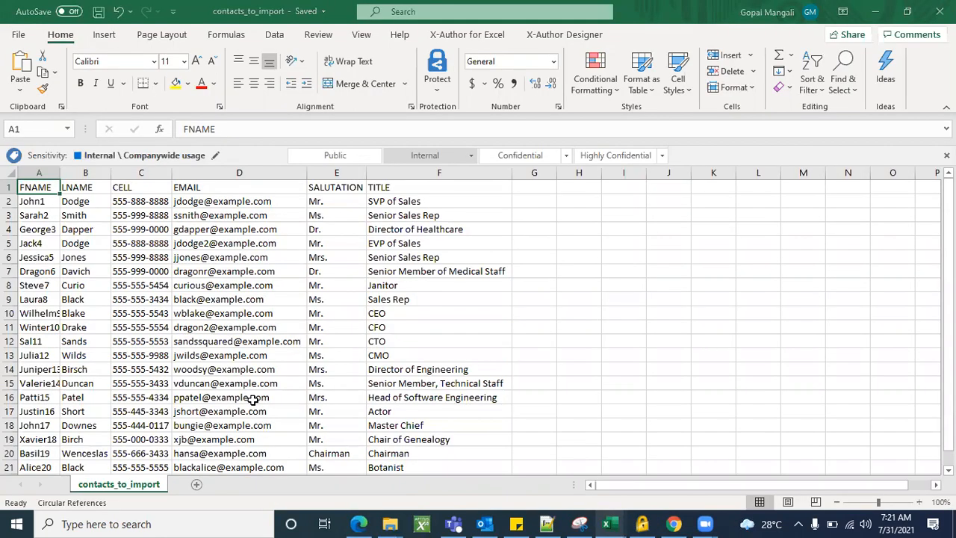
{"action": "key", "text": "alt+Tab"}
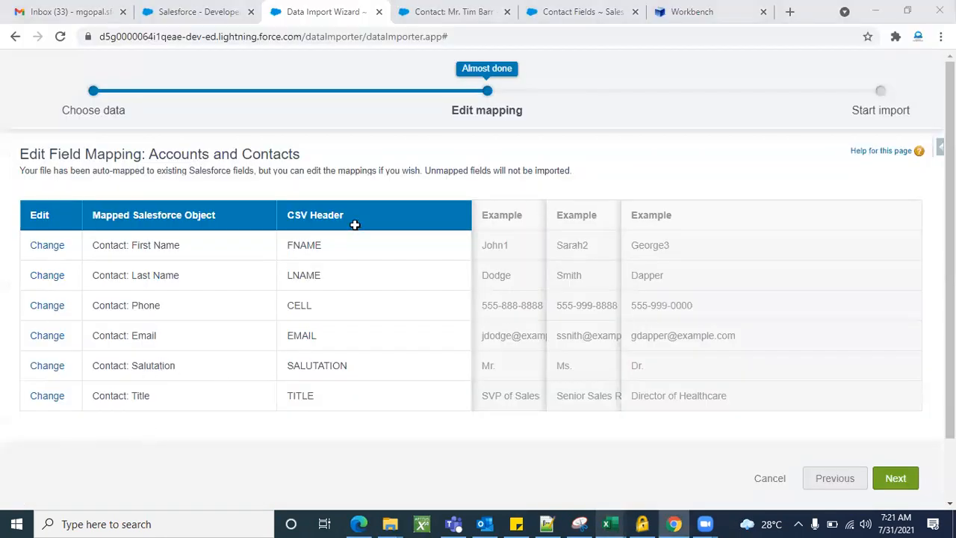
{"action": "key", "text": "alt+Tab"}
{"action": "key", "text": "alt+Tab"}
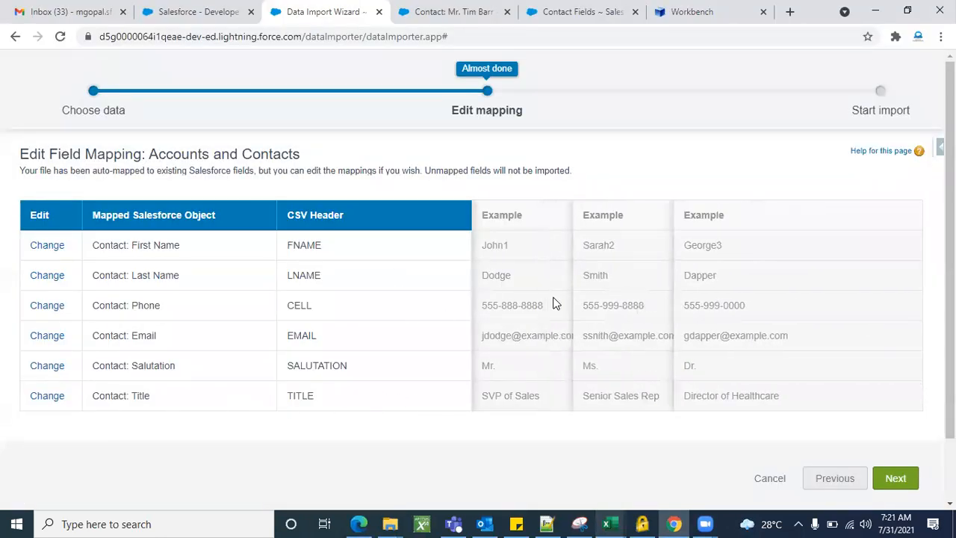
{"action": "key", "text": "alt+Tab"}
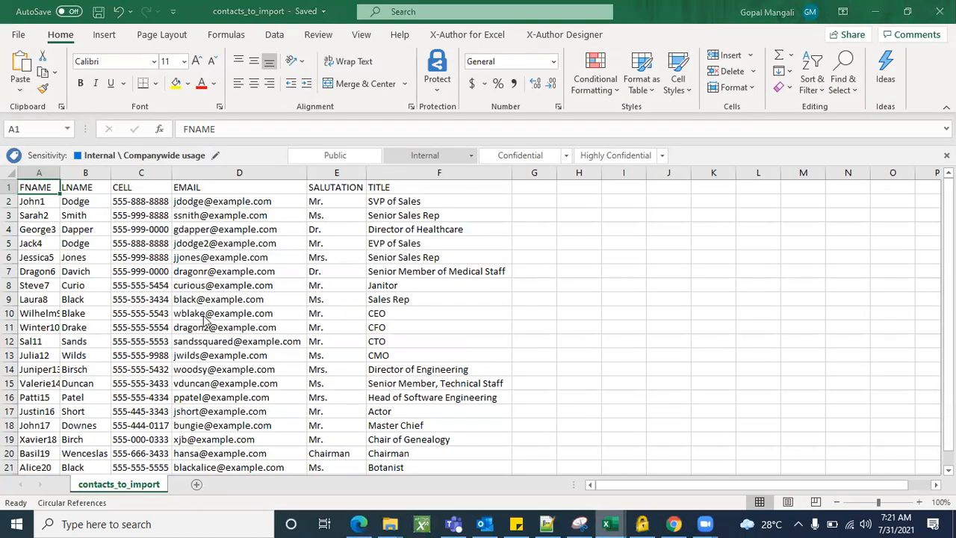
{"action": "key", "text": "alt+Tab"}
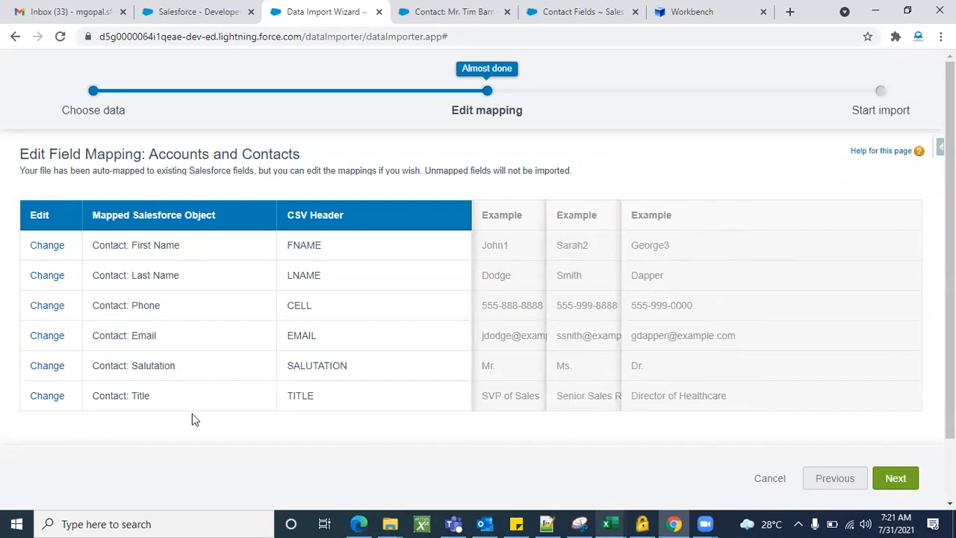
Advance to Review & Start Import and check the mapped fields, Add new records, and contacts_to_import.csv
{"action": "left_click", "coordinate": [896, 480]}
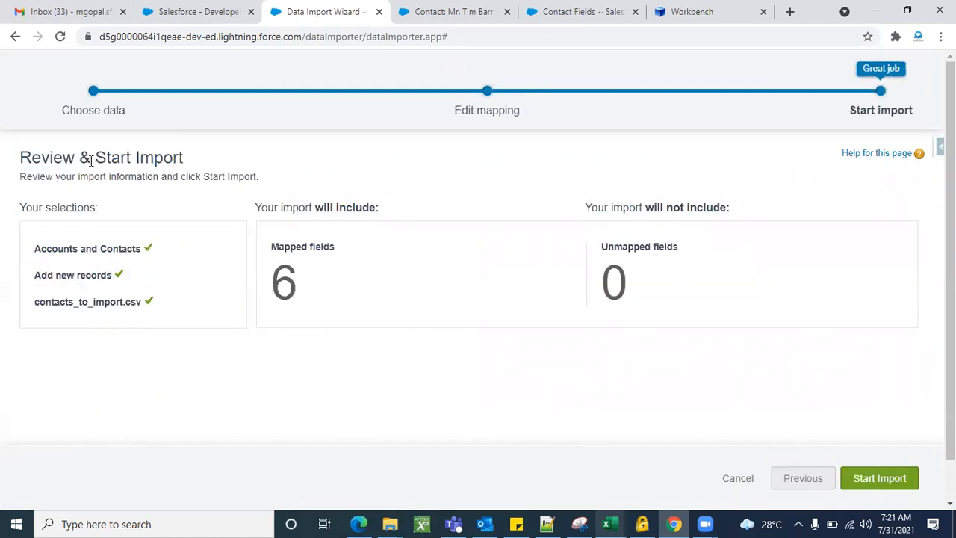
{"action": "double_click", "coordinate": [293, 246]}
{"action": "left_click_drag", "start_coordinate": [305, 246], "coordinate": [336, 247]}
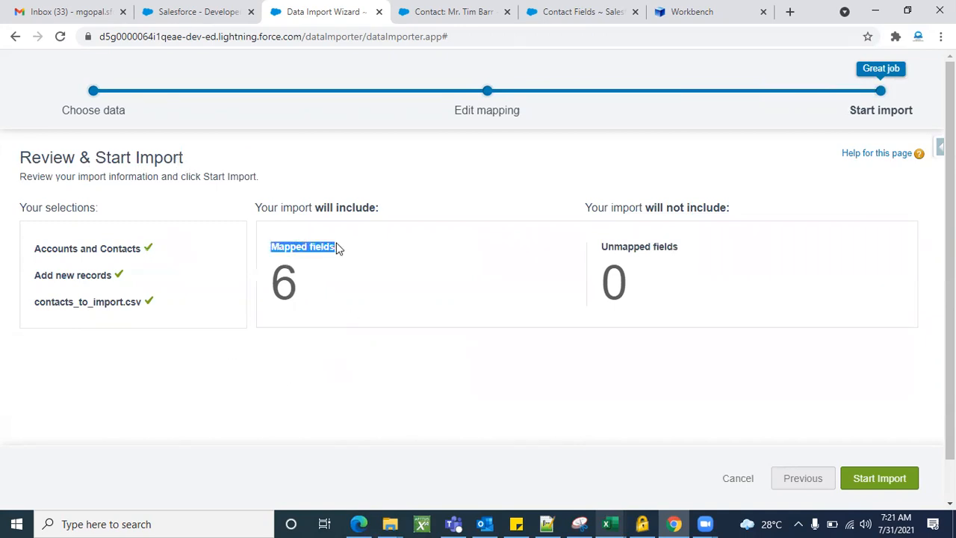
{"action": "left_click", "coordinate": [310, 355]}
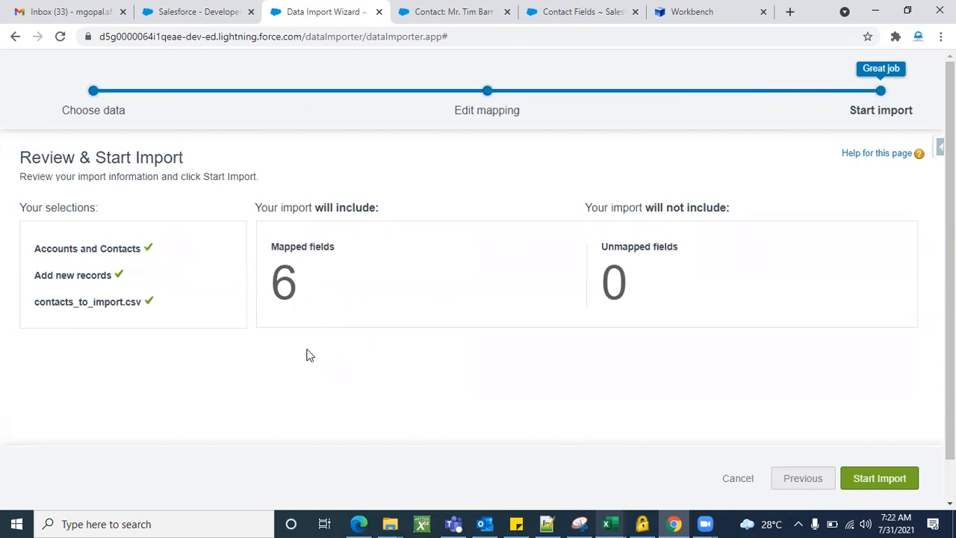
{"action": "triple_click", "coordinate": [77, 277]}
{"action": "left_click", "coordinate": [137, 284]}
{"action": "triple_click", "coordinate": [89, 301]}
{"action": "left_click", "coordinate": [155, 310]}
Start the contact import and open its Bulk Data Load Job page
{"action": "left_click", "coordinate": [867, 480]}
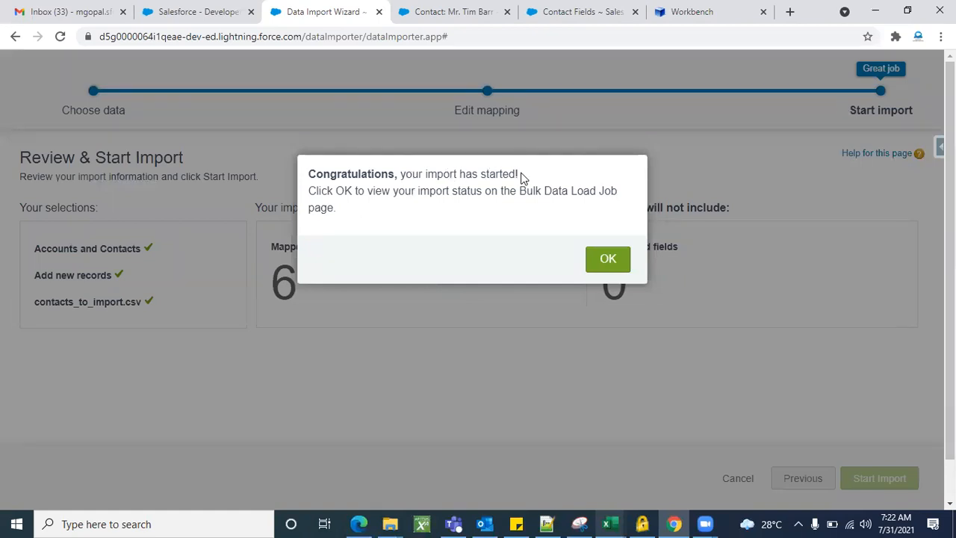
{"action": "left_click", "coordinate": [613, 274]}
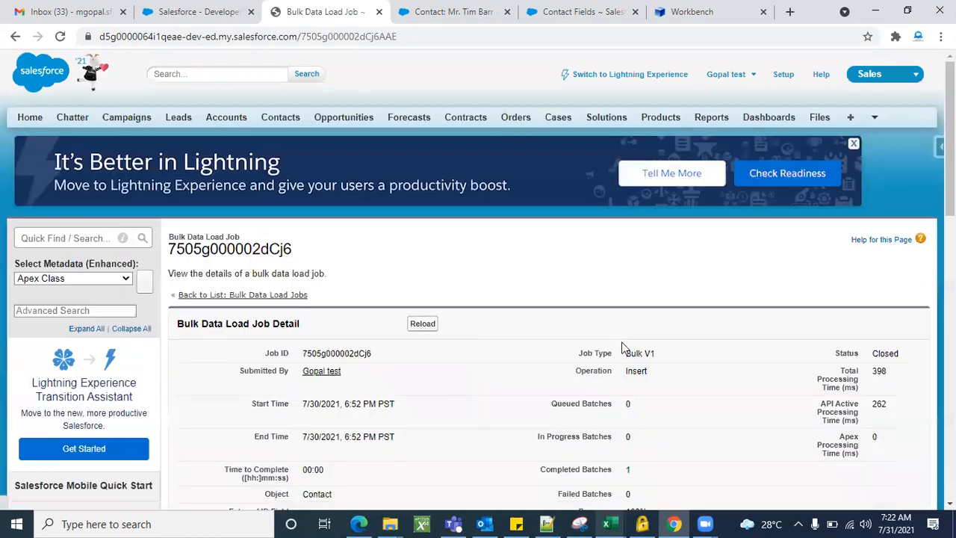
{"action": "scroll", "coordinate": [586, 367], "scroll_direction": "down", "scroll_amount": 3}
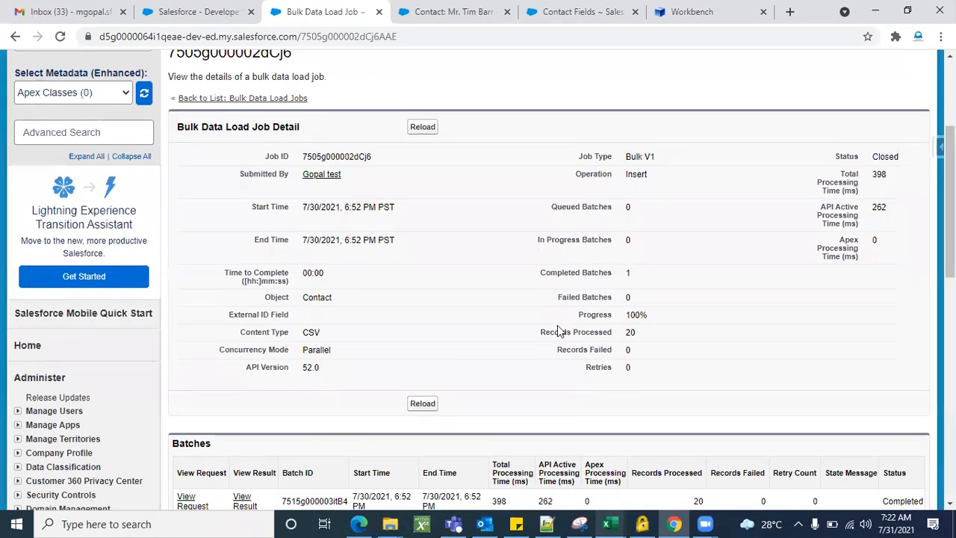
{"action": "scroll", "coordinate": [558, 331], "scroll_direction": "up", "scroll_amount": 2}
{"action": "scroll", "coordinate": [625, 351], "scroll_direction": "down", "scroll_amount": 1}
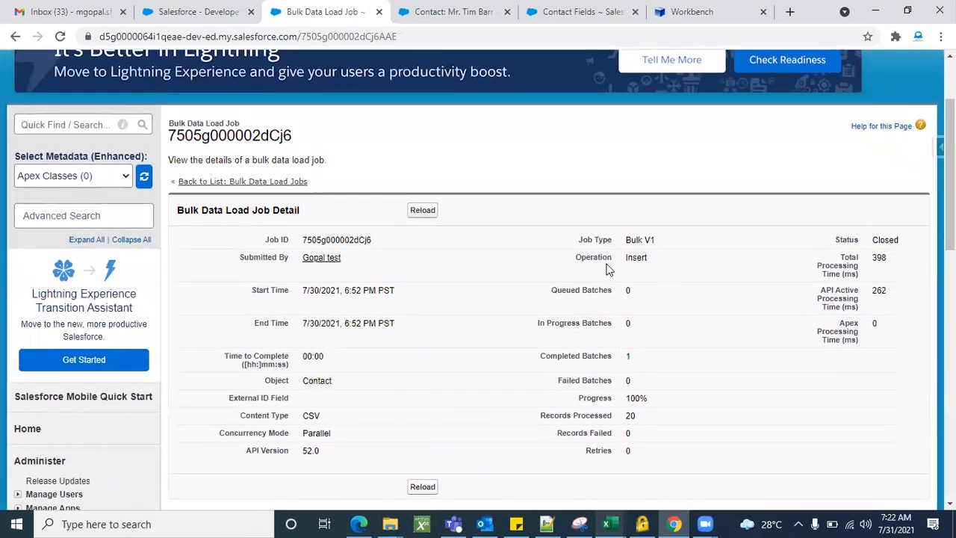
{"action": "scroll", "coordinate": [660, 336], "scroll_direction": "down", "scroll_amount": 5}
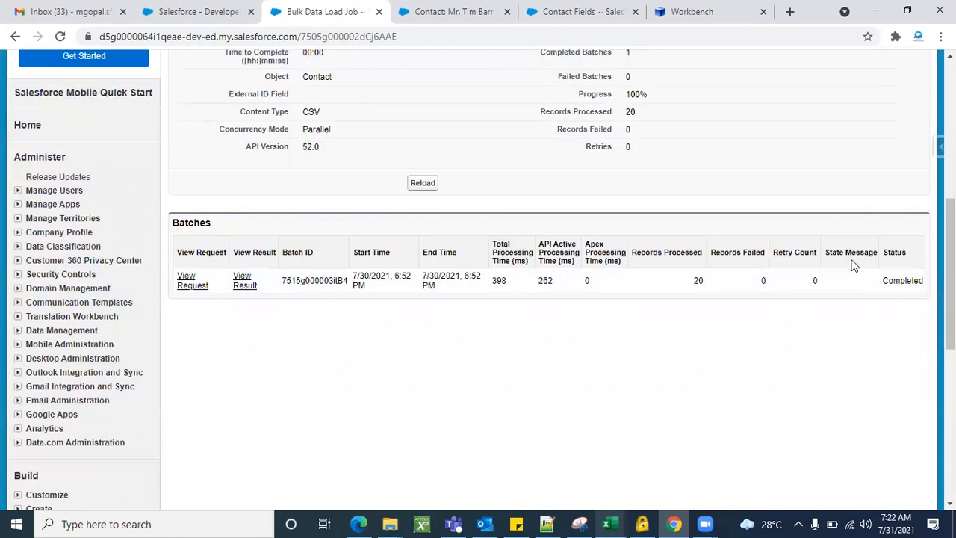
Check the batch shows Completed with 20 records processed and 0 failed
{"action": "double_click", "coordinate": [900, 281]}
{"action": "left_click", "coordinate": [709, 348]}
{"action": "double_click", "coordinate": [668, 251]}
{"action": "double_click", "coordinate": [699, 281]}
{"action": "triple_click", "coordinate": [756, 252]}
{"action": "left_click", "coordinate": [796, 338]}
{"action": "double_click", "coordinate": [910, 287]}
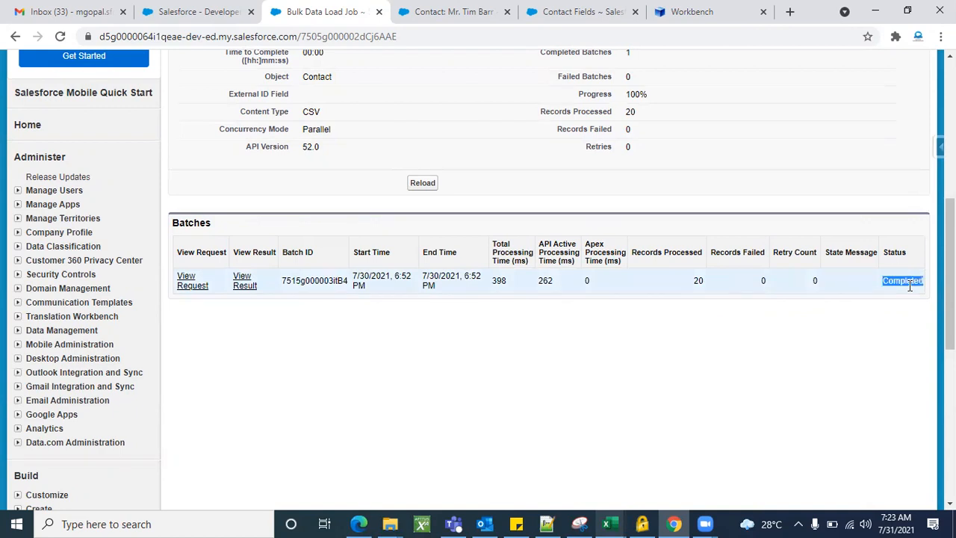
{"action": "left_click", "coordinate": [718, 347]}
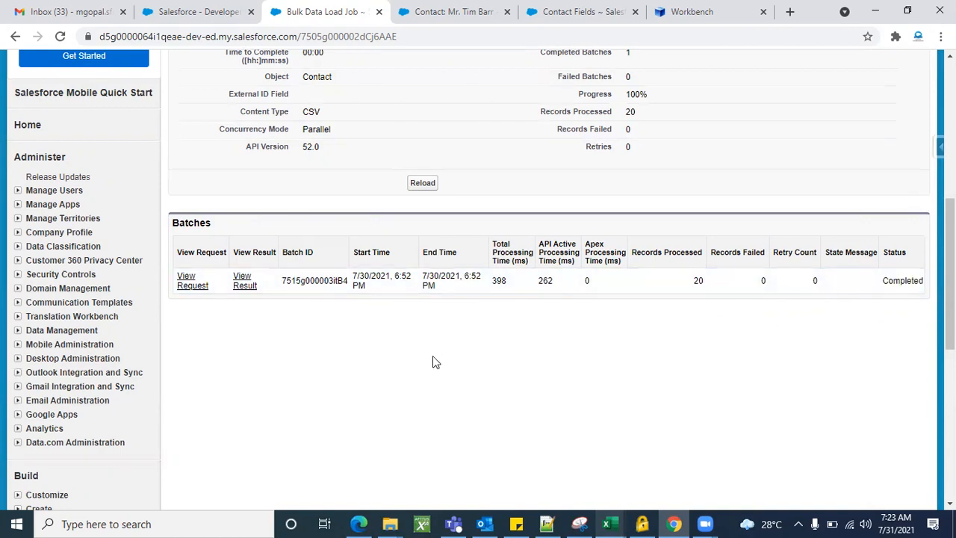
{"action": "scroll", "coordinate": [433, 357], "scroll_direction": "up", "scroll_amount": 2}
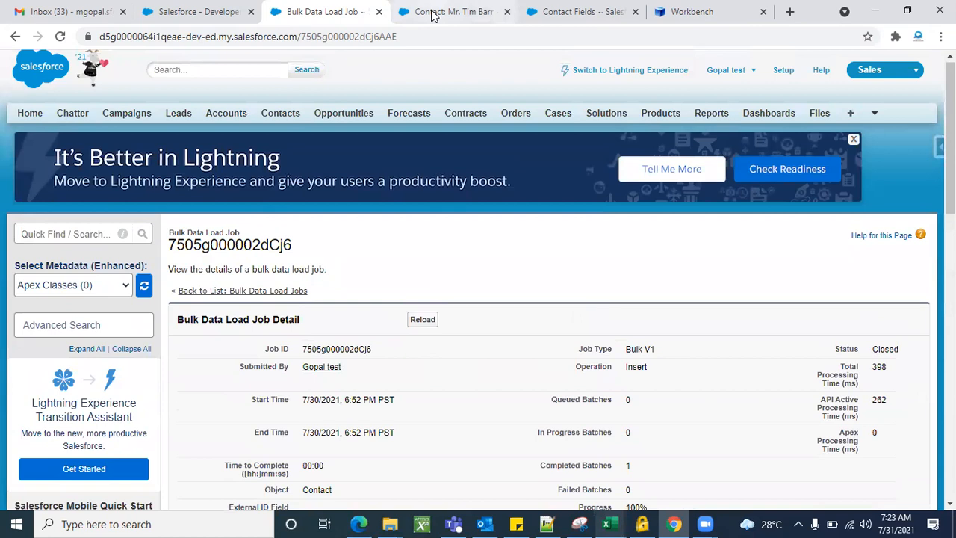
Open the Contacts tab, run the All Contacts view, and scroll through the 35 contacts
{"action": "left_click", "coordinate": [437, 6]}
{"action": "scroll", "coordinate": [284, 175], "scroll_direction": "up", "scroll_amount": 5}
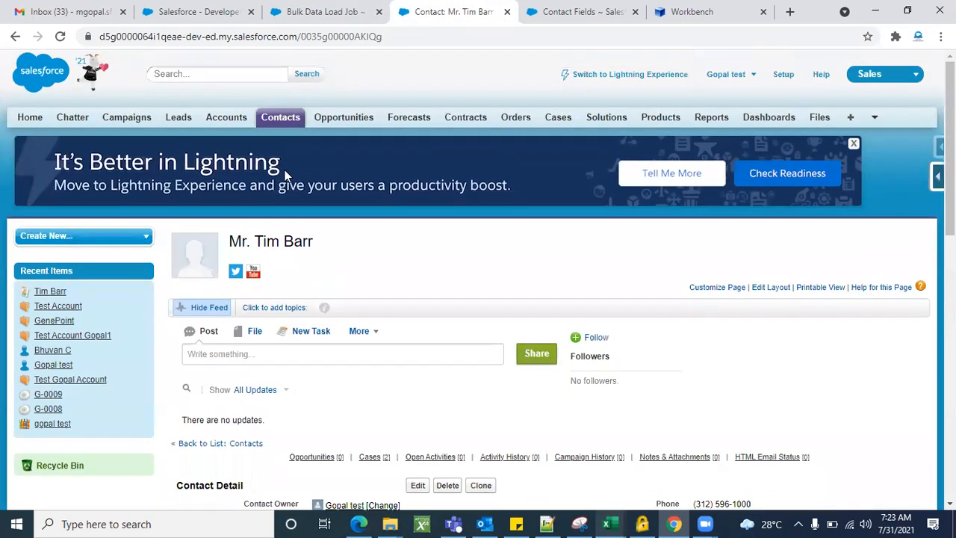
{"action": "left_click", "coordinate": [279, 125]}
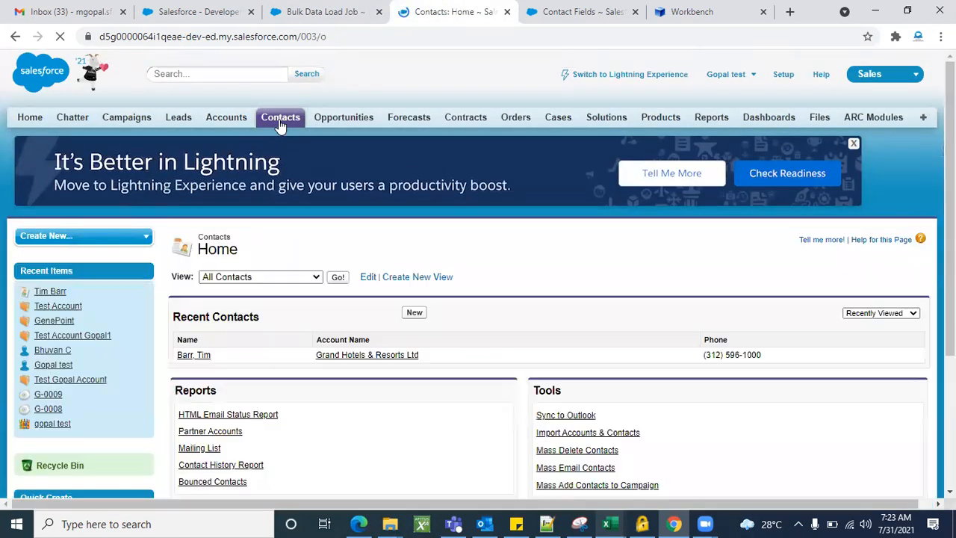
{"action": "scroll", "coordinate": [441, 321], "scroll_direction": "down", "scroll_amount": 1}
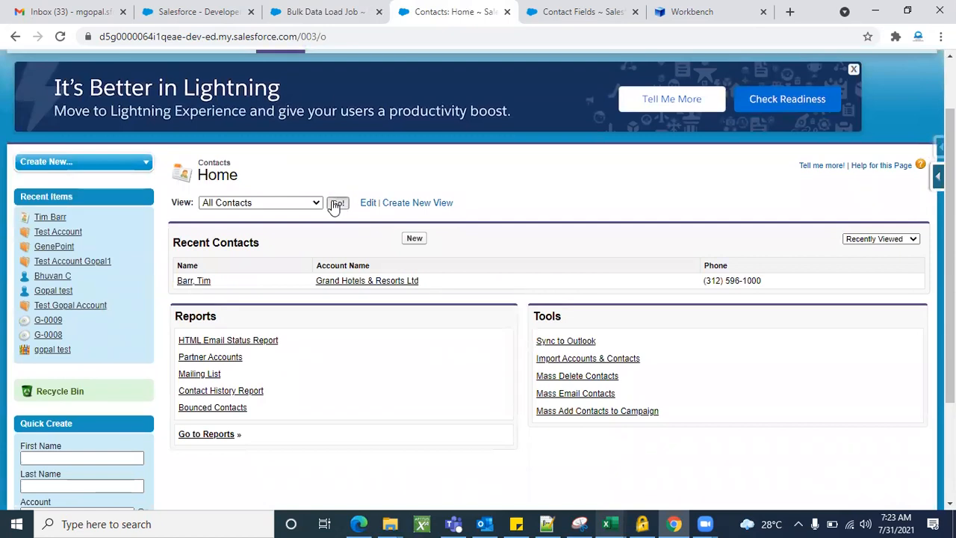
{"action": "left_click", "coordinate": [336, 204]}
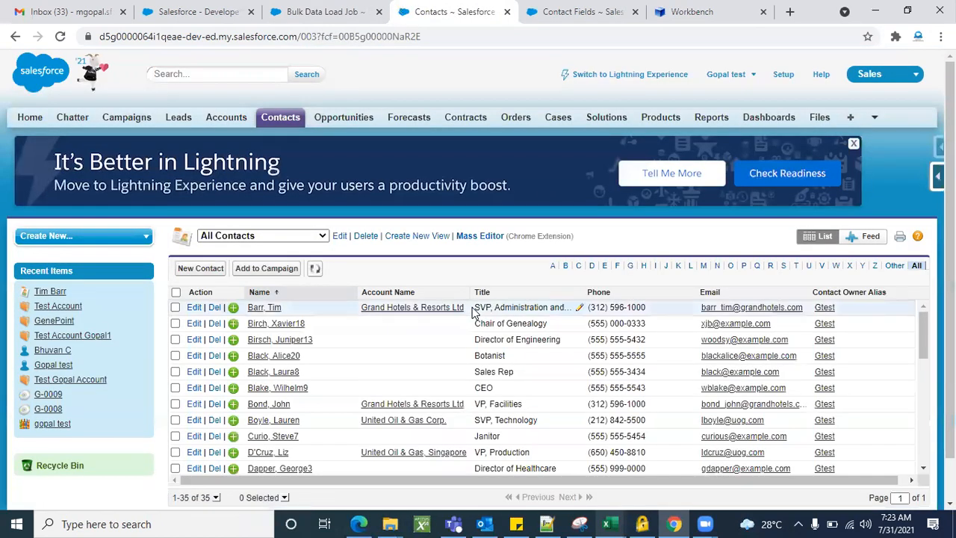
{"action": "scroll", "coordinate": [445, 313], "scroll_direction": "down", "scroll_amount": 5}
{"action": "scroll", "coordinate": [599, 208], "scroll_direction": "down", "scroll_amount": 1}
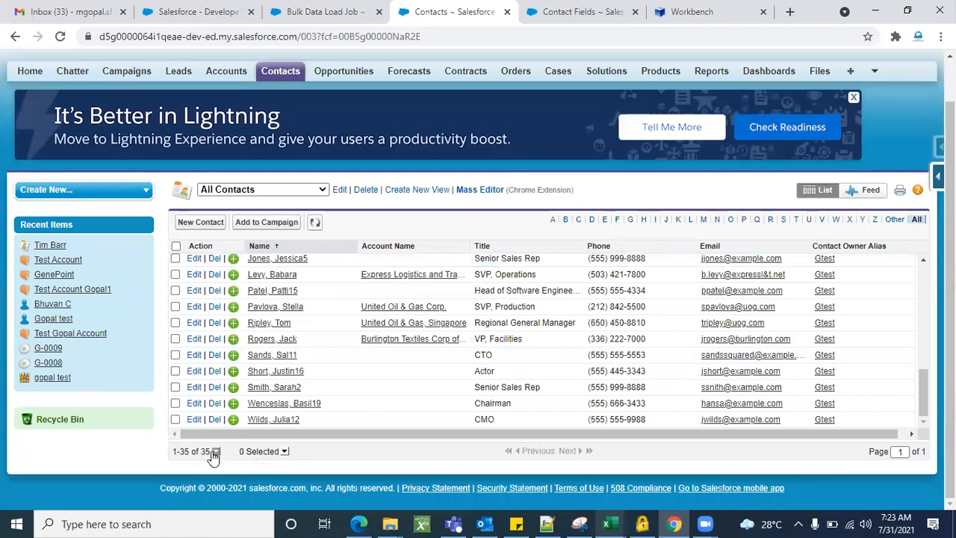
{"action": "scroll", "coordinate": [373, 381], "scroll_direction": "up", "scroll_amount": 5}
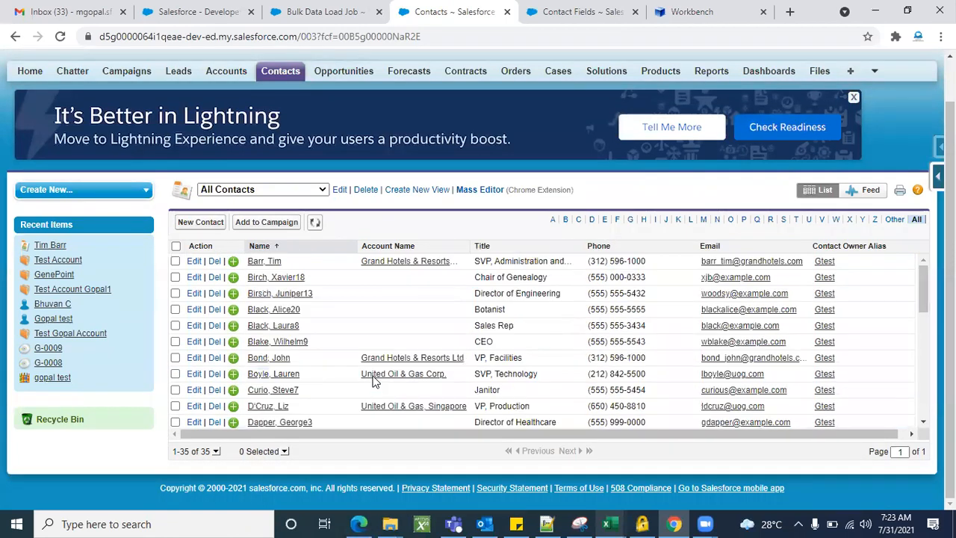
{"action": "scroll", "coordinate": [373, 381], "scroll_direction": "up", "scroll_amount": 1}
{"action": "scroll", "coordinate": [374, 381], "scroll_direction": "down", "scroll_amount": 2}
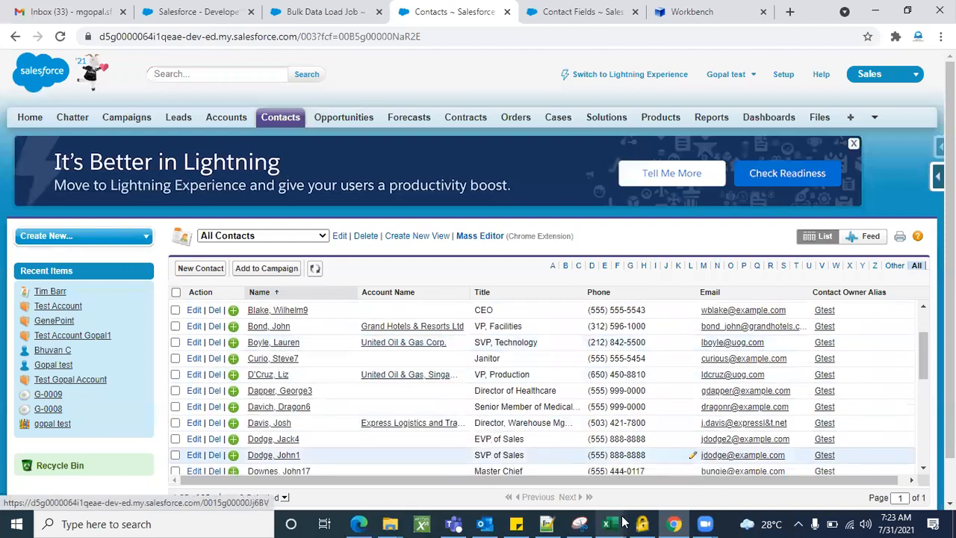
Copy the first name Winter10 from cell A11 of the contacts_to_import sheet
{"action": "mouse_move", "coordinate": [621, 522]}
{"action": "left_click", "coordinate": [836, 482]}
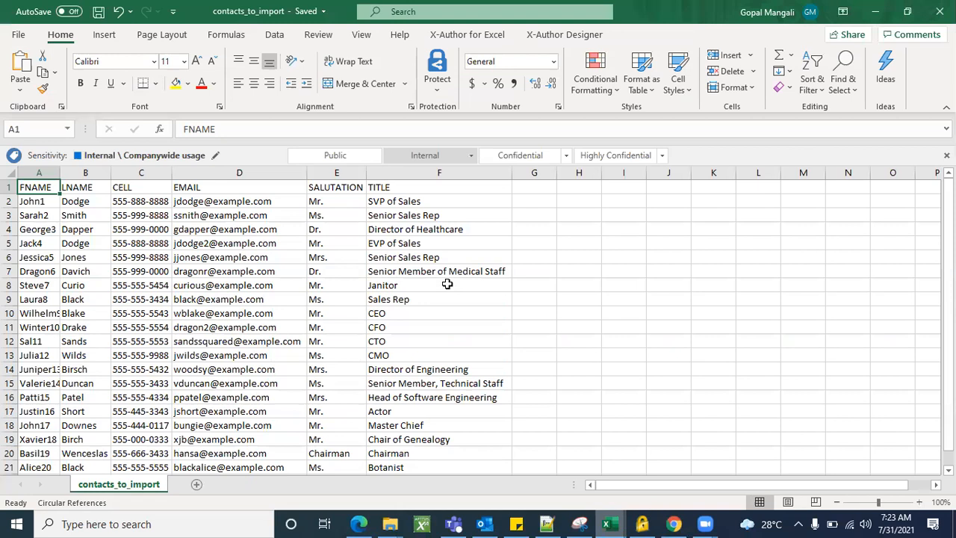
{"action": "left_click", "coordinate": [42, 327]}
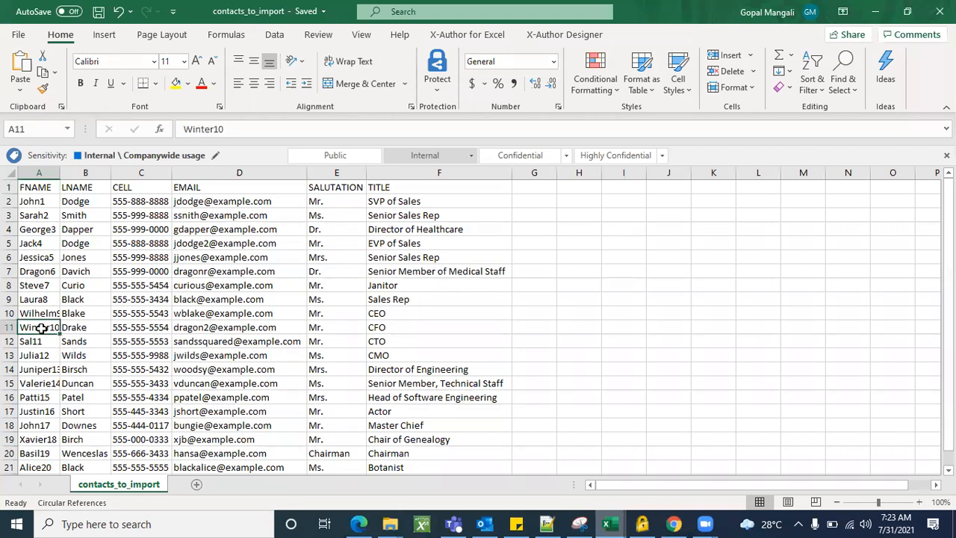
{"action": "key", "text": "ctrl+c"}
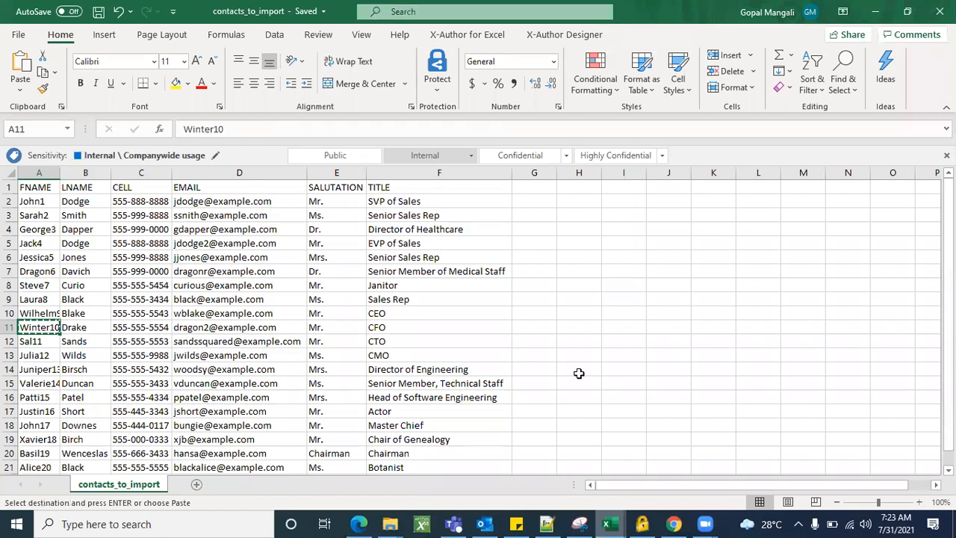
Minimize the dataloader.io browser and Excel windows and launch Google Chrome from the desktop
{"action": "key", "text": "alt+Tab"}
{"action": "key", "text": "ctrl+f"}
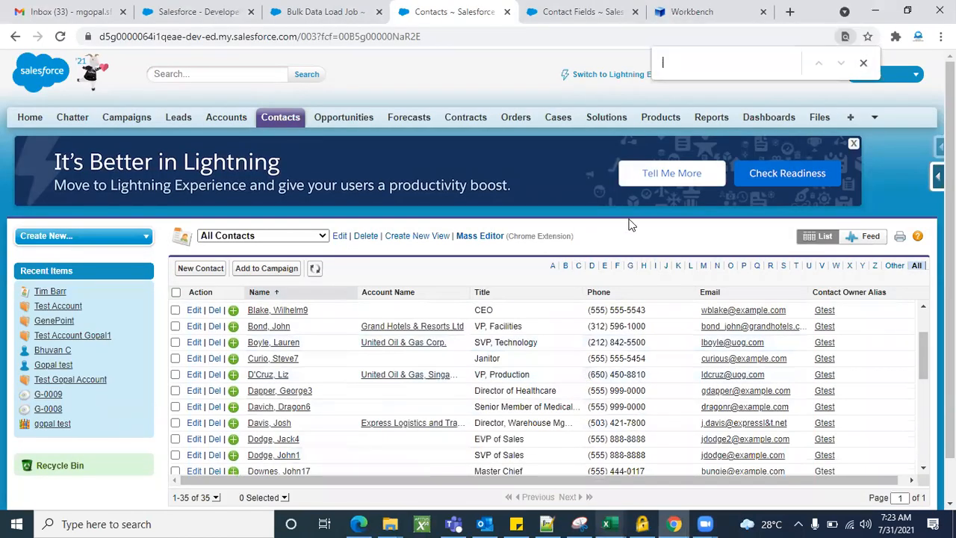
{"action": "key", "text": "alt+Tab"}
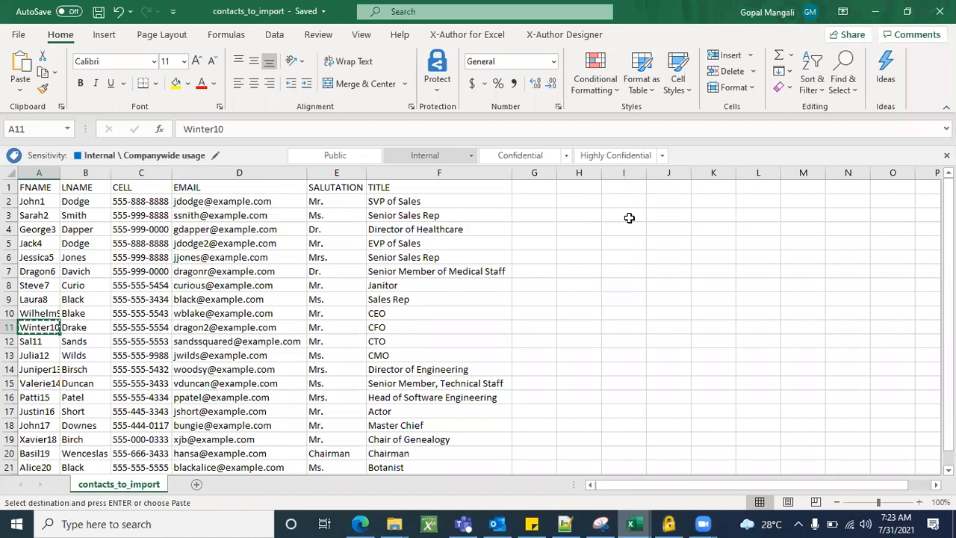
{"action": "key", "text": "alt+Tab"}
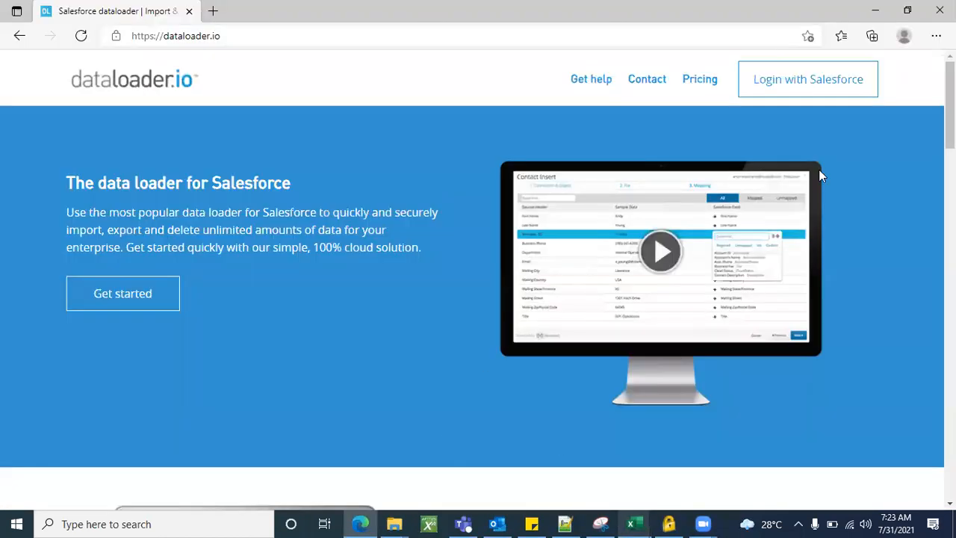
{"action": "left_click", "coordinate": [875, 11]}
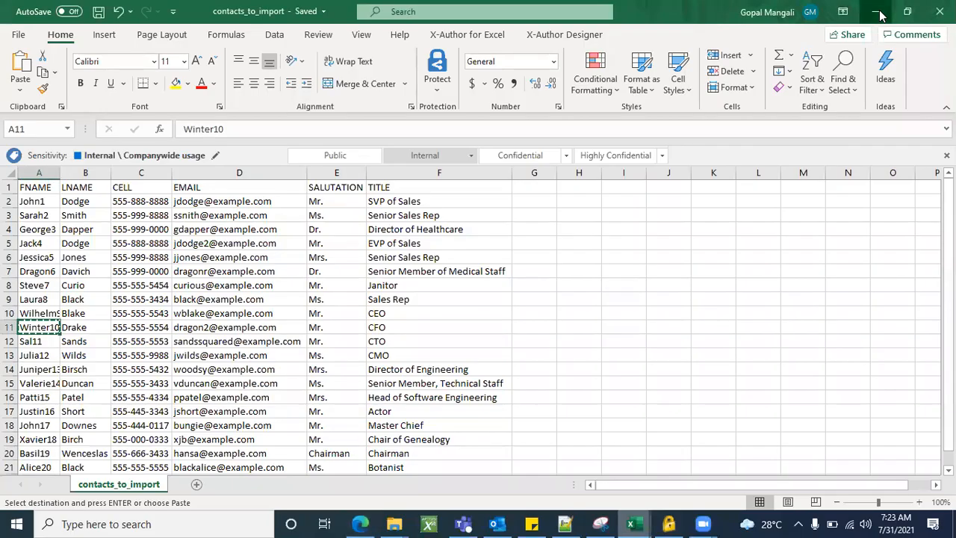
{"action": "left_click", "coordinate": [878, 12]}
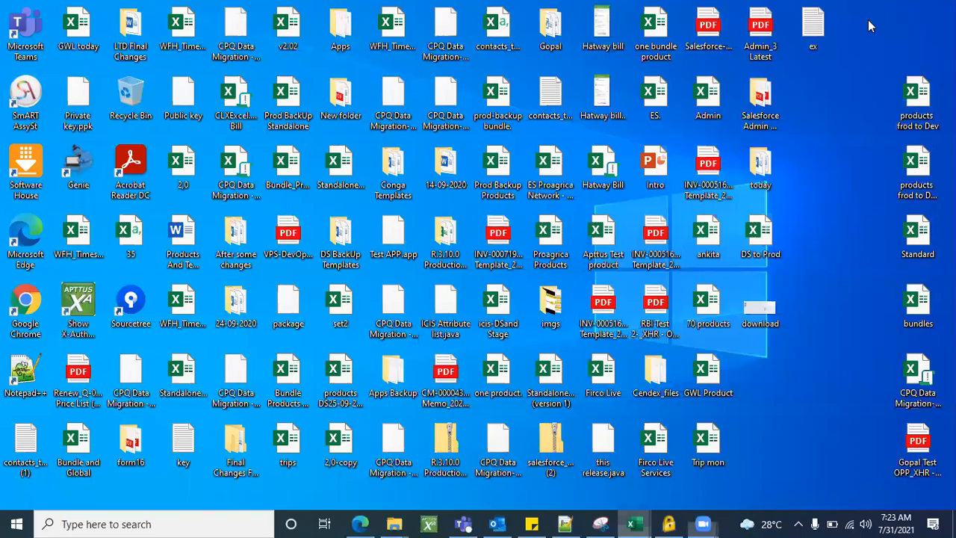
{"action": "left_click", "coordinate": [30, 299]}
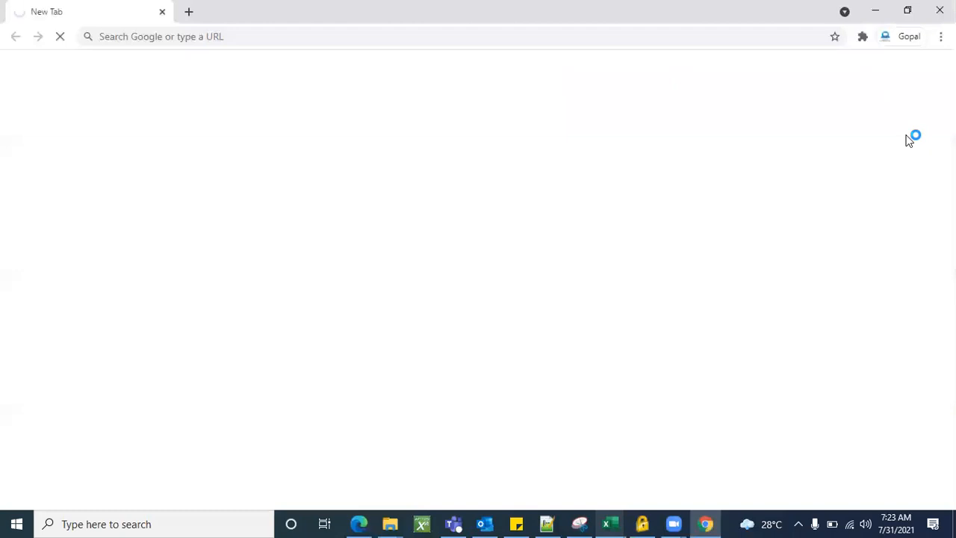
{"action": "left_click", "coordinate": [921, 117]}
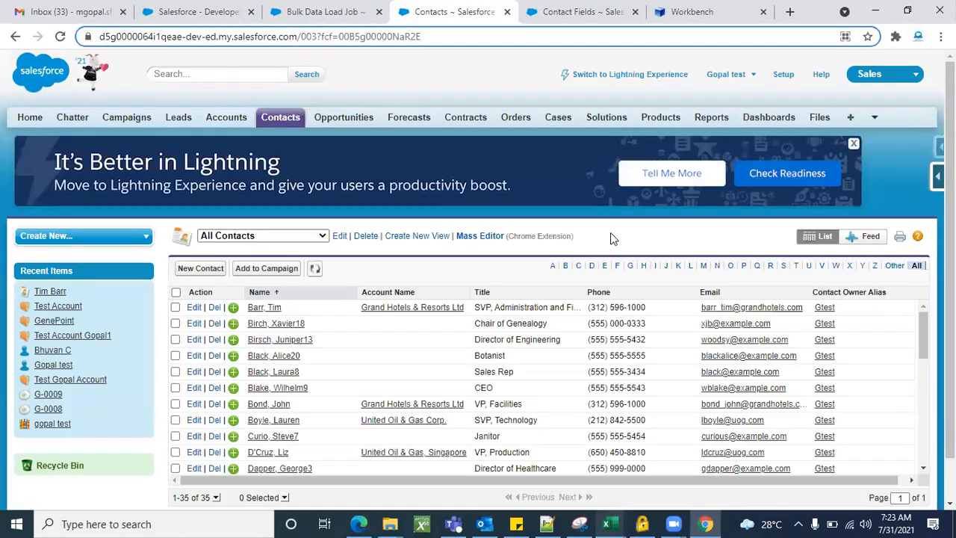
{"action": "key", "text": "ctrl+f"}
{"action": "type", "text": "Winter10"}
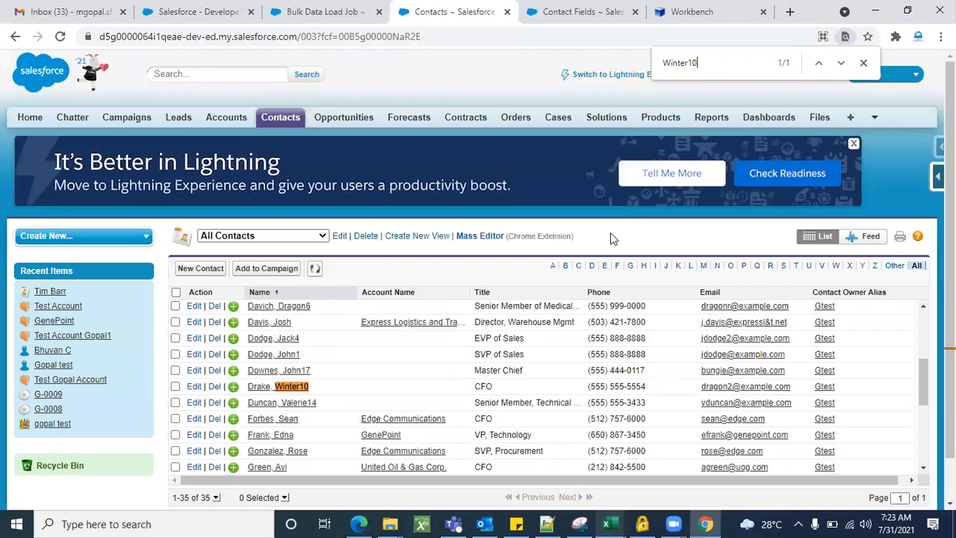
{"action": "left_click", "coordinate": [288, 388]}
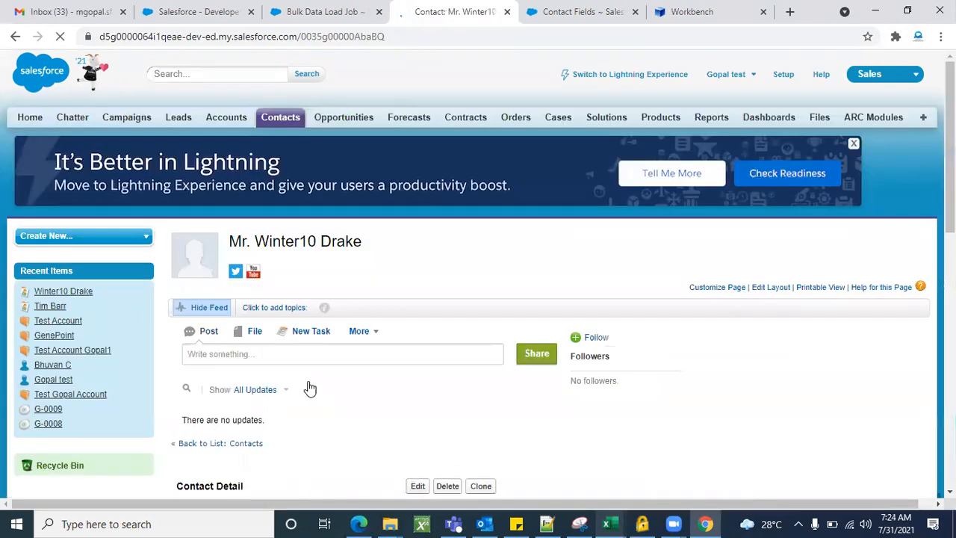
{"action": "scroll", "coordinate": [510, 362], "scroll_direction": "down", "scroll_amount": 4}
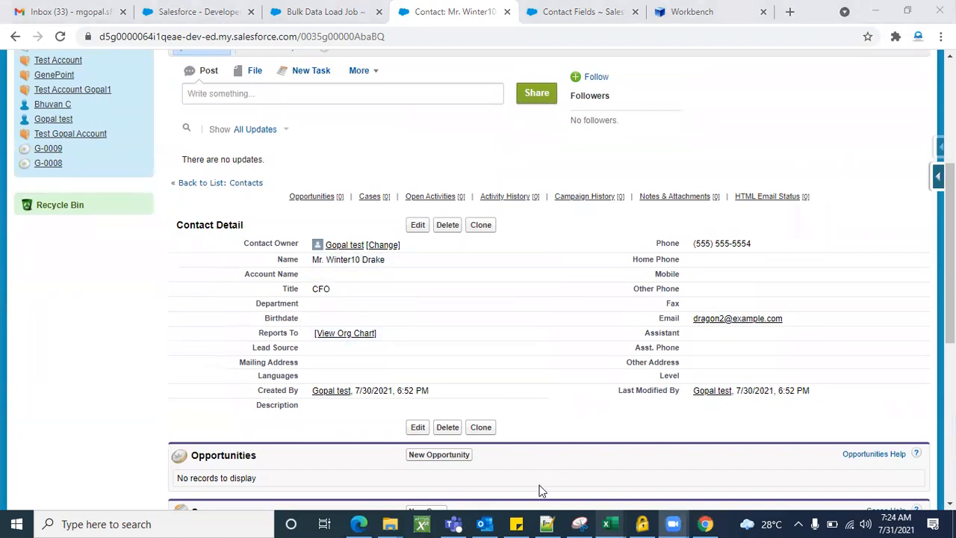
{"action": "left_click", "coordinate": [610, 523]}
{"action": "left_click", "coordinate": [829, 455]}
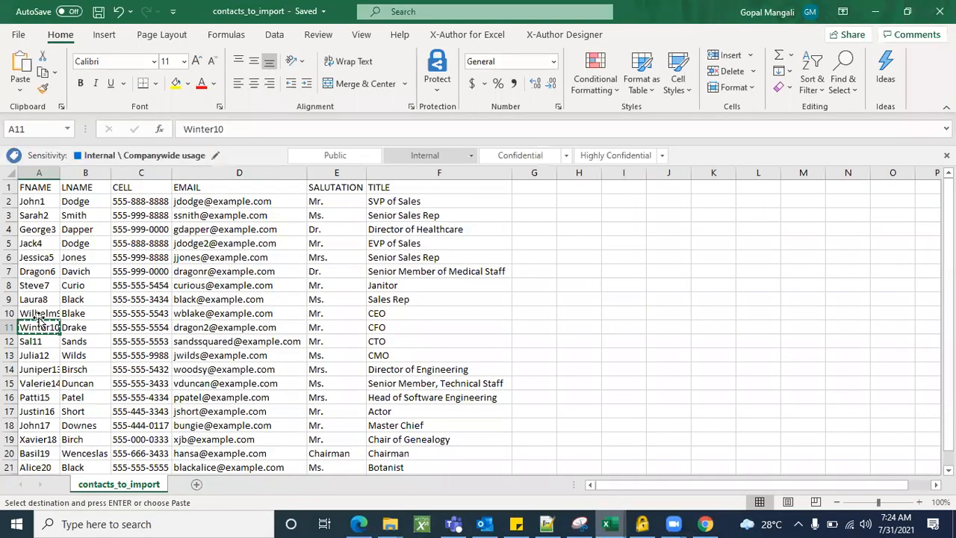
{"action": "left_click", "coordinate": [87, 327]}
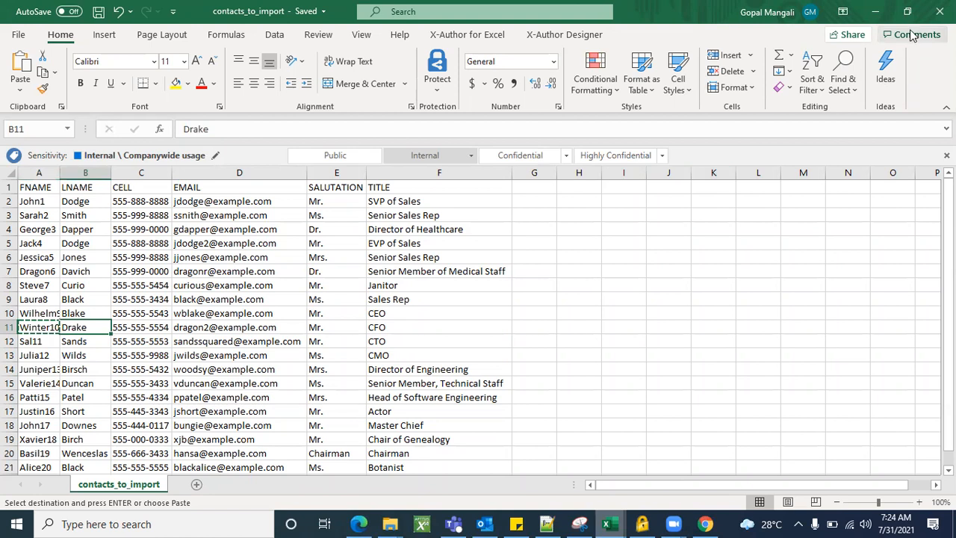
{"action": "left_click", "coordinate": [876, 10]}
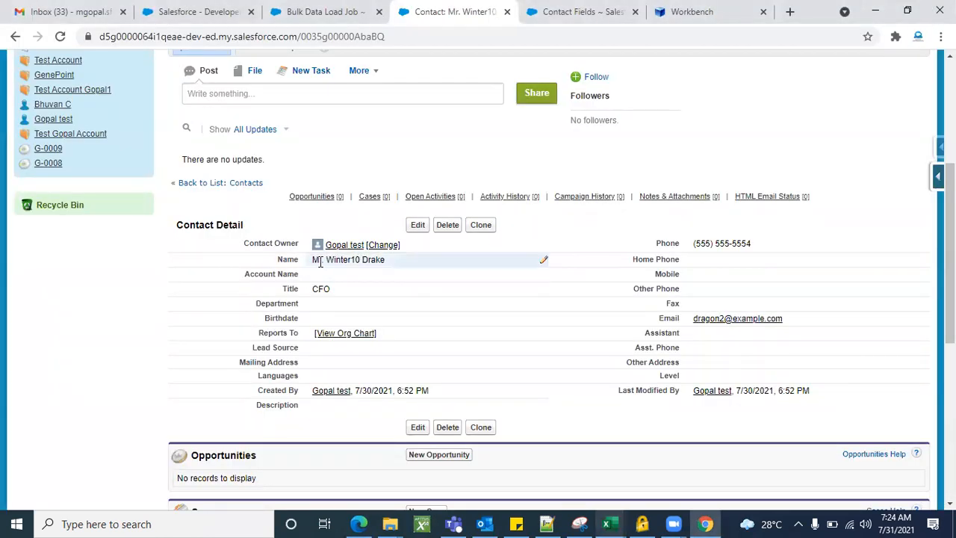
{"action": "key", "text": "alt+Tab"}
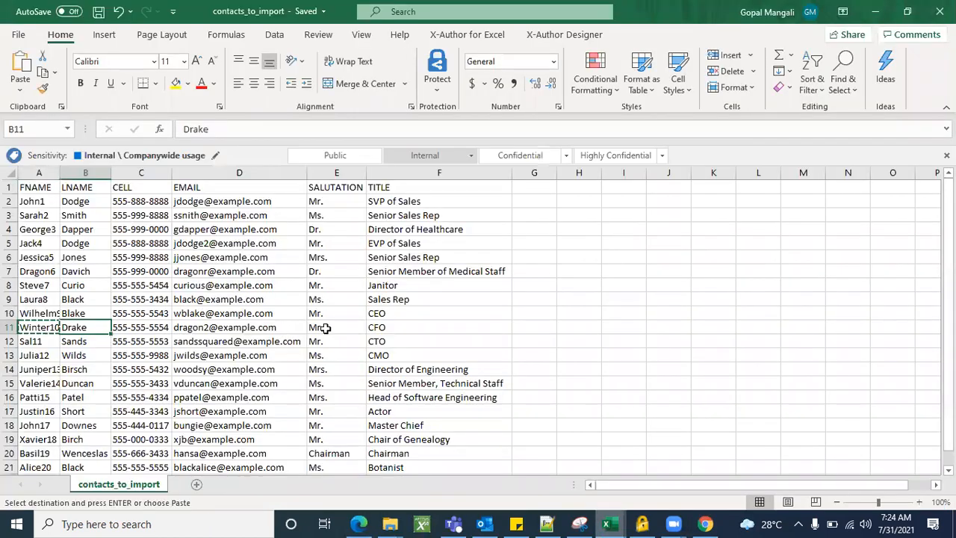
{"action": "left_click", "coordinate": [342, 327]}
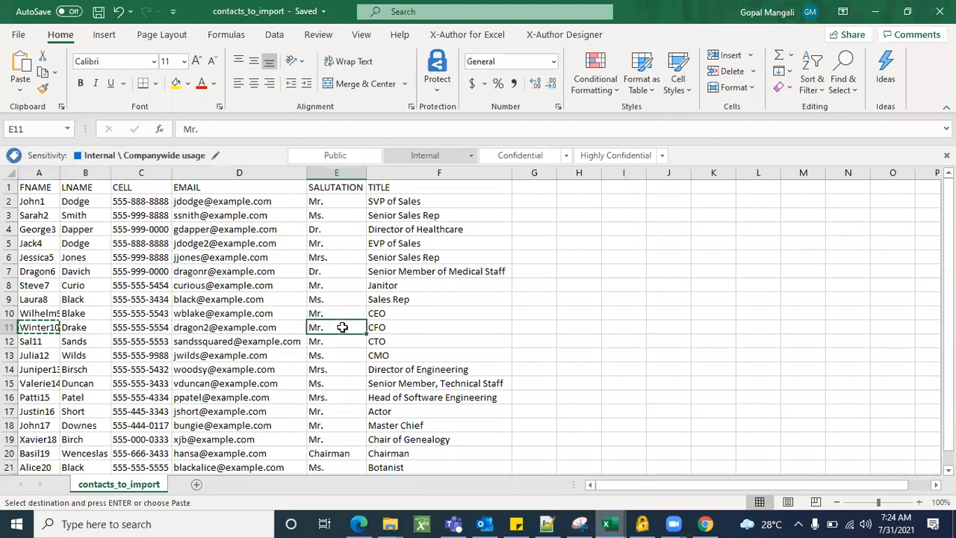
{"action": "left_click", "coordinate": [393, 331]}
{"action": "key", "text": "alt+Tab"}
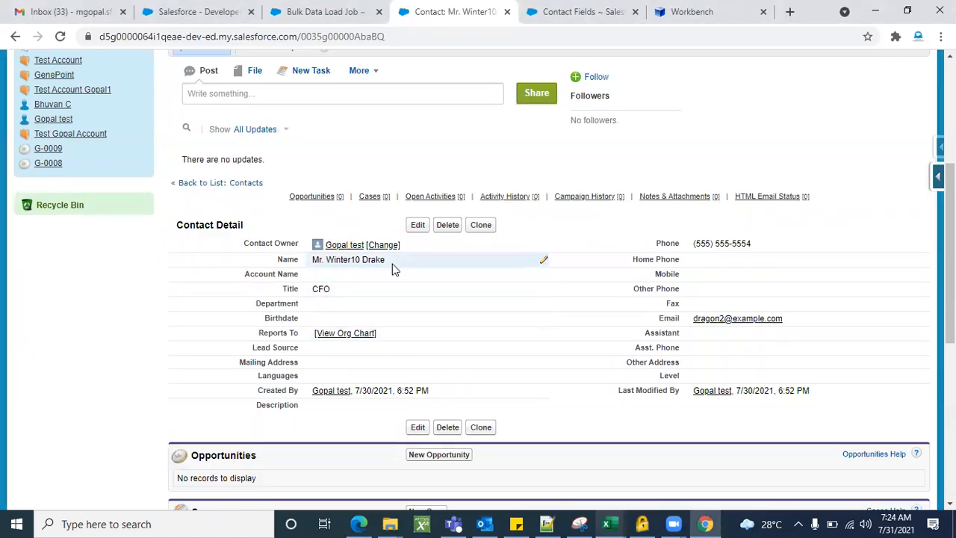
{"action": "key", "text": "alt+Tab"}
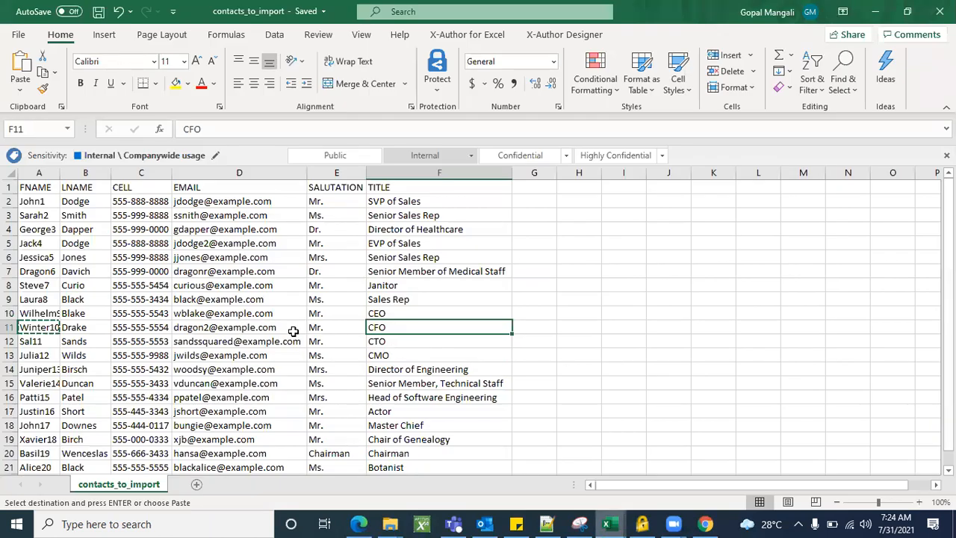
{"action": "left_click", "coordinate": [238, 332]}
{"action": "key", "text": "alt+Tab"}
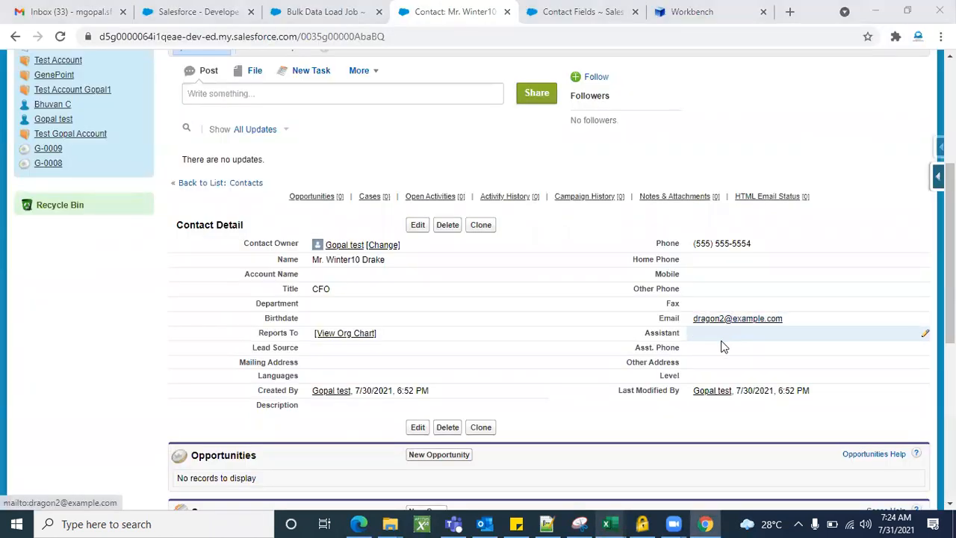
{"action": "key", "text": "alt+Tab"}
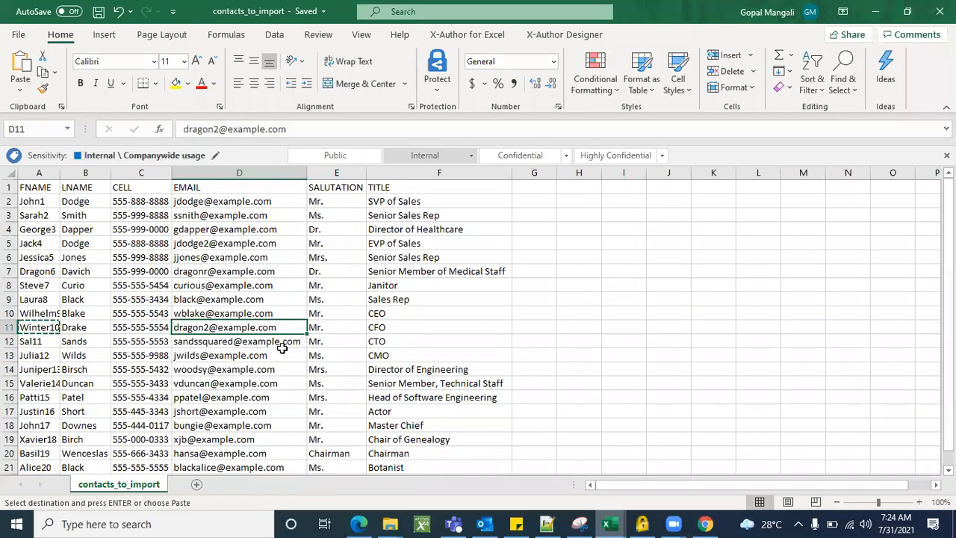
{"action": "key", "text": "alt+Tab"}
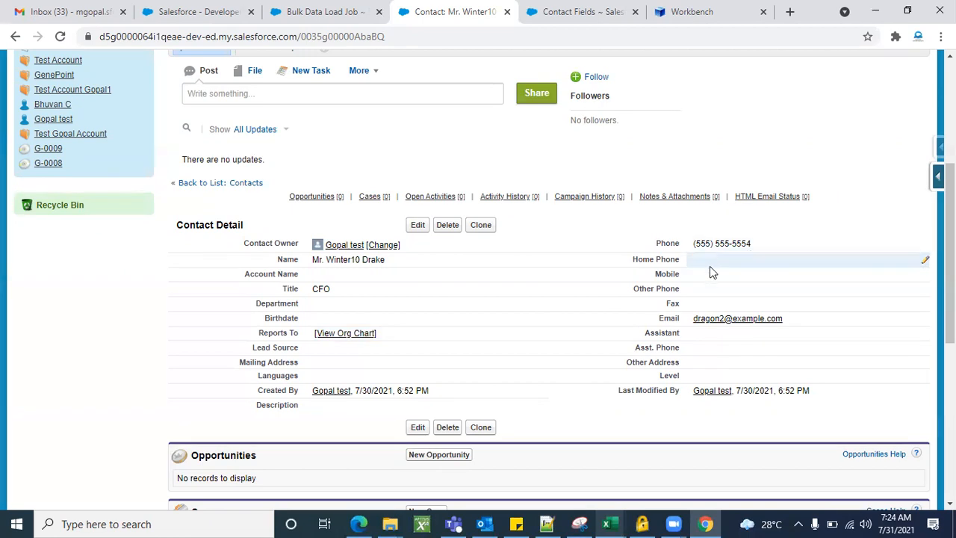
{"action": "key", "text": "alt+Tab"}
{"action": "left_click", "coordinate": [140, 329]}
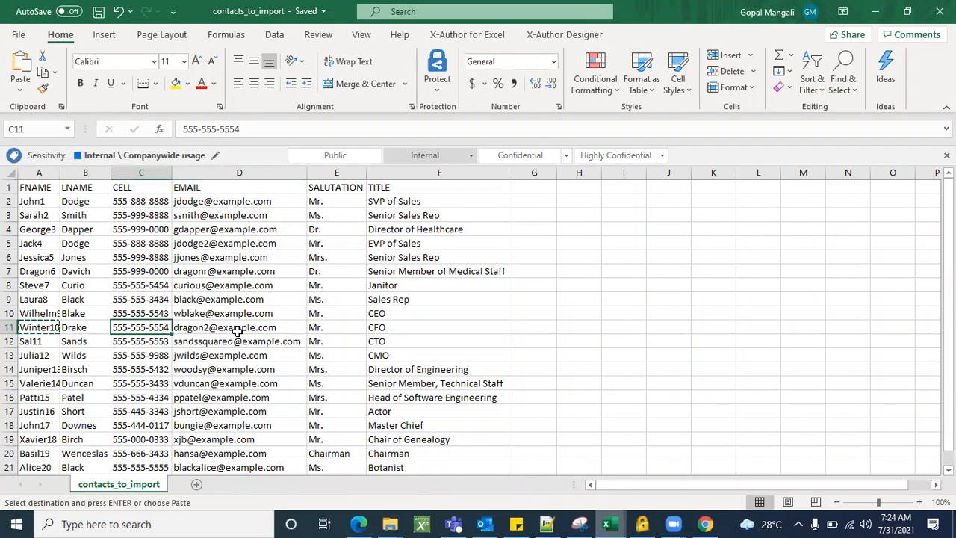
{"action": "key", "text": "alt+Tab"}
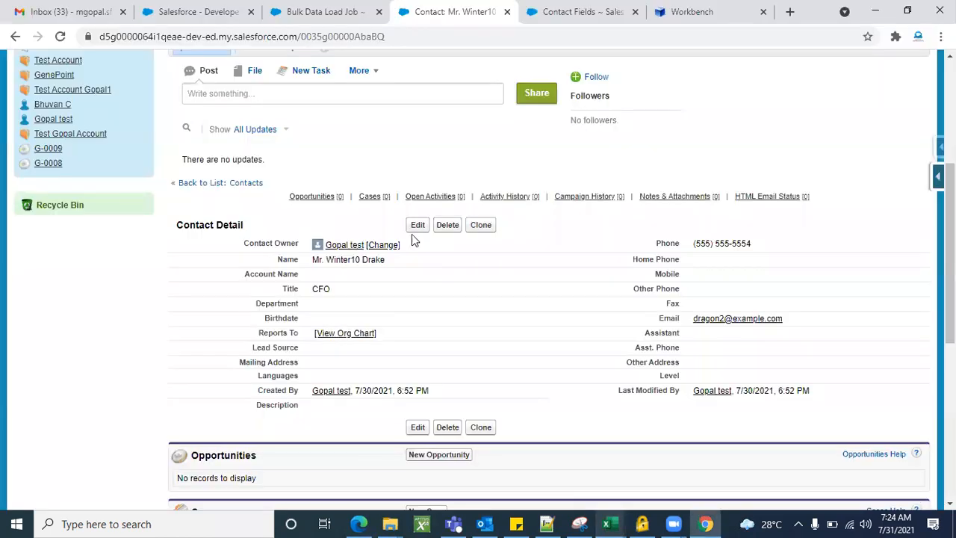
{"action": "left_click", "coordinate": [417, 225]}
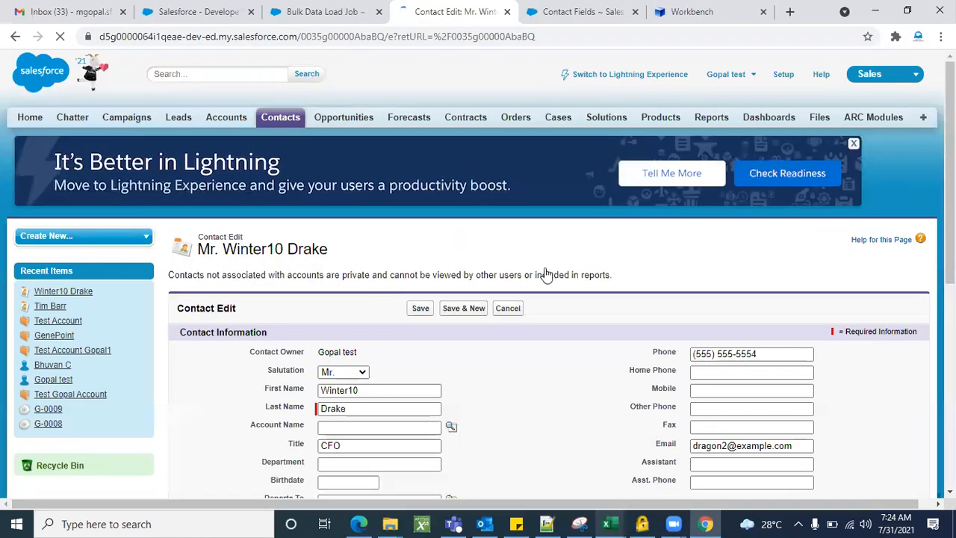
{"action": "scroll", "coordinate": [586, 349], "scroll_direction": "down", "scroll_amount": 2}
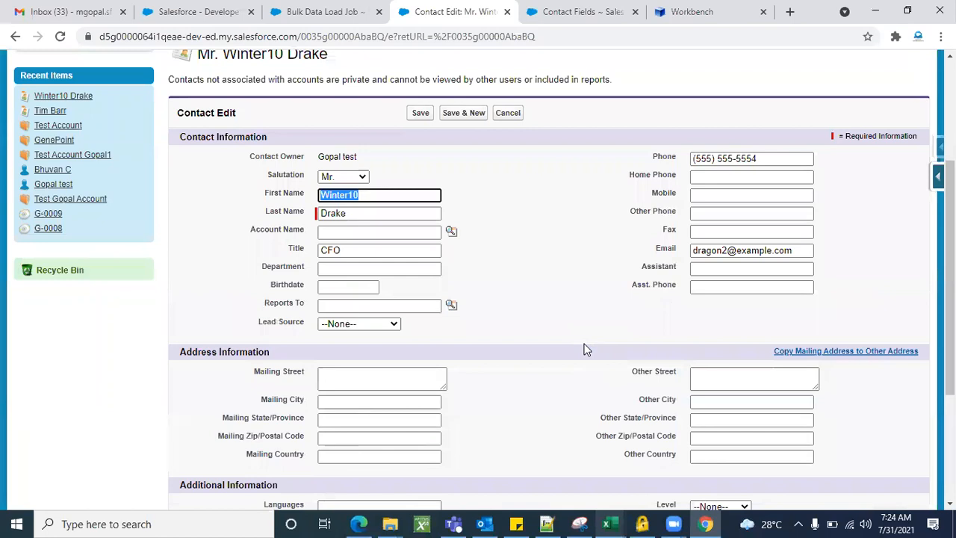
{"action": "left_click", "coordinate": [414, 169]}
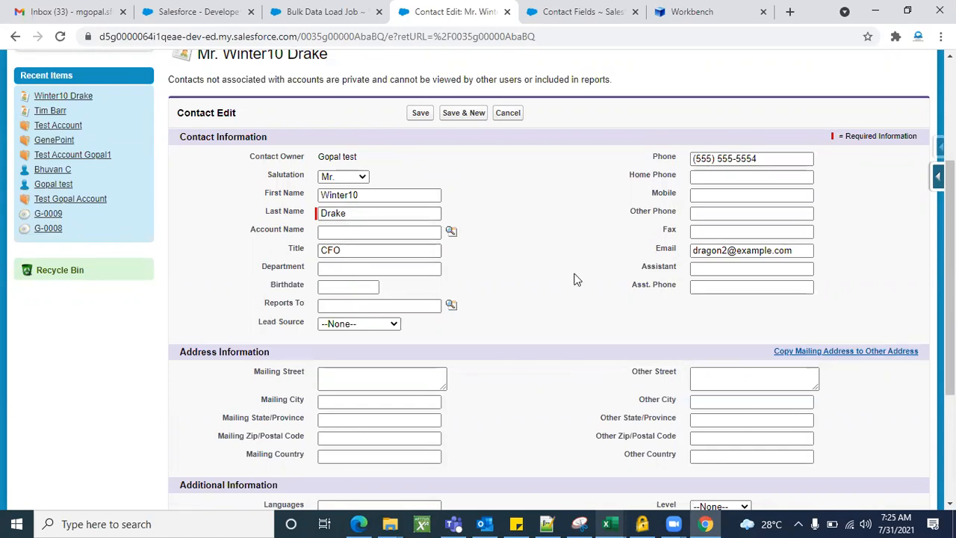
{"action": "scroll", "coordinate": [573, 280], "scroll_direction": "down", "scroll_amount": 1}
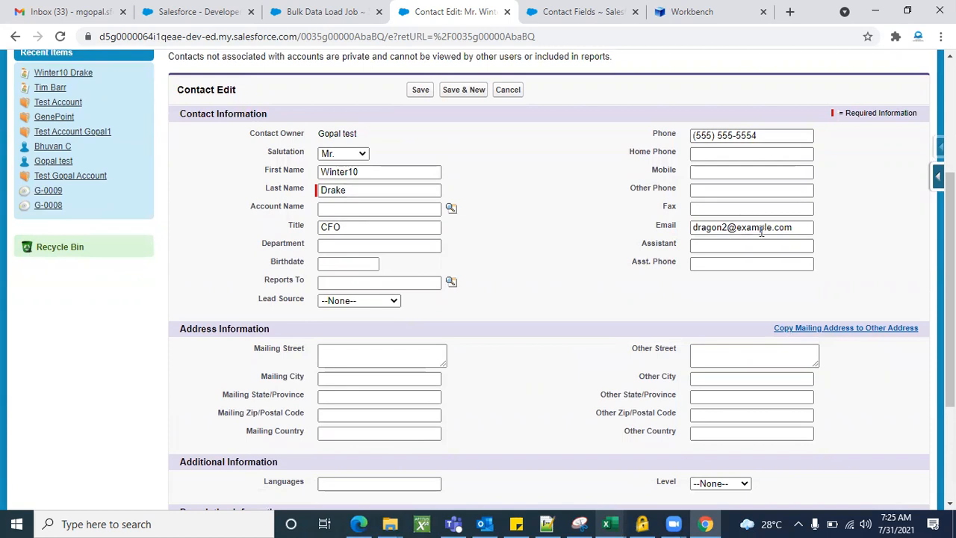
{"action": "scroll", "coordinate": [554, 318], "scroll_direction": "down", "scroll_amount": 2}
{"action": "scroll", "coordinate": [554, 319], "scroll_direction": "up", "scroll_amount": 4}
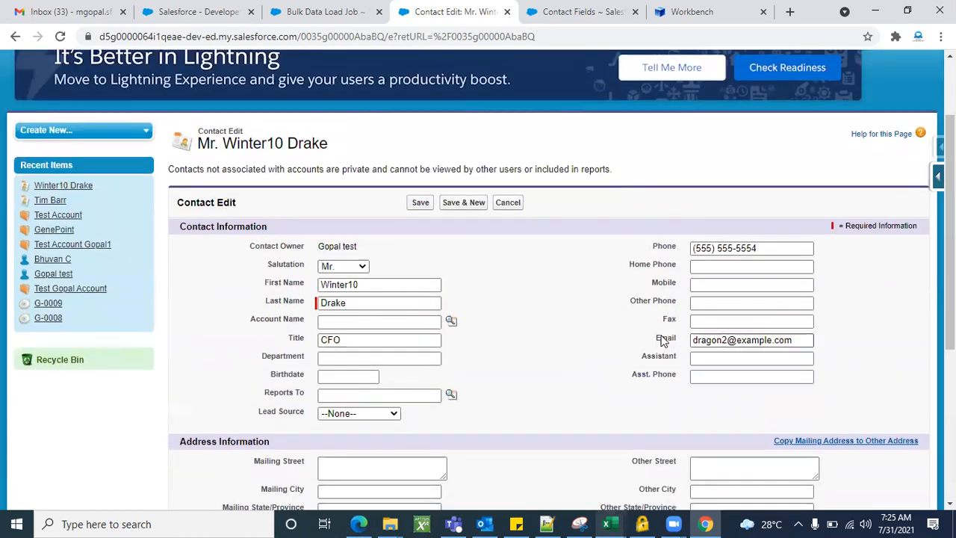
{"action": "left_click", "coordinate": [508, 203]}
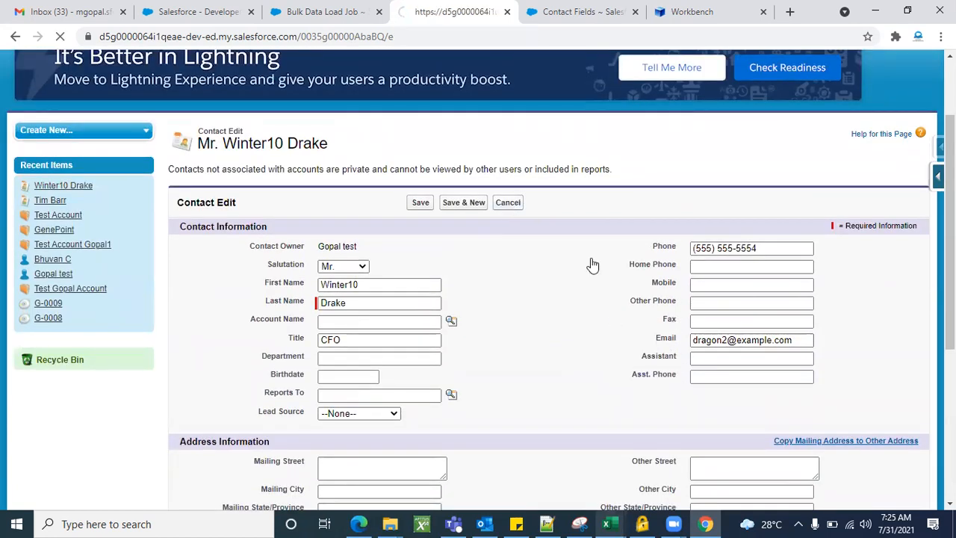
{"action": "scroll", "coordinate": [732, 405], "scroll_direction": "down", "scroll_amount": 3}
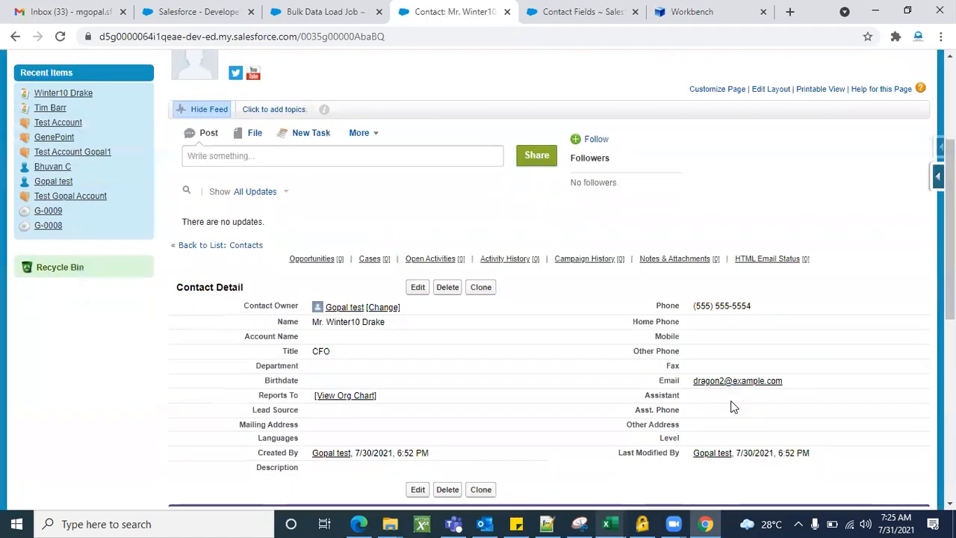
{"action": "scroll", "coordinate": [732, 406], "scroll_direction": "down", "scroll_amount": 5}
{"action": "scroll", "coordinate": [732, 406], "scroll_direction": "up", "scroll_amount": 4}
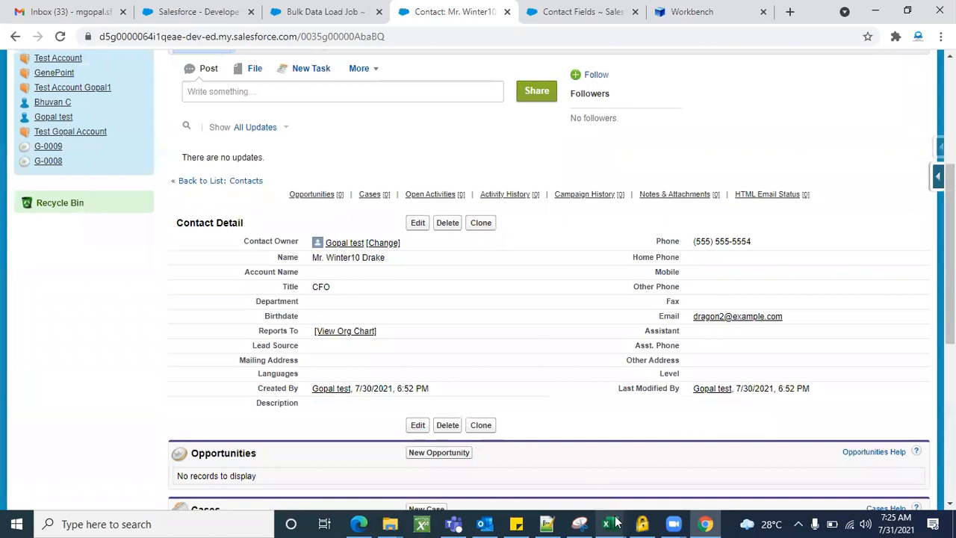
{"action": "left_click", "coordinate": [617, 522]}
{"action": "left_click", "coordinate": [842, 482]}
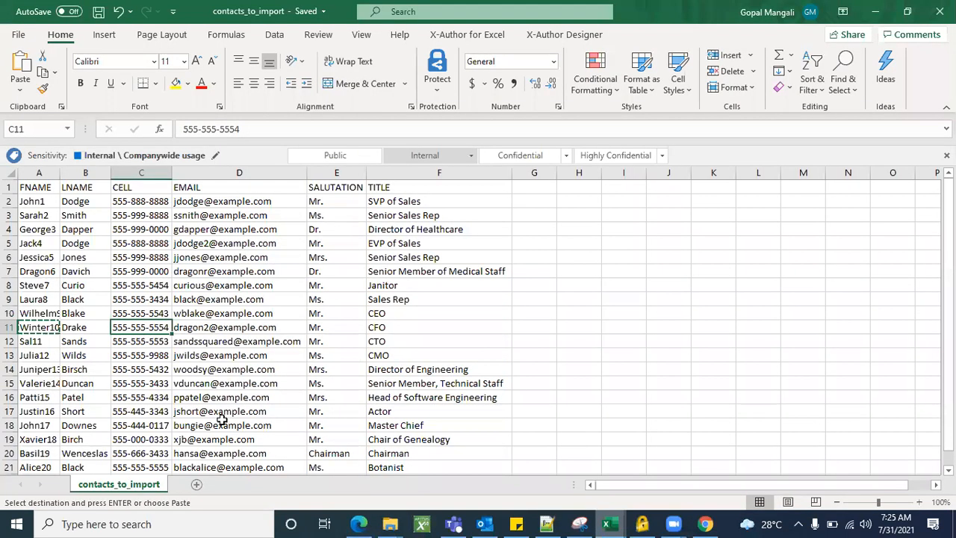
{"action": "scroll", "coordinate": [498, 403], "scroll_direction": "down", "scroll_amount": 3}
{"action": "scroll", "coordinate": [498, 404], "scroll_direction": "up", "scroll_amount": 3}
{"action": "scroll", "coordinate": [581, 403], "scroll_direction": "down", "scroll_amount": 6}
{"action": "scroll", "coordinate": [580, 404], "scroll_direction": "up", "scroll_amount": 4}
{"action": "scroll", "coordinate": [581, 404], "scroll_direction": "up", "scroll_amount": 2}
{"action": "left_click", "coordinate": [882, 11]}
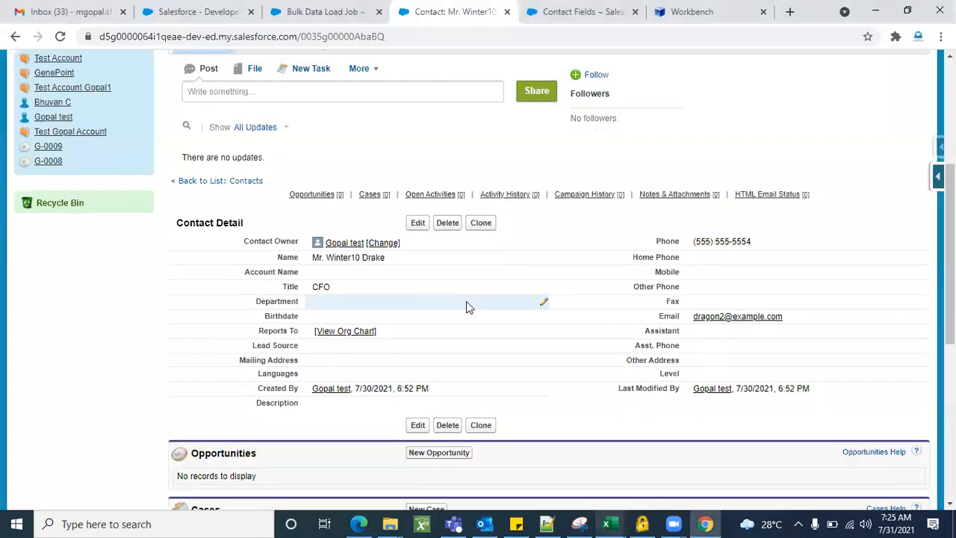
From the Bulk Data Load Job tab, search Quick Find for 'data import' and open Data Import Wizard
{"action": "left_click", "coordinate": [324, 15]}
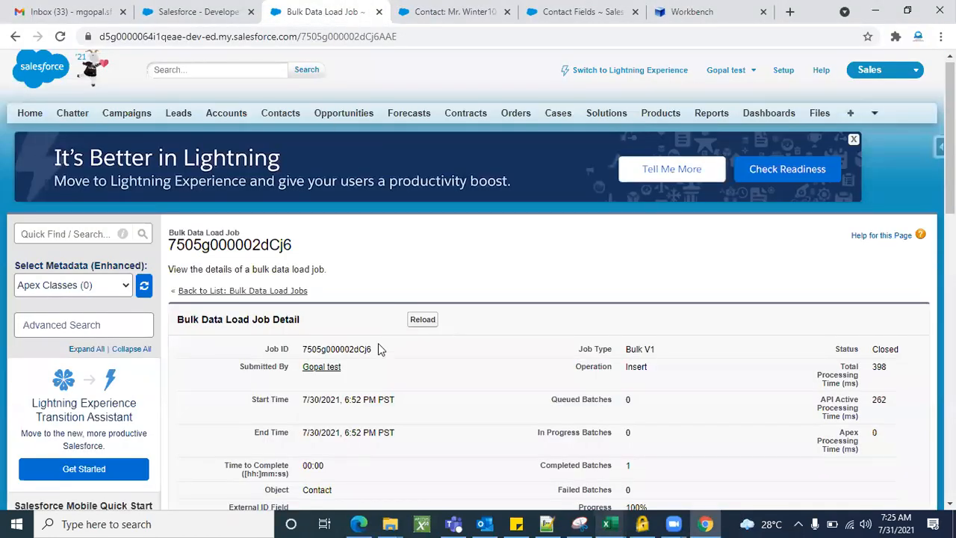
{"action": "scroll", "coordinate": [378, 343], "scroll_direction": "down", "scroll_amount": 7}
{"action": "scroll", "coordinate": [378, 343], "scroll_direction": "up", "scroll_amount": 5}
{"action": "scroll", "coordinate": [378, 346], "scroll_direction": "up", "scroll_amount": 2}
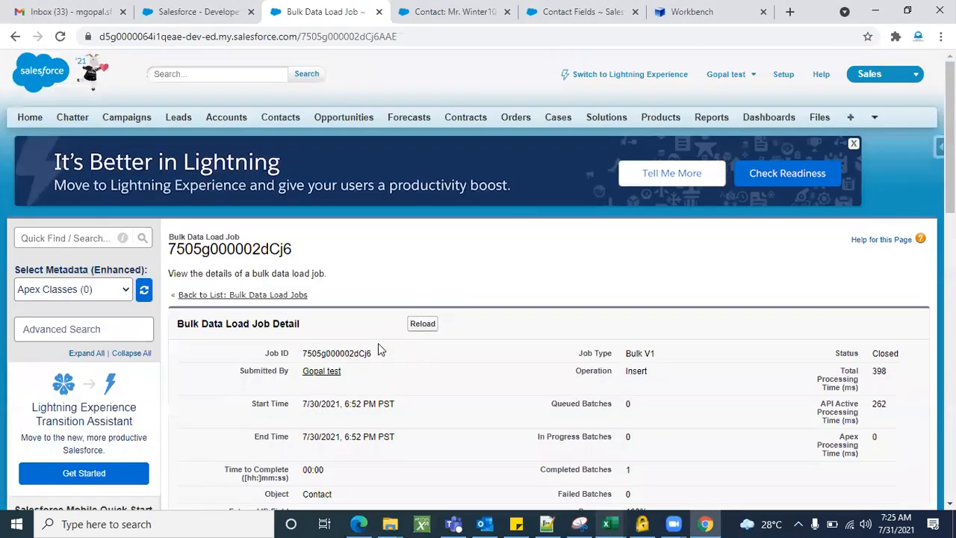
{"action": "left_click", "coordinate": [30, 238]}
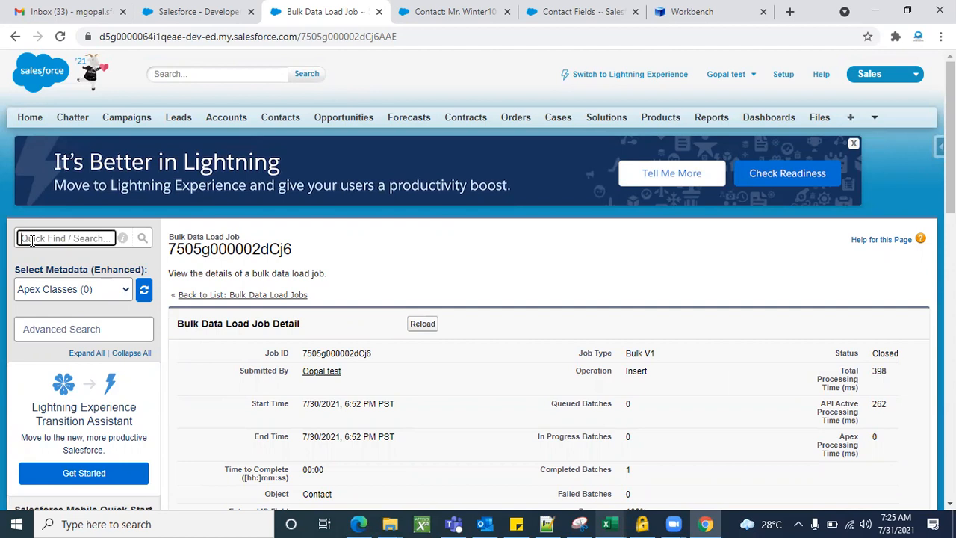
{"action": "type", "text": "data"}
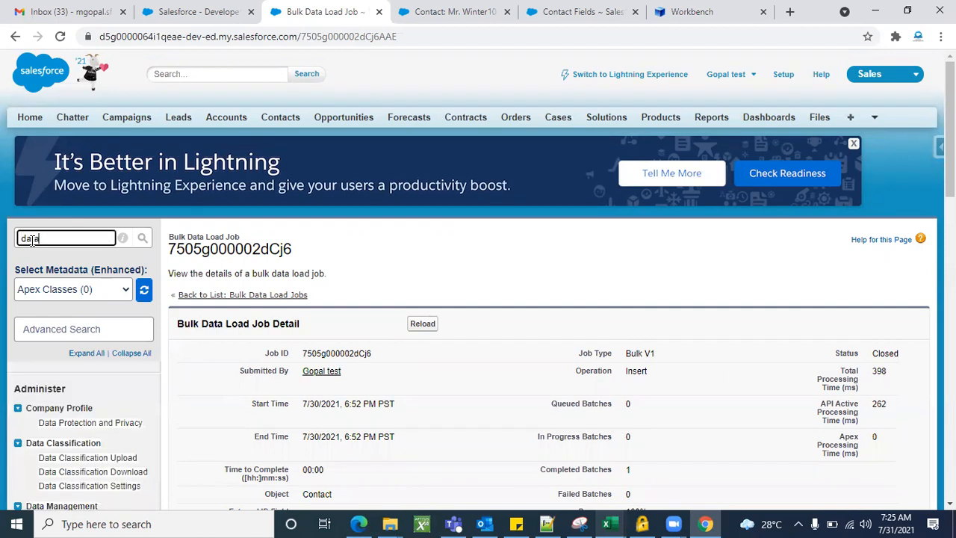
{"action": "scroll", "coordinate": [101, 310], "scroll_direction": "down", "scroll_amount": 2}
{"action": "type", "text": "i"}
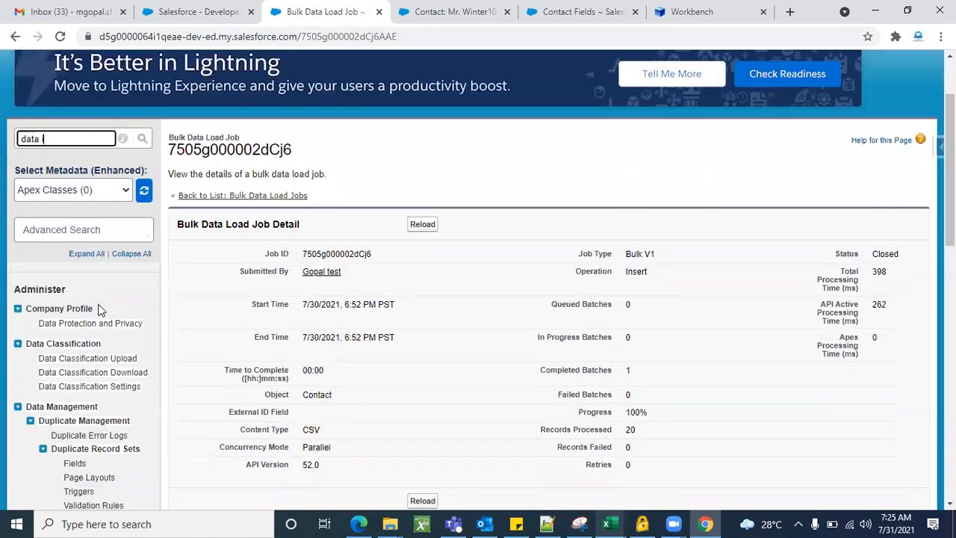
{"action": "type", "text": "mport"}
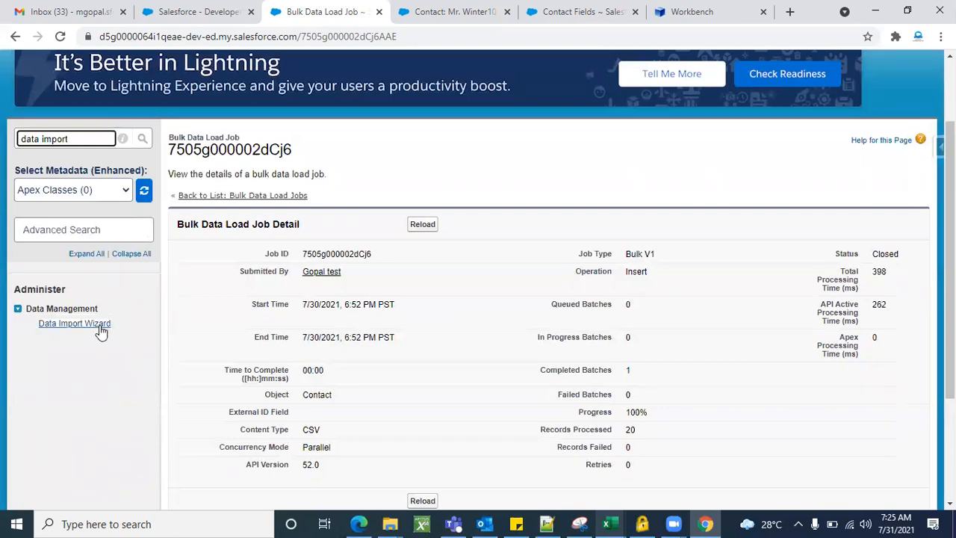
{"action": "left_click", "coordinate": [100, 326]}
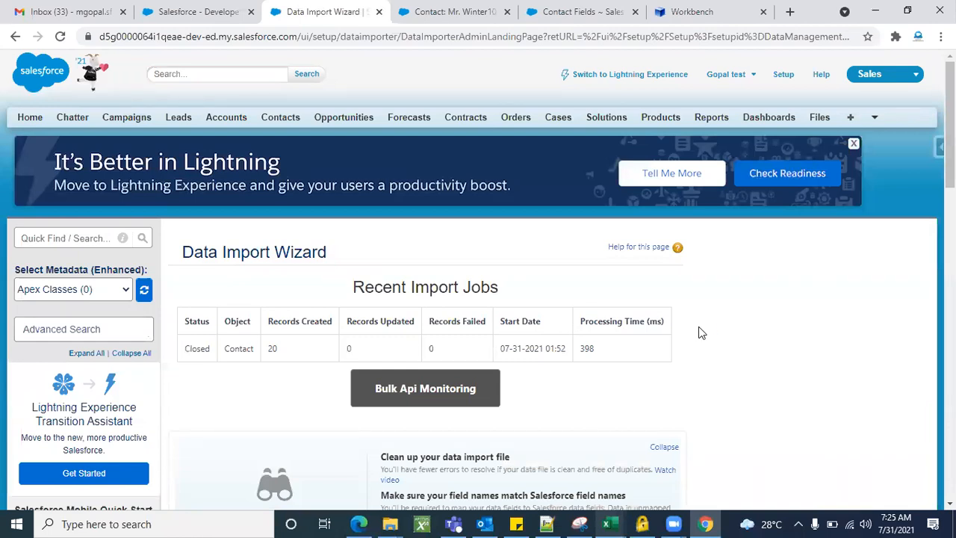
{"action": "scroll", "coordinate": [699, 332], "scroll_direction": "down", "scroll_amount": 6}
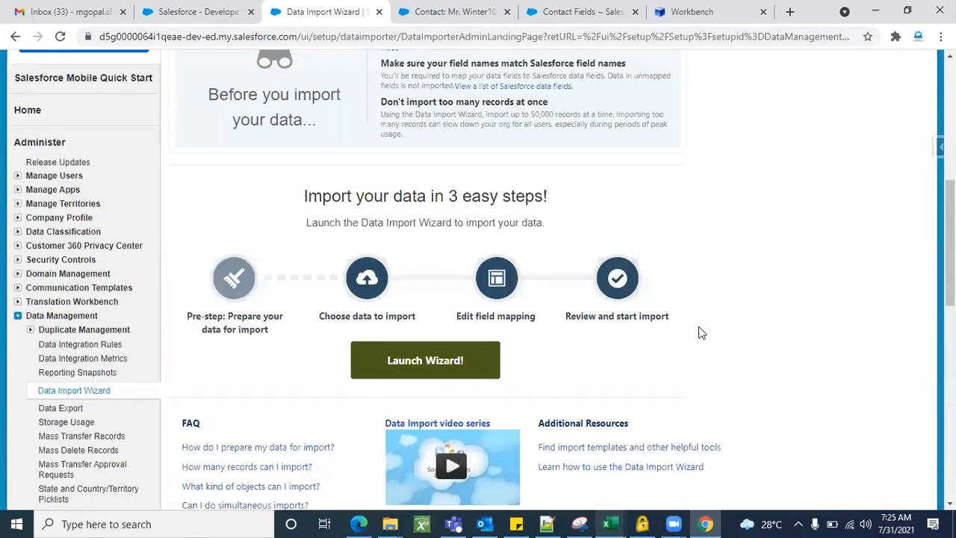
Launch the wizard, view the Custom objects list, then return to Standard objects
{"action": "left_click", "coordinate": [468, 364]}
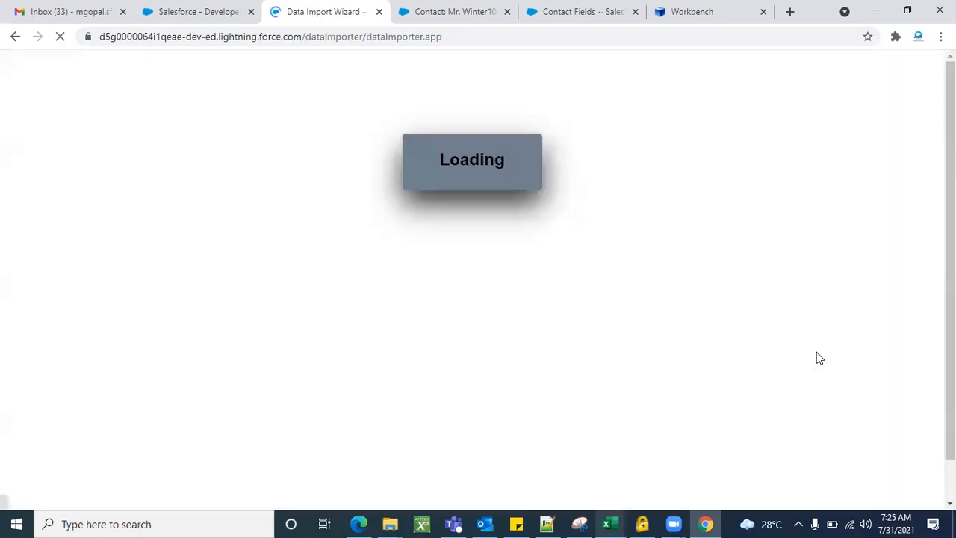
{"action": "scroll", "coordinate": [331, 388], "scroll_direction": "down", "scroll_amount": 1}
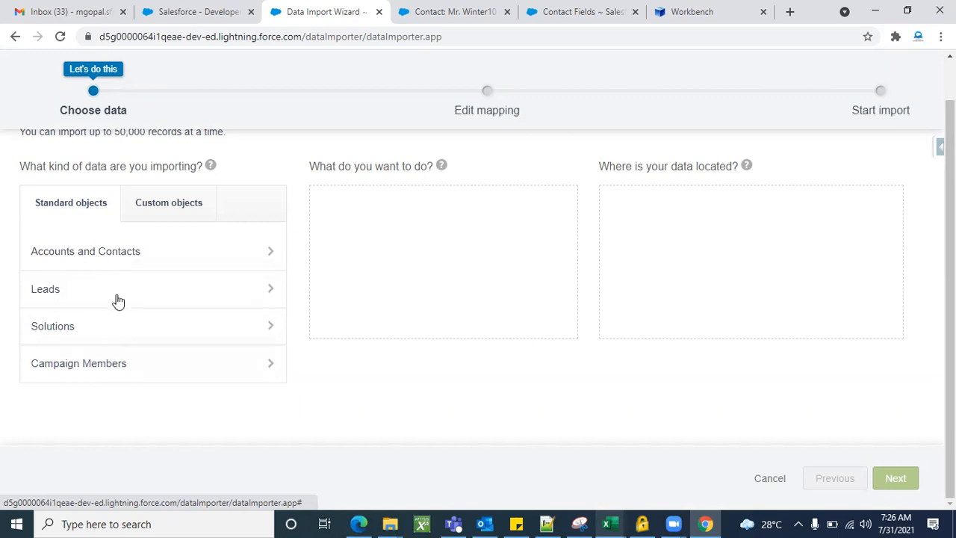
{"action": "left_click", "coordinate": [177, 214]}
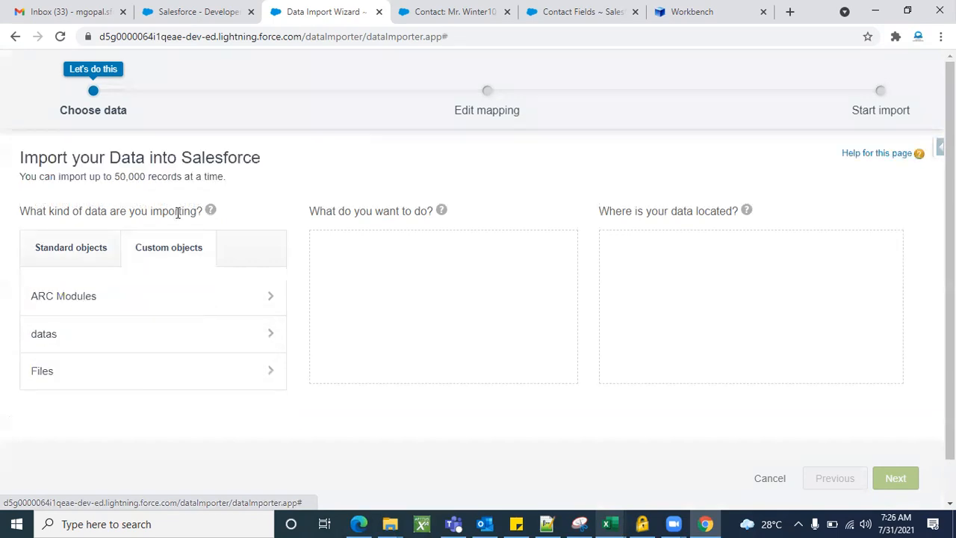
{"action": "scroll", "coordinate": [119, 400], "scroll_direction": "down", "scroll_amount": 1}
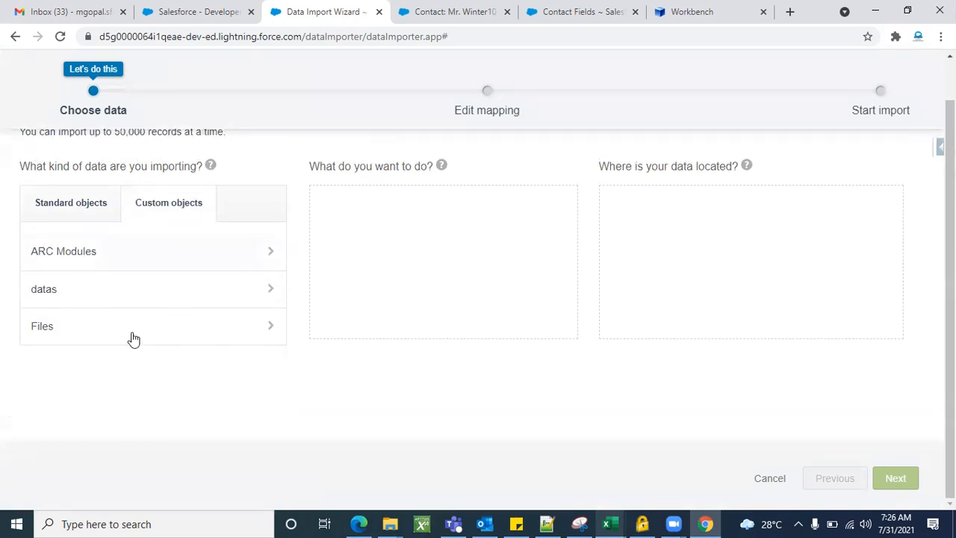
{"action": "scroll", "coordinate": [114, 343], "scroll_direction": "up", "scroll_amount": 1}
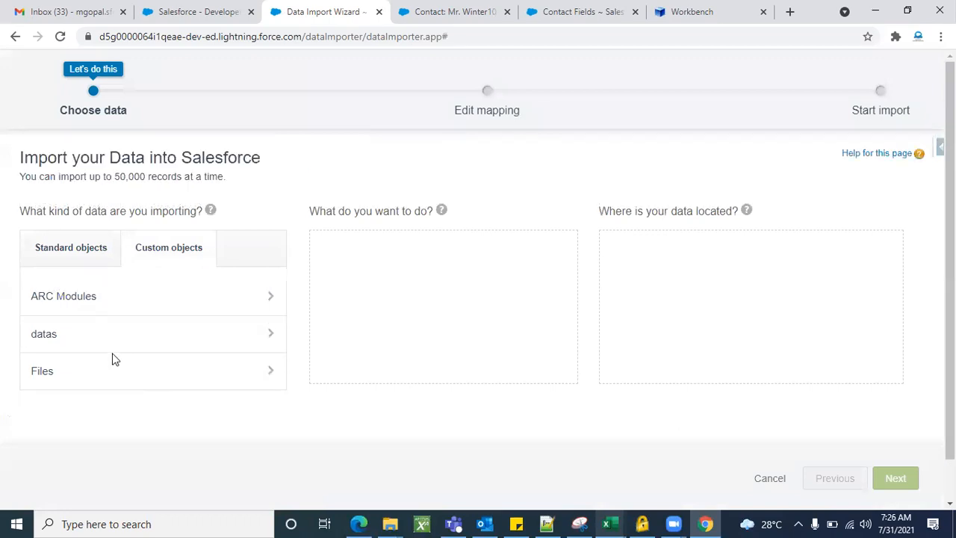
{"action": "left_click", "coordinate": [90, 255]}
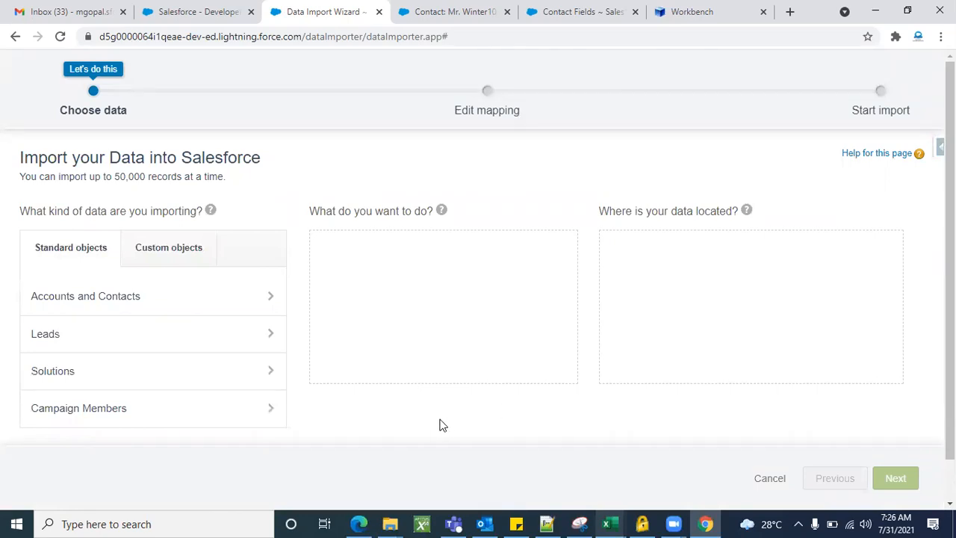
{"action": "scroll", "coordinate": [439, 425], "scroll_direction": "down", "scroll_amount": 1}
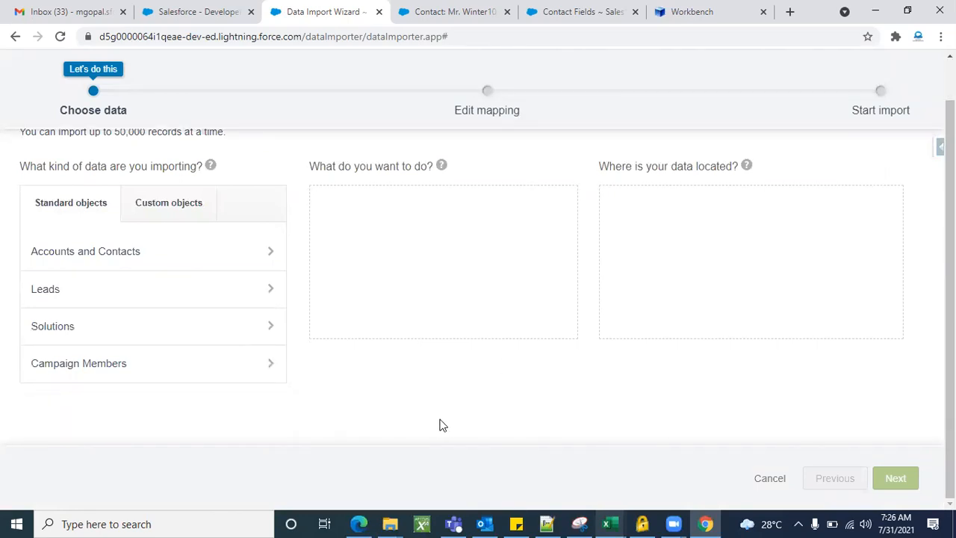
{"action": "scroll", "coordinate": [440, 425], "scroll_direction": "up", "scroll_amount": 1}
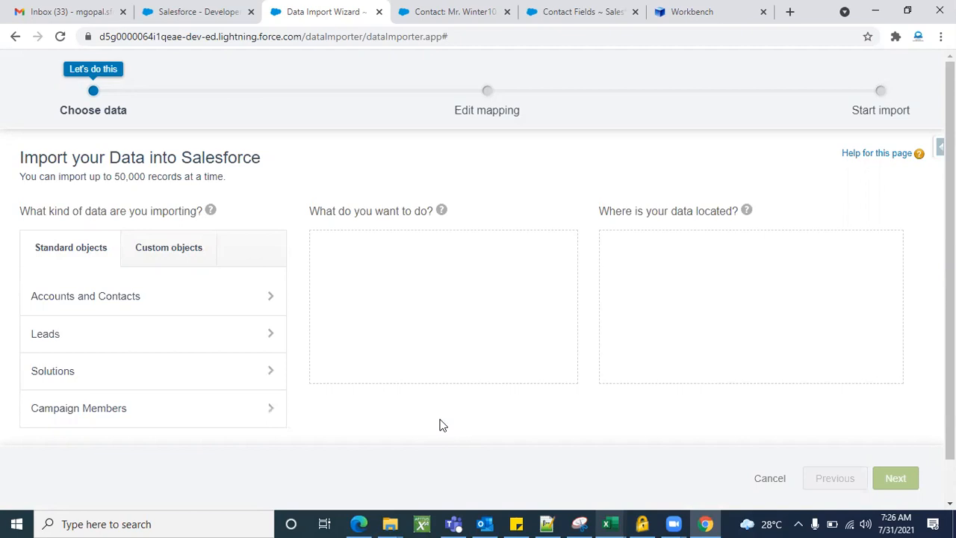
Select Accounts and Contacts under Standard objects, then bring the dataloader.io Edge window forward
{"action": "left_click", "coordinate": [194, 298]}
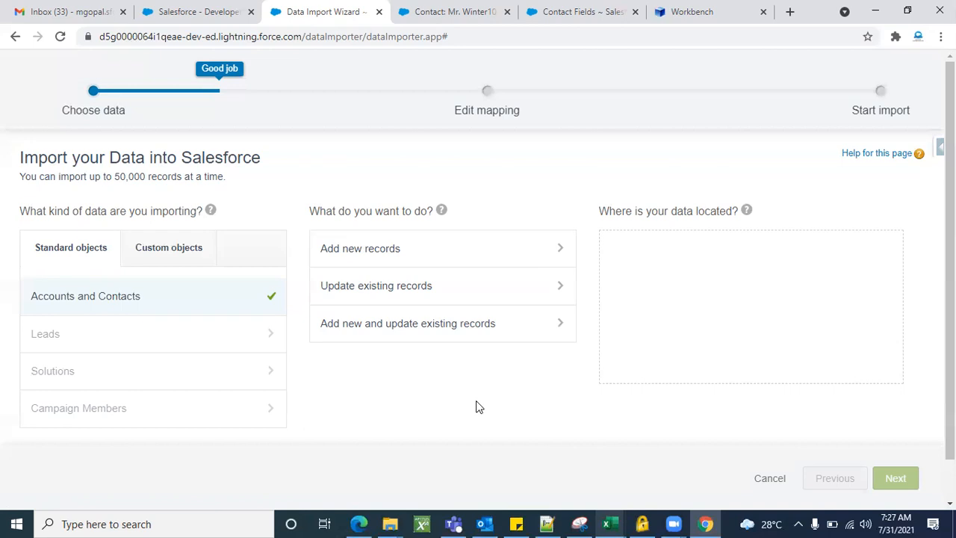
{"action": "scroll", "coordinate": [479, 407], "scroll_direction": "down", "scroll_amount": 1}
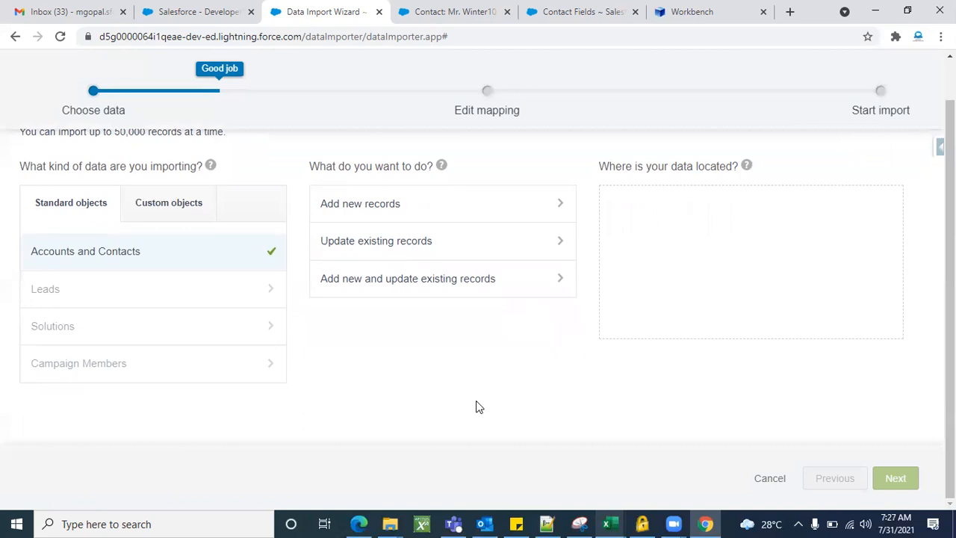
{"action": "scroll", "coordinate": [479, 408], "scroll_direction": "up", "scroll_amount": 1}
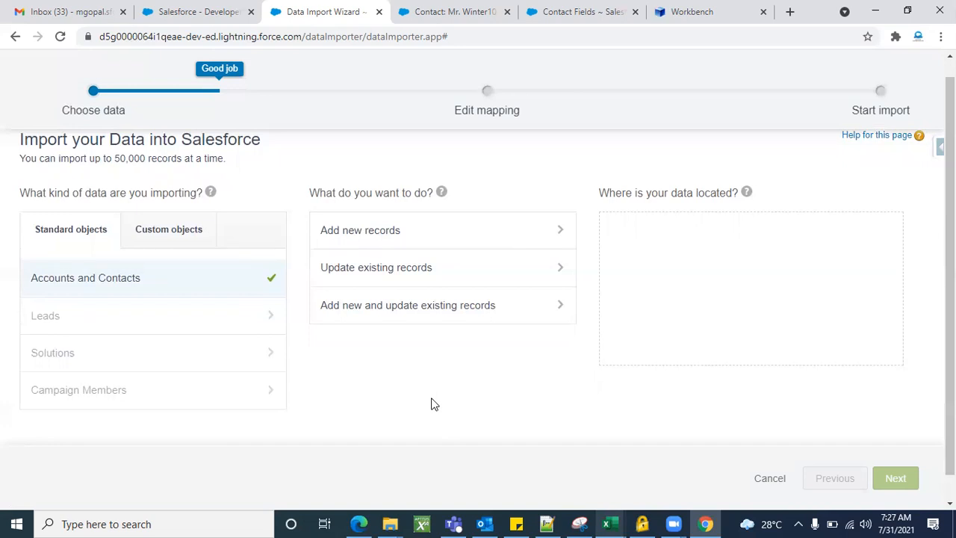
{"action": "scroll", "coordinate": [431, 404], "scroll_direction": "up", "scroll_amount": 1}
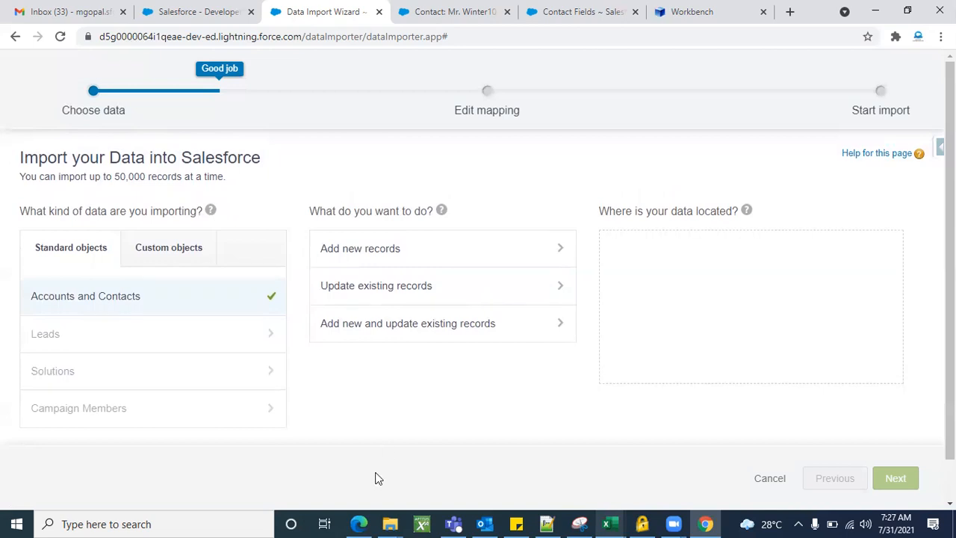
{"action": "left_click", "coordinate": [360, 522]}
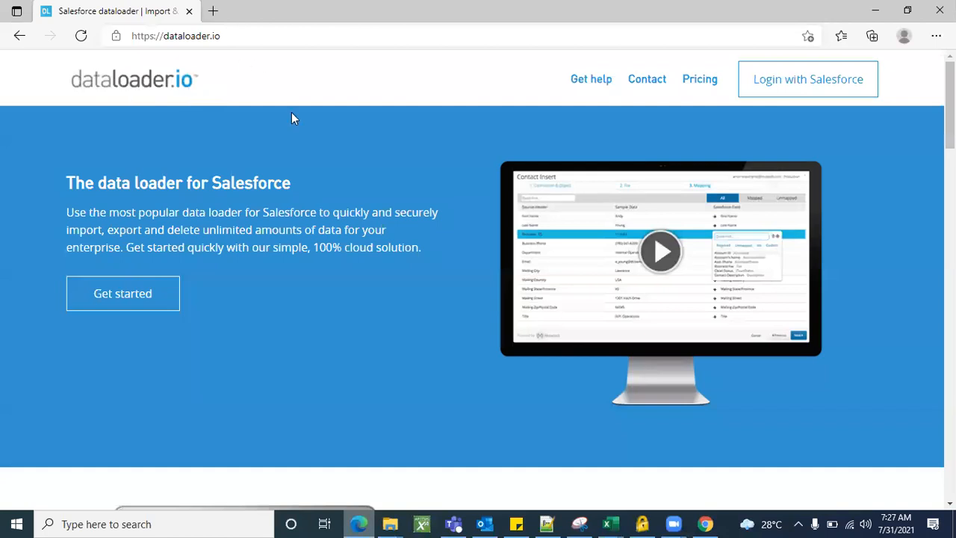
Review the Data Loader setup page's Windows and Mac download options
{"action": "left_click", "coordinate": [875, 15]}
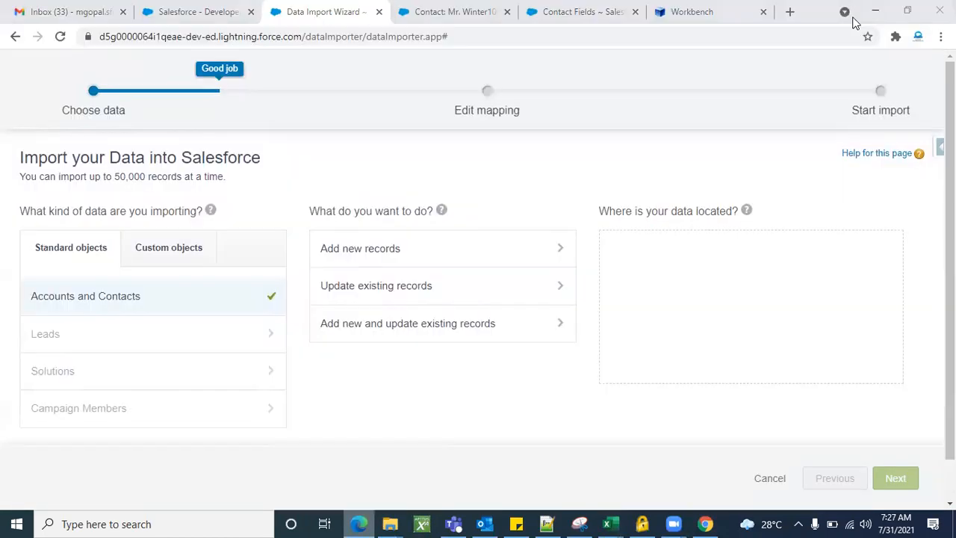
{"action": "left_click", "coordinate": [226, 19]}
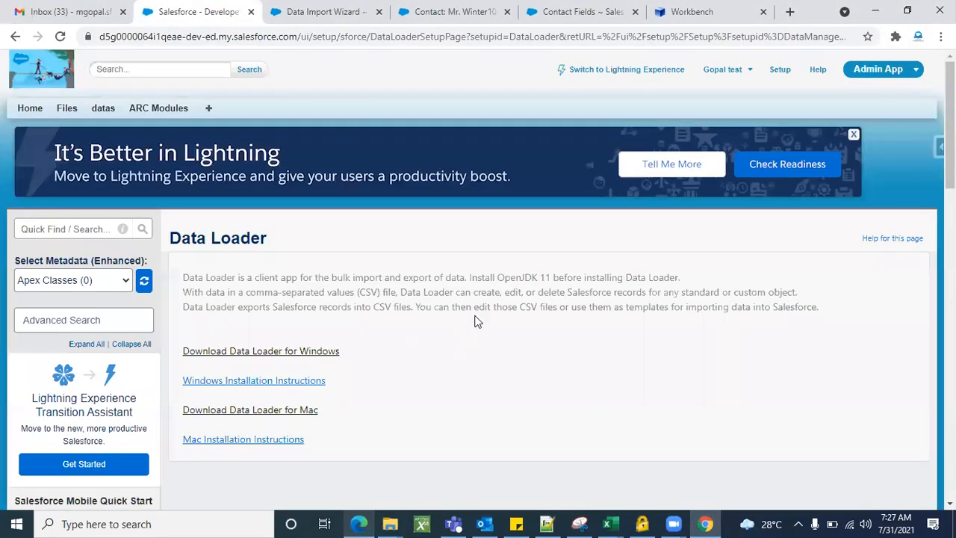
{"action": "scroll", "coordinate": [454, 374], "scroll_direction": "down", "scroll_amount": 1}
{"action": "scroll", "coordinate": [453, 374], "scroll_direction": "down", "scroll_amount": 1}
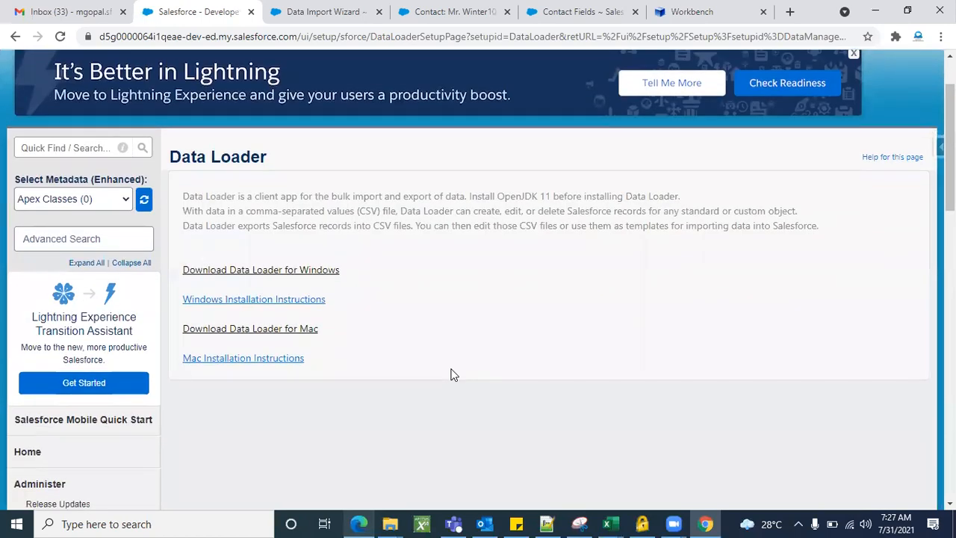
{"action": "scroll", "coordinate": [454, 375], "scroll_direction": "up", "scroll_amount": 1}
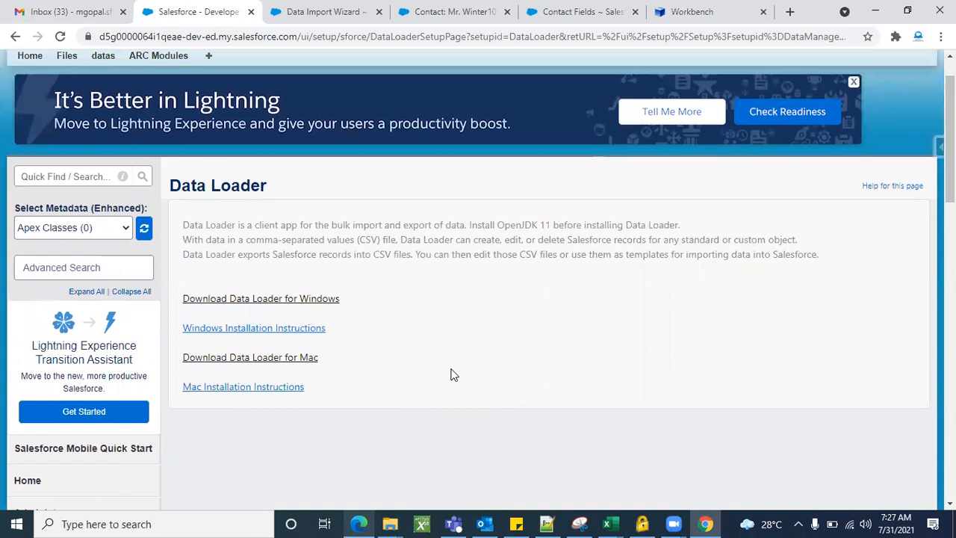
{"action": "scroll", "coordinate": [453, 375], "scroll_direction": "down", "scroll_amount": 1}
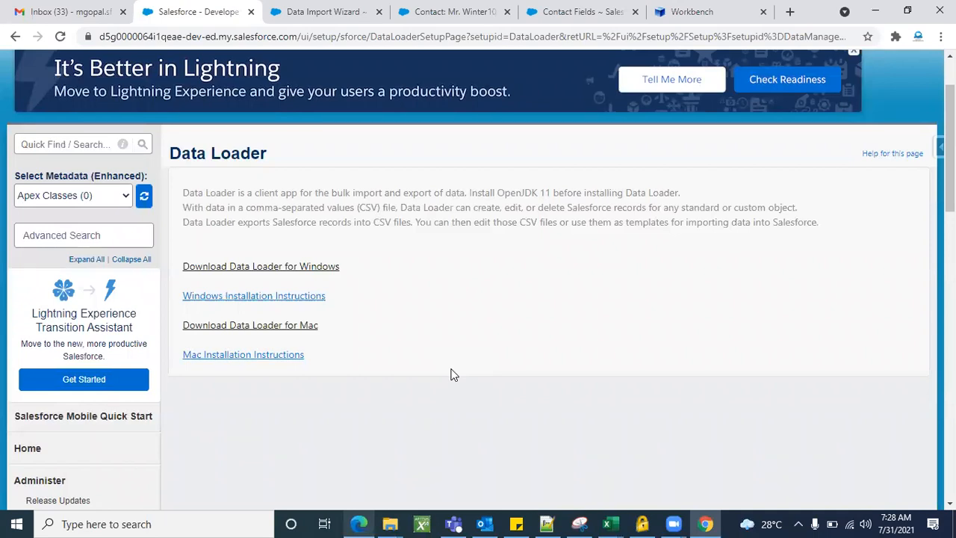
{"action": "scroll", "coordinate": [454, 375], "scroll_direction": "up", "scroll_amount": 3}
{"action": "scroll", "coordinate": [454, 374], "scroll_direction": "down", "scroll_amount": 1}
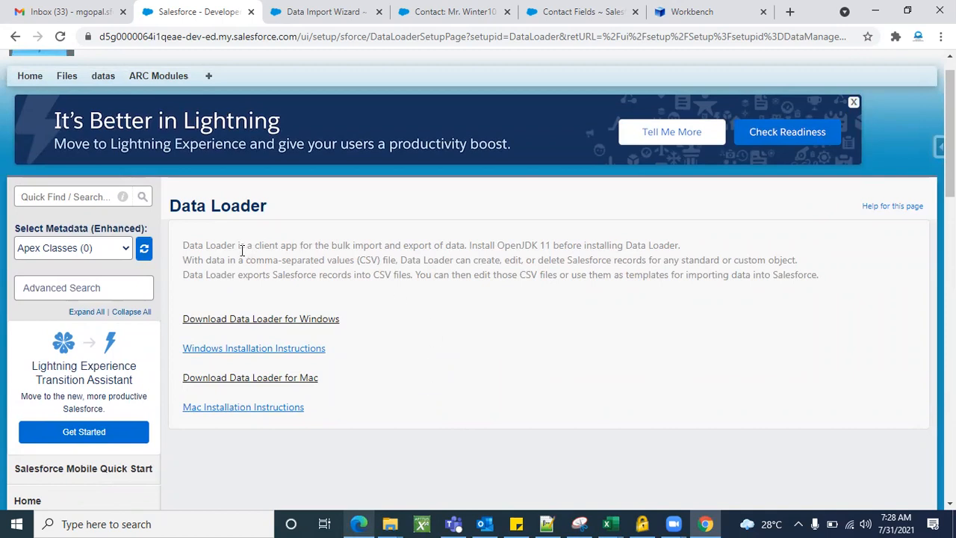
Bring the dataloader.io website back to the front in Edge
{"action": "left_click", "coordinate": [359, 523]}
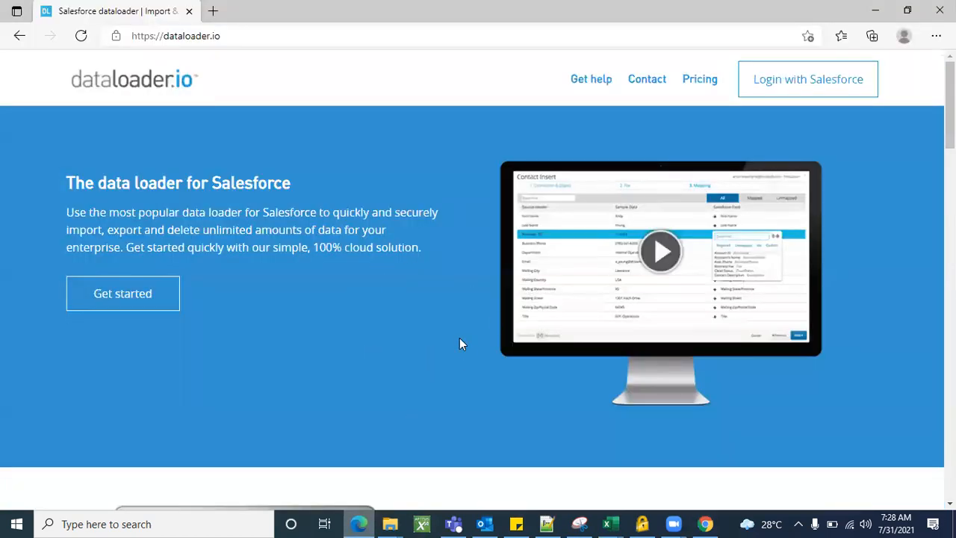
{"action": "left_click", "coordinate": [875, 10]}
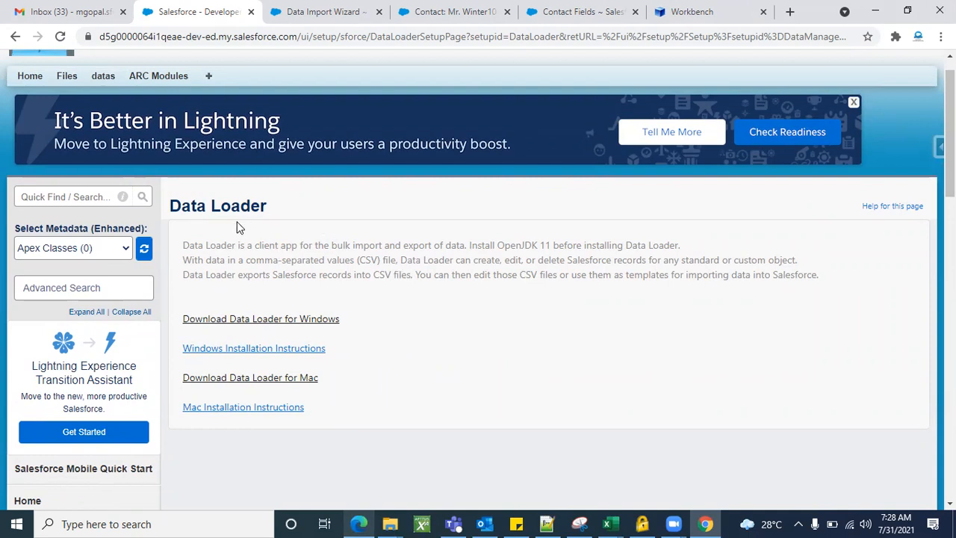
{"action": "left_click", "coordinate": [356, 523]}
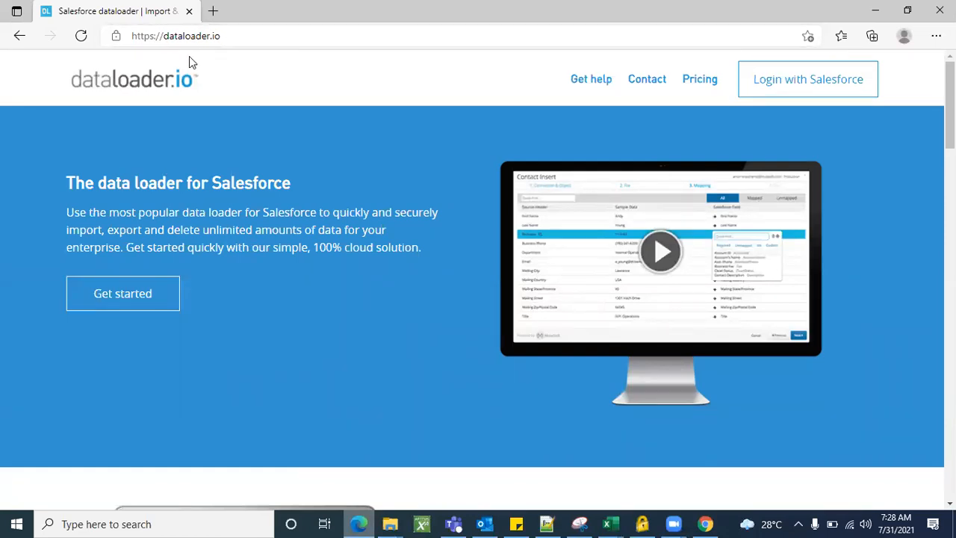
Start Login with Salesforce from dataloader.io, keeping the Production environment
{"action": "left_click", "coordinate": [804, 89]}
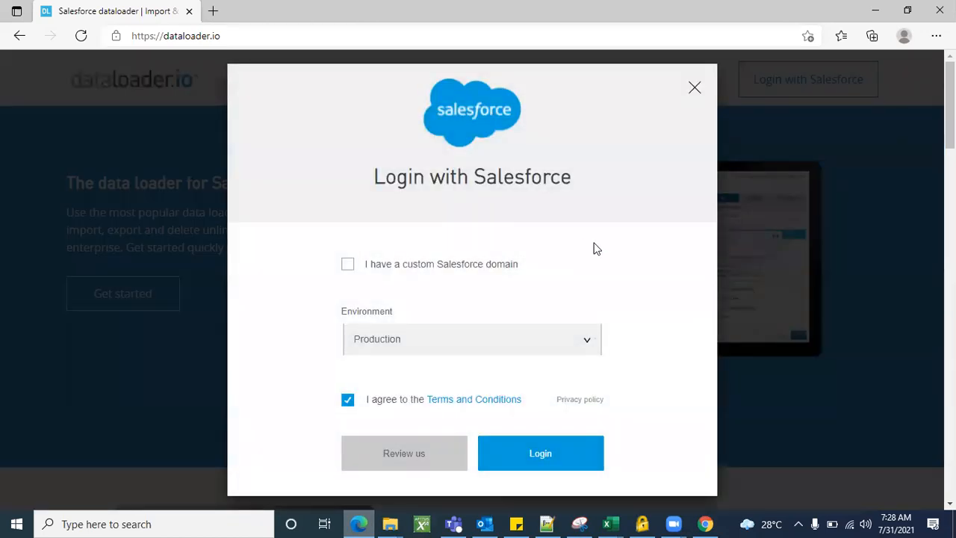
{"action": "scroll", "coordinate": [595, 248], "scroll_direction": "down", "scroll_amount": 1}
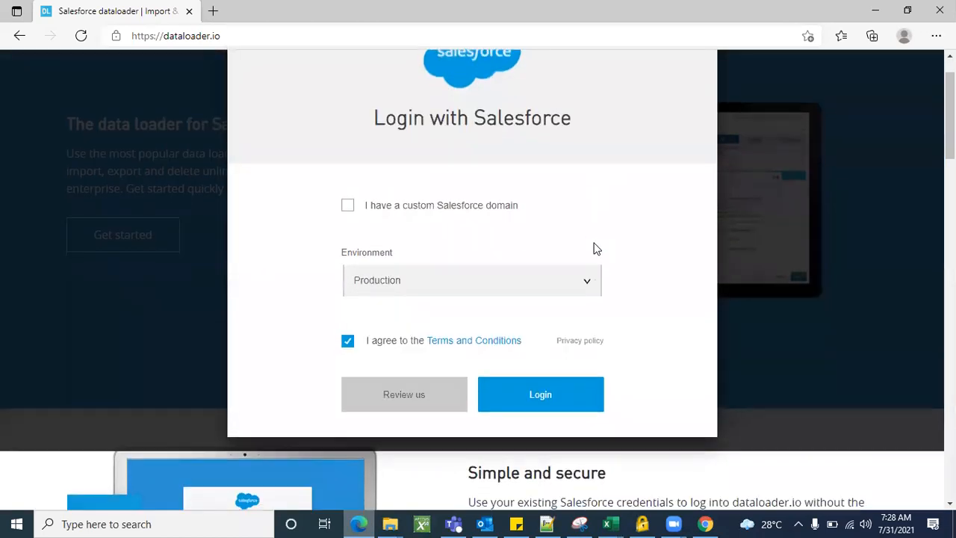
{"action": "left_click", "coordinate": [396, 284]}
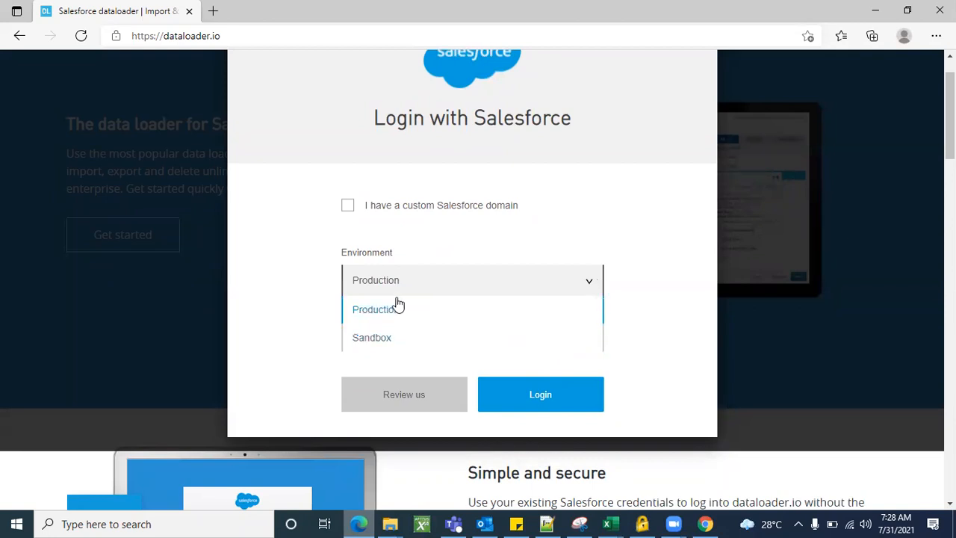
{"action": "left_click", "coordinate": [396, 312]}
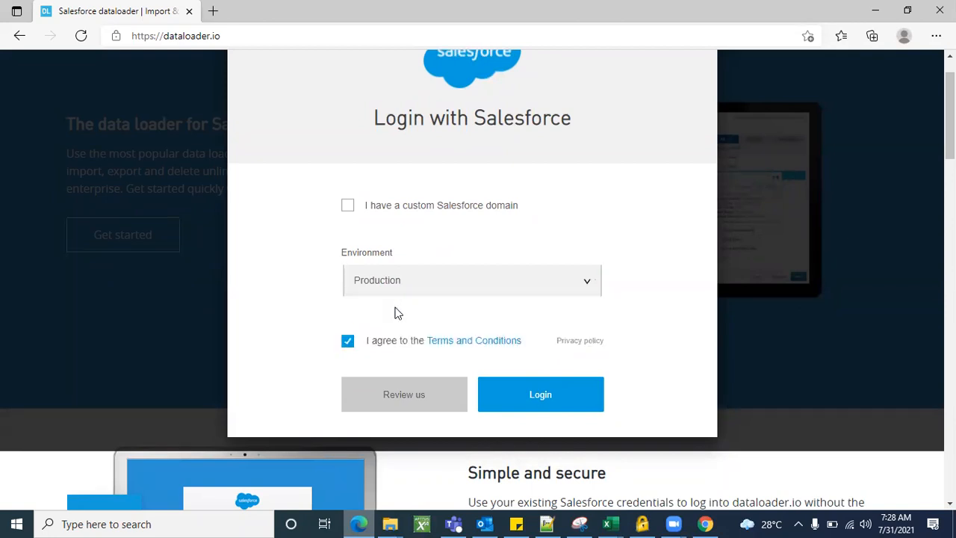
{"action": "left_click", "coordinate": [525, 394]}
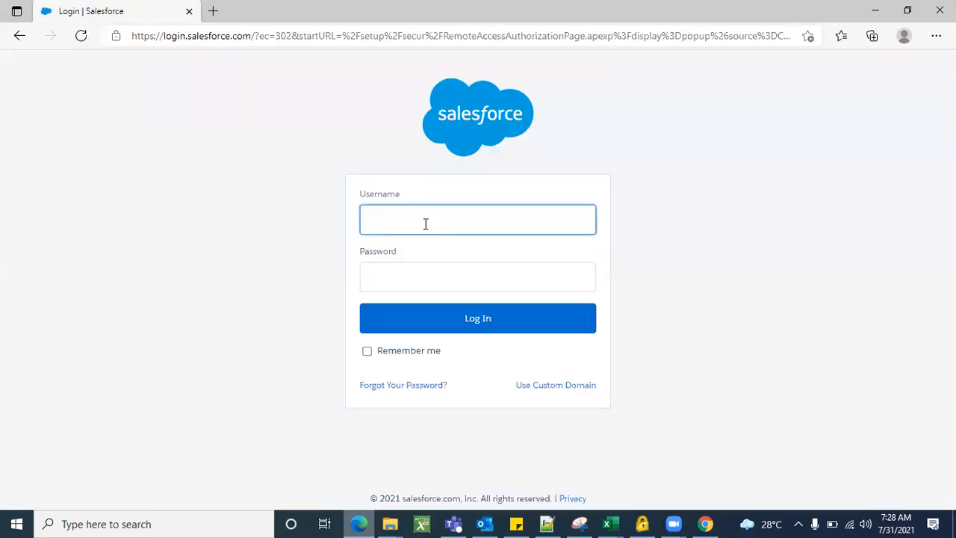
Submit the account username and password; the login is rejected, so return to Salesforce
{"action": "left_click", "coordinate": [425, 223]}
{"action": "key", "text": "Tab"}
{"action": "type", "text": "•"}
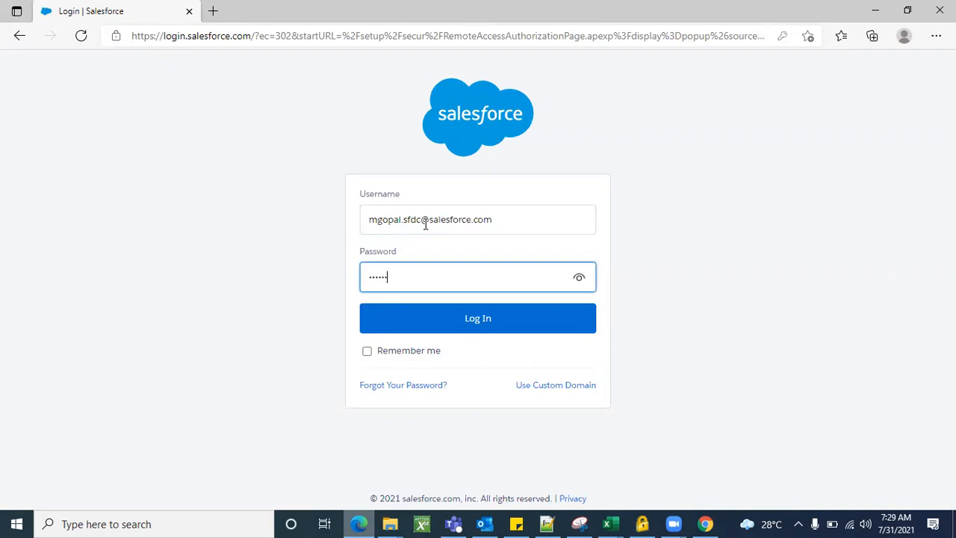
{"action": "left_click", "coordinate": [426, 317]}
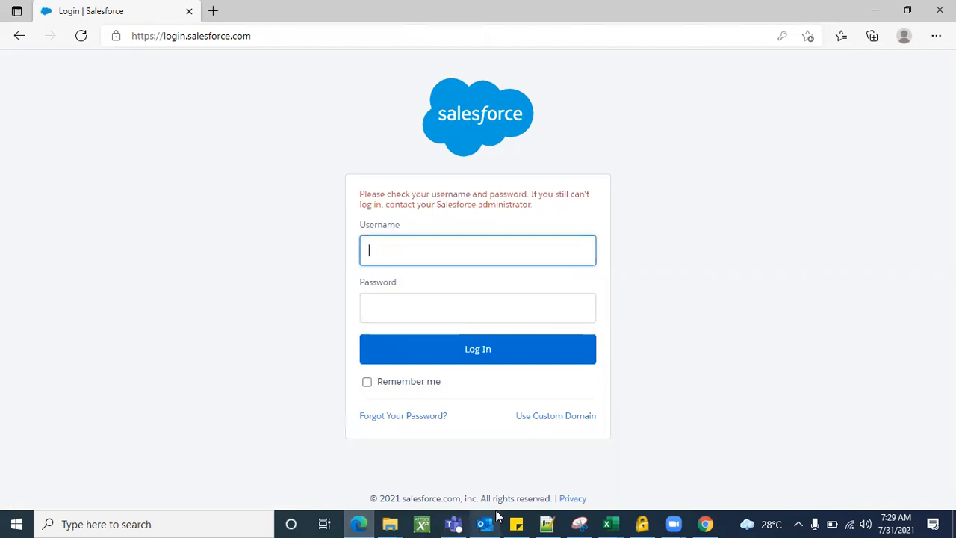
{"action": "left_click", "coordinate": [705, 524]}
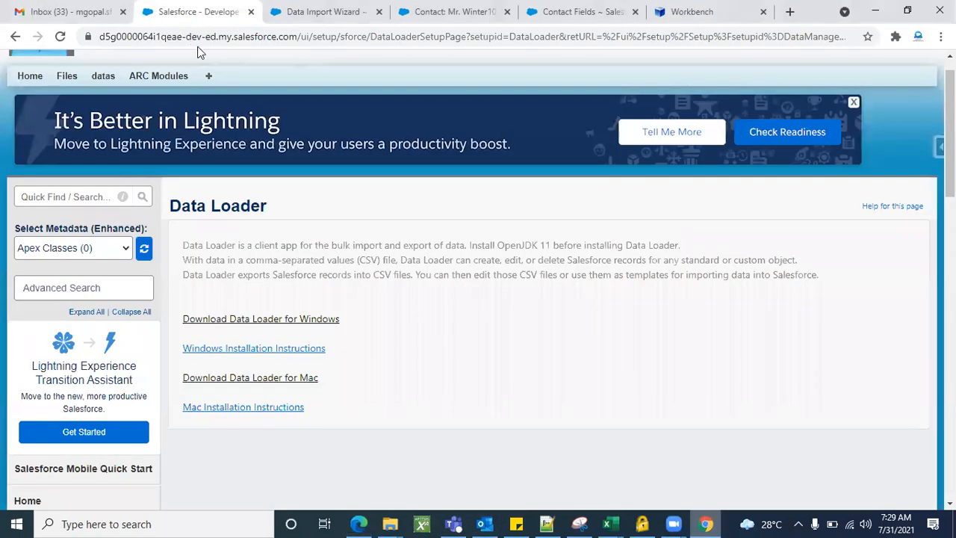
Check the empty username field on the login page, then go back to the Salesforce setup pages
{"action": "key", "text": "alt+Tab"}
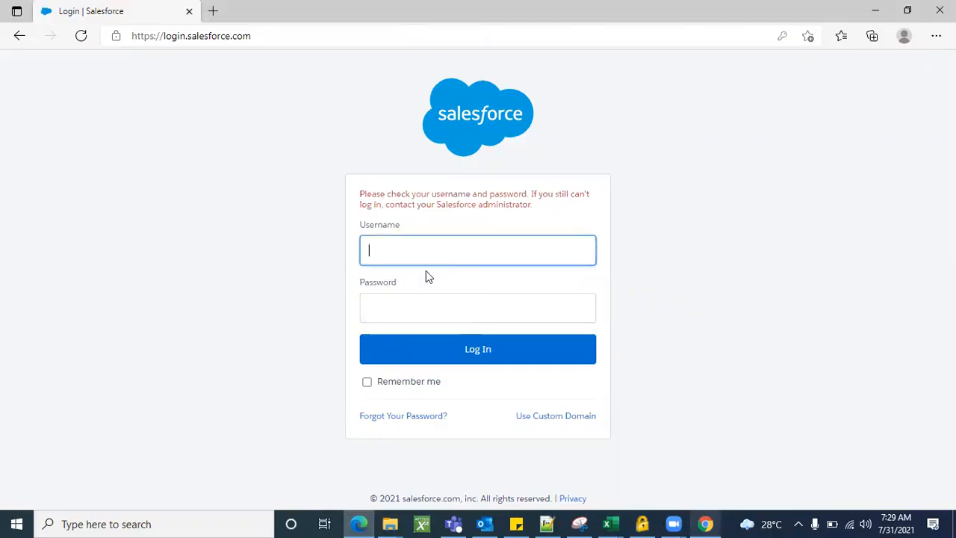
{"action": "left_click", "coordinate": [417, 252]}
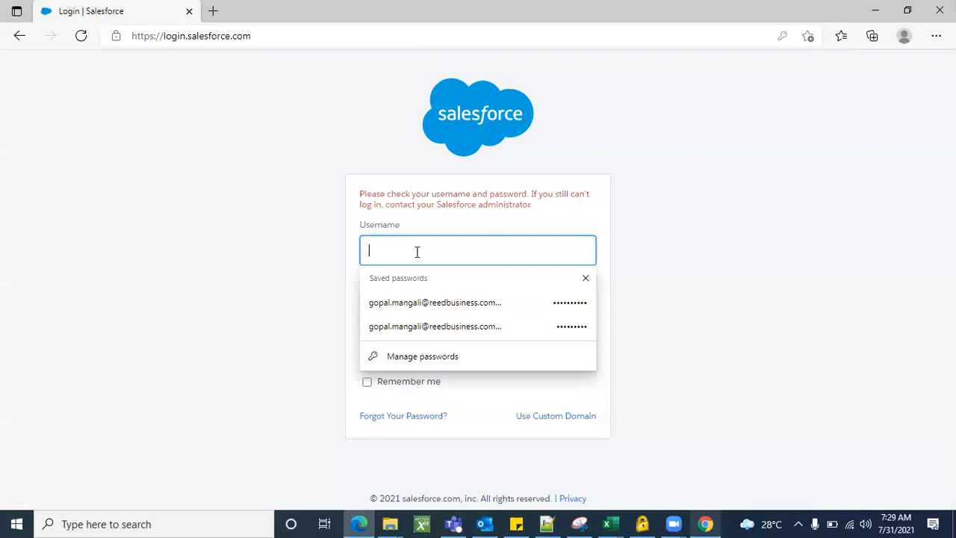
{"action": "left_click", "coordinate": [704, 522]}
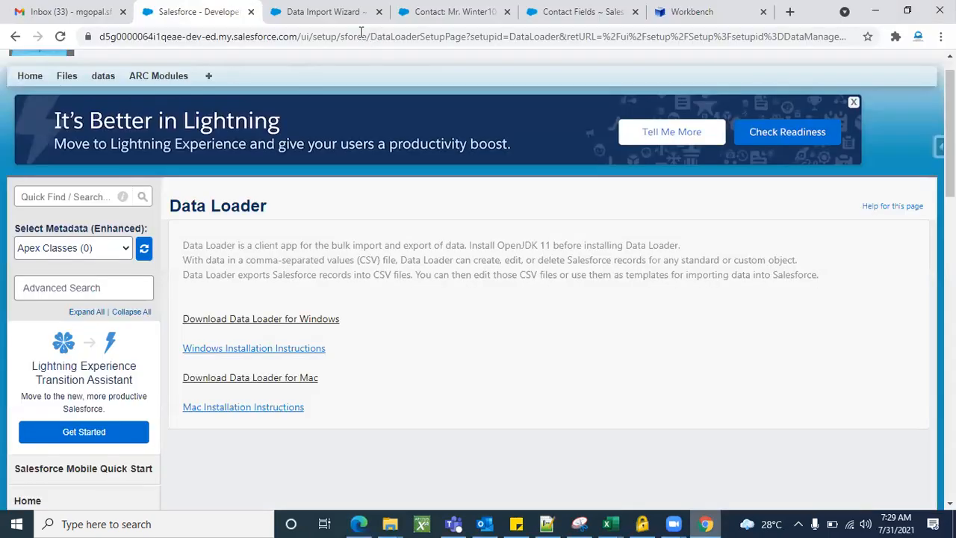
{"action": "left_click", "coordinate": [582, 12]}
{"action": "scroll", "coordinate": [583, 273], "scroll_direction": "up", "scroll_amount": 10}
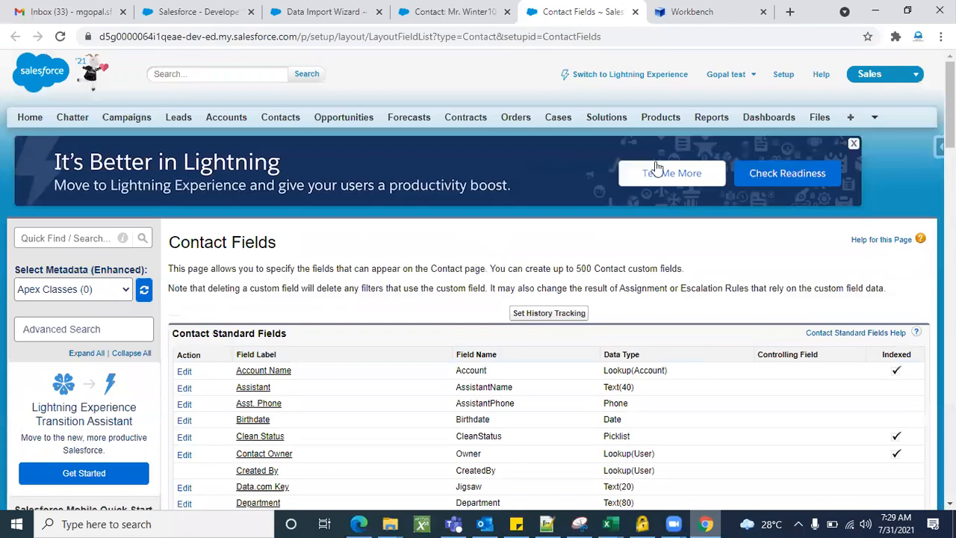
Open My Profile and its edit form, then close the form without changes
{"action": "left_click", "coordinate": [713, 81]}
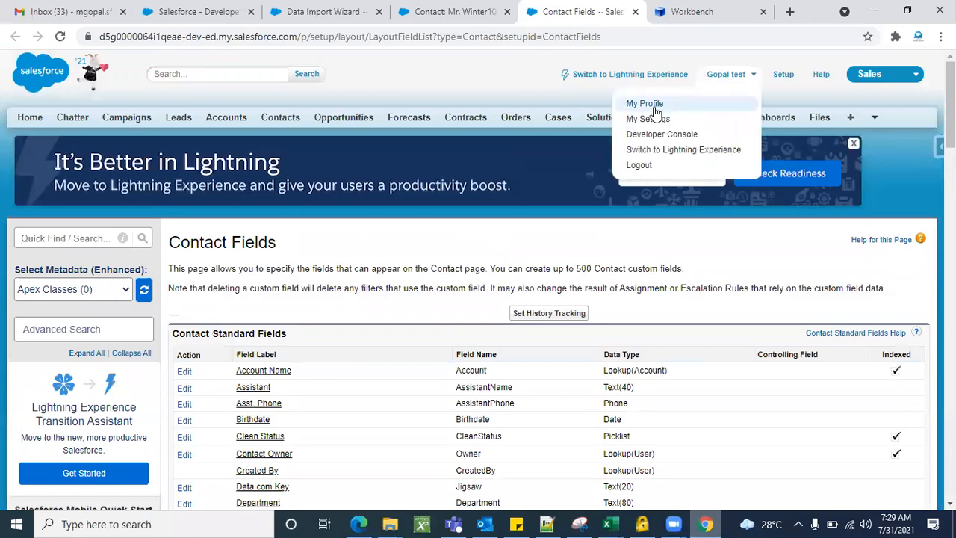
{"action": "left_click", "coordinate": [647, 103]}
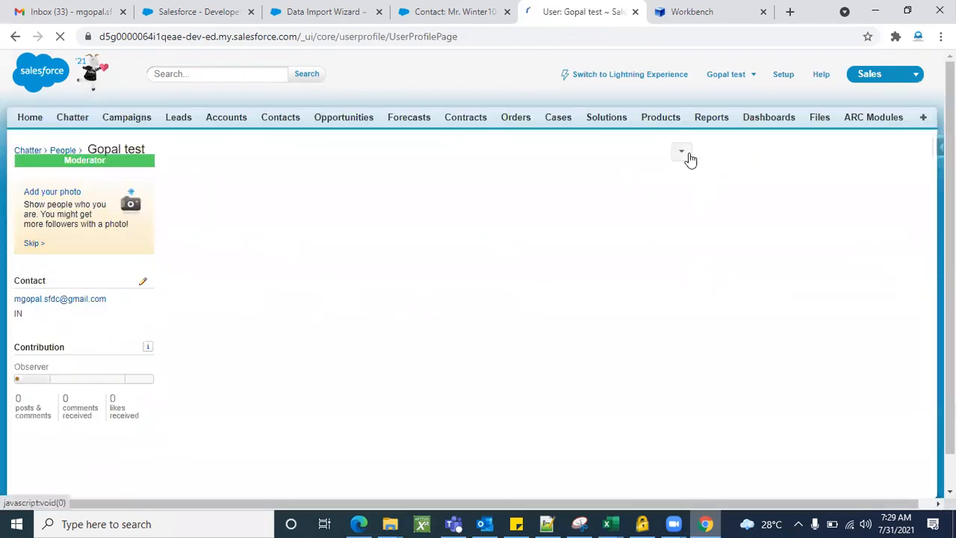
{"action": "left_click", "coordinate": [683, 153]}
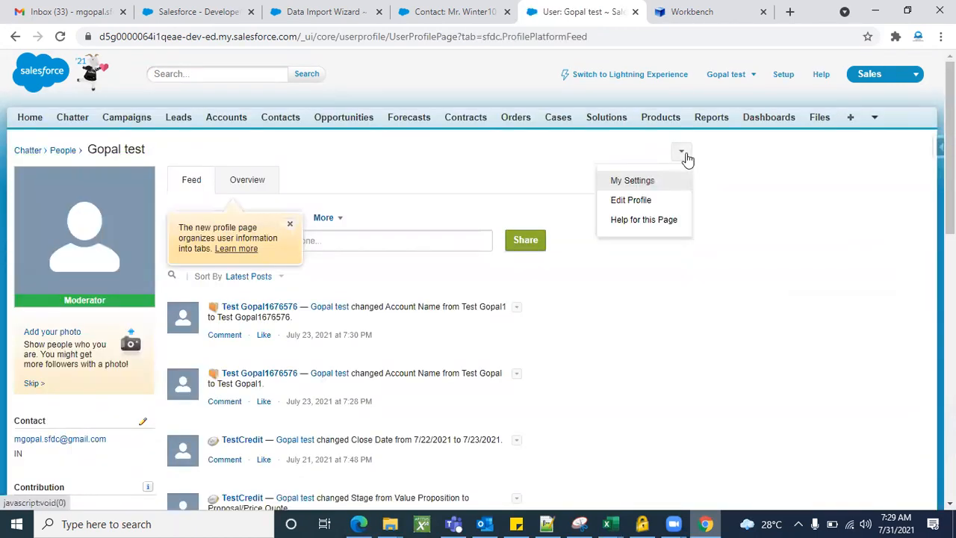
{"action": "left_click", "coordinate": [631, 200]}
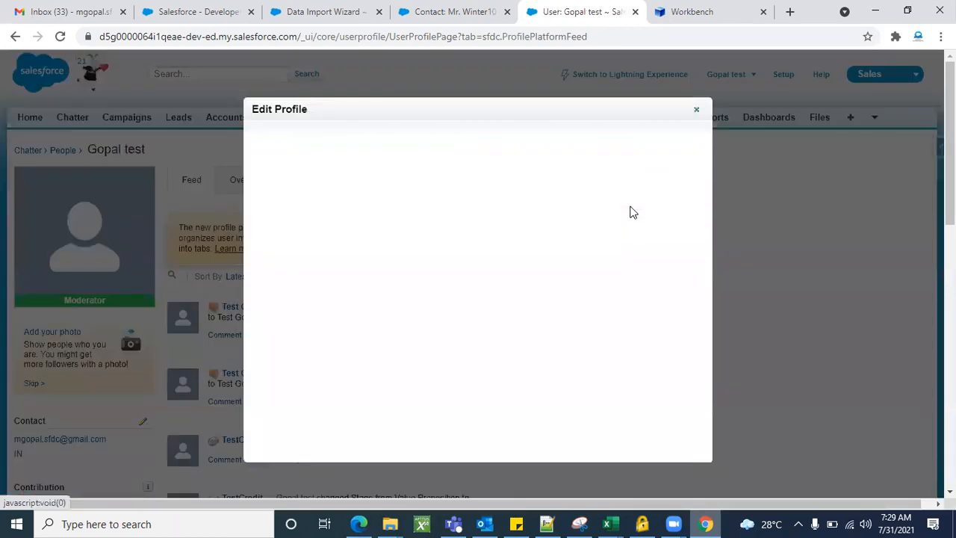
{"action": "left_click", "coordinate": [695, 112]}
Go to My Settings > Personal > Personal Information and copy the account username
{"action": "left_click", "coordinate": [685, 154]}
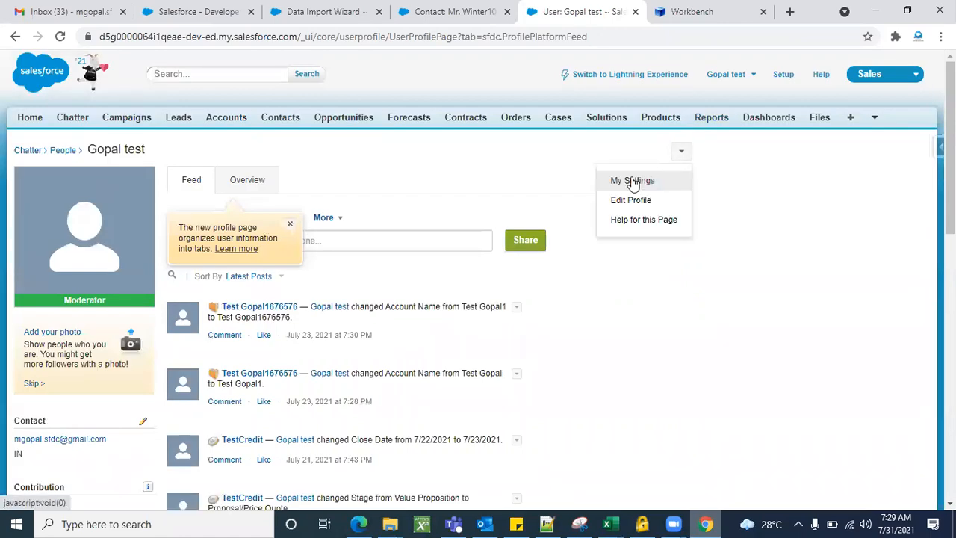
{"action": "left_click", "coordinate": [629, 186]}
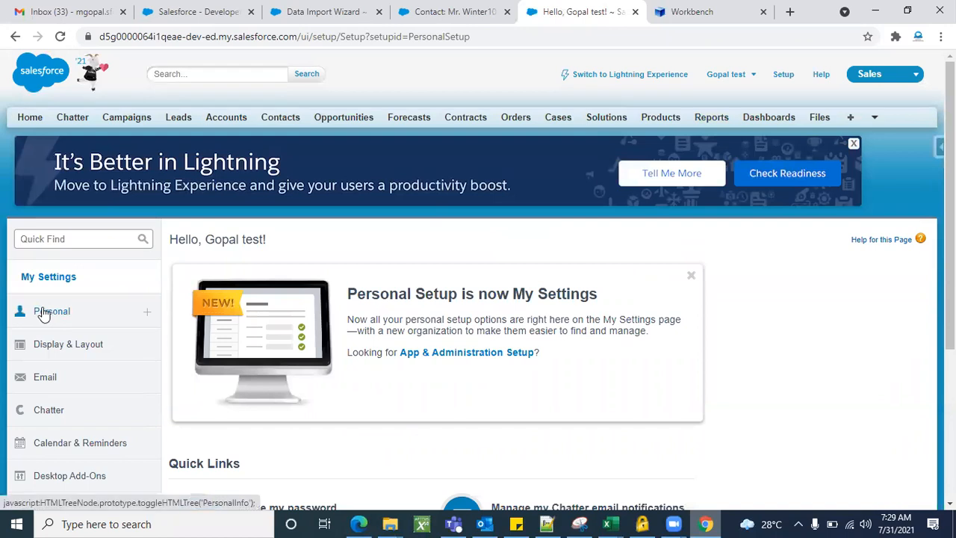
{"action": "left_click", "coordinate": [44, 312]}
{"action": "scroll", "coordinate": [475, 330], "scroll_direction": "down", "scroll_amount": 2}
{"action": "left_click", "coordinate": [59, 184]}
{"action": "scroll", "coordinate": [545, 369], "scroll_direction": "down", "scroll_amount": 1}
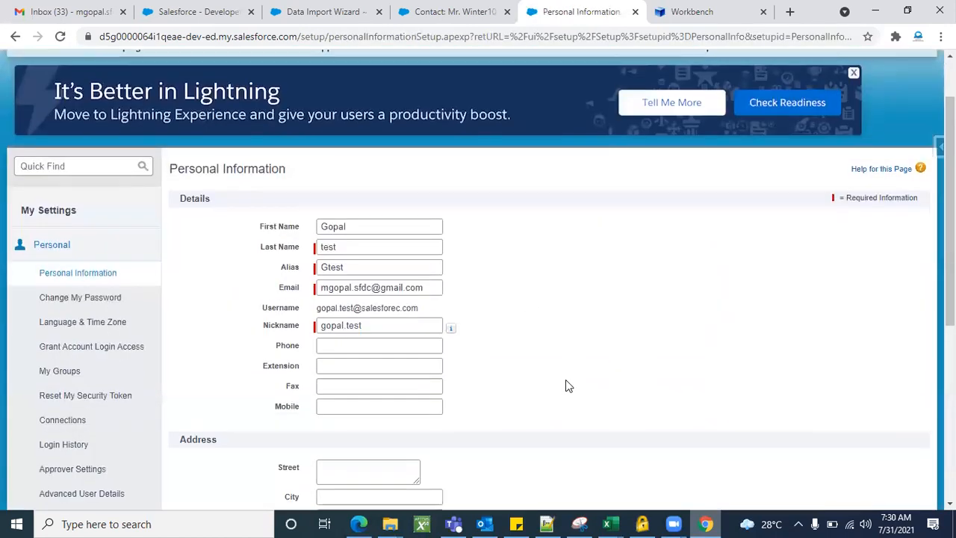
{"action": "left_click_drag", "start_coordinate": [426, 306], "coordinate": [315, 313]}
{"action": "key", "text": "ctrl+c"}
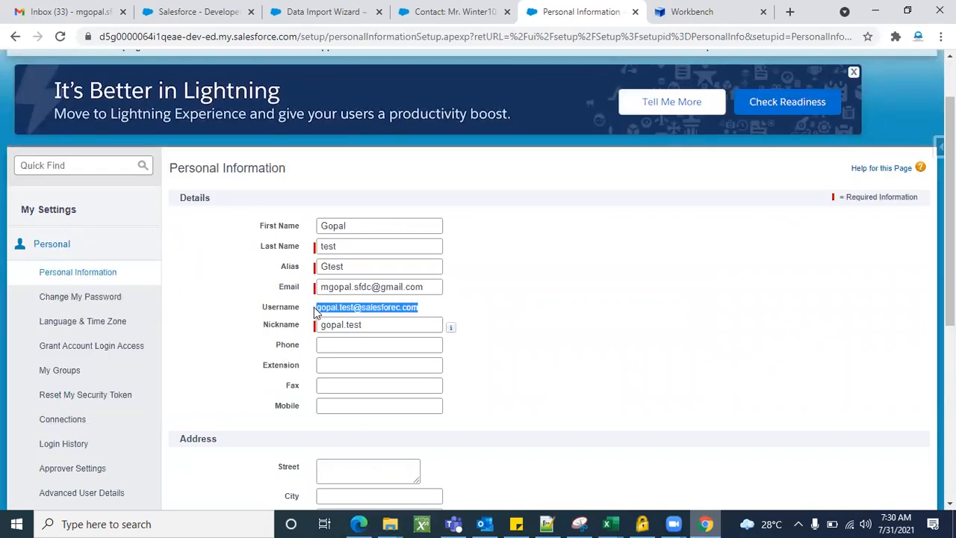
{"action": "key", "text": "alt+Tab"}
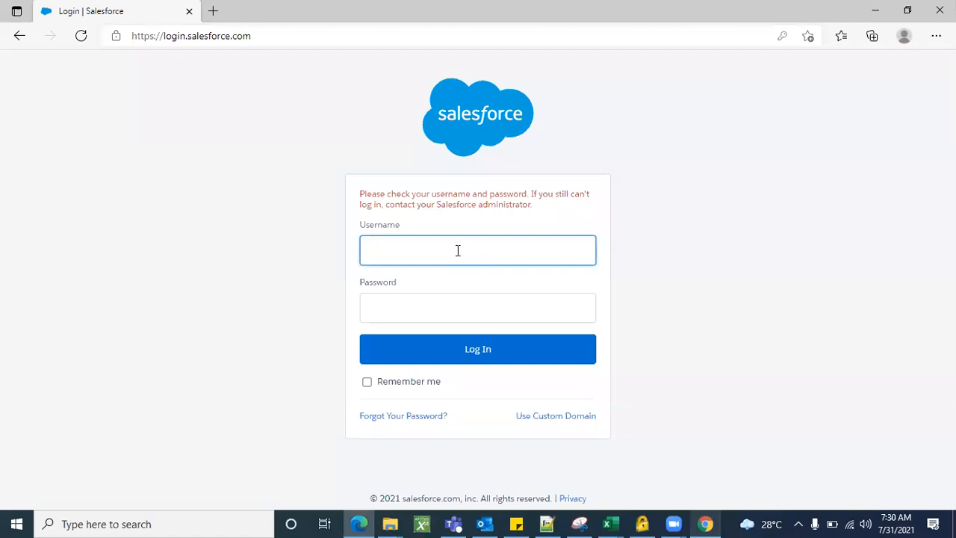
Log in with the pasted username and the password, declining to save the password
{"action": "left_click", "coordinate": [458, 251]}
{"action": "key", "text": "ctrl+v"}
{"action": "left_click", "coordinate": [435, 304]}
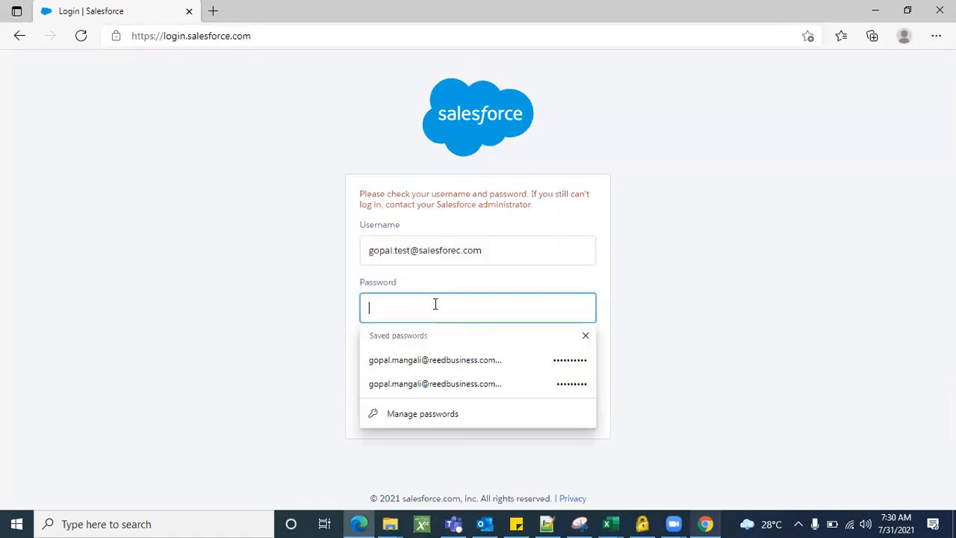
{"action": "type", "text": "•••"}
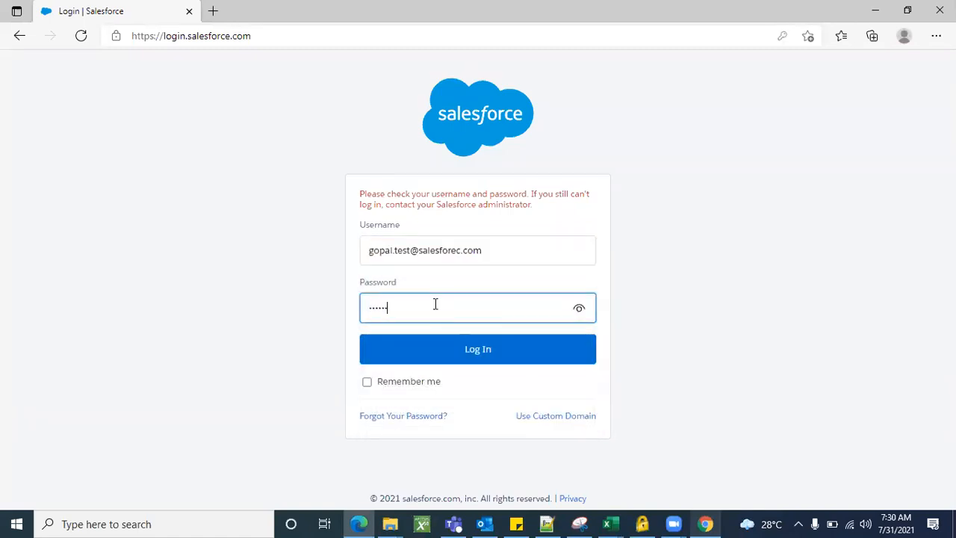
{"action": "left_click", "coordinate": [437, 350]}
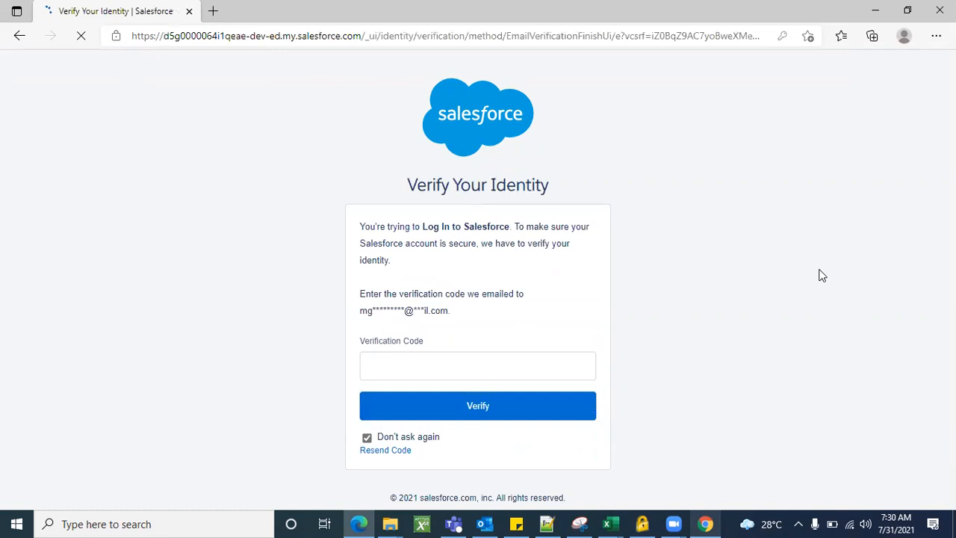
{"action": "left_click", "coordinate": [767, 181]}
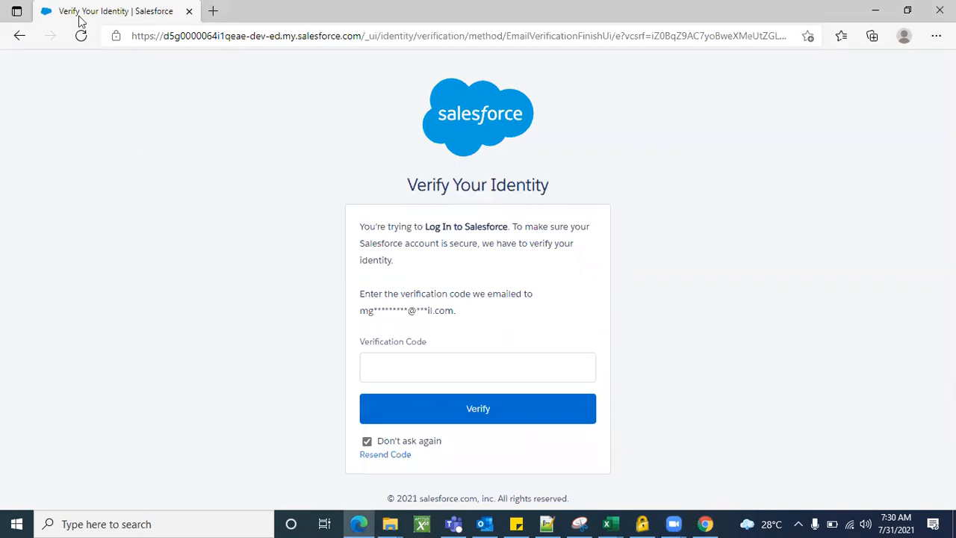
Refresh Gmail and show the Updates category
{"action": "key", "text": "alt+Tab"}
{"action": "left_click", "coordinate": [239, 116]}
{"action": "left_click", "coordinate": [800, 141]}
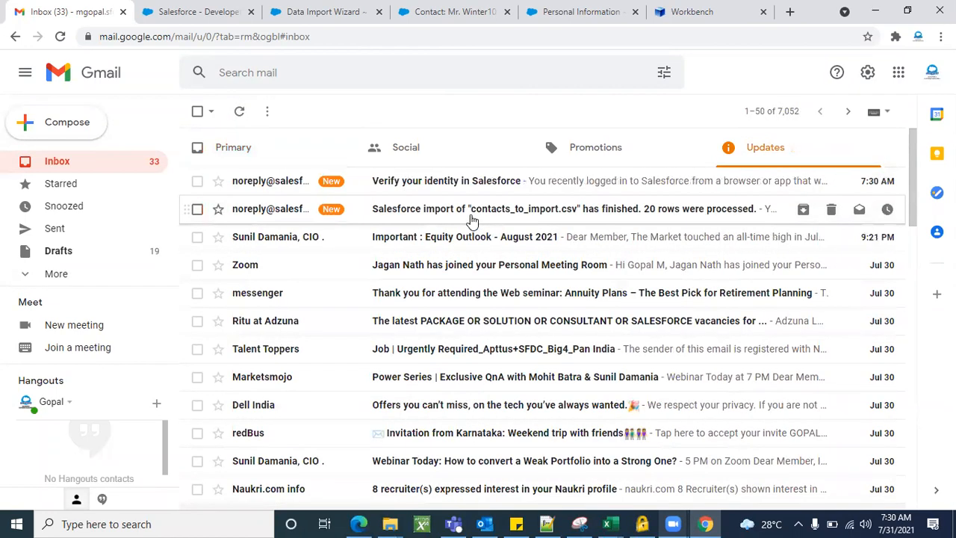
Copy the code from the 'Verify your identity in Salesforce' email and submit it as the Verification Code
{"action": "left_click", "coordinate": [456, 184]}
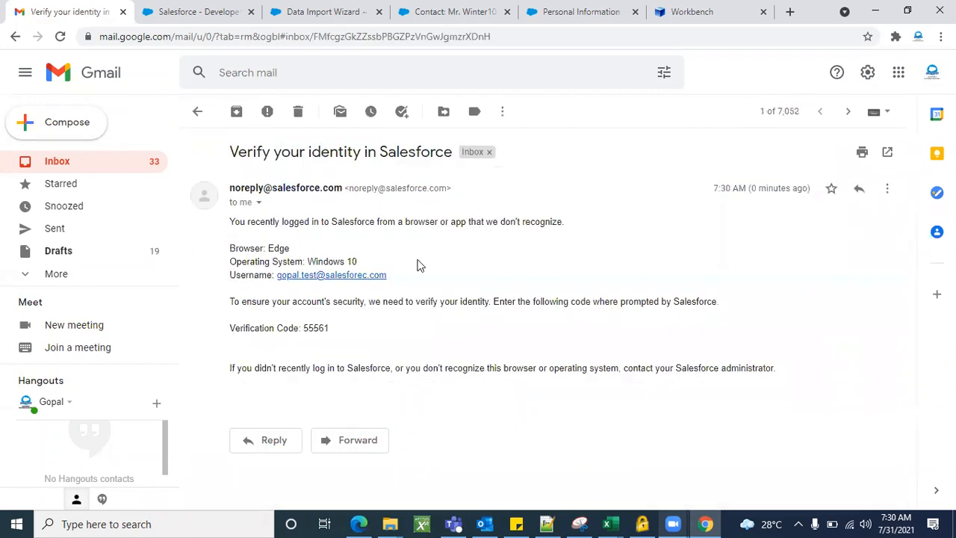
{"action": "double_click", "coordinate": [318, 328]}
{"action": "key", "text": "ctrl+c"}
{"action": "key", "text": "alt+Tab"}
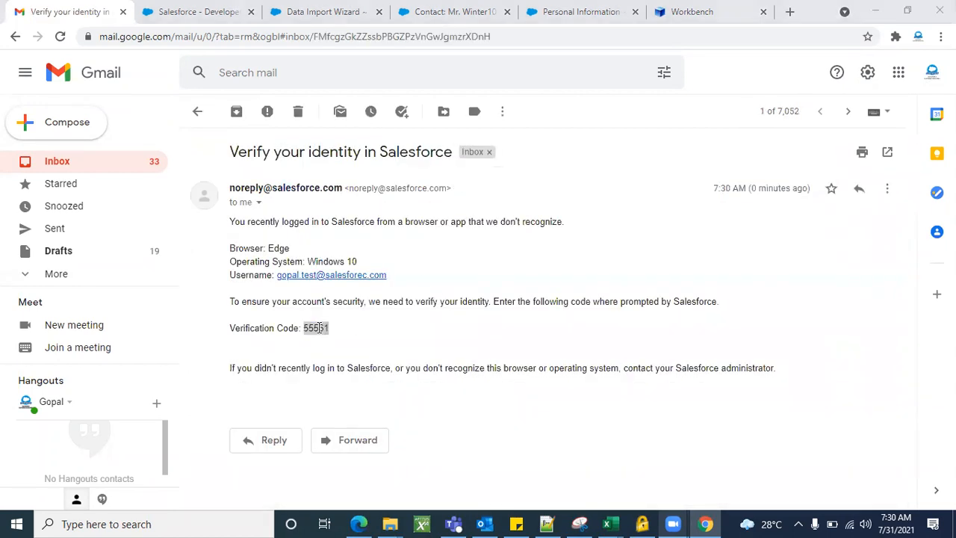
{"action": "key", "text": "alt+Tab"}
{"action": "key", "text": "alt+Tab"}
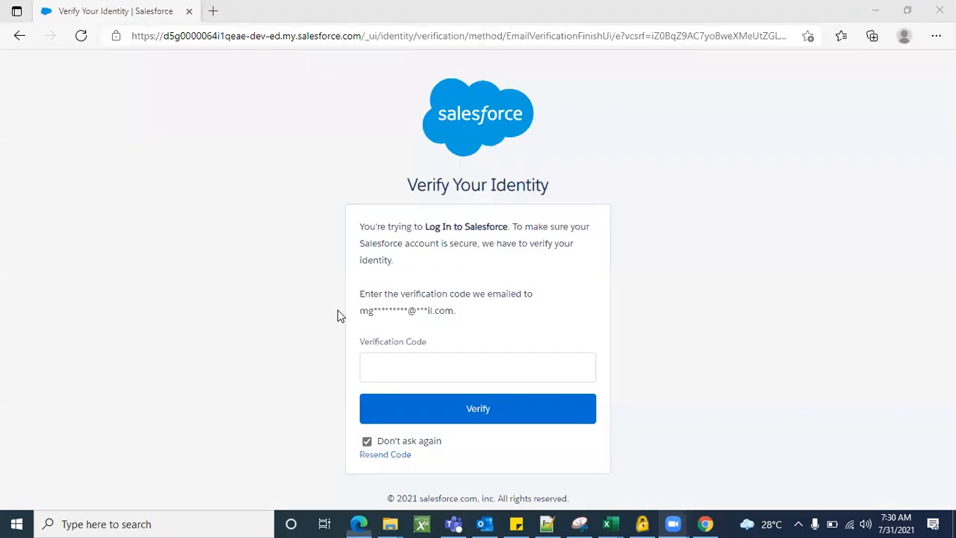
{"action": "left_click", "coordinate": [416, 374]}
{"action": "key", "text": "ctrl+v"}
{"action": "left_click", "coordinate": [446, 421]}
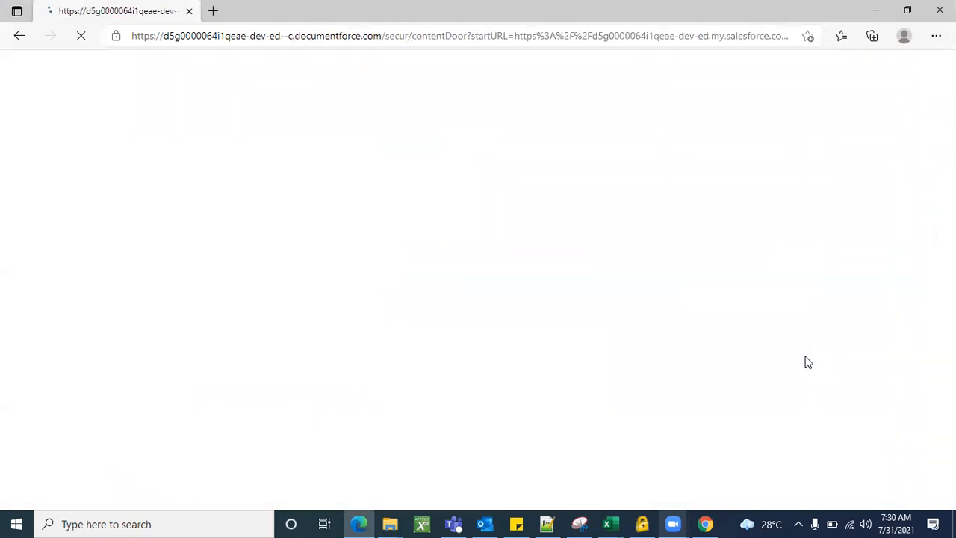
Review the Allow Access? page and allow dataloader.io_v2 to access the Salesforce account
{"action": "scroll", "coordinate": [597, 324], "scroll_direction": "down", "scroll_amount": 2}
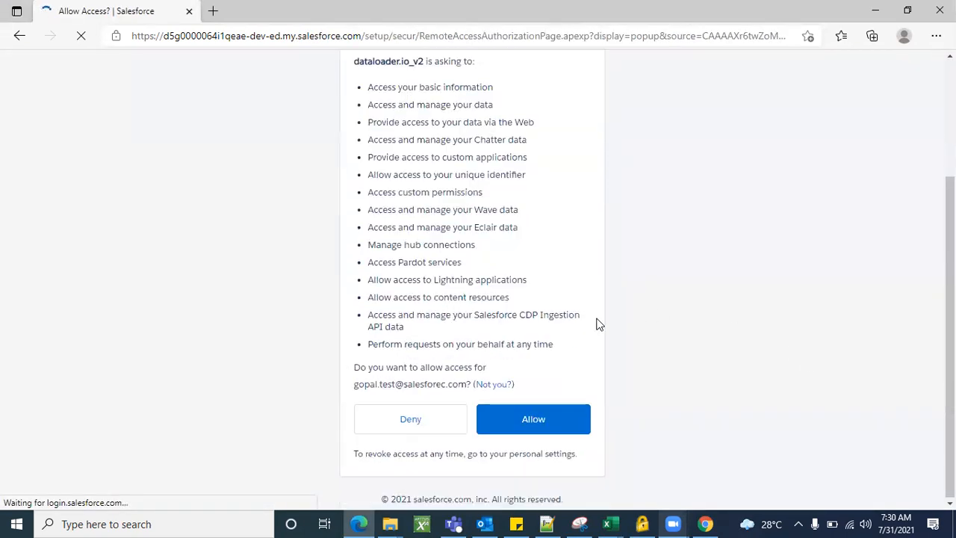
{"action": "scroll", "coordinate": [536, 255], "scroll_direction": "up", "scroll_amount": 2}
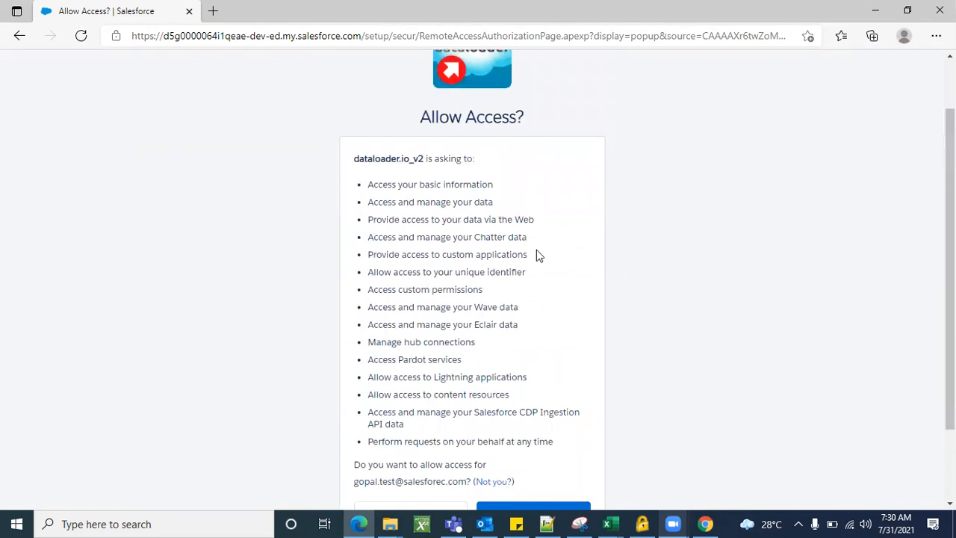
{"action": "scroll", "coordinate": [544, 280], "scroll_direction": "up", "scroll_amount": 1}
{"action": "scroll", "coordinate": [605, 326], "scroll_direction": "down", "scroll_amount": 2}
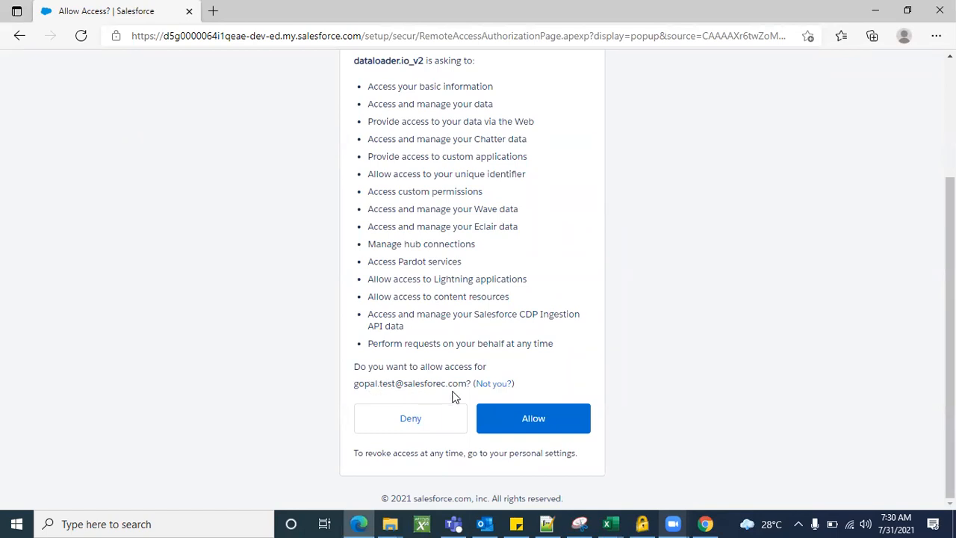
{"action": "scroll", "coordinate": [465, 256], "scroll_direction": "up", "scroll_amount": 2}
{"action": "scroll", "coordinate": [464, 256], "scroll_direction": "down", "scroll_amount": 2}
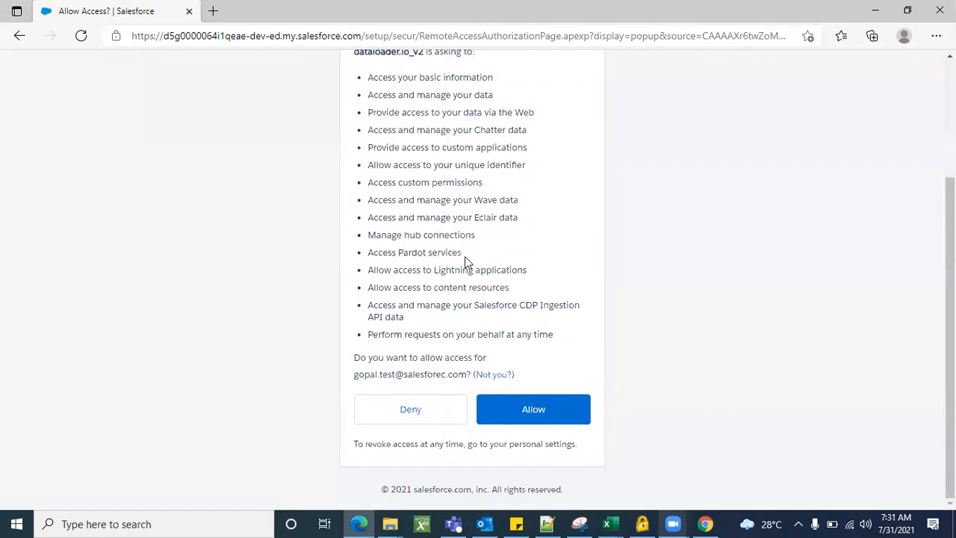
{"action": "left_click", "coordinate": [528, 420]}
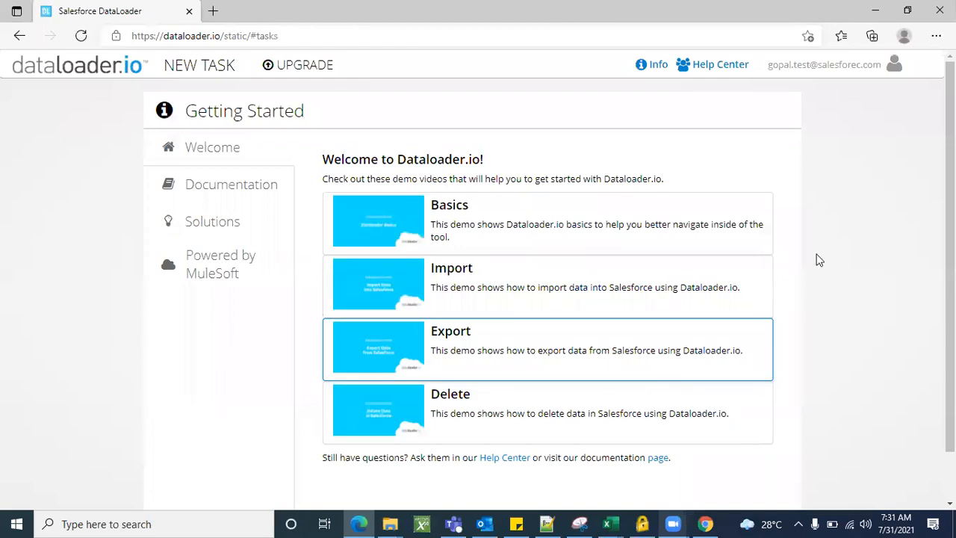
Once Getting Started loads, open the NEW TASK menu listing Import, Export and Delete
{"action": "scroll", "coordinate": [820, 260], "scroll_direction": "down", "scroll_amount": 1}
{"action": "scroll", "coordinate": [820, 260], "scroll_direction": "up", "scroll_amount": 1}
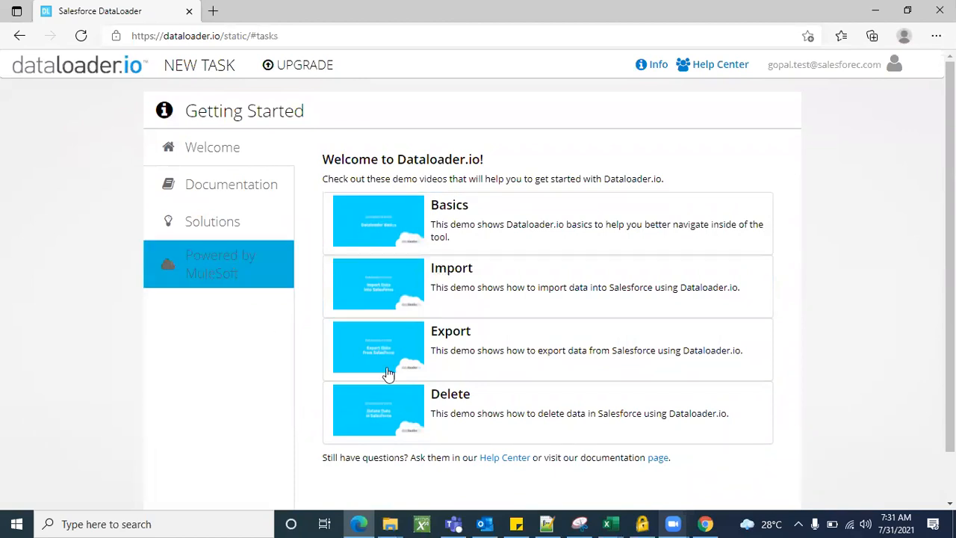
{"action": "scroll", "coordinate": [626, 278], "scroll_direction": "down", "scroll_amount": 1}
{"action": "scroll", "coordinate": [626, 278], "scroll_direction": "up", "scroll_amount": 1}
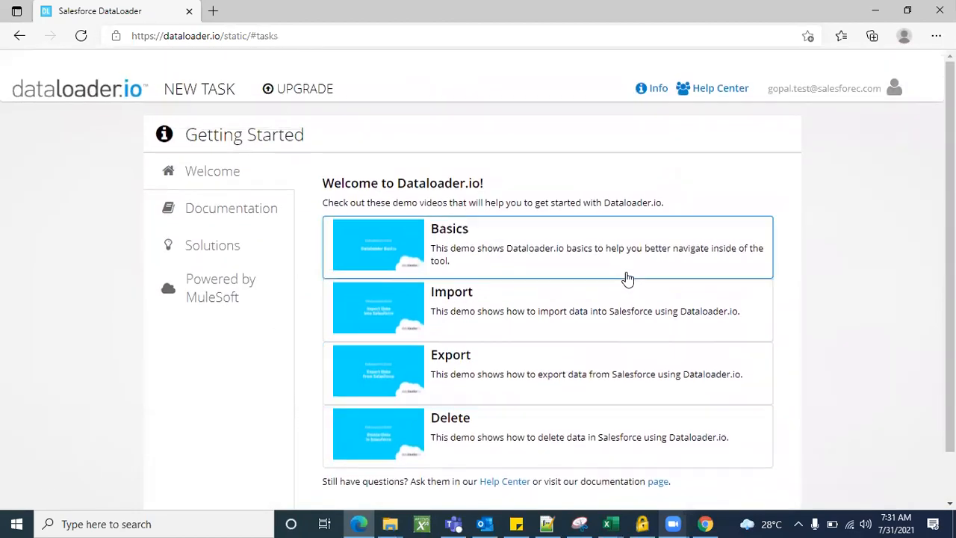
{"action": "left_click", "coordinate": [213, 75]}
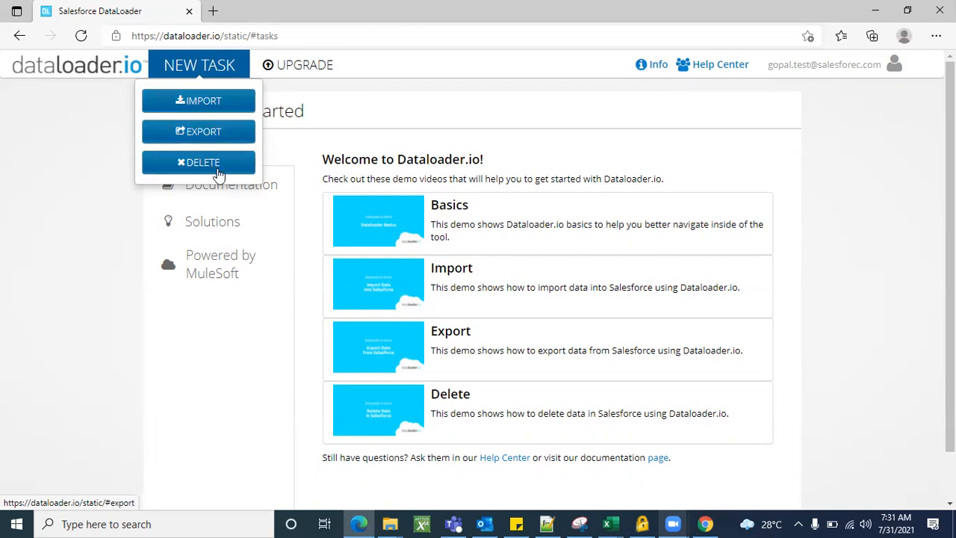
{"action": "left_click", "coordinate": [221, 114]}
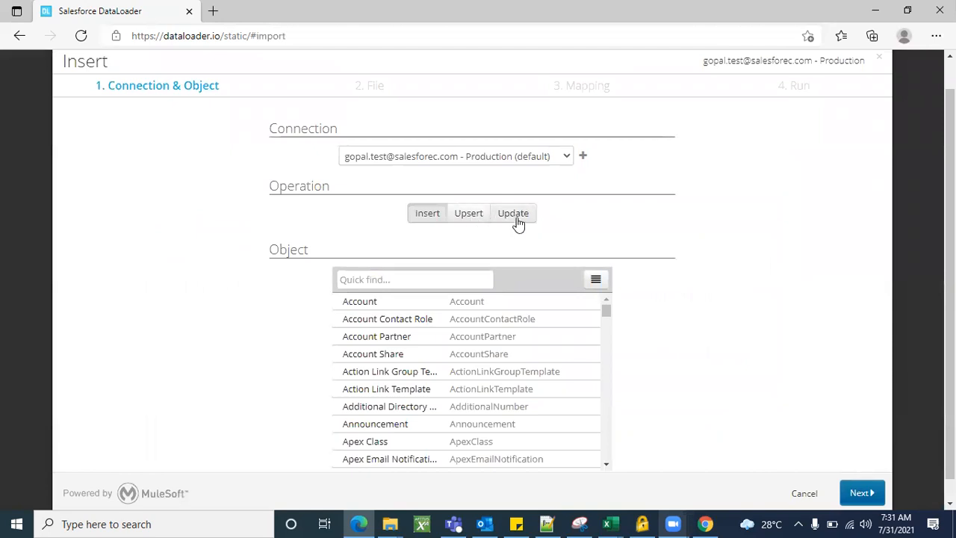
{"action": "scroll", "coordinate": [686, 251], "scroll_direction": "up", "scroll_amount": 1}
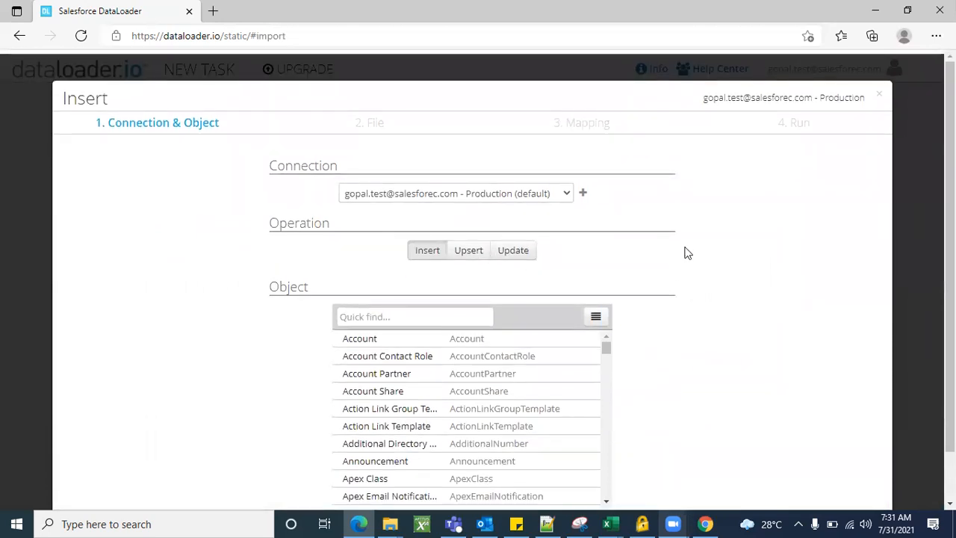
{"action": "scroll", "coordinate": [685, 252], "scroll_direction": "down", "scroll_amount": 1}
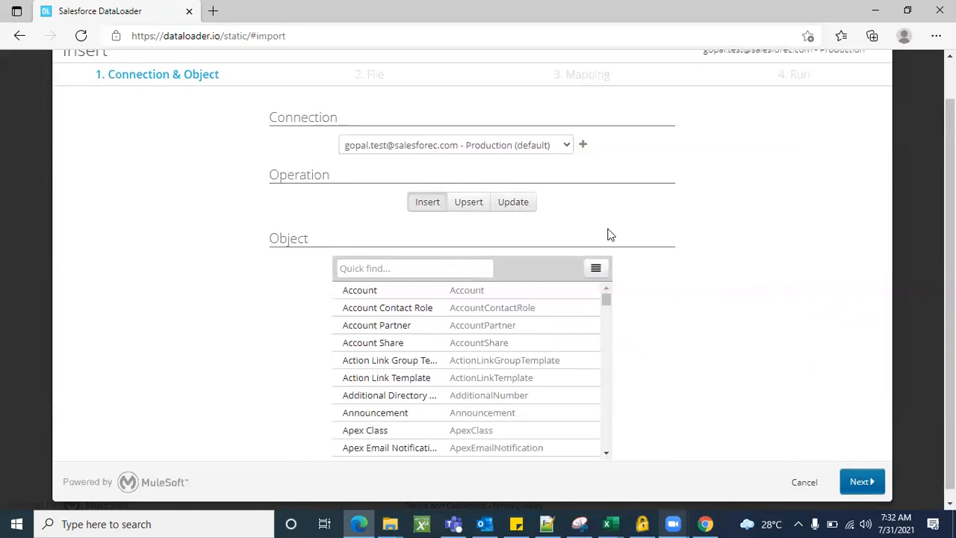
{"action": "scroll", "coordinate": [667, 213], "scroll_direction": "up", "scroll_amount": 1}
{"action": "scroll", "coordinate": [717, 239], "scroll_direction": "down", "scroll_amount": 2}
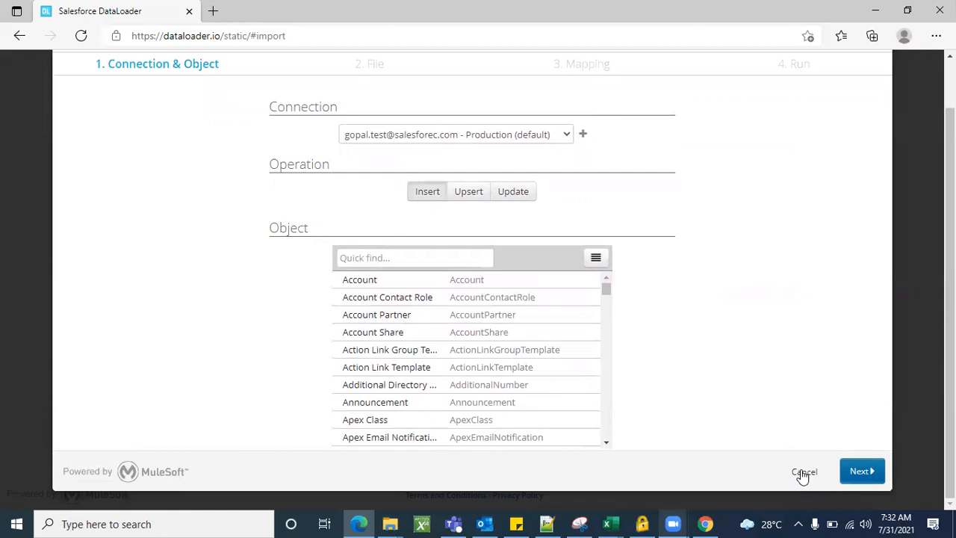
{"action": "left_click", "coordinate": [806, 474]}
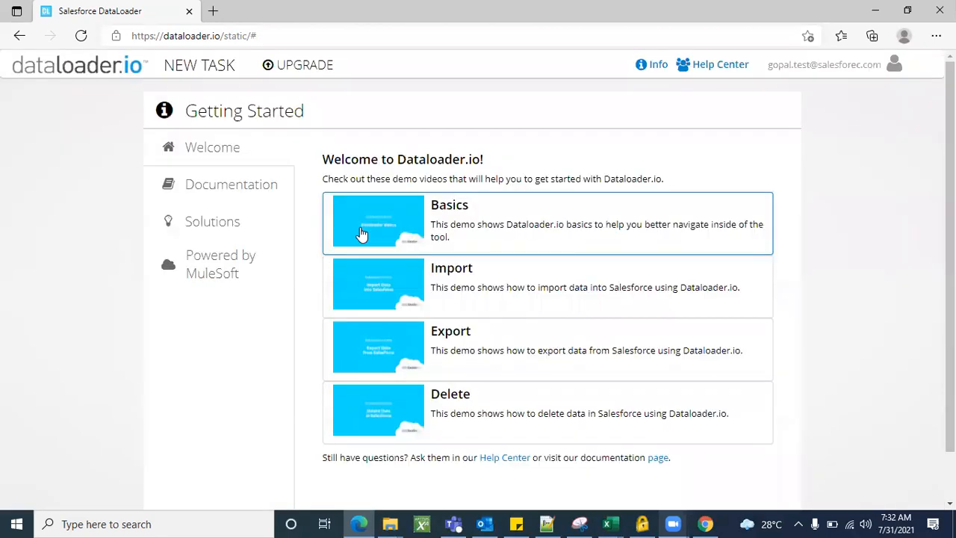
Start a new Export task, look over its wizard, and cancel it
{"action": "left_click", "coordinate": [203, 68]}
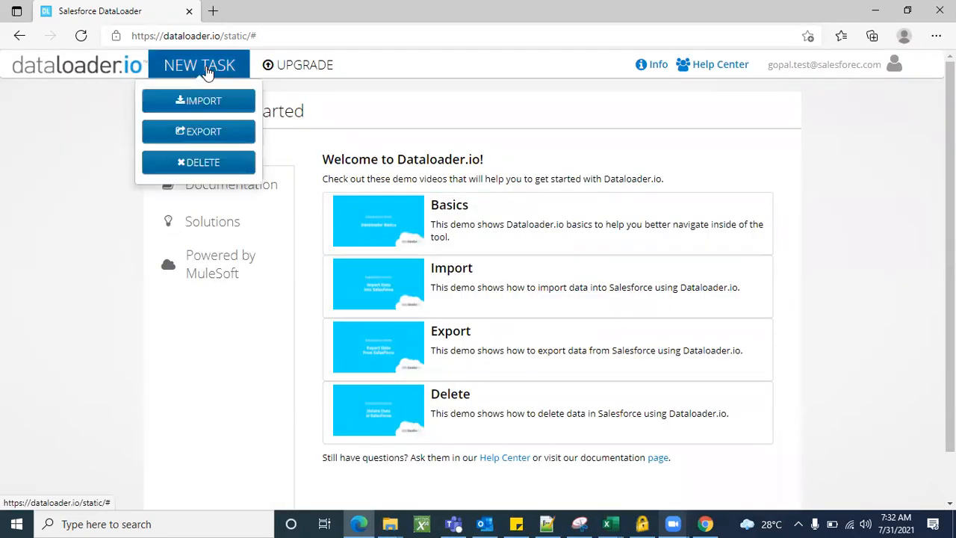
{"action": "left_click", "coordinate": [204, 133]}
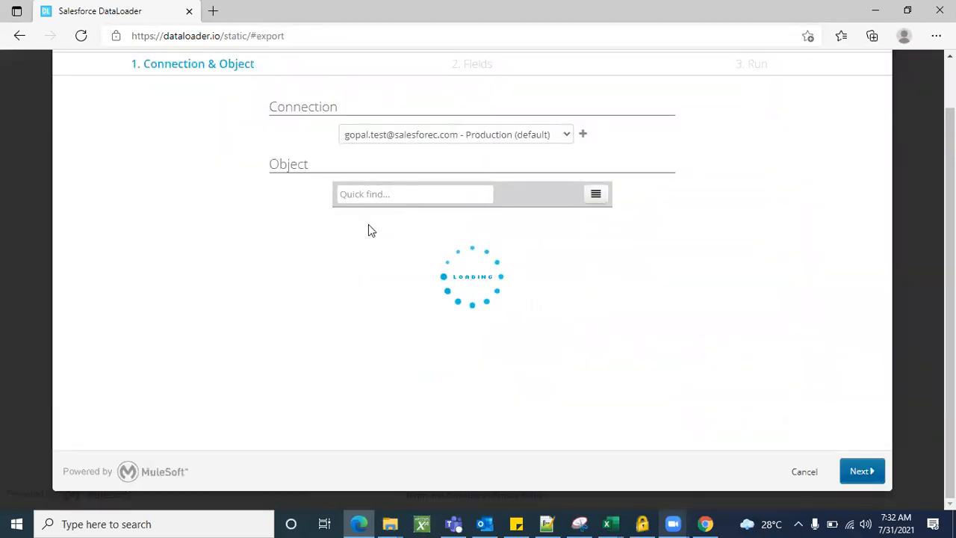
{"action": "scroll", "coordinate": [445, 400], "scroll_direction": "down", "scroll_amount": 8}
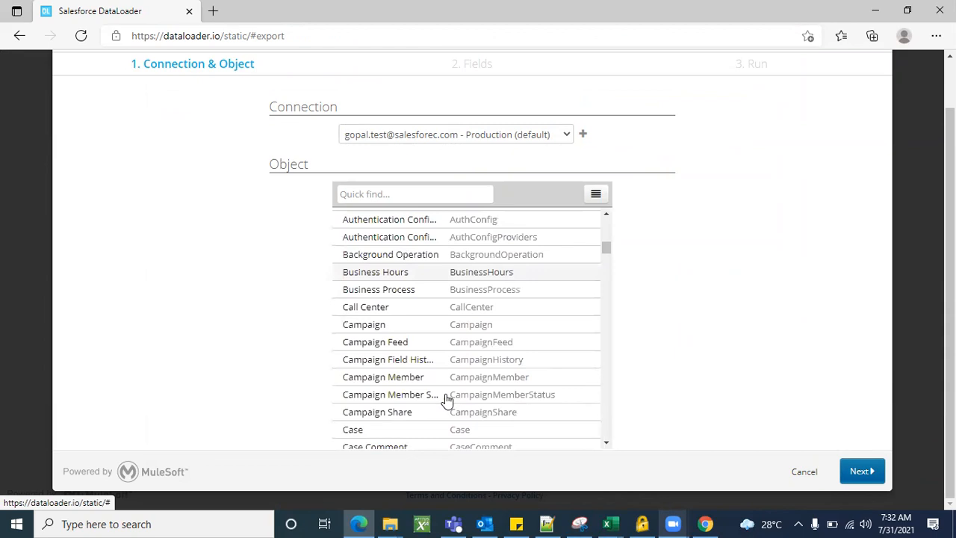
{"action": "scroll", "coordinate": [445, 401], "scroll_direction": "up", "scroll_amount": 10}
{"action": "scroll", "coordinate": [745, 360], "scroll_direction": "down", "scroll_amount": 1}
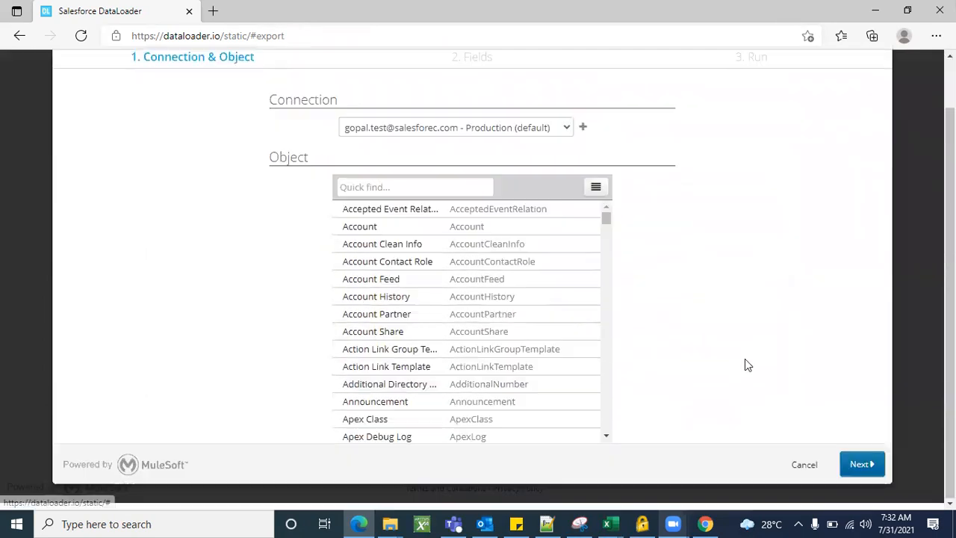
{"action": "left_click", "coordinate": [804, 472]}
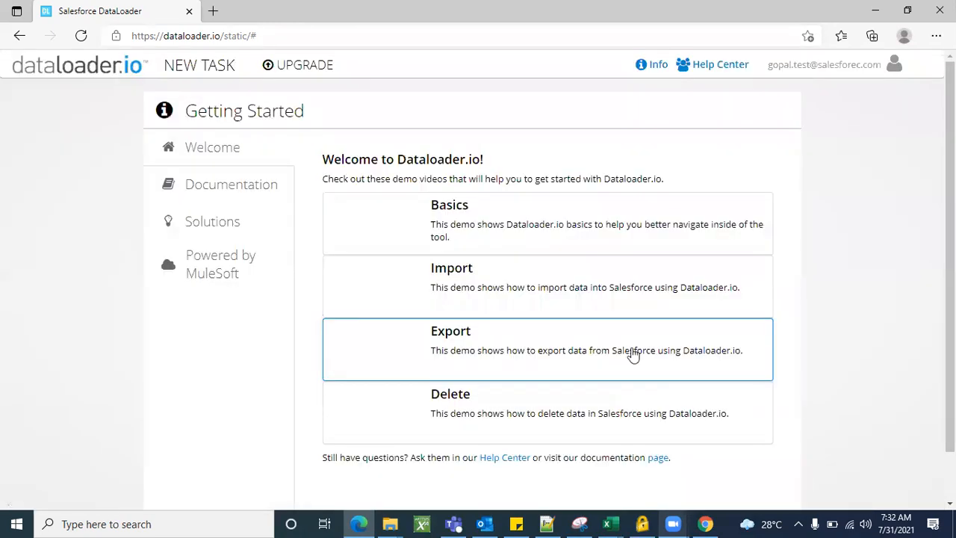
Start a new Delete task, view its Connection & Object step, and cancel it
{"action": "left_click", "coordinate": [210, 67]}
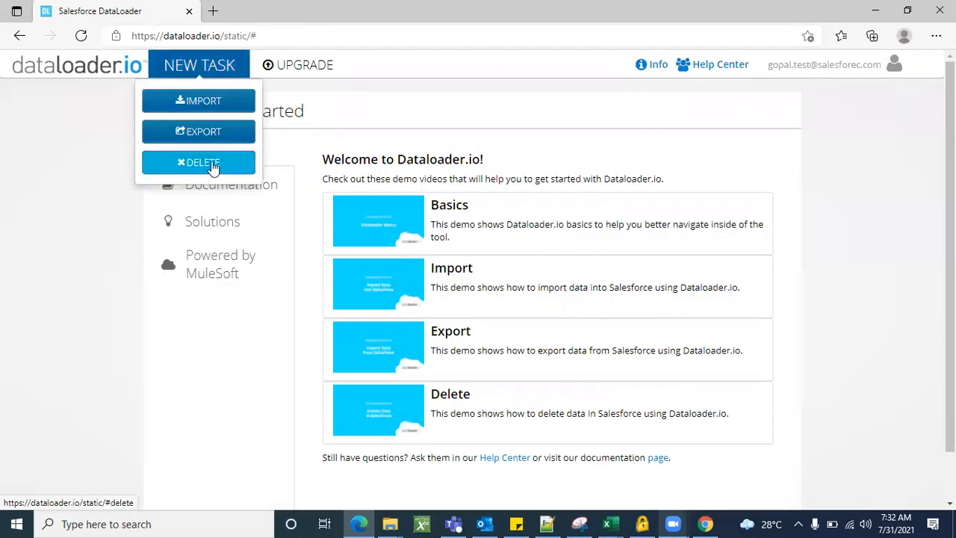
{"action": "left_click", "coordinate": [213, 162]}
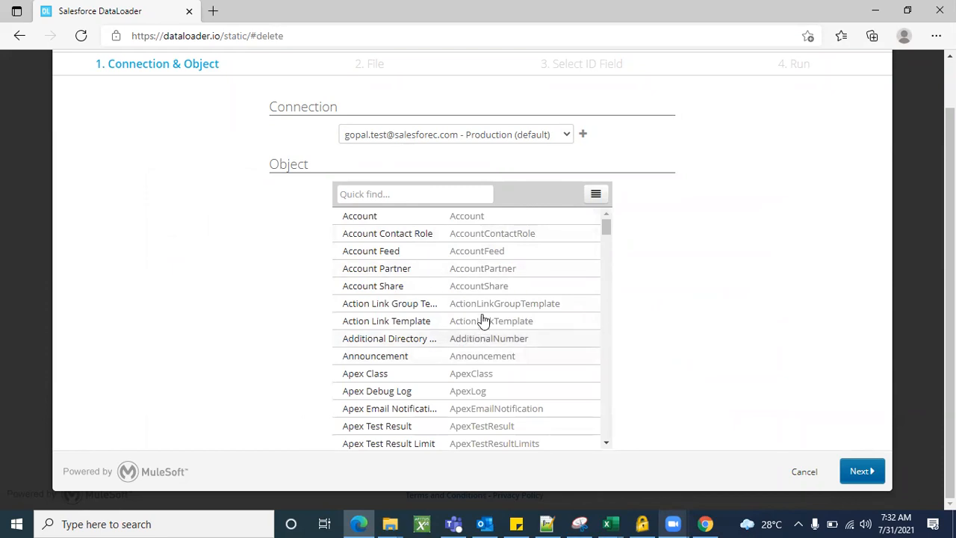
{"action": "scroll", "coordinate": [438, 344], "scroll_direction": "down", "scroll_amount": 3}
{"action": "scroll", "coordinate": [436, 357], "scroll_direction": "up", "scroll_amount": 3}
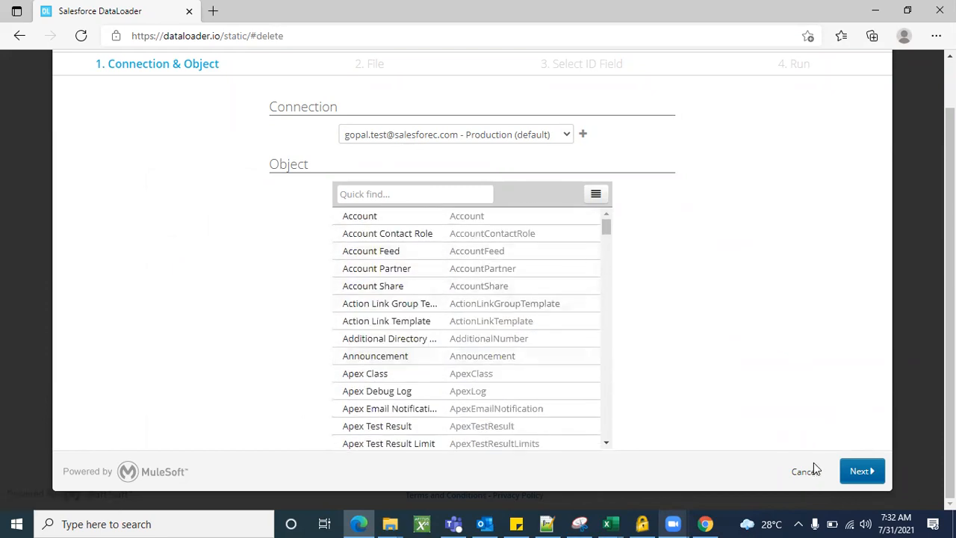
{"action": "left_click", "coordinate": [811, 472]}
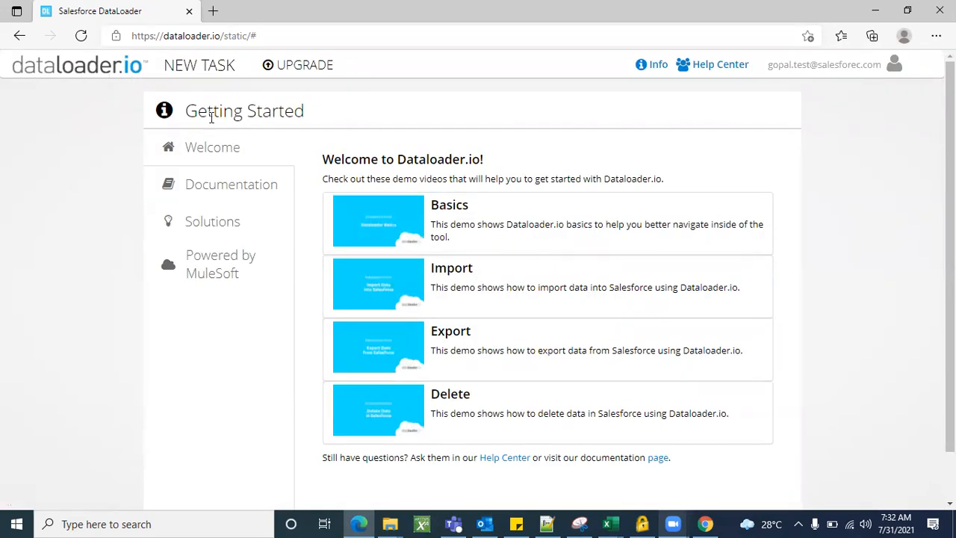
Show the NEW TASK menu of task types again
{"action": "scroll", "coordinate": [473, 331], "scroll_direction": "down", "scroll_amount": 1}
{"action": "scroll", "coordinate": [473, 331], "scroll_direction": "up", "scroll_amount": 1}
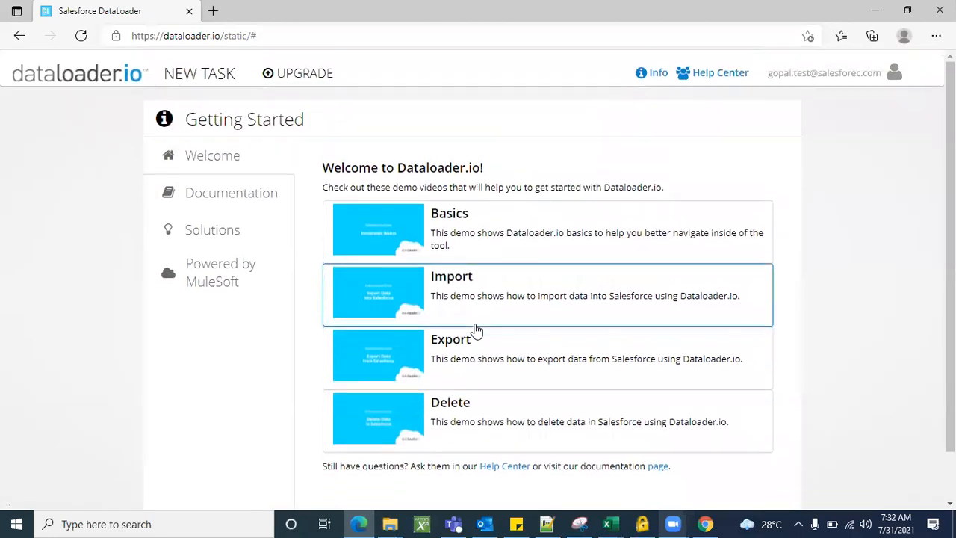
{"action": "left_click", "coordinate": [209, 71]}
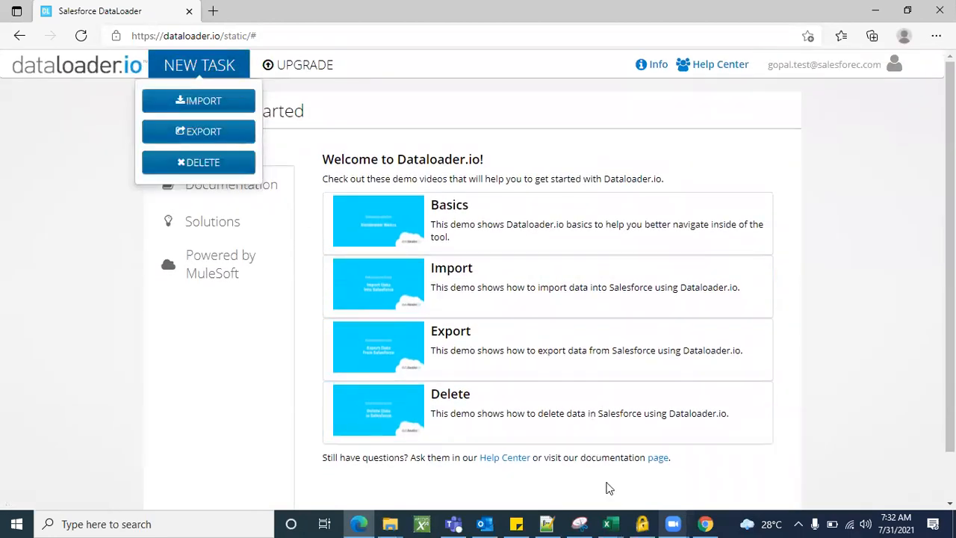
In contacts_to_import, append 1 to first names John1 through Juniper13 (John11 to Juniper131)
{"action": "mouse_move", "coordinate": [611, 522]}
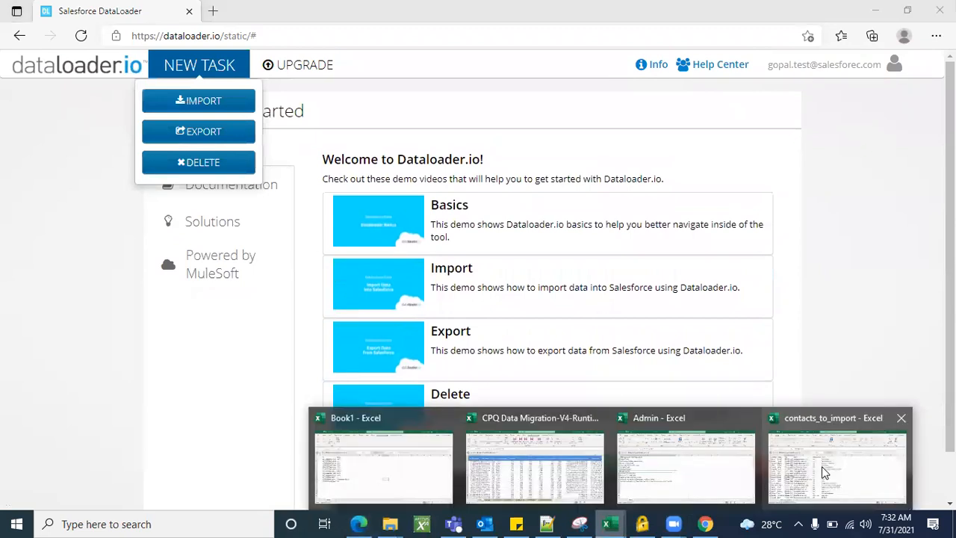
{"action": "left_click", "coordinate": [794, 463]}
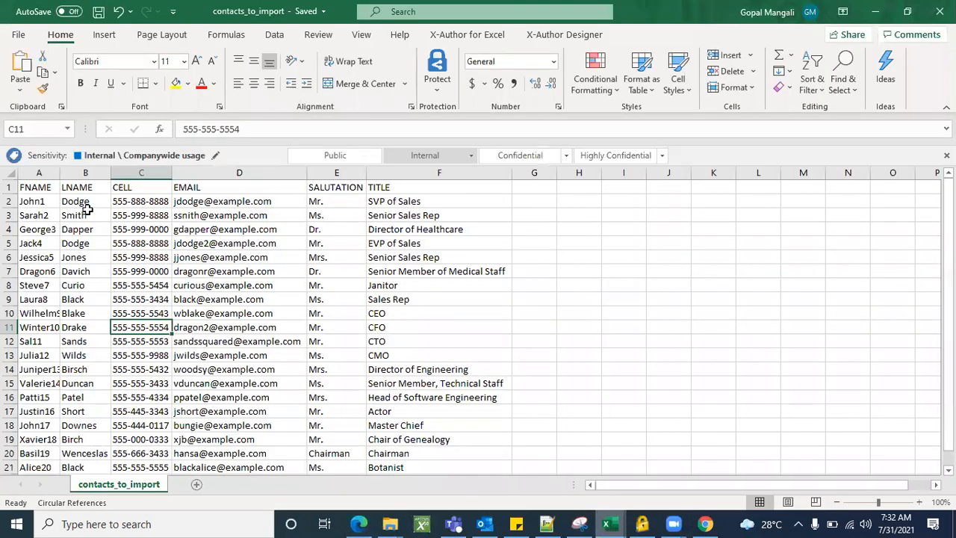
{"action": "left_click", "coordinate": [46, 201]}
{"action": "double_click", "coordinate": [53, 201]}
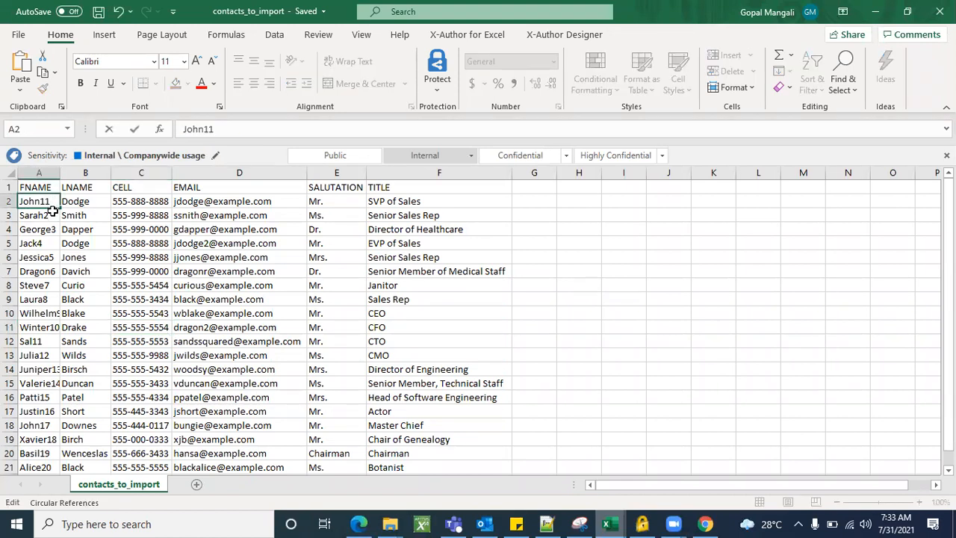
{"action": "left_click", "coordinate": [53, 215]}
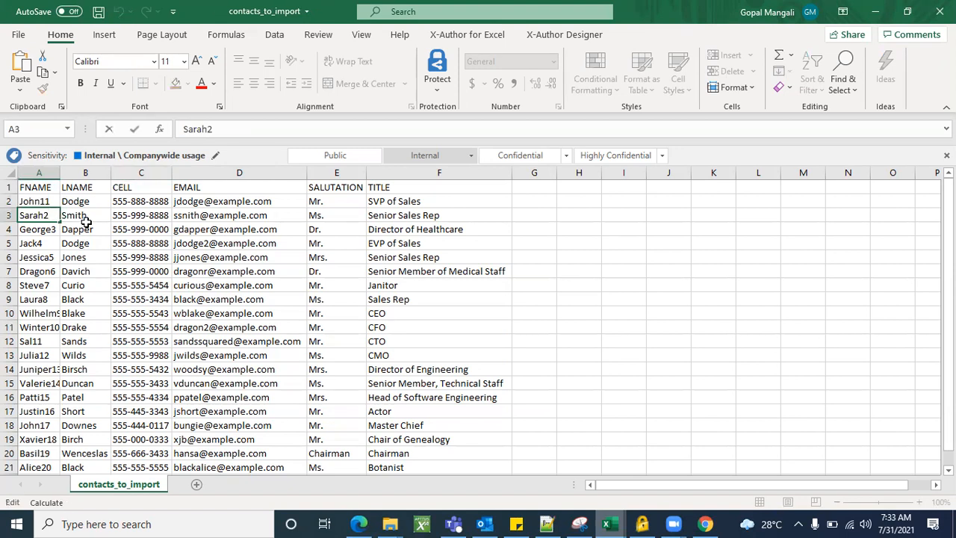
{"action": "left_click", "coordinate": [50, 228]}
{"action": "double_click", "coordinate": [50, 228]}
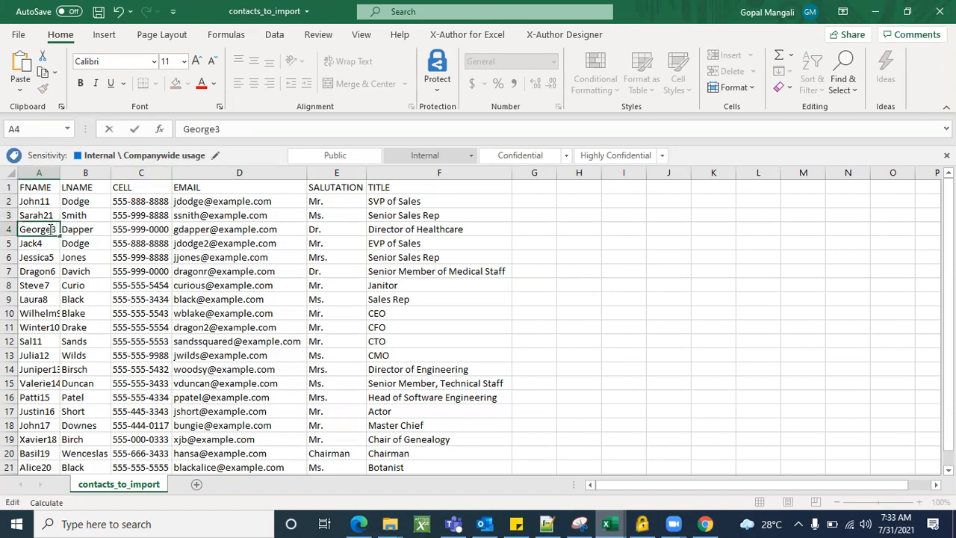
{"action": "type", "text": "1"}
{"action": "left_click", "coordinate": [50, 240]}
{"action": "double_click", "coordinate": [51, 242]}
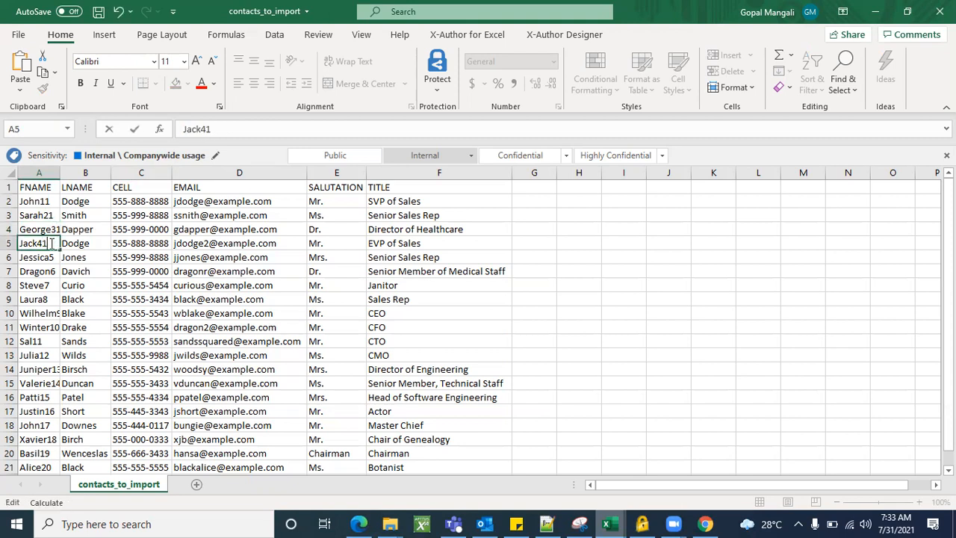
{"action": "double_click", "coordinate": [54, 256]}
{"action": "type", "text": "1"}
{"action": "left_click", "coordinate": [54, 273]}
{"action": "double_click", "coordinate": [61, 273]}
{"action": "type", "text": "1"}
{"action": "left_click", "coordinate": [51, 285]}
{"action": "double_click", "coordinate": [51, 286]}
{"action": "type", "text": "1"}
{"action": "left_click", "coordinate": [51, 299]}
{"action": "double_click", "coordinate": [51, 299]}
{"action": "type", "text": "1"}
{"action": "left_click", "coordinate": [53, 315]}
{"action": "double_click", "coordinate": [53, 314]}
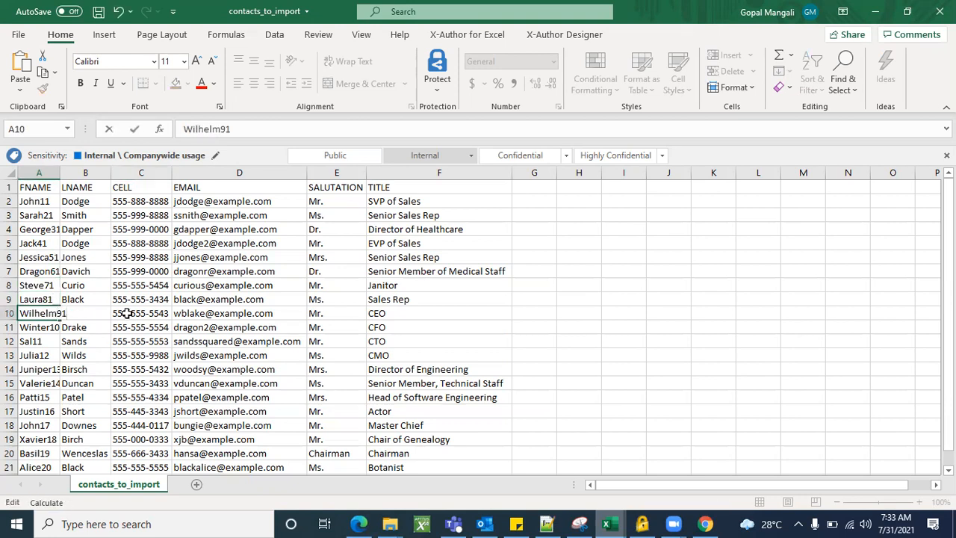
{"action": "left_click", "coordinate": [56, 327]}
{"action": "double_click", "coordinate": [56, 327]}
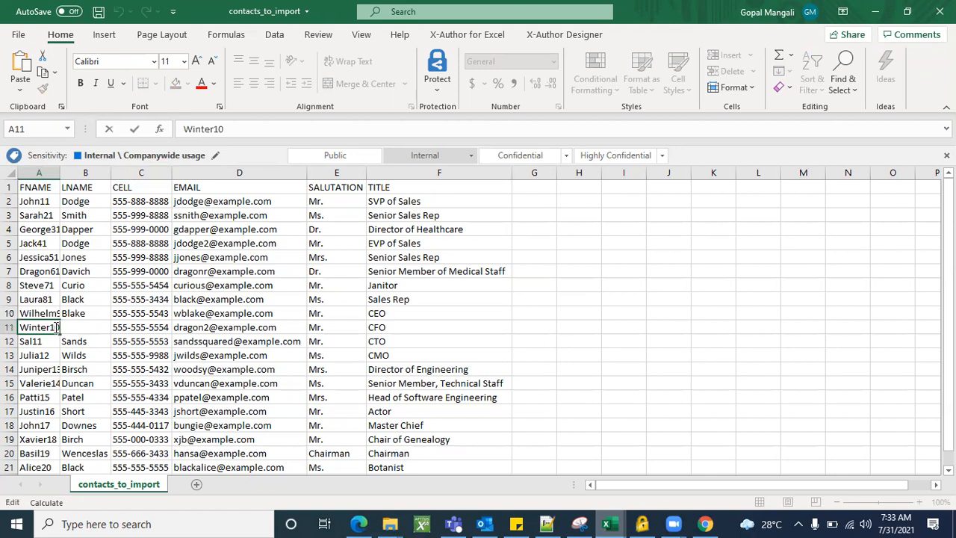
{"action": "type", "text": "1"}
{"action": "left_click", "coordinate": [51, 341]}
{"action": "double_click", "coordinate": [51, 341]}
{"action": "type", "text": "1"}
{"action": "double_click", "coordinate": [53, 359]}
{"action": "left_click", "coordinate": [53, 359]}
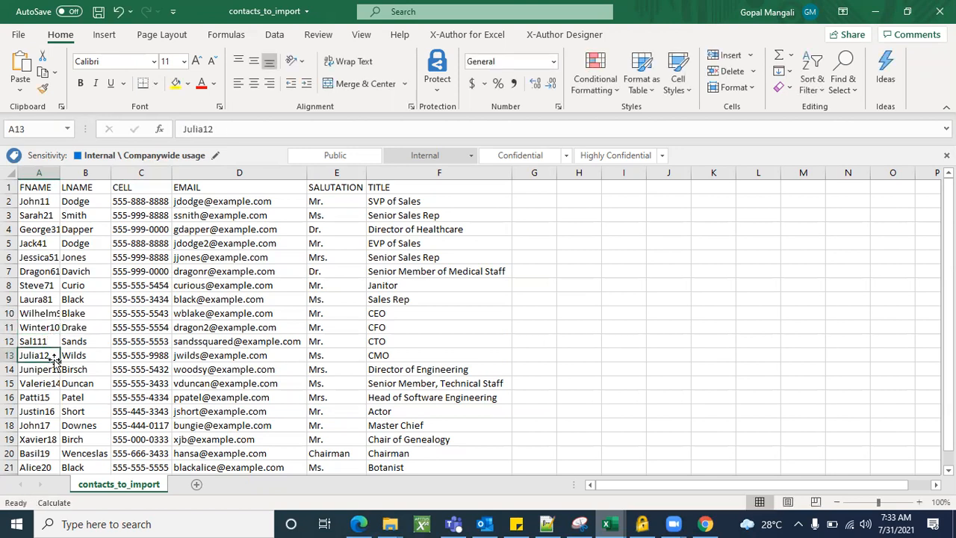
{"action": "double_click", "coordinate": [54, 356]}
{"action": "type", "text": "1"}
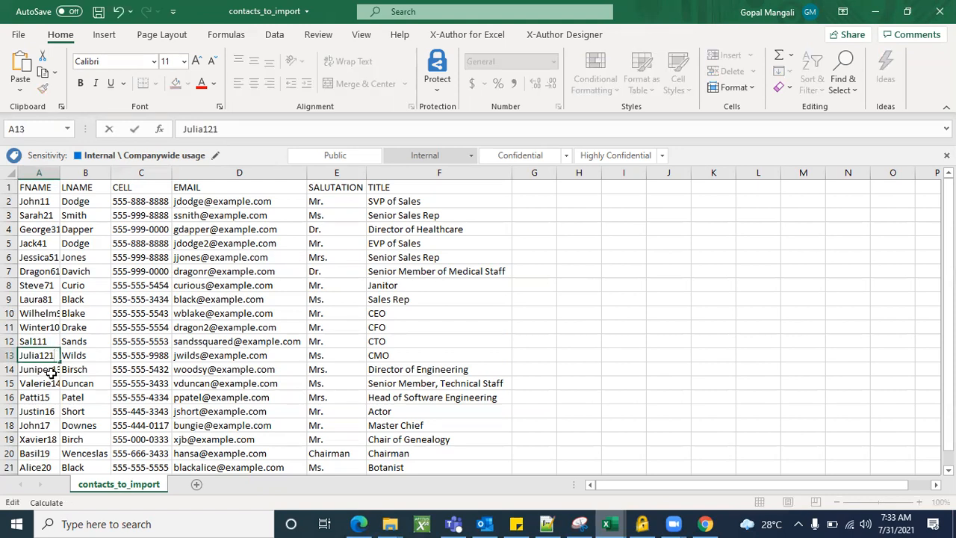
{"action": "left_click", "coordinate": [49, 366]}
{"action": "double_click", "coordinate": [52, 369]}
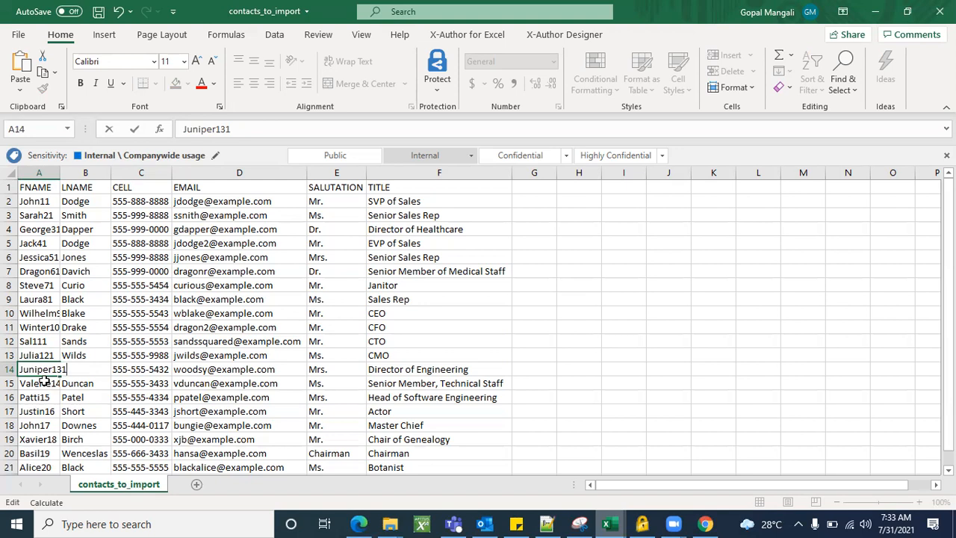
{"action": "type", "text": "1"}
{"action": "left_click", "coordinate": [42, 388]}
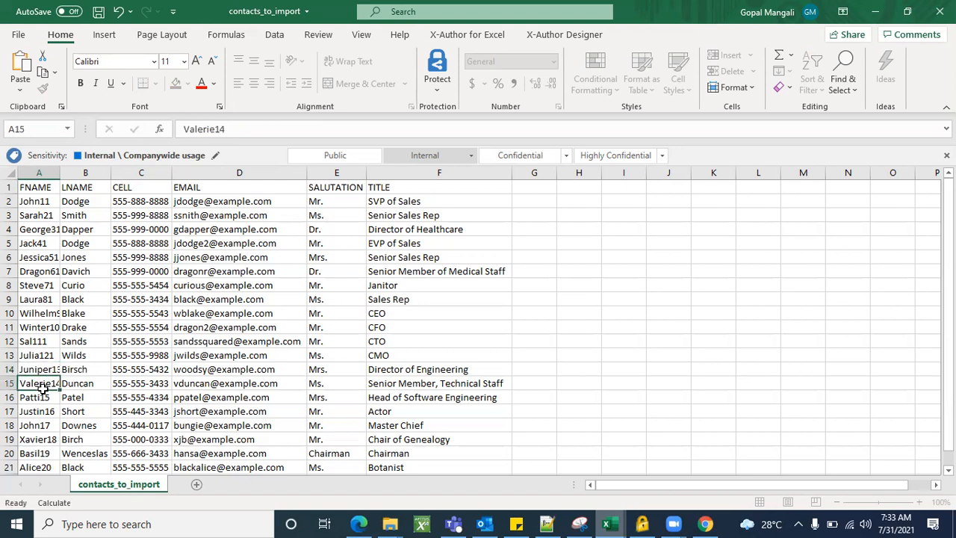
Append 1 to first names Valerie14 through Alice20, dismissing the circular-reference warnings
{"action": "key", "text": "ctrl+Down"}
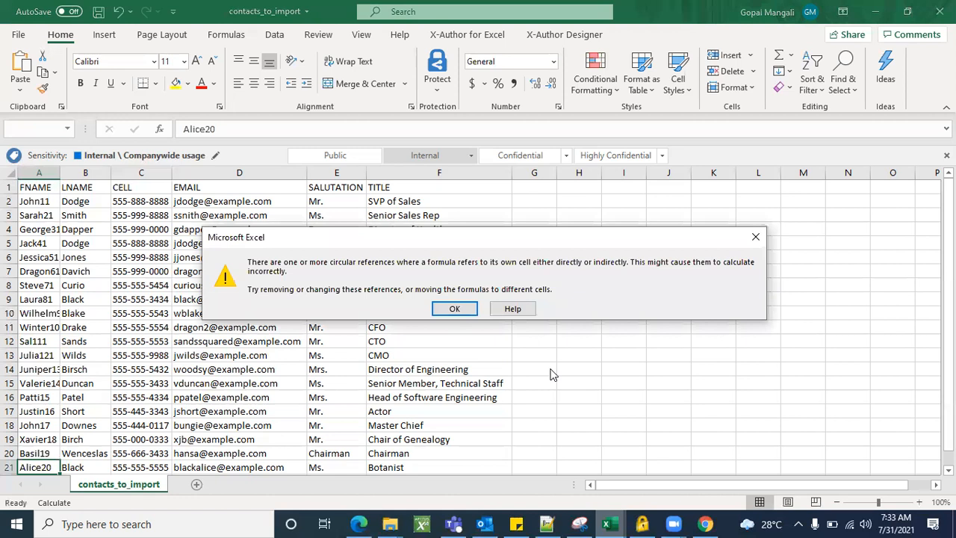
{"action": "left_click", "coordinate": [454, 309]}
{"action": "double_click", "coordinate": [48, 370]}
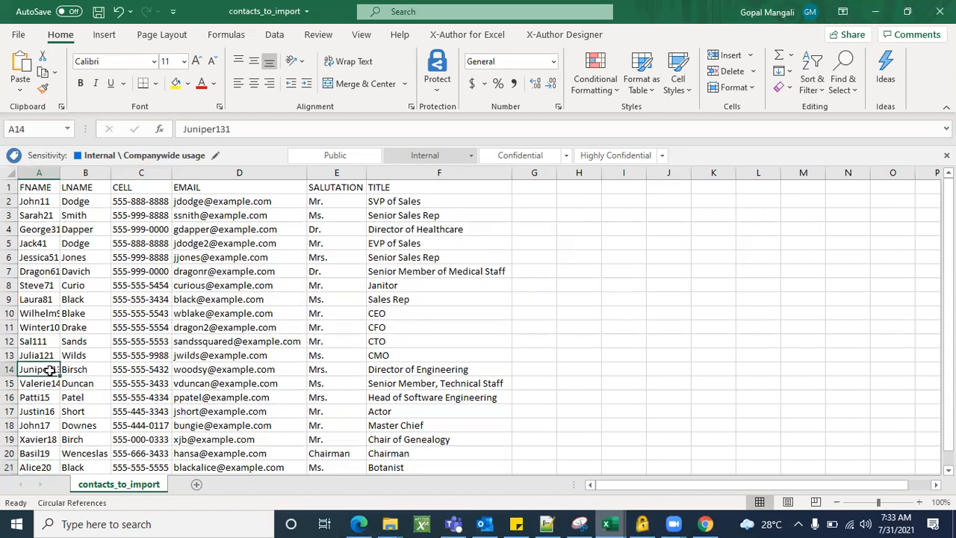
{"action": "left_click", "coordinate": [31, 381]}
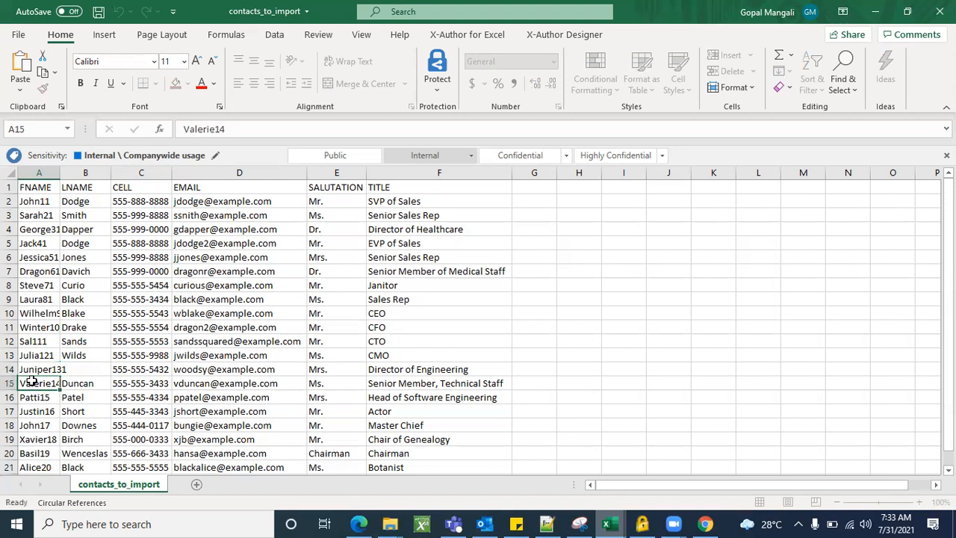
{"action": "double_click", "coordinate": [32, 382]}
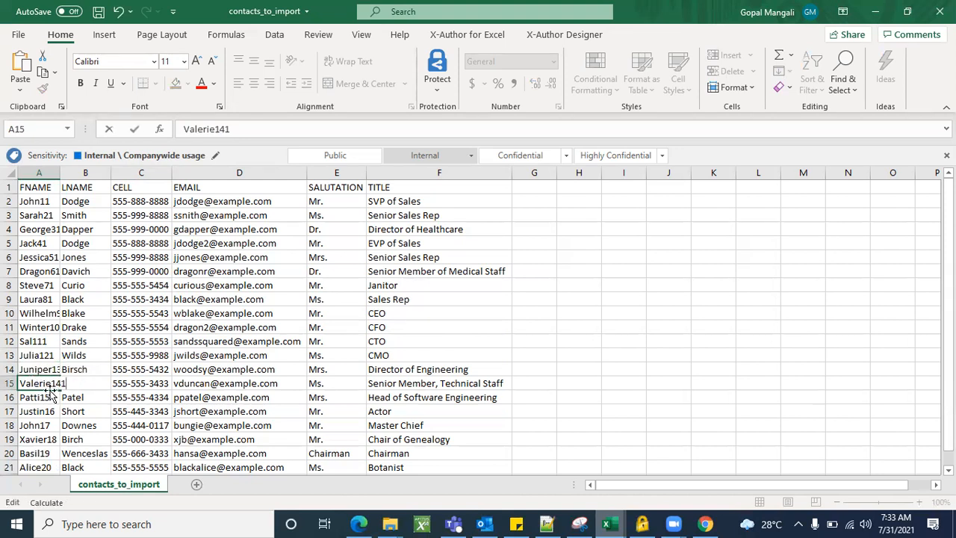
{"action": "left_click", "coordinate": [49, 396]}
{"action": "double_click", "coordinate": [54, 396]}
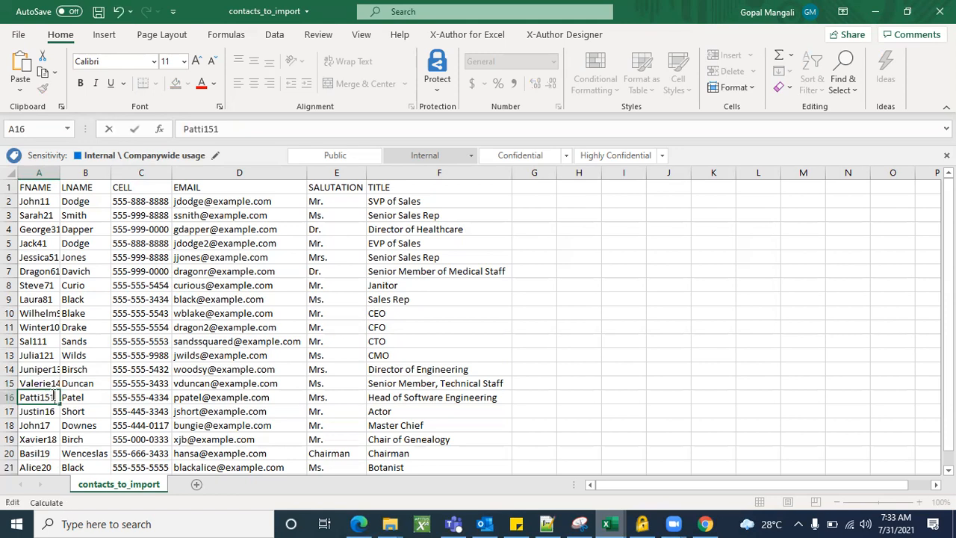
{"action": "left_click", "coordinate": [58, 409]}
{"action": "double_click", "coordinate": [57, 409]}
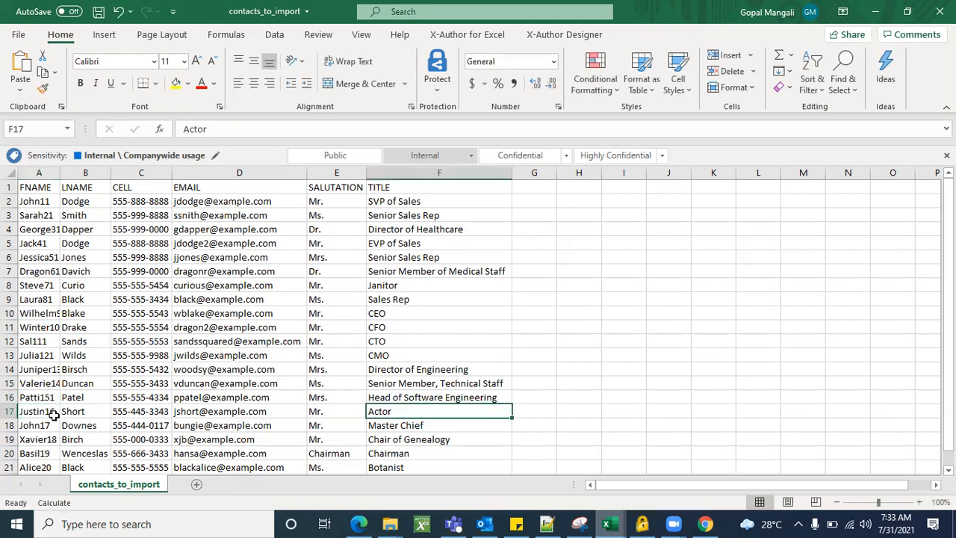
{"action": "double_click", "coordinate": [54, 416]}
{"action": "left_click", "coordinate": [54, 412]}
{"action": "double_click", "coordinate": [55, 411]}
{"action": "type", "text": "1"}
{"action": "left_click", "coordinate": [53, 425]}
{"action": "double_click", "coordinate": [54, 425]}
{"action": "type", "text": "1"}
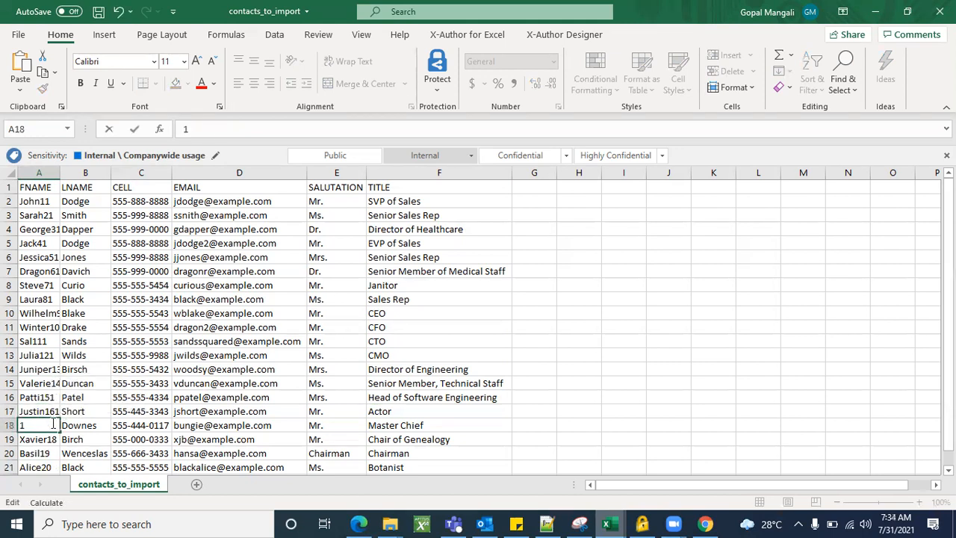
{"action": "key", "text": "ctrl+z"}
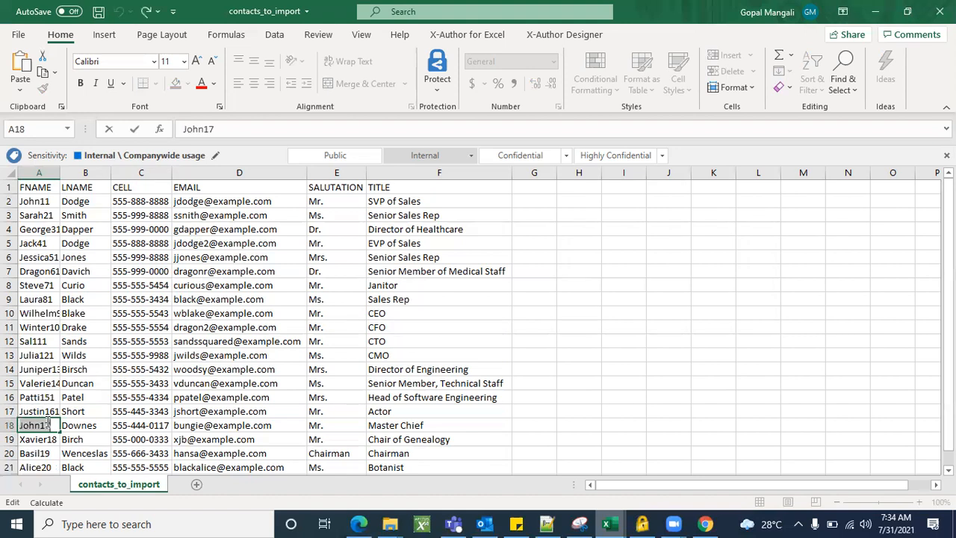
{"action": "type", "text": "1"}
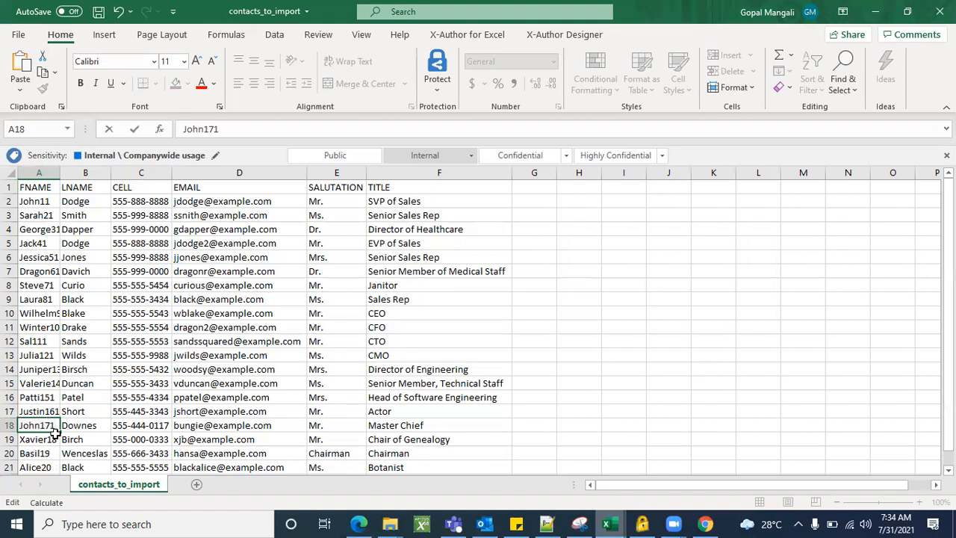
{"action": "double_click", "coordinate": [54, 439]}
{"action": "type", "text": "1"}
{"action": "double_click", "coordinate": [50, 455]}
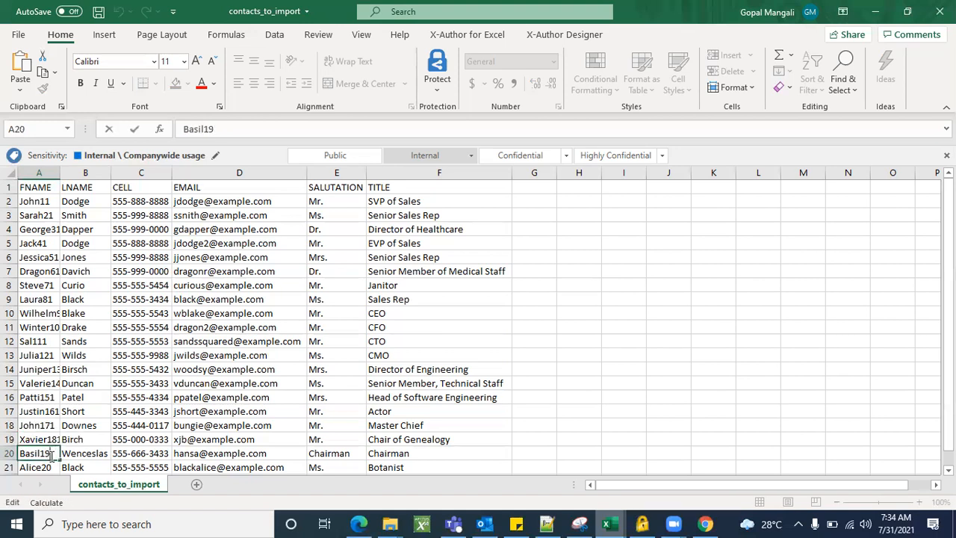
{"action": "scroll", "coordinate": [55, 425], "scroll_direction": "down", "scroll_amount": 1}
{"action": "left_click", "coordinate": [55, 425]}
{"action": "double_click", "coordinate": [54, 425]}
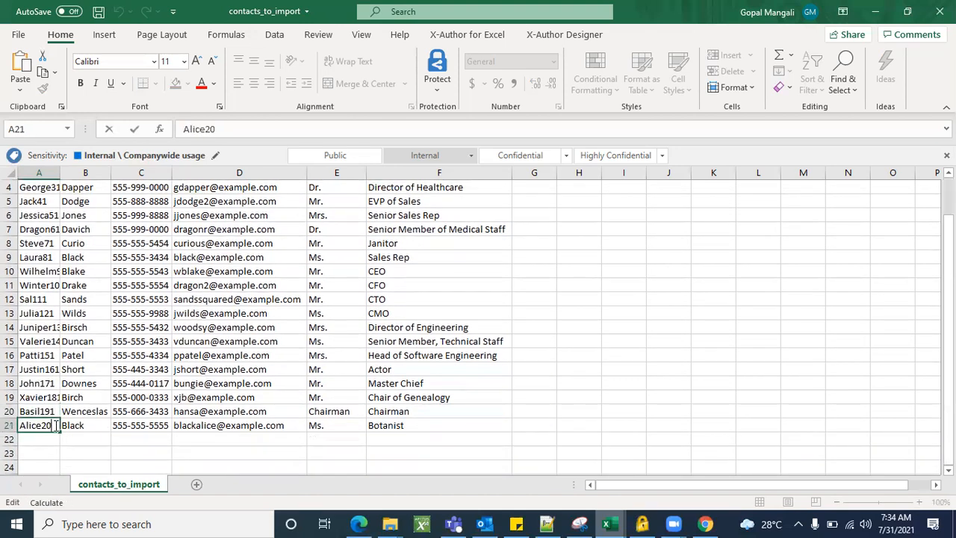
{"action": "left_click", "coordinate": [509, 402]}
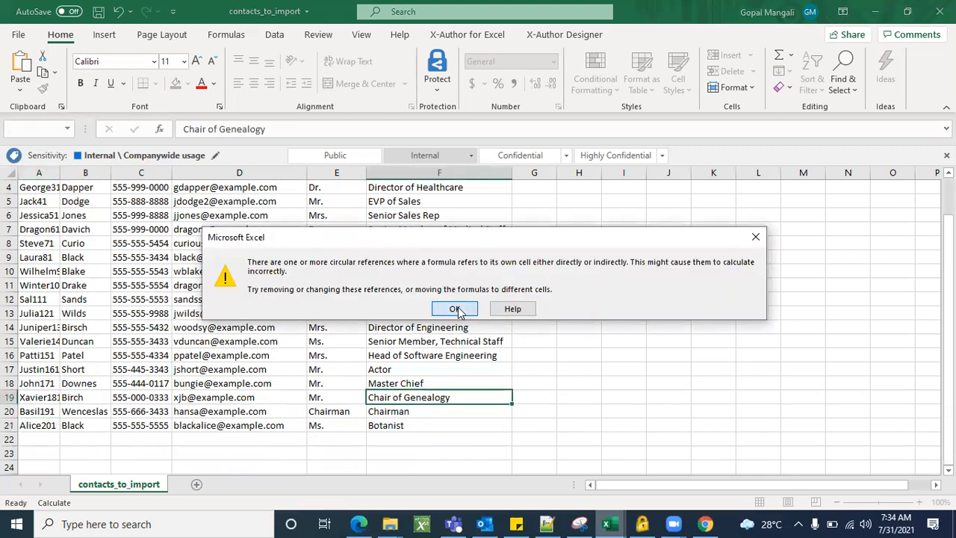
{"action": "left_click", "coordinate": [455, 309]}
Save the contacts_to_import workbook with Ctrl+S
{"action": "key", "text": "ctrl+s"}
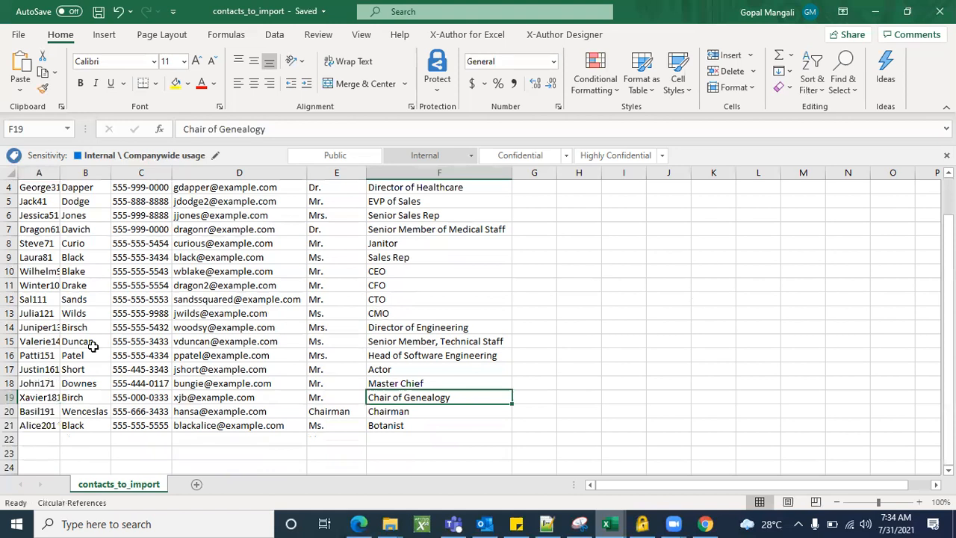
{"action": "scroll", "coordinate": [89, 346], "scroll_direction": "up", "scroll_amount": 1}
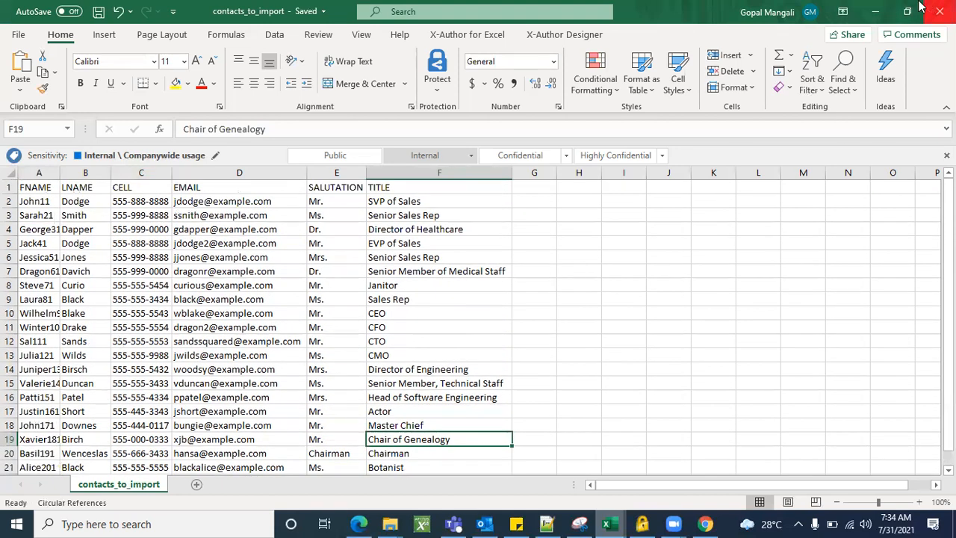
{"action": "left_click", "coordinate": [876, 11]}
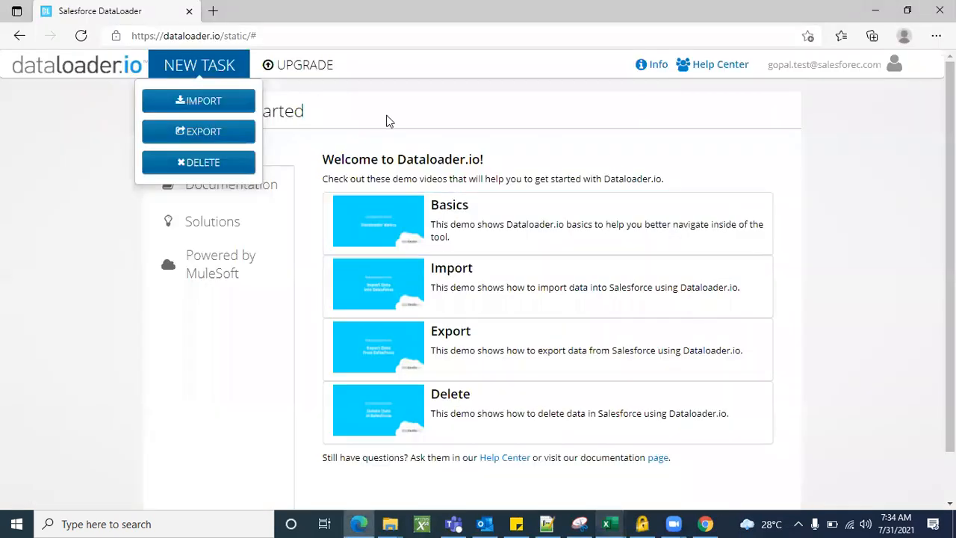
Create a new Insert import task with Contact as the object and proceed to the File step
{"action": "left_click", "coordinate": [208, 107]}
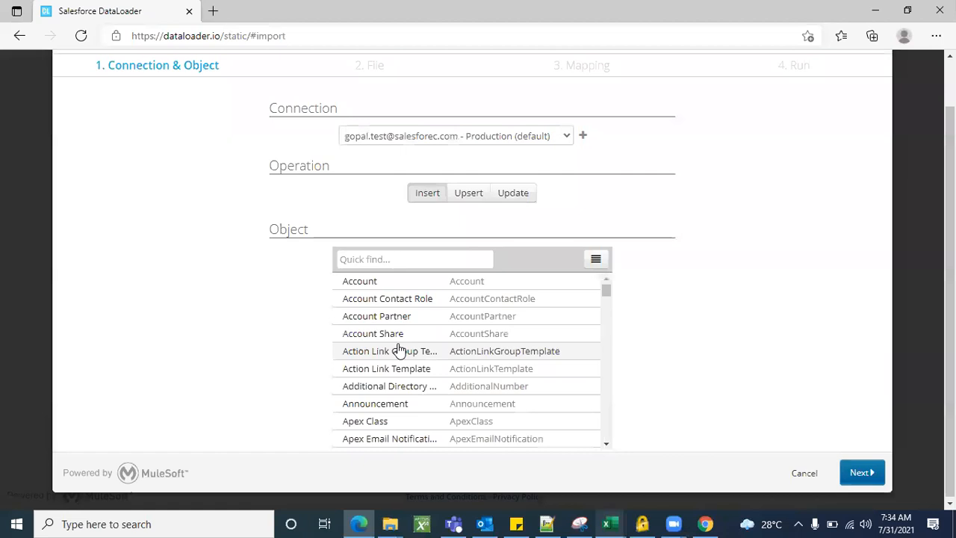
{"action": "left_click", "coordinate": [401, 274]}
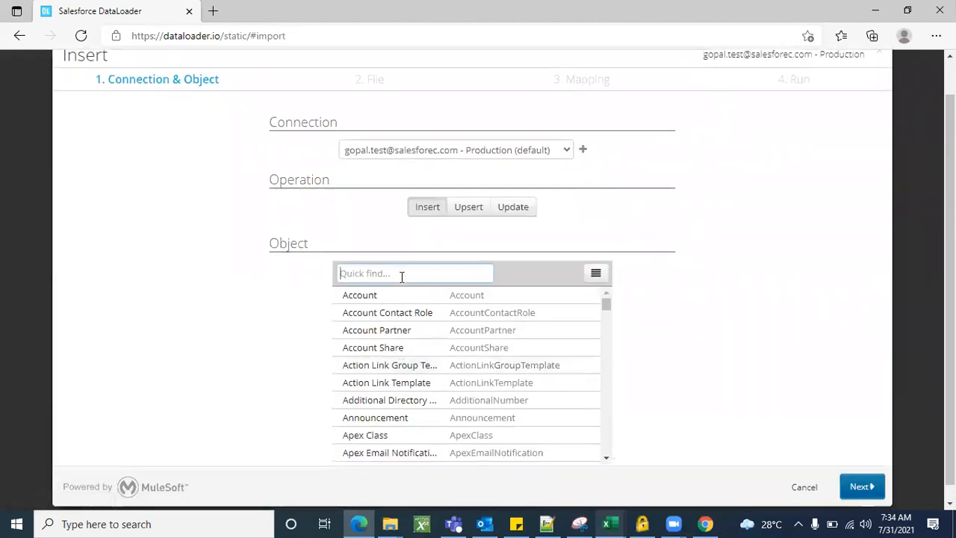
{"action": "type", "text": "contact"}
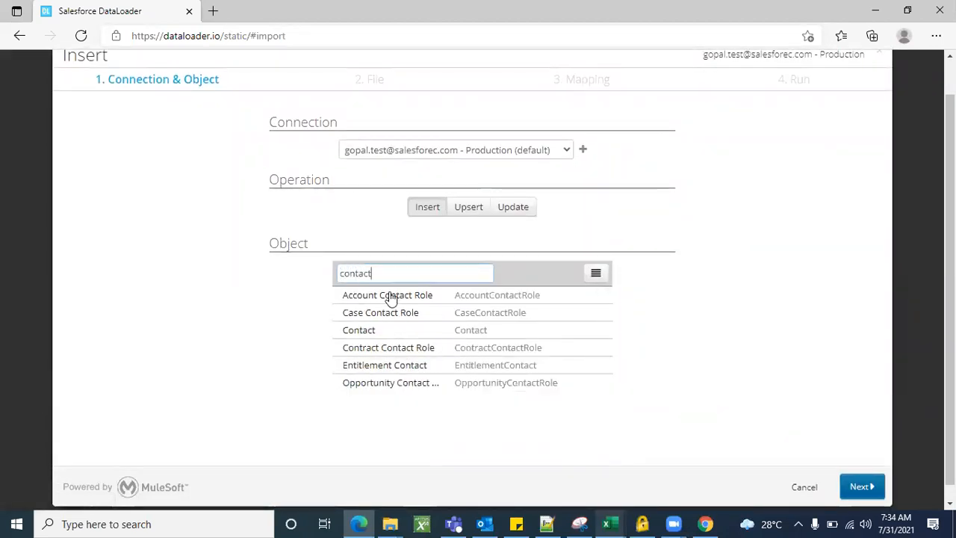
{"action": "left_click", "coordinate": [368, 335]}
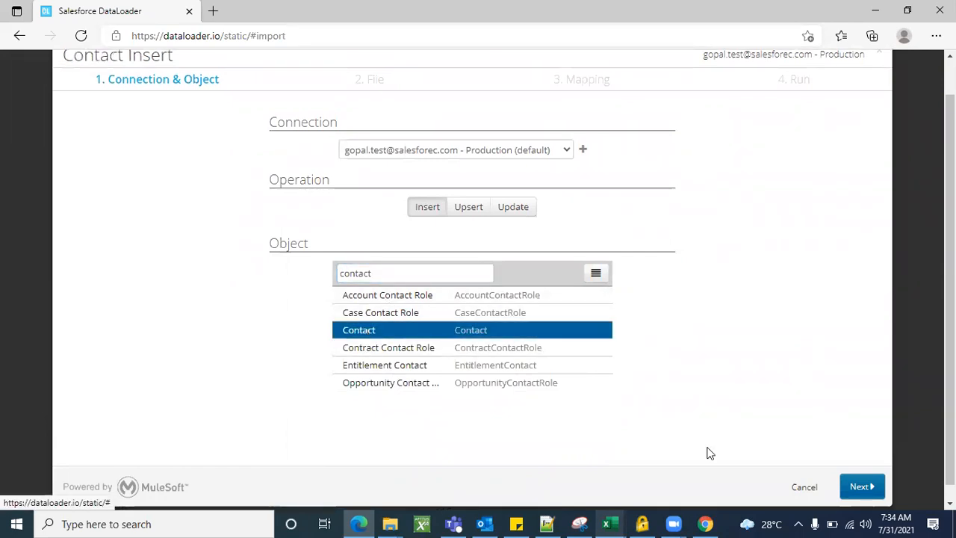
{"action": "left_click", "coordinate": [862, 487]}
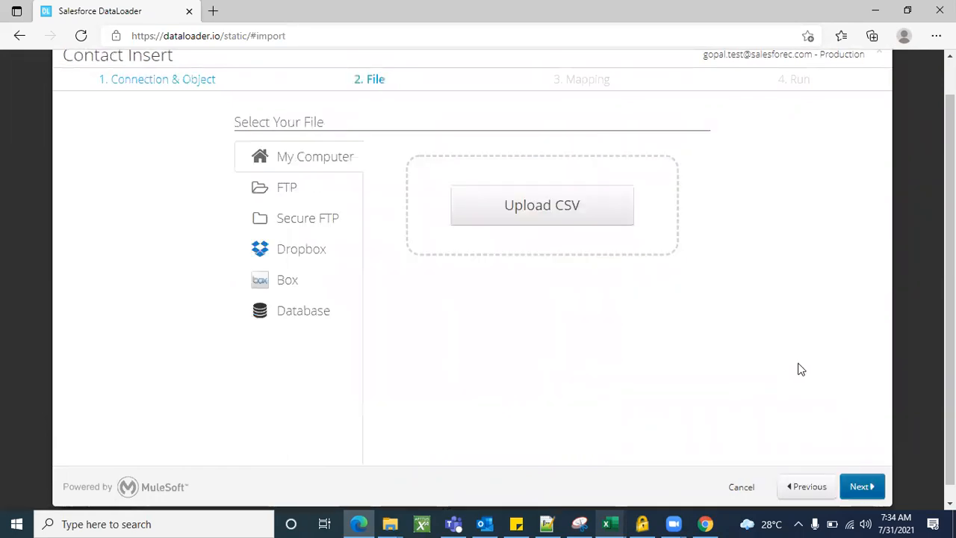
Choose contacts_to_import.csv from the Desktop and upload it as the import file
{"action": "left_click", "coordinate": [524, 213]}
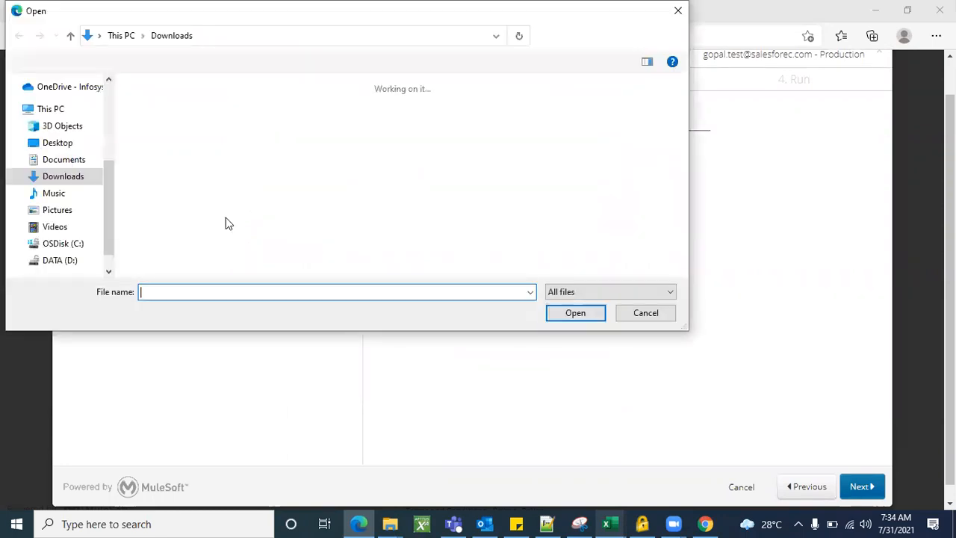
{"action": "type", "text": "contact"}
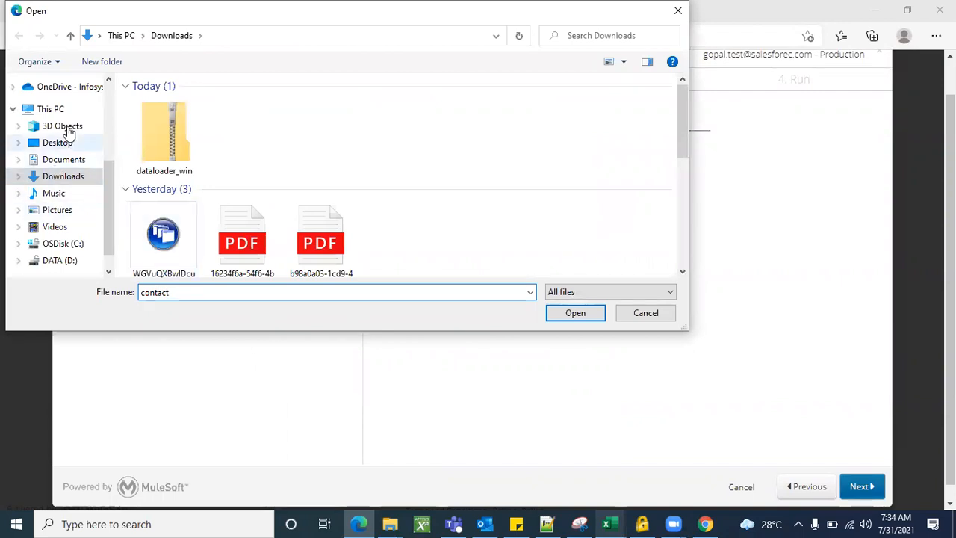
{"action": "scroll", "coordinate": [68, 241], "scroll_direction": "down", "scroll_amount": 1}
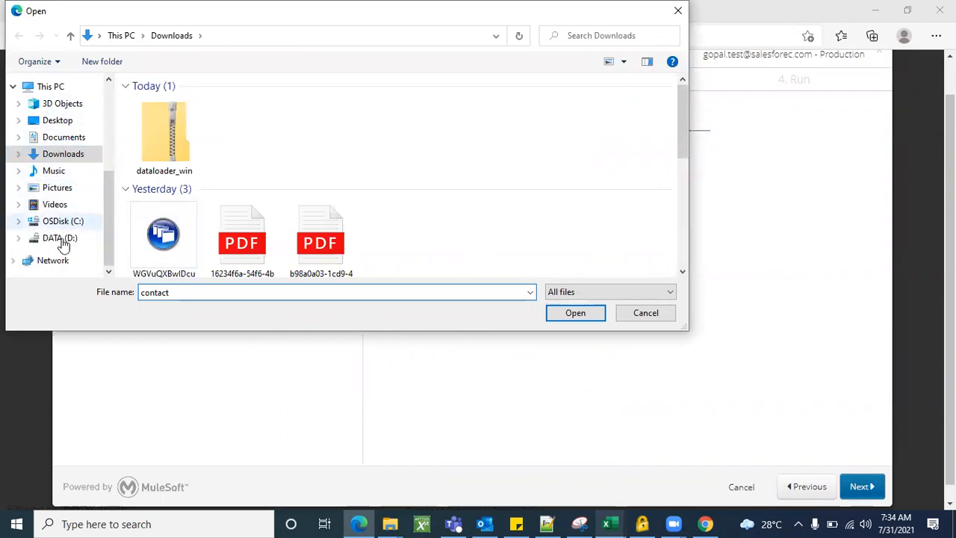
{"action": "scroll", "coordinate": [64, 225], "scroll_direction": "up", "scroll_amount": 3}
{"action": "scroll", "coordinate": [66, 164], "scroll_direction": "up", "scroll_amount": 3}
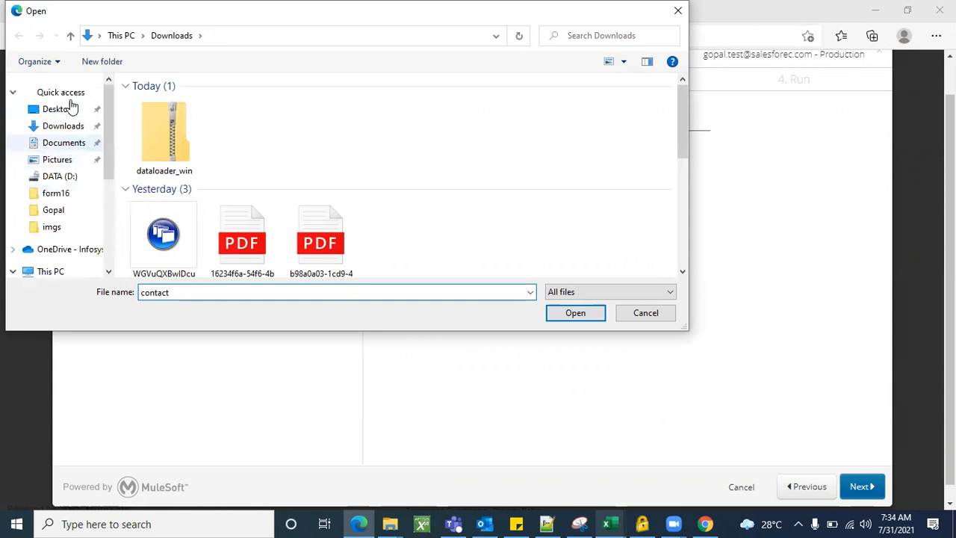
{"action": "left_click", "coordinate": [65, 111]}
{"action": "left_click", "coordinate": [194, 291]}
{"action": "key", "text": "ctrl+a"}
{"action": "key", "text": "BackSpace"}
{"action": "type", "text": "conta"}
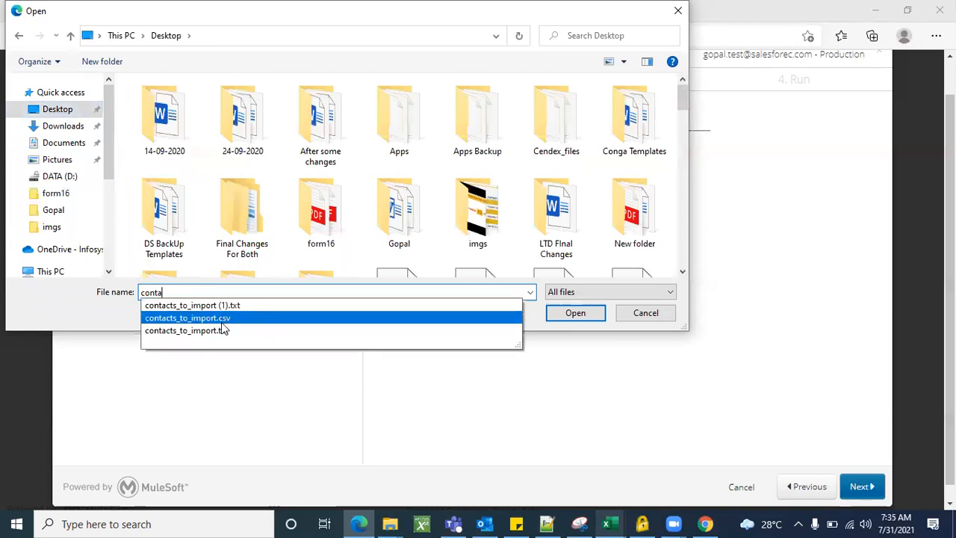
{"action": "left_click", "coordinate": [222, 323]}
{"action": "left_click", "coordinate": [577, 317]}
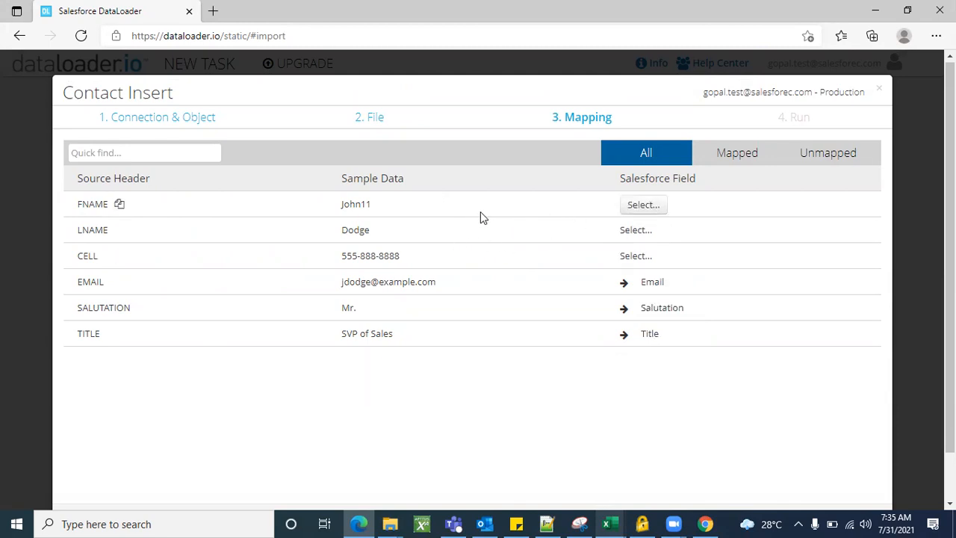
Map FNAME to First Name and LNAME to Last Name
{"action": "left_click", "coordinate": [644, 206]}
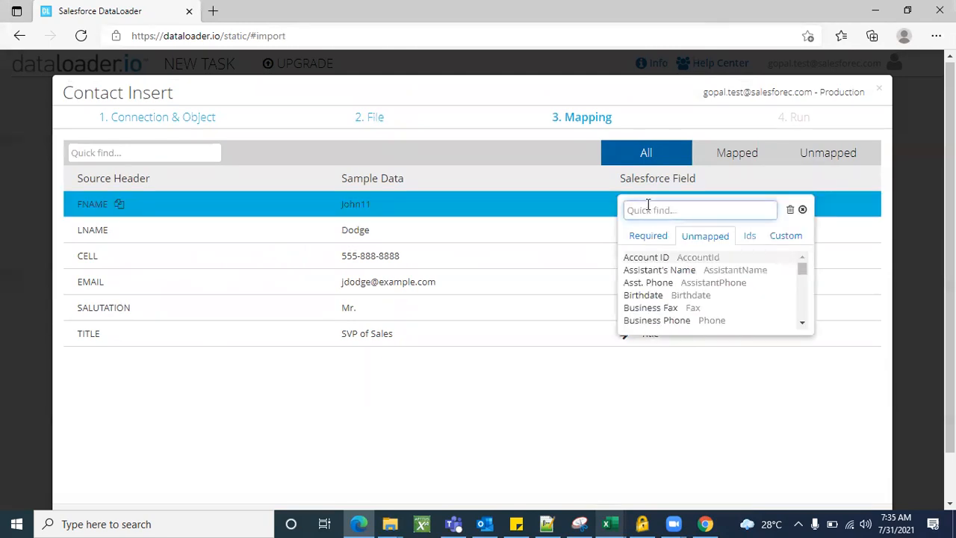
{"action": "type", "text": "contact"}
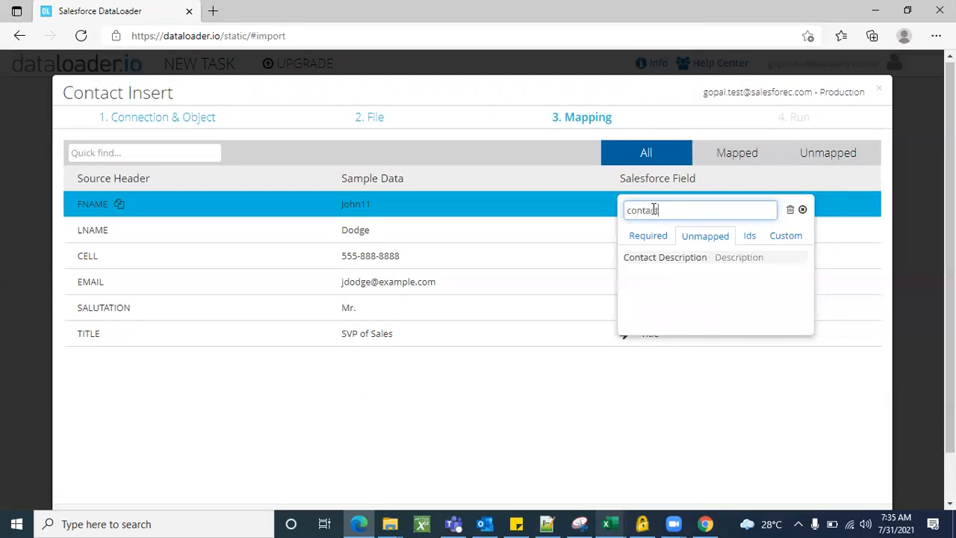
{"action": "type", "text": "."}
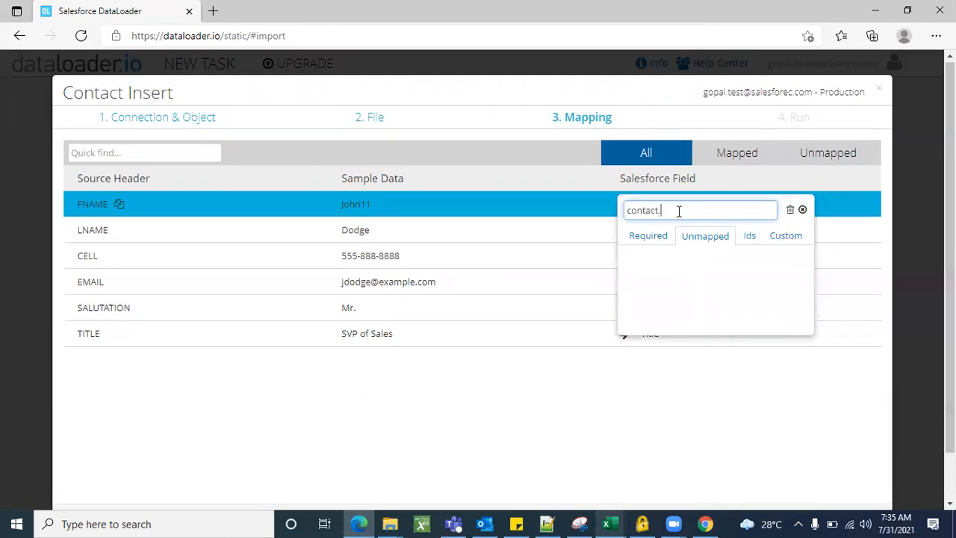
{"action": "key", "text": "BackSpace"}
{"action": "key", "text": "BackSpace"}
{"action": "key", "text": "BackSpace"}
{"action": "key", "text": "BackSpace"}
{"action": "key", "text": "BackSpace"}
{"action": "key", "text": "BackSpace"}
{"action": "key", "text": "BackSpace"}
{"action": "key", "text": "BackSpace"}
{"action": "type", "text": "firt"}
{"action": "key", "text": "BackSpace"}
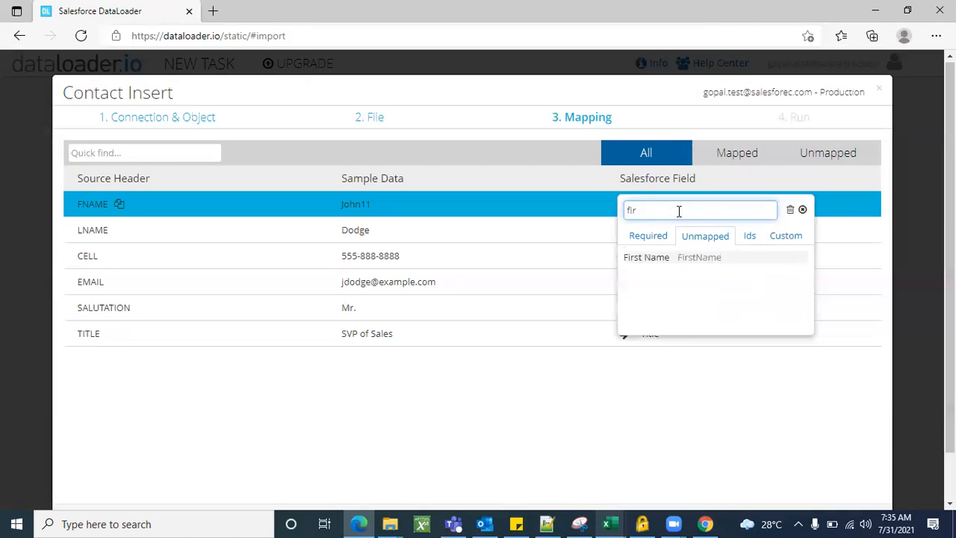
{"action": "left_click", "coordinate": [662, 257]}
{"action": "left_click", "coordinate": [638, 230]}
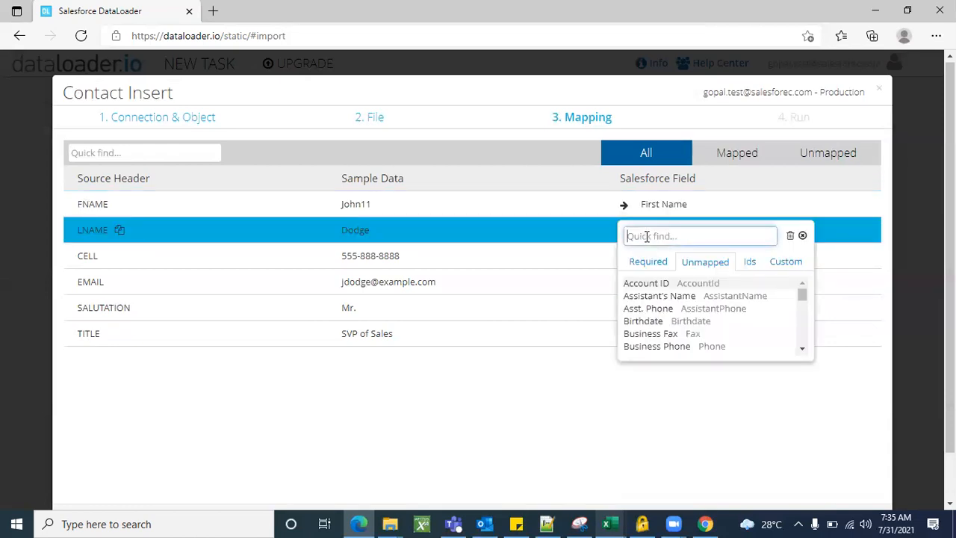
{"action": "type", "text": "last"}
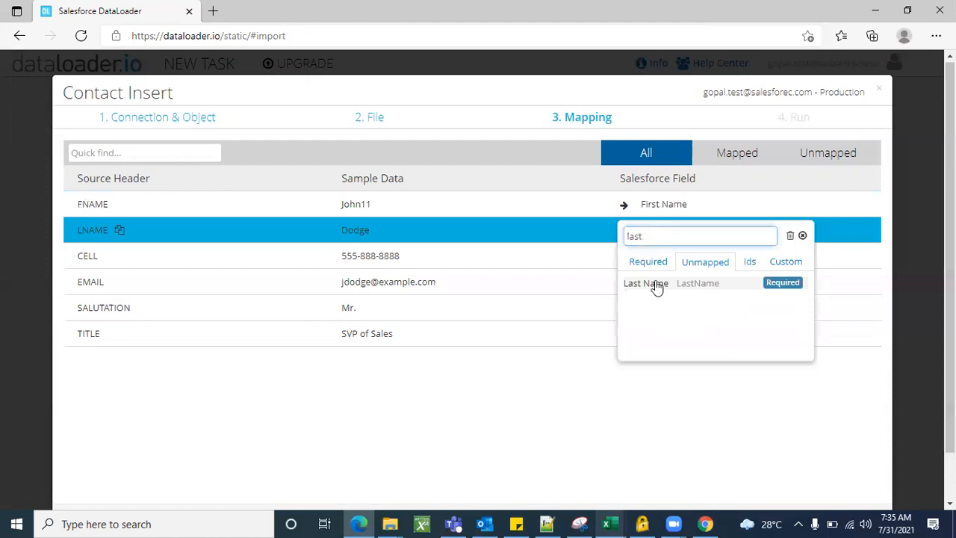
{"action": "left_click", "coordinate": [656, 288]}
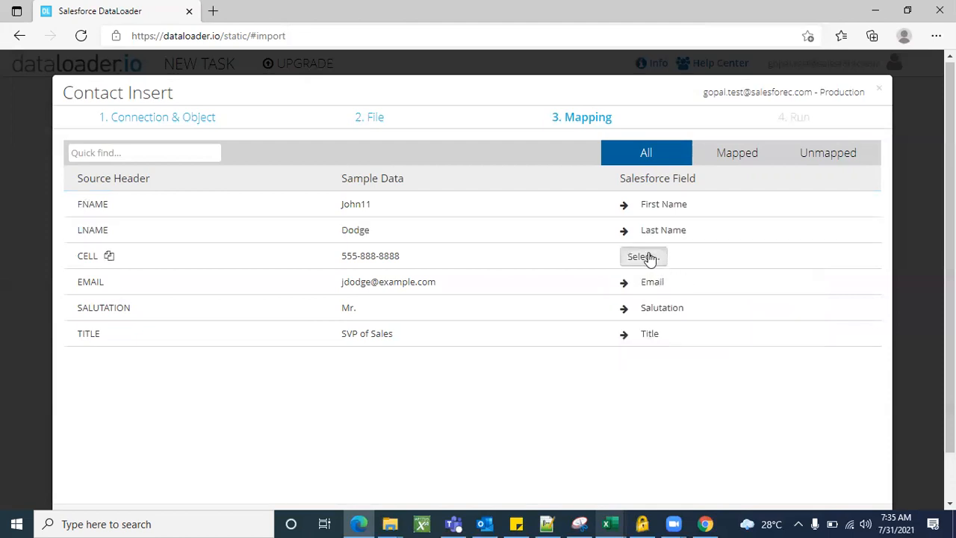
Map CELL to Mobile Phone
{"action": "left_click", "coordinate": [649, 258]}
{"action": "left_click", "coordinate": [667, 241]}
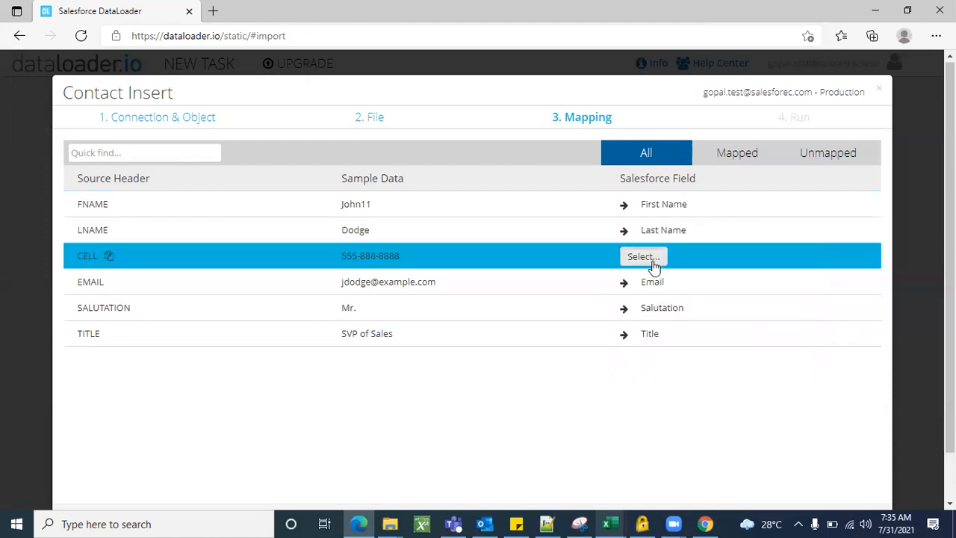
{"action": "left_click", "coordinate": [653, 260]}
{"action": "type", "text": "phone"}
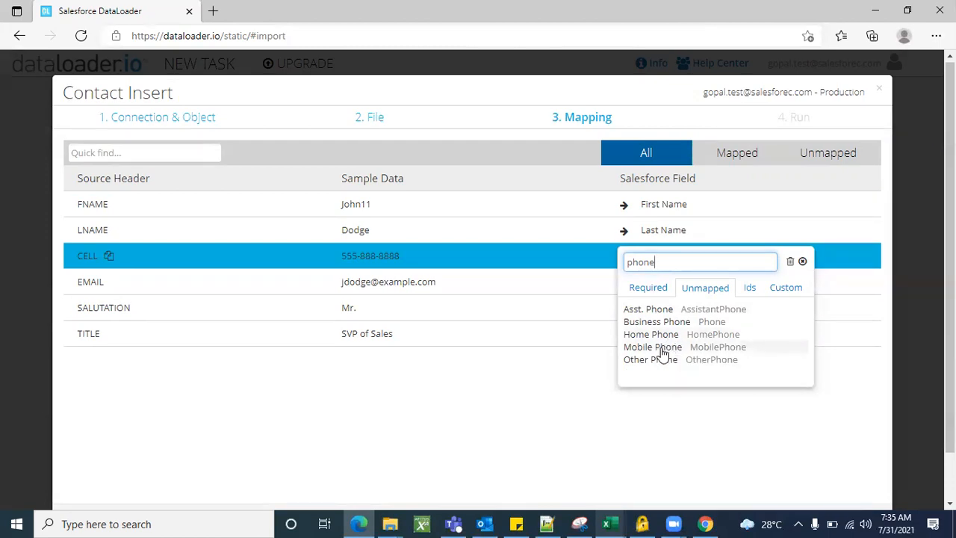
{"action": "left_click", "coordinate": [714, 348]}
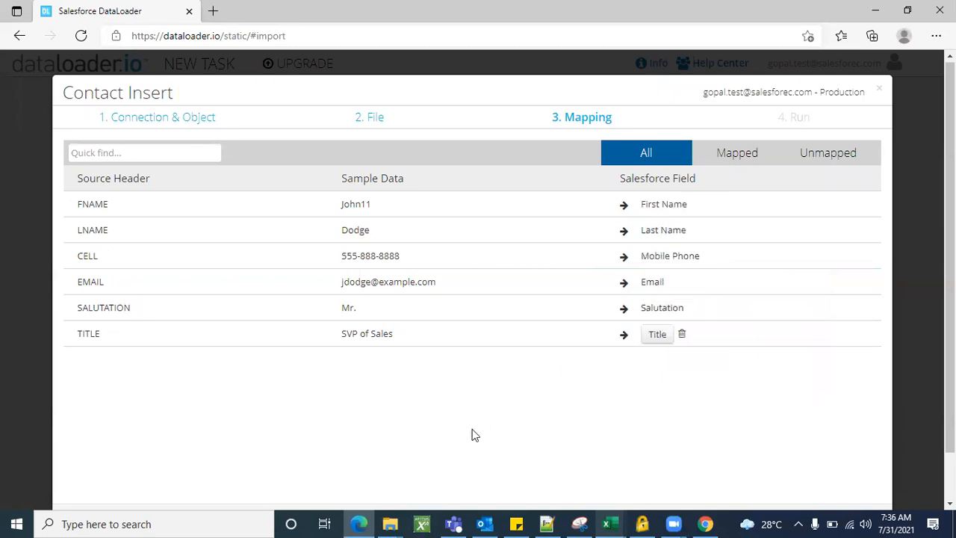
{"action": "scroll", "coordinate": [566, 406], "scroll_direction": "down", "scroll_amount": 1}
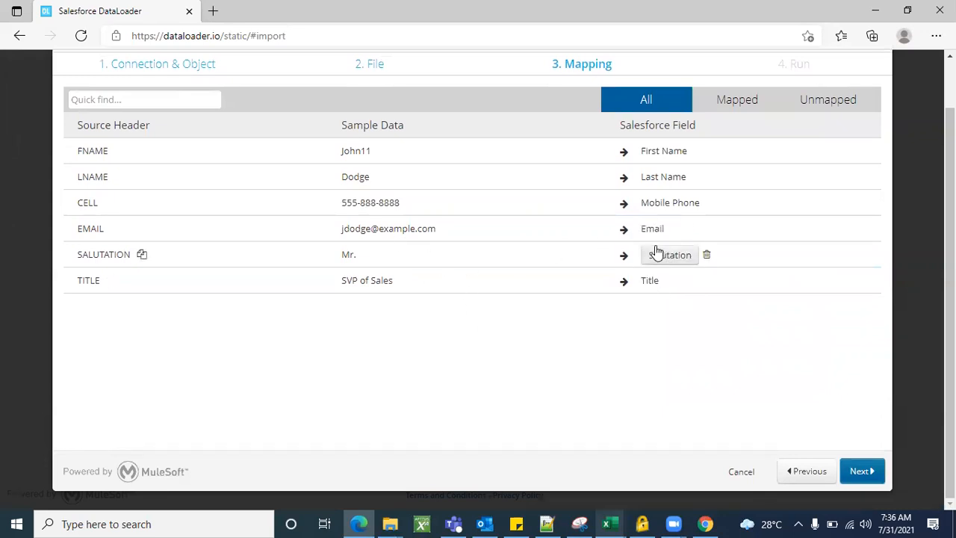
{"action": "scroll", "coordinate": [527, 343], "scroll_direction": "up", "scroll_amount": 1}
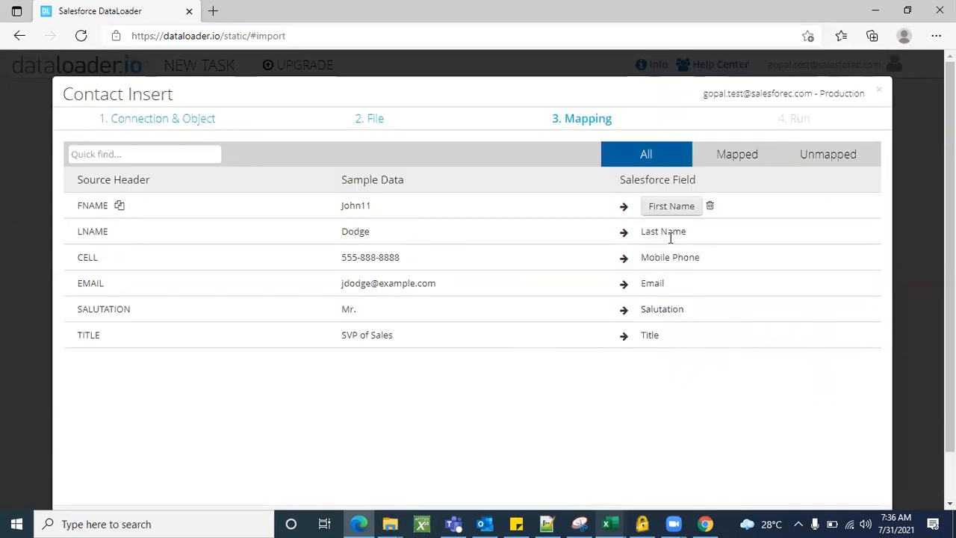
{"action": "scroll", "coordinate": [596, 417], "scroll_direction": "down", "scroll_amount": 1}
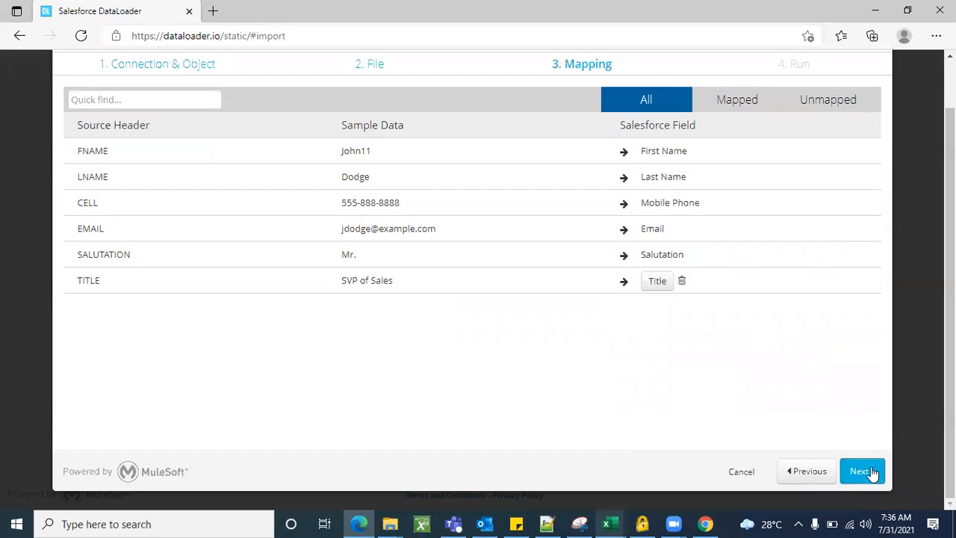
Go to the Run step and review the summary: Contact Insert, 20 rows, Batch API
{"action": "left_click", "coordinate": [862, 472]}
{"action": "scroll", "coordinate": [537, 386], "scroll_direction": "up", "scroll_amount": 1}
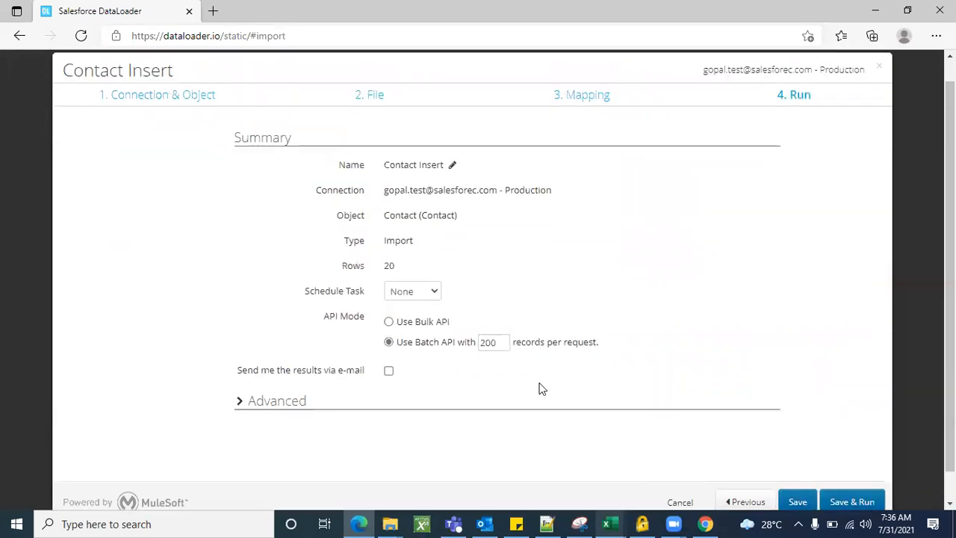
{"action": "scroll", "coordinate": [545, 234], "scroll_direction": "down", "scroll_amount": 1}
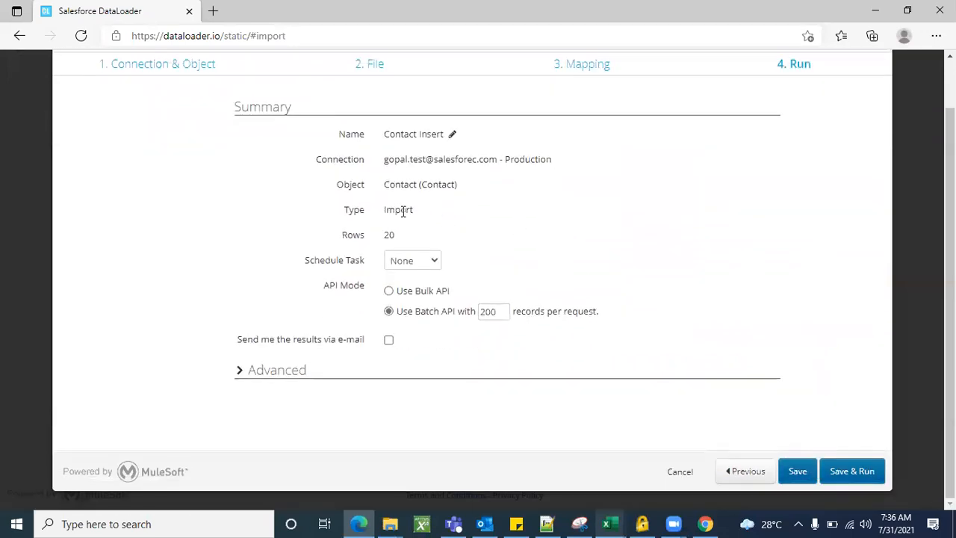
{"action": "double_click", "coordinate": [402, 210]}
{"action": "left_click", "coordinate": [449, 215]}
{"action": "double_click", "coordinate": [390, 235]}
{"action": "left_click", "coordinate": [534, 224]}
{"action": "scroll", "coordinate": [535, 224], "scroll_direction": "down", "scroll_amount": 1}
{"action": "scroll", "coordinate": [535, 224], "scroll_direction": "up", "scroll_amount": 1}
{"action": "scroll", "coordinate": [575, 349], "scroll_direction": "up", "scroll_amount": 1}
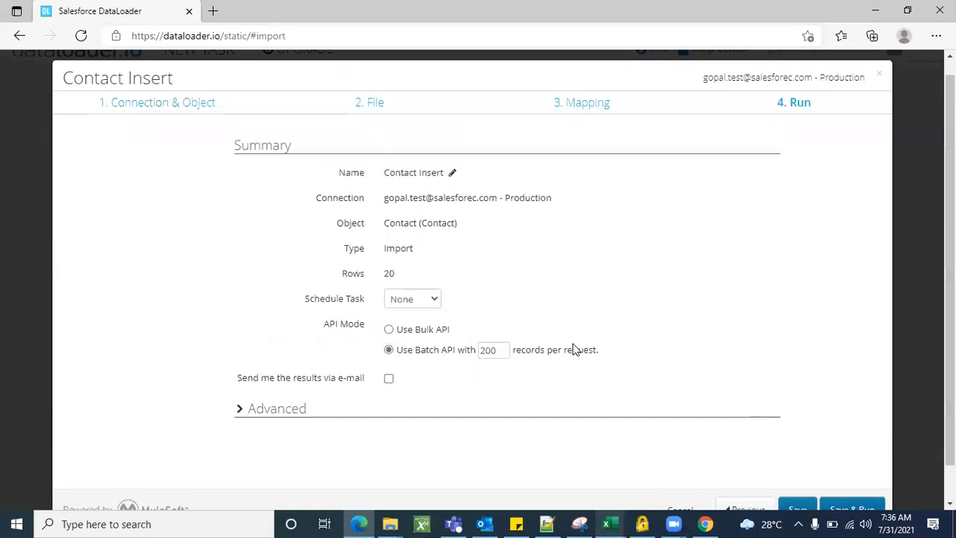
{"action": "scroll", "coordinate": [575, 350], "scroll_direction": "down", "scroll_amount": 1}
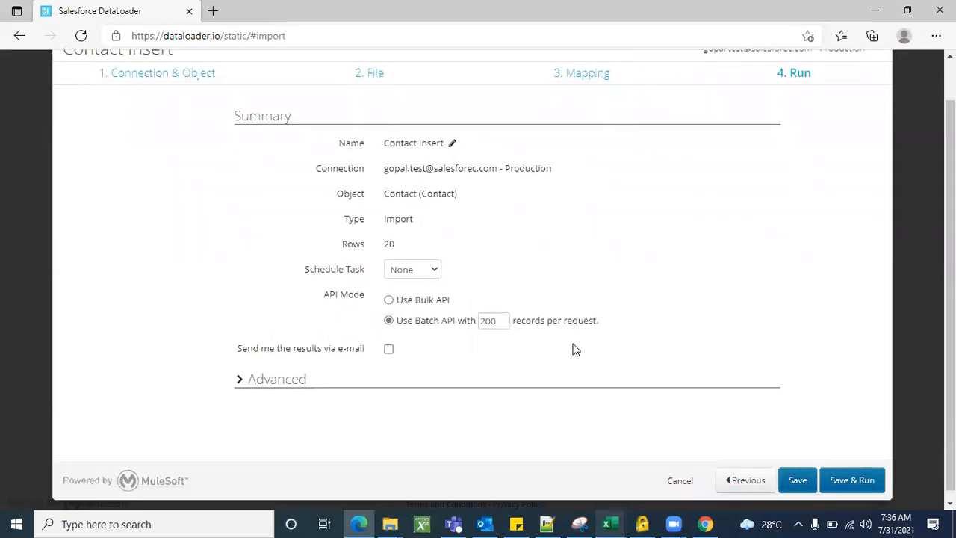
{"action": "mouse_move", "coordinate": [502, 321]}
{"action": "scroll", "coordinate": [564, 367], "scroll_direction": "down", "scroll_amount": 1}
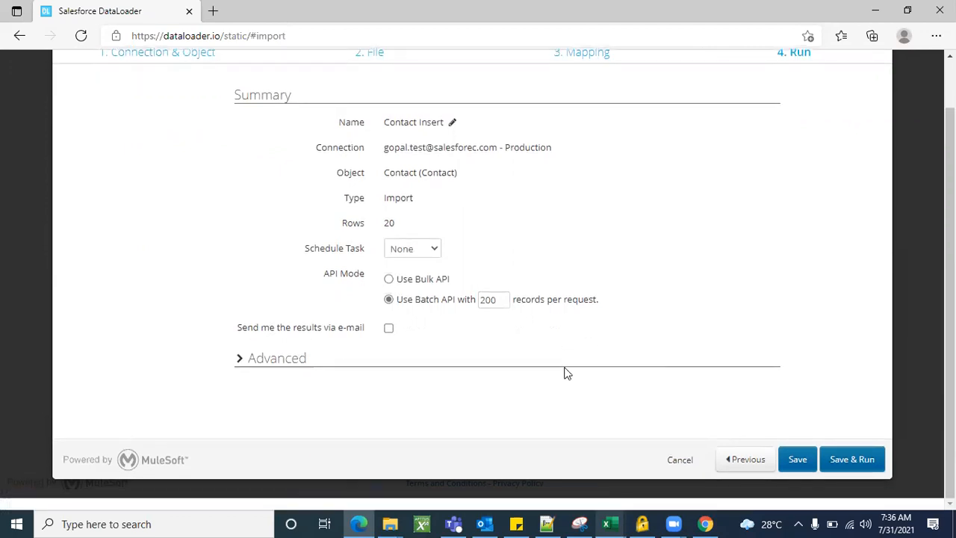
{"action": "scroll", "coordinate": [566, 374], "scroll_direction": "up", "scroll_amount": 1}
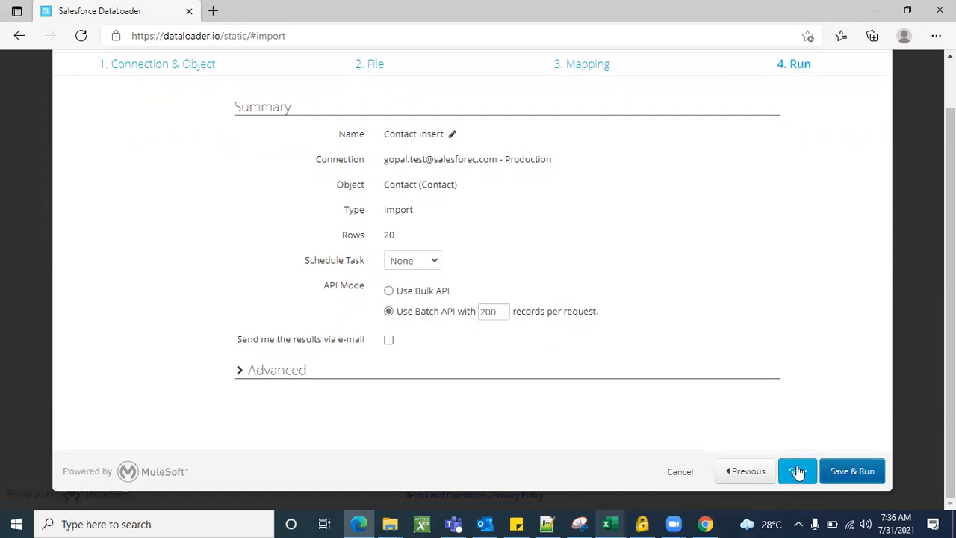
{"action": "scroll", "coordinate": [590, 346], "scroll_direction": "up", "scroll_amount": 2}
{"action": "scroll", "coordinate": [665, 267], "scroll_direction": "down", "scroll_amount": 3}
{"action": "scroll", "coordinate": [654, 270], "scroll_direction": "up", "scroll_amount": 1}
Save and run the Contact Insert task, confirming the data change
{"action": "left_click", "coordinate": [854, 472]}
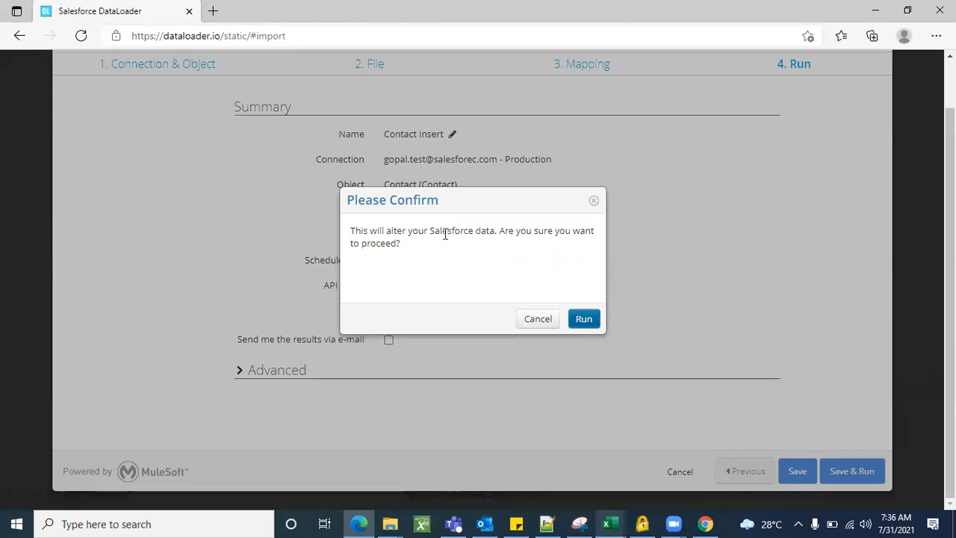
{"action": "left_click", "coordinate": [582, 320]}
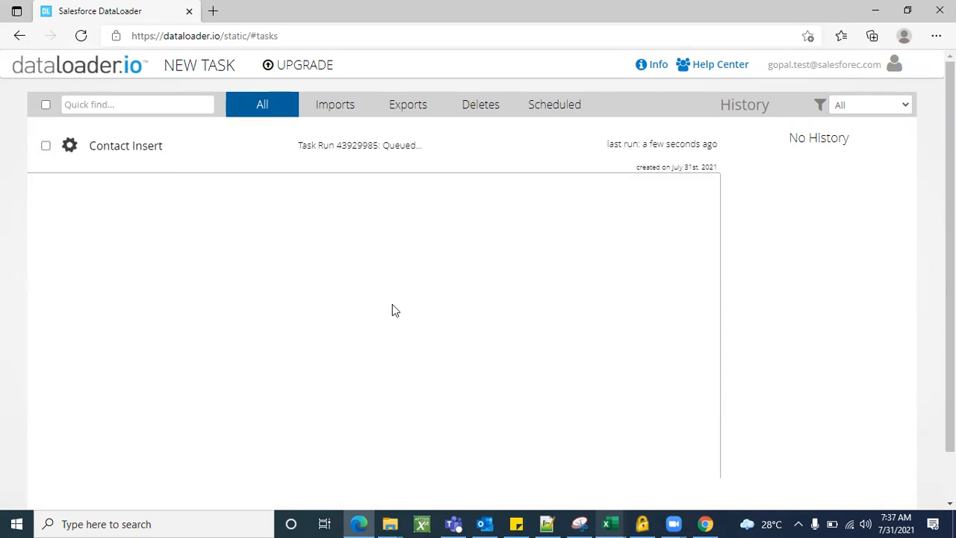
{"action": "scroll", "coordinate": [368, 299], "scroll_direction": "up", "scroll_amount": 1}
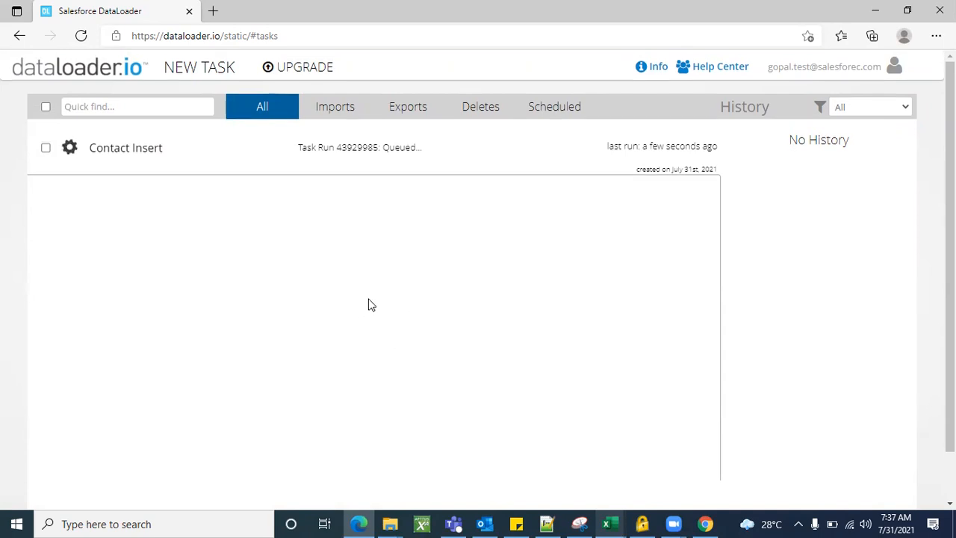
{"action": "scroll", "coordinate": [371, 305], "scroll_direction": "down", "scroll_amount": 1}
{"action": "scroll", "coordinate": [369, 304], "scroll_direction": "down", "scroll_amount": 1}
{"action": "scroll", "coordinate": [365, 295], "scroll_direction": "up", "scroll_amount": 1}
{"action": "scroll", "coordinate": [351, 291], "scroll_direction": "down", "scroll_amount": 1}
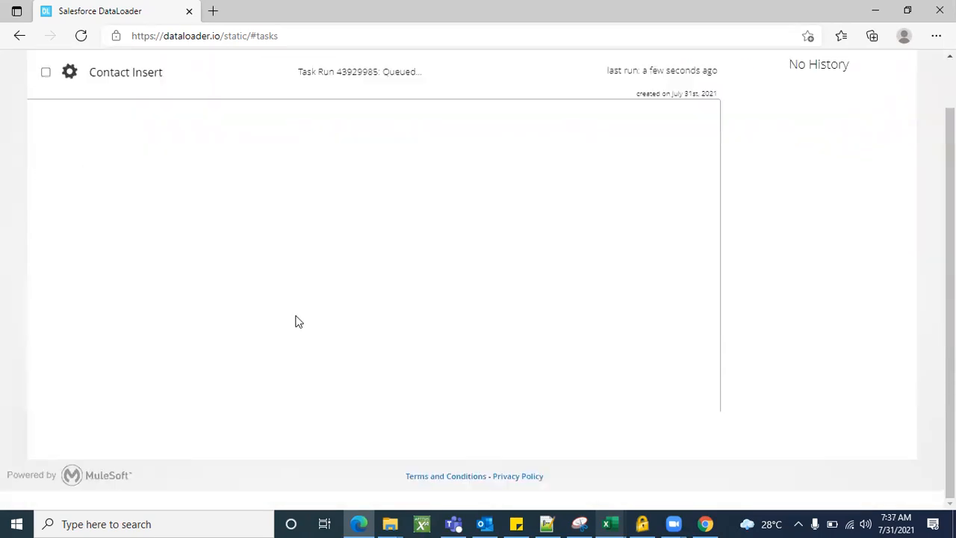
{"action": "scroll", "coordinate": [296, 321], "scroll_direction": "up", "scroll_amount": 1}
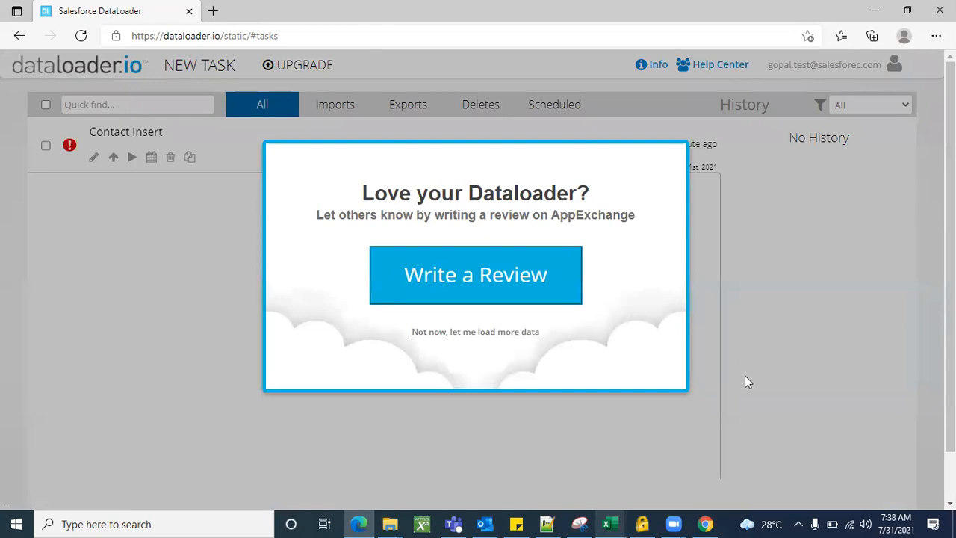
Dismiss the review popup and download the error CSV for the 20 failed rows
{"action": "left_click", "coordinate": [780, 377]}
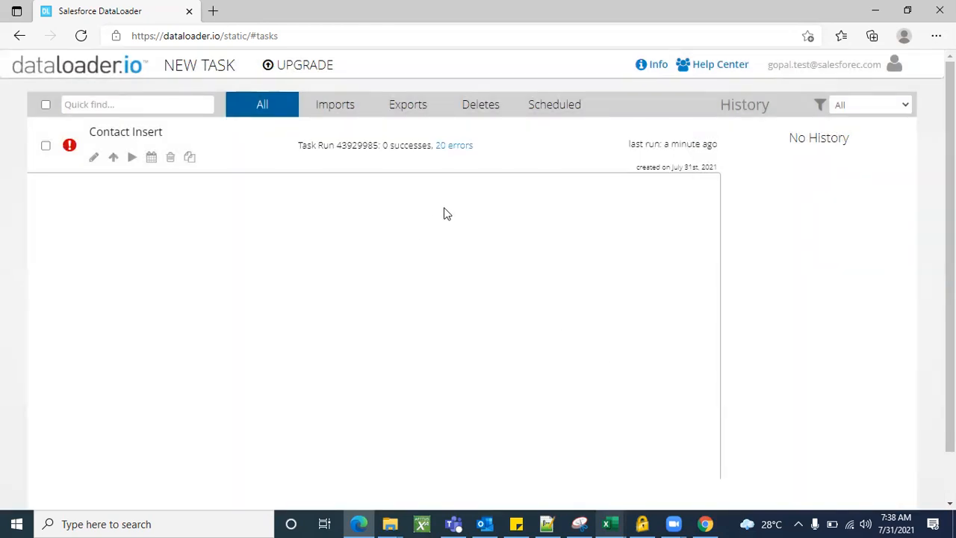
{"action": "left_click", "coordinate": [452, 146]}
{"action": "scroll", "coordinate": [224, 345], "scroll_direction": "down", "scroll_amount": 2}
{"action": "scroll", "coordinate": [224, 348], "scroll_direction": "up", "scroll_amount": 3}
{"action": "scroll", "coordinate": [227, 348], "scroll_direction": "down", "scroll_amount": 1}
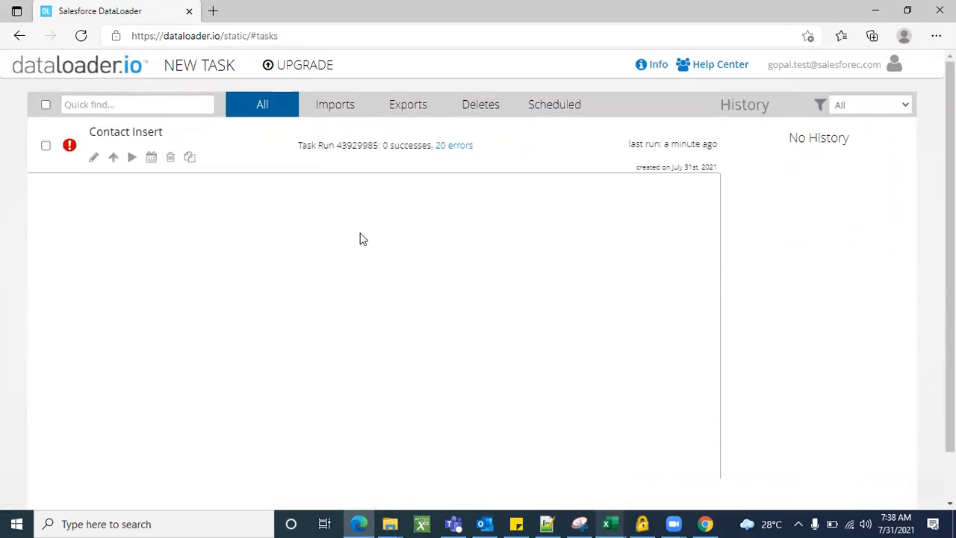
{"action": "left_click", "coordinate": [454, 146]}
{"action": "left_click", "coordinate": [454, 145]}
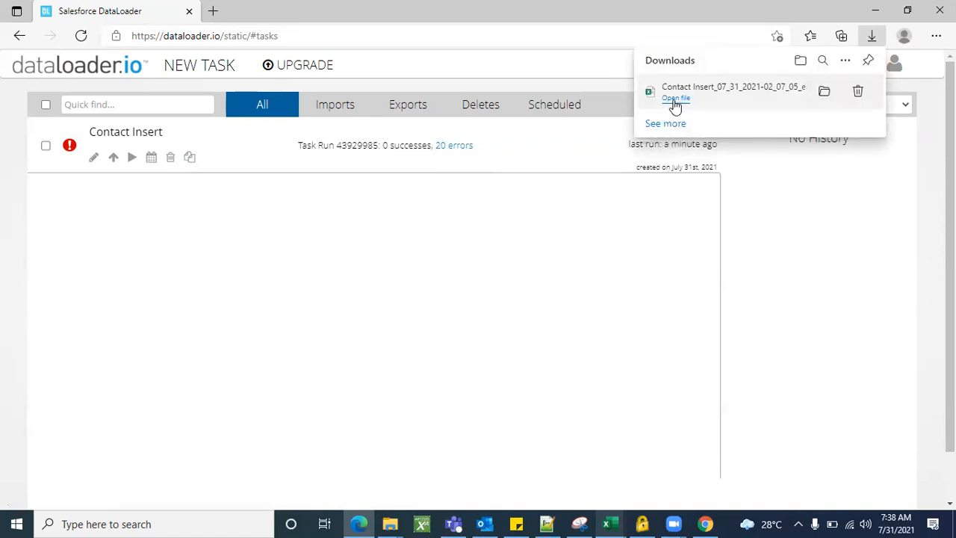
Open the downloaded error CSV in Excel, AutoFit column A and dismiss the circular-reference warning
{"action": "left_click", "coordinate": [675, 101]}
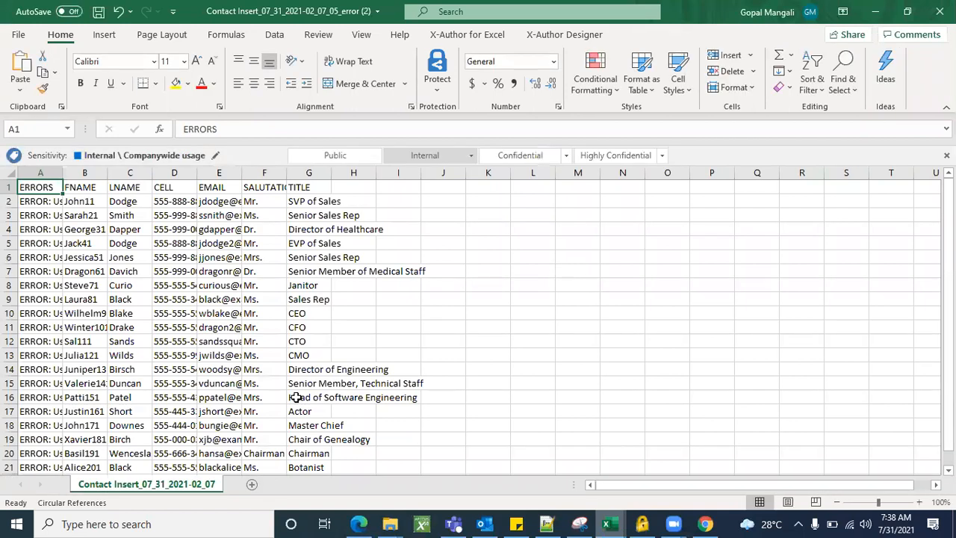
{"action": "double_click", "coordinate": [64, 172]}
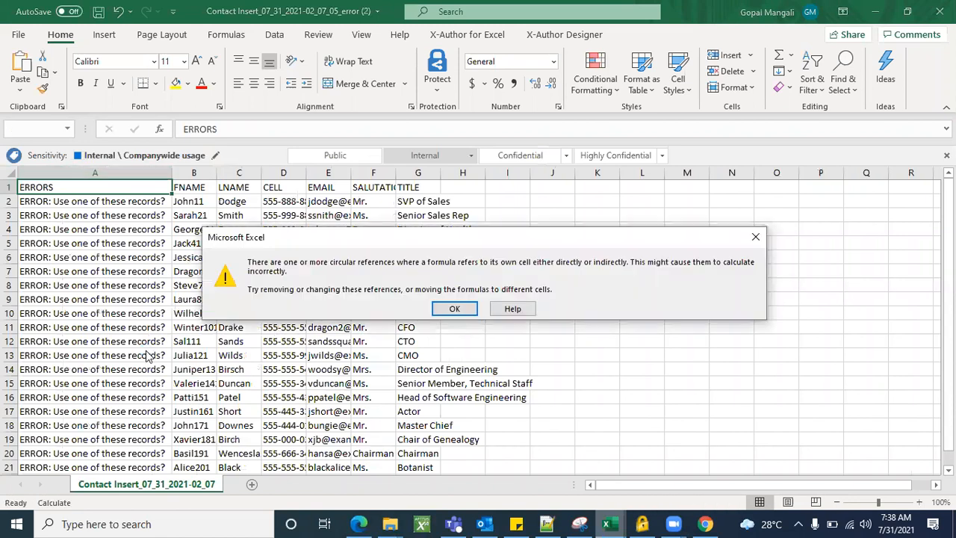
{"action": "left_click", "coordinate": [472, 307]}
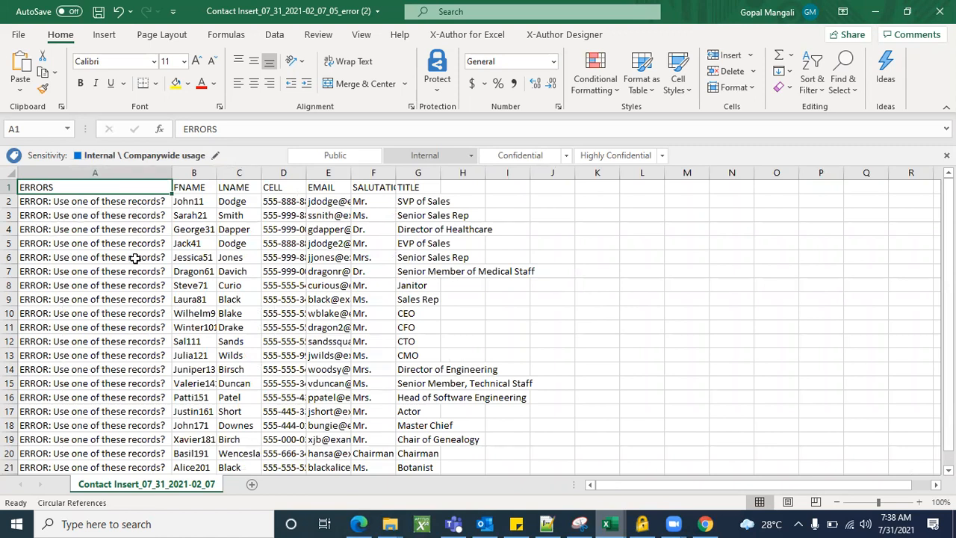
{"action": "scroll", "coordinate": [132, 323], "scroll_direction": "down", "scroll_amount": 2}
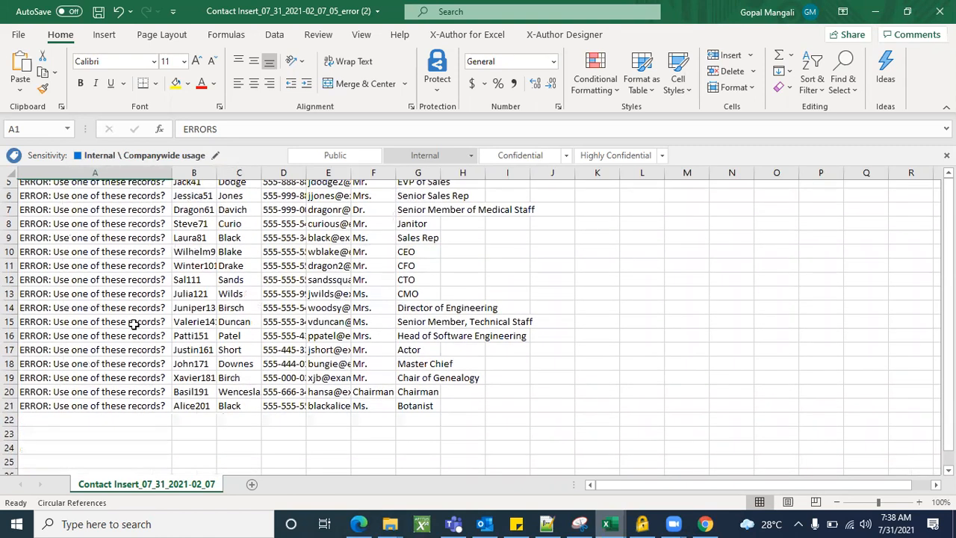
{"action": "scroll", "coordinate": [133, 324], "scroll_direction": "up", "scroll_amount": 1}
{"action": "scroll", "coordinate": [133, 324], "scroll_direction": "up", "scroll_amount": 1}
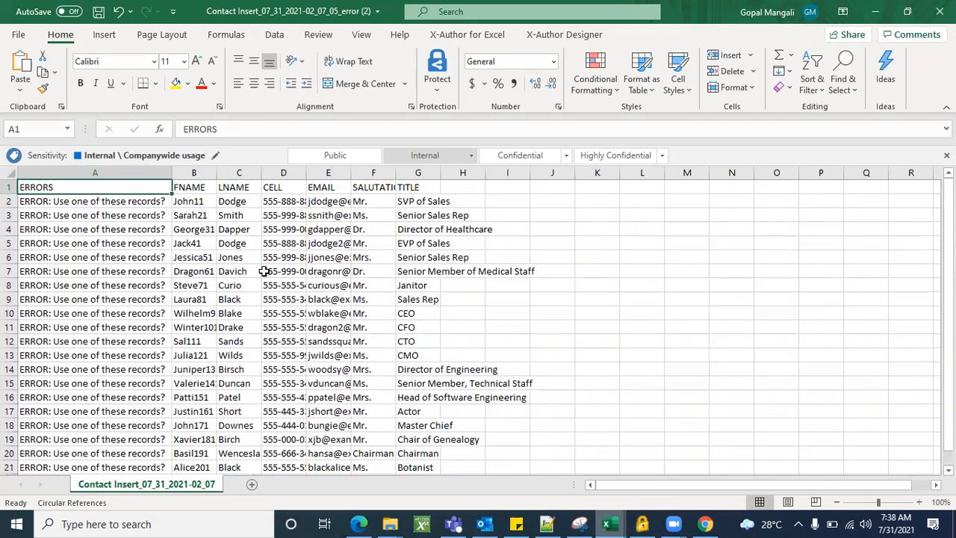
AutoFit columns F, E, D, C and B to their contents, dismissing the circular-reference warning
{"action": "double_click", "coordinate": [395, 172]}
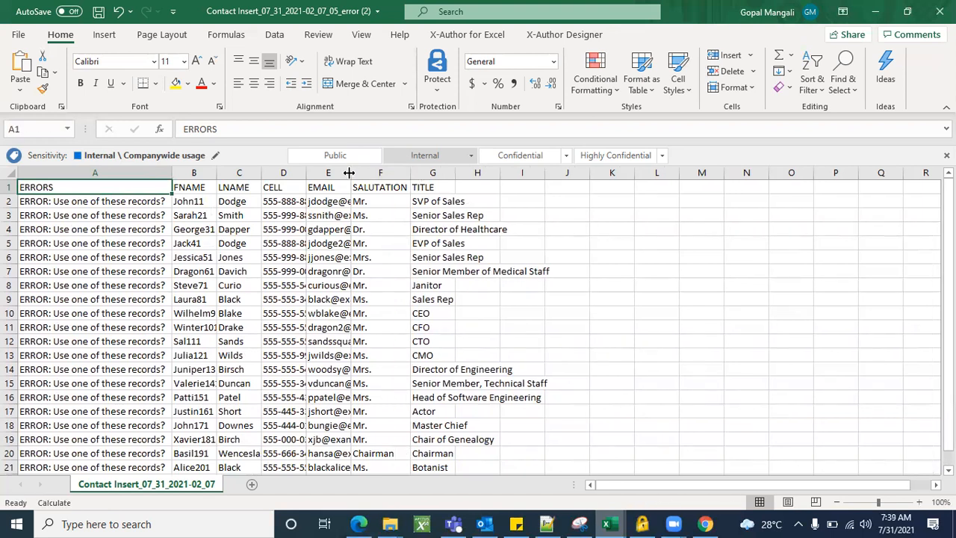
{"action": "double_click", "coordinate": [351, 172]}
{"action": "double_click", "coordinate": [306, 173]}
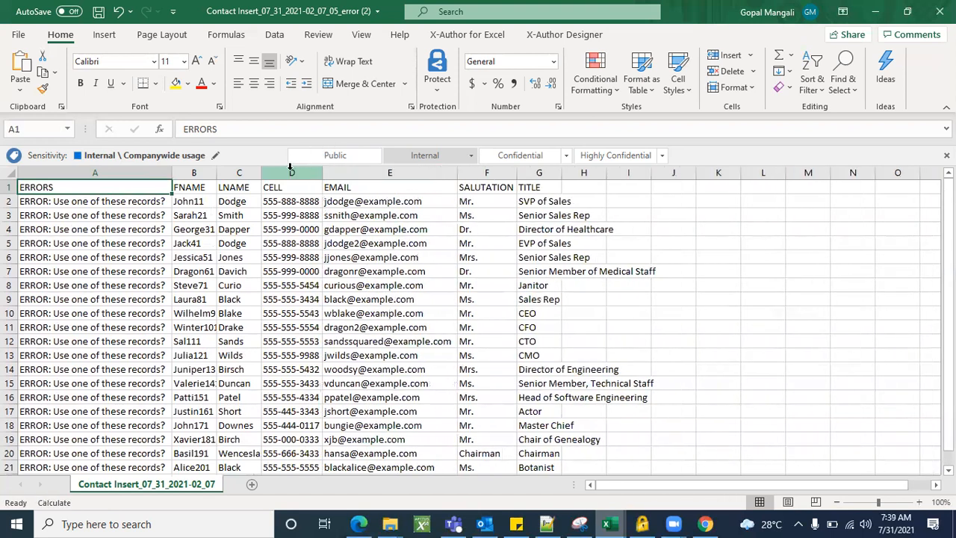
{"action": "double_click", "coordinate": [261, 172]}
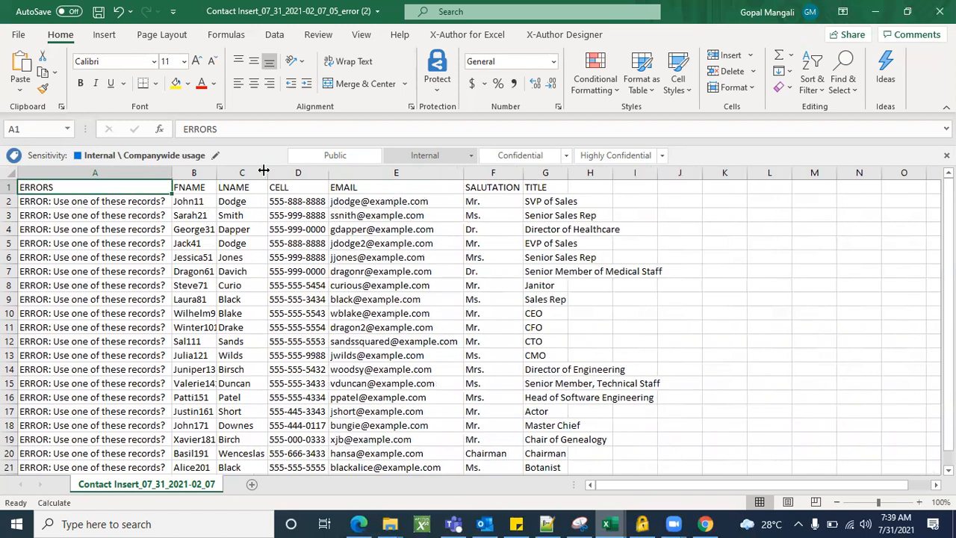
{"action": "double_click", "coordinate": [216, 172]}
{"action": "left_click", "coordinate": [153, 355]}
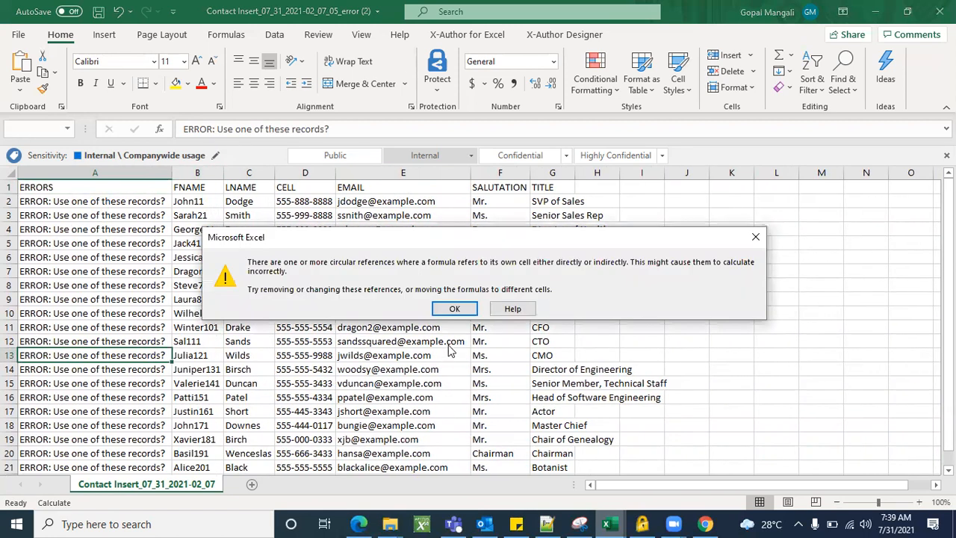
{"action": "left_click", "coordinate": [454, 309]}
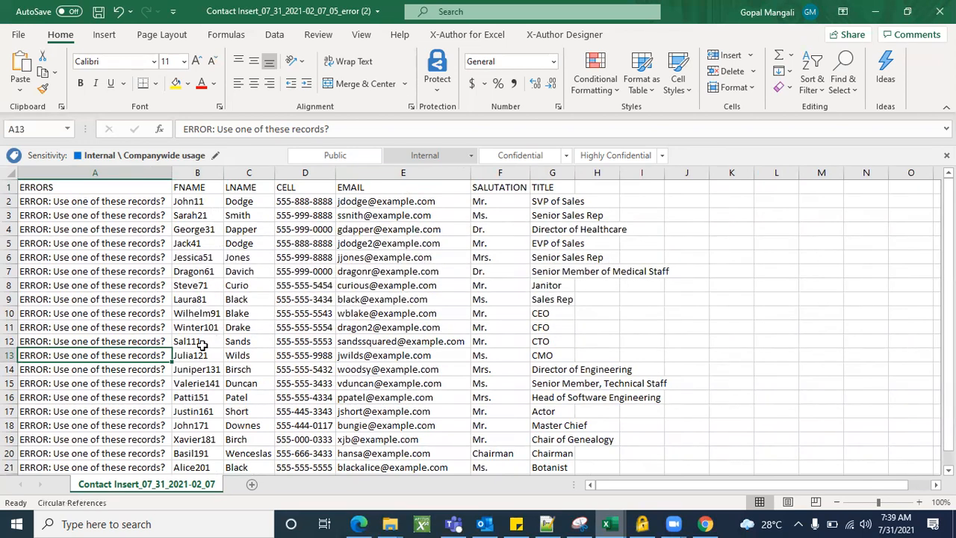
Copy the headers and first three contact rows (B1:I4), then search Windows for Excel
{"action": "scroll", "coordinate": [201, 344], "scroll_direction": "down", "scroll_amount": 3}
{"action": "scroll", "coordinate": [201, 344], "scroll_direction": "up", "scroll_amount": 3}
{"action": "scroll", "coordinate": [290, 384], "scroll_direction": "up", "scroll_amount": 1}
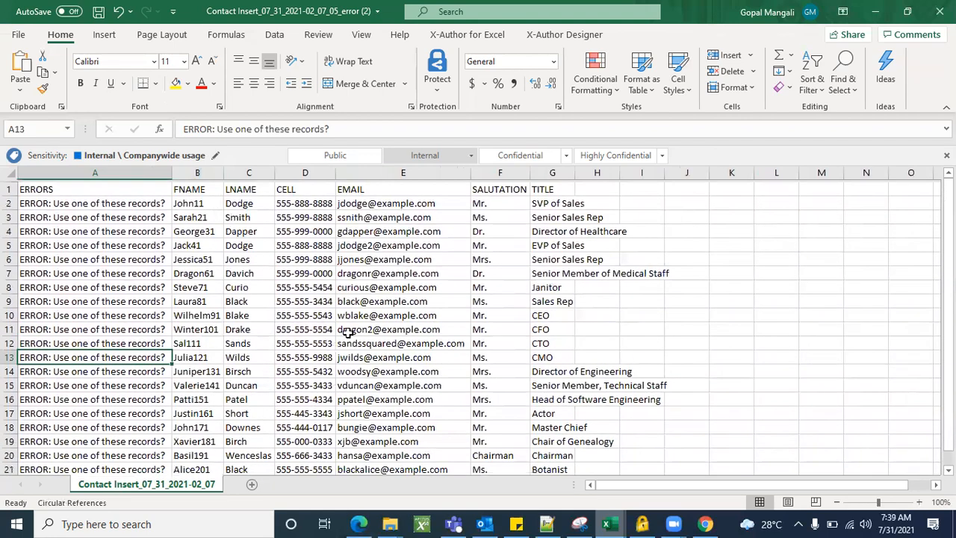
{"action": "left_click", "coordinate": [677, 337]}
{"action": "scroll", "coordinate": [677, 338], "scroll_direction": "up", "scroll_amount": 1}
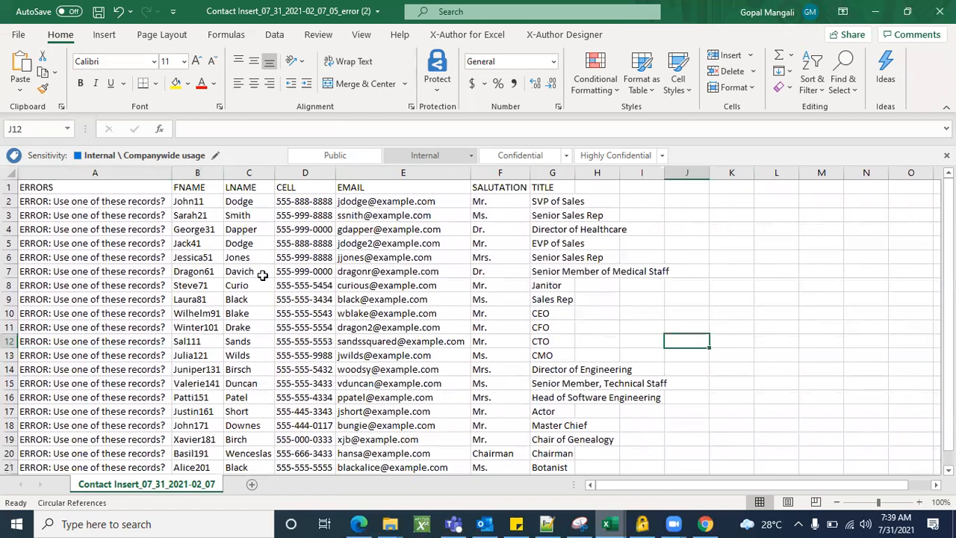
{"action": "left_click_drag", "start_coordinate": [184, 185], "coordinate": [620, 231]}
{"action": "key", "text": "ctrl+c"}
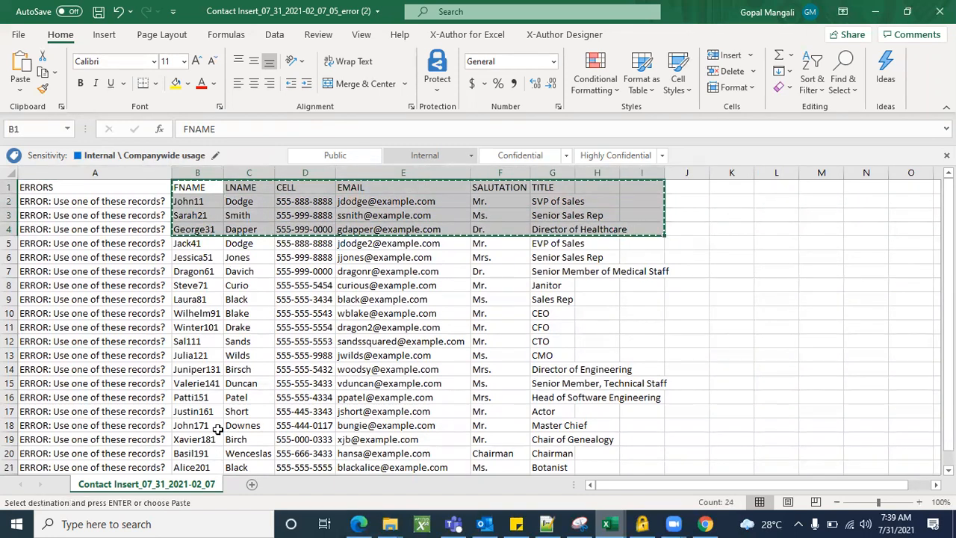
{"action": "left_click", "coordinate": [222, 523]}
Paste the copied contacts into a new blank Excel workbook and adjust the widths of columns A and B
{"action": "type", "text": "ex"}
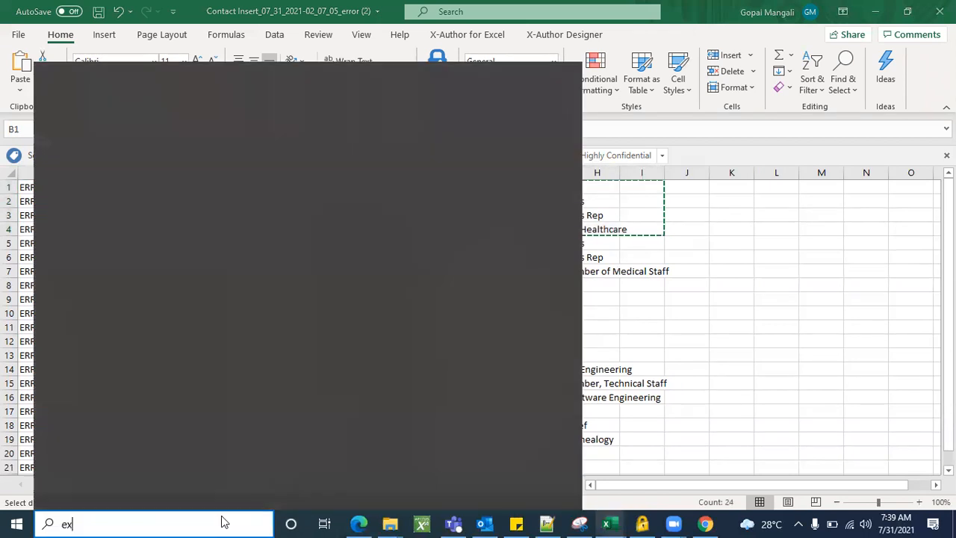
{"action": "left_click", "coordinate": [86, 154]}
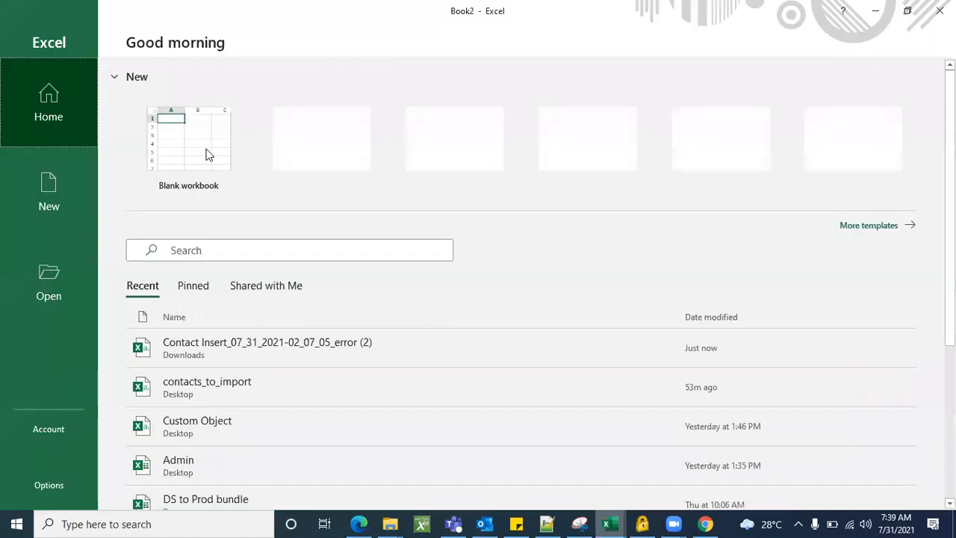
{"action": "left_click", "coordinate": [206, 152]}
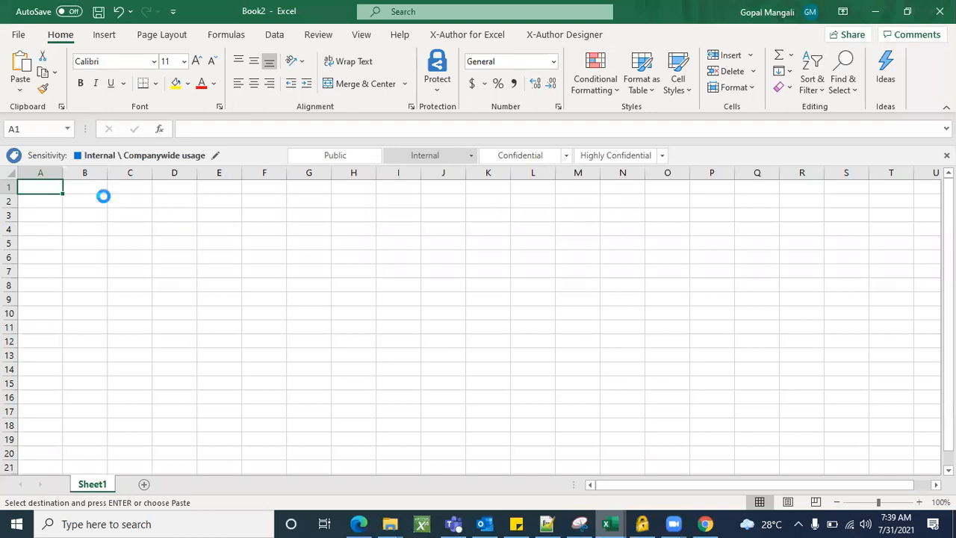
{"action": "key", "text": "ctrl+v"}
{"action": "left_click_drag", "start_coordinate": [109, 167], "coordinate": [160, 173]}
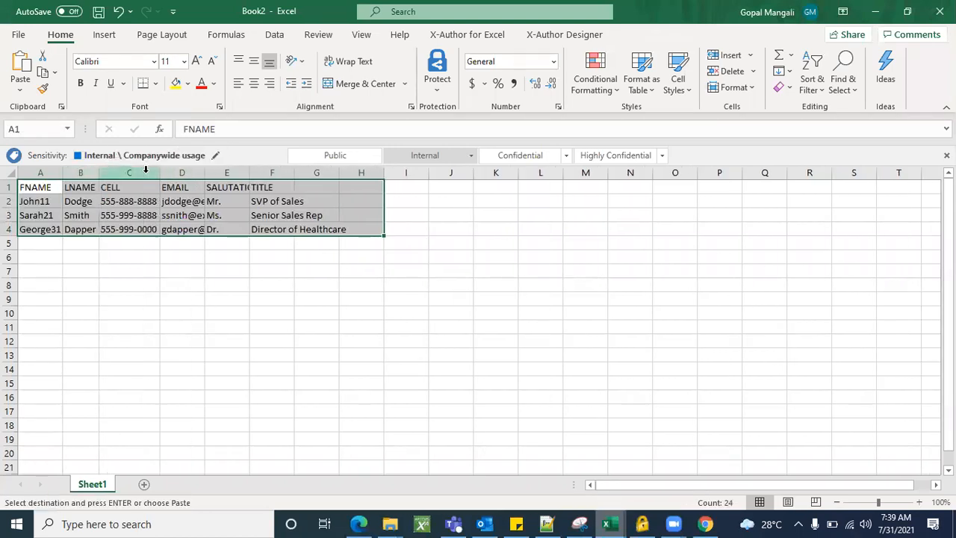
{"action": "left_click_drag", "start_coordinate": [65, 173], "coordinate": [67, 173]}
Replace the first contact's first name with a new value and clear the circular-reference warning
{"action": "left_click", "coordinate": [56, 200]}
{"action": "double_click", "coordinate": [56, 200]}
{"action": "key", "text": "BackSpace"}
{"action": "key", "text": "BackSpace"}
{"action": "key", "text": "BackSpace"}
{"action": "key", "text": "BackSpace"}
{"action": "type", "text": "Gopal"}
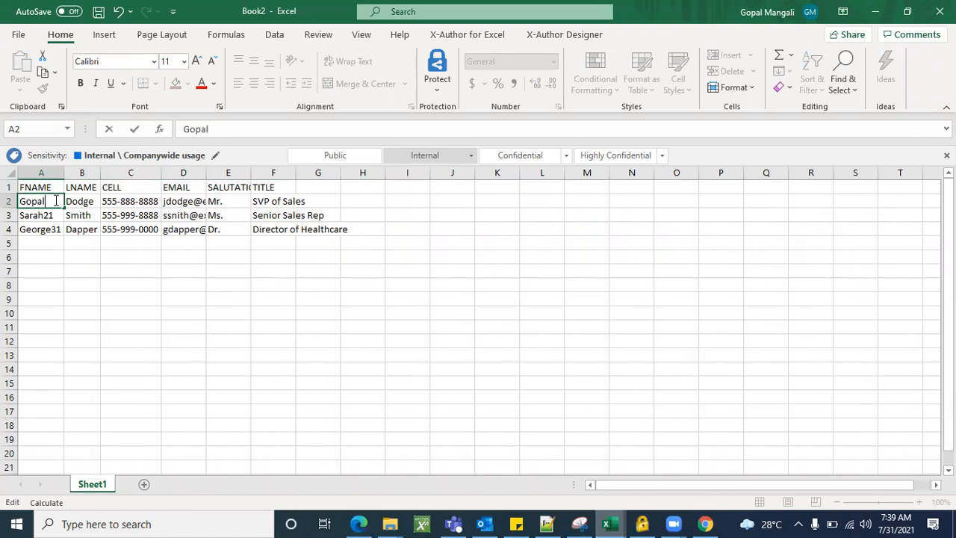
{"action": "key", "text": "Return"}
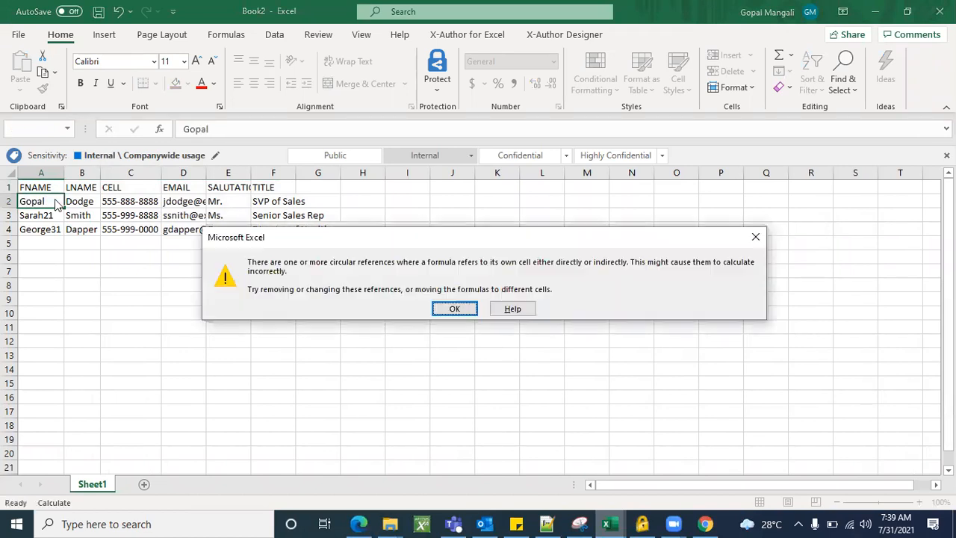
{"action": "left_click", "coordinate": [469, 306]}
Shorten the first contact's last name to an initial and trim the last digits of their phone number
{"action": "left_click", "coordinate": [91, 201]}
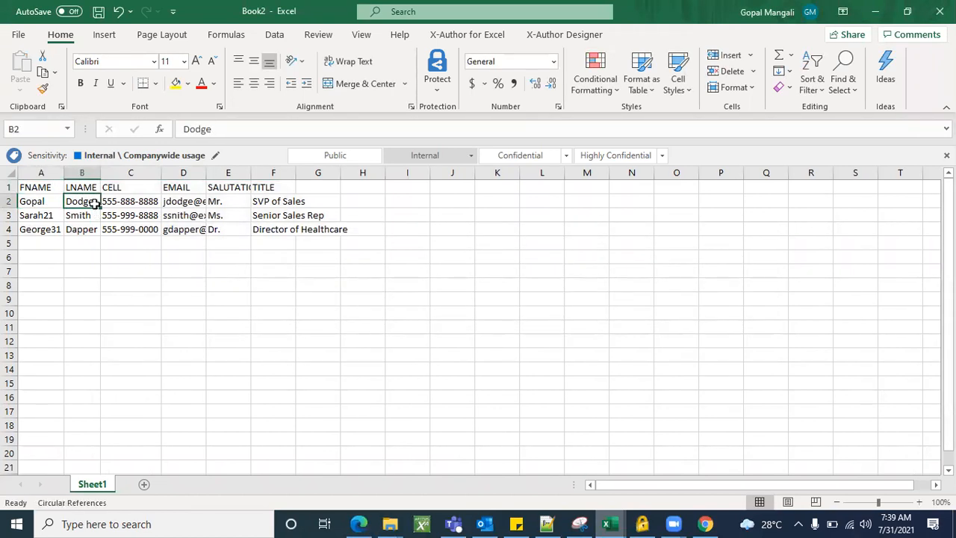
{"action": "key", "text": "BackSpace"}
{"action": "type", "text": "M"}
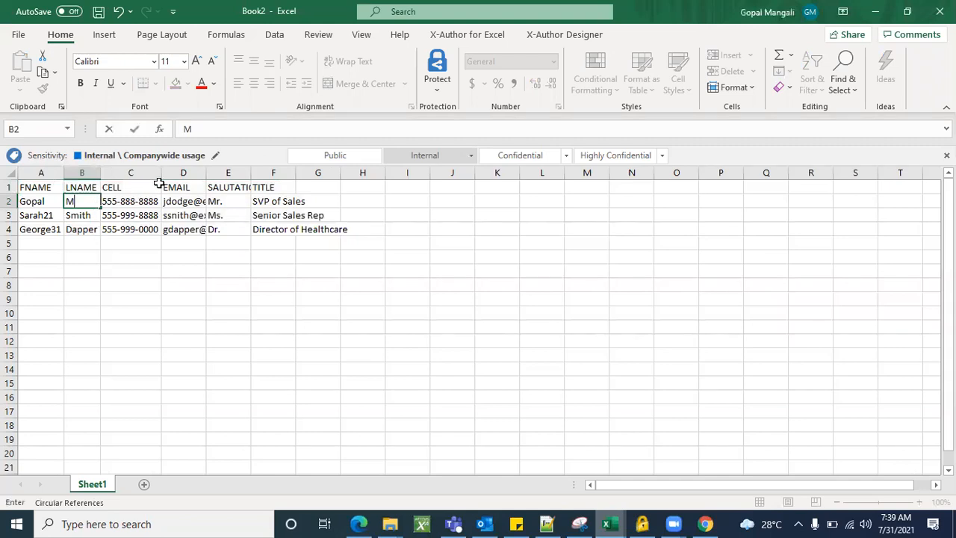
{"action": "left_click", "coordinate": [145, 201]}
{"action": "double_click", "coordinate": [144, 201]}
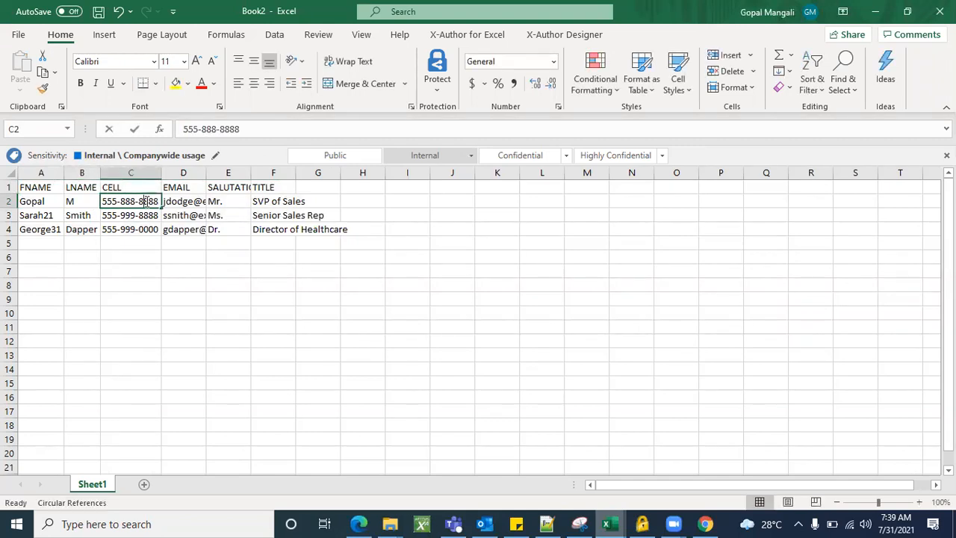
{"action": "key", "text": "BackSpace"}
{"action": "key", "text": "BackSpace"}
{"action": "key", "text": "BackSpace"}
{"action": "key", "text": "BackSpace"}
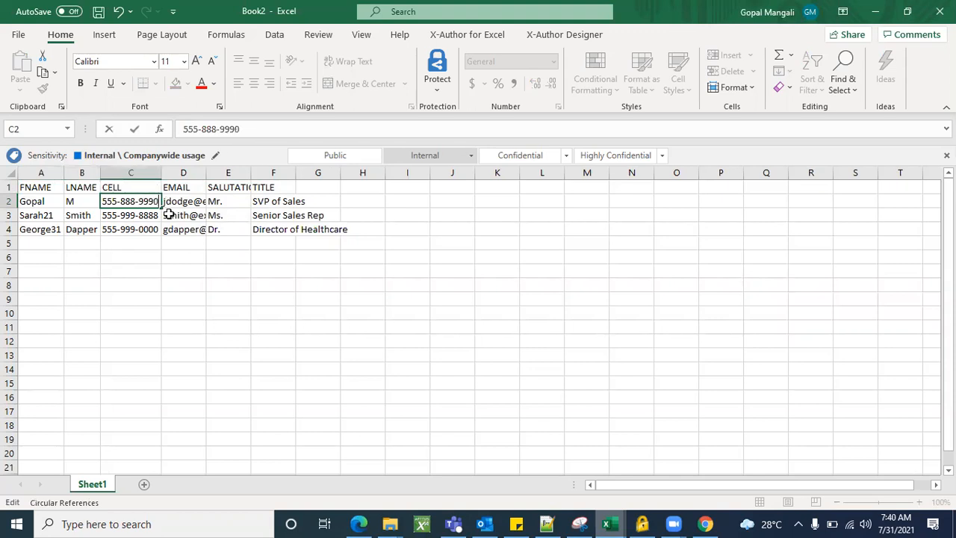
{"action": "left_click", "coordinate": [109, 317]}
Edit the first contact's email username, replacing its ending letters with '123'
{"action": "left_click", "coordinate": [186, 201]}
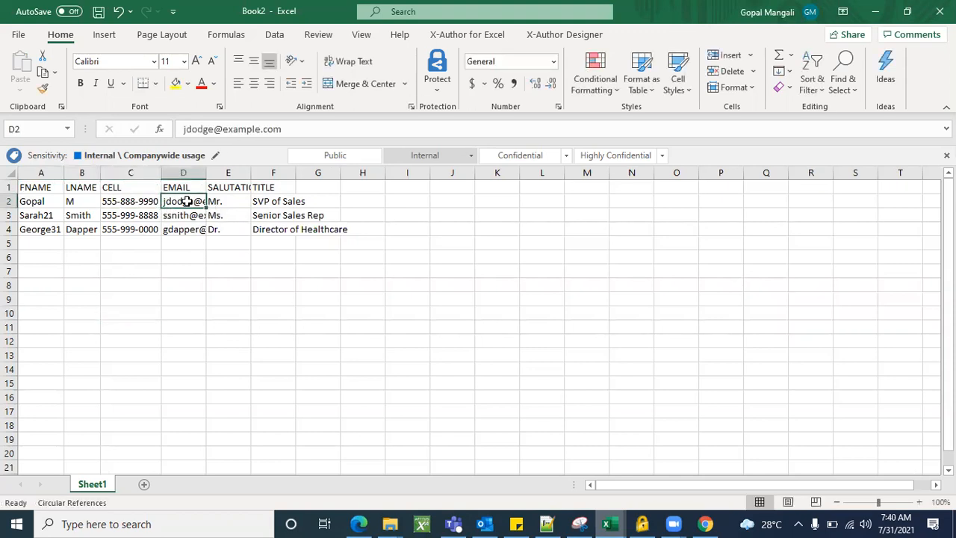
{"action": "double_click", "coordinate": [187, 201]}
{"action": "key", "text": "BackSpace"}
{"action": "key", "text": "BackSpace"}
{"action": "type", "text": "123"}
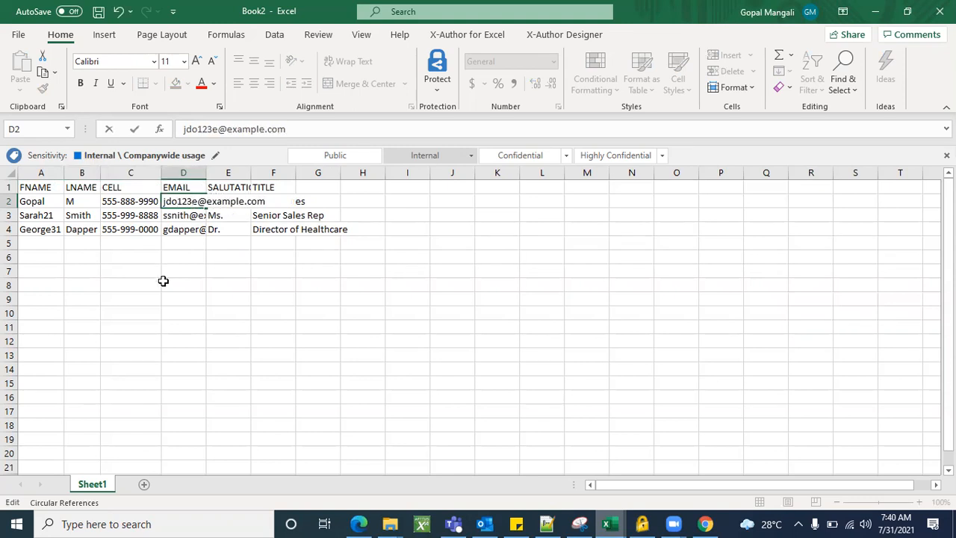
{"action": "left_click", "coordinate": [163, 281]}
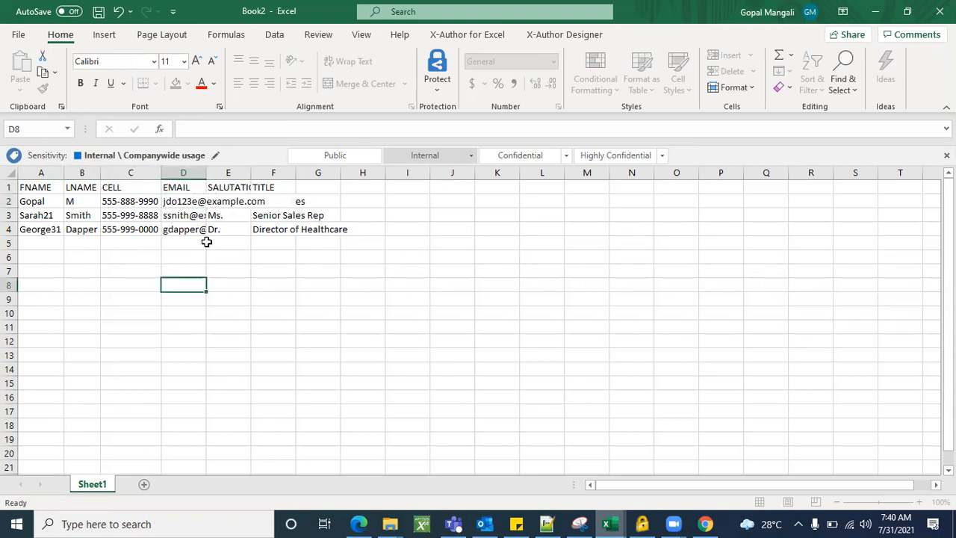
AutoFit column F and shorten the first contact's title to SVP
{"action": "double_click", "coordinate": [295, 172]}
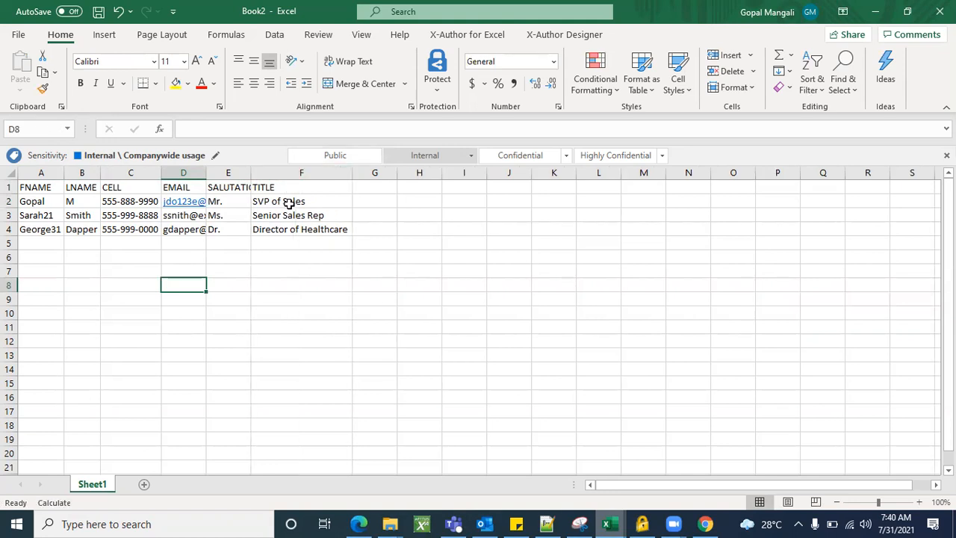
{"action": "left_click", "coordinate": [291, 202]}
{"action": "double_click", "coordinate": [304, 202]}
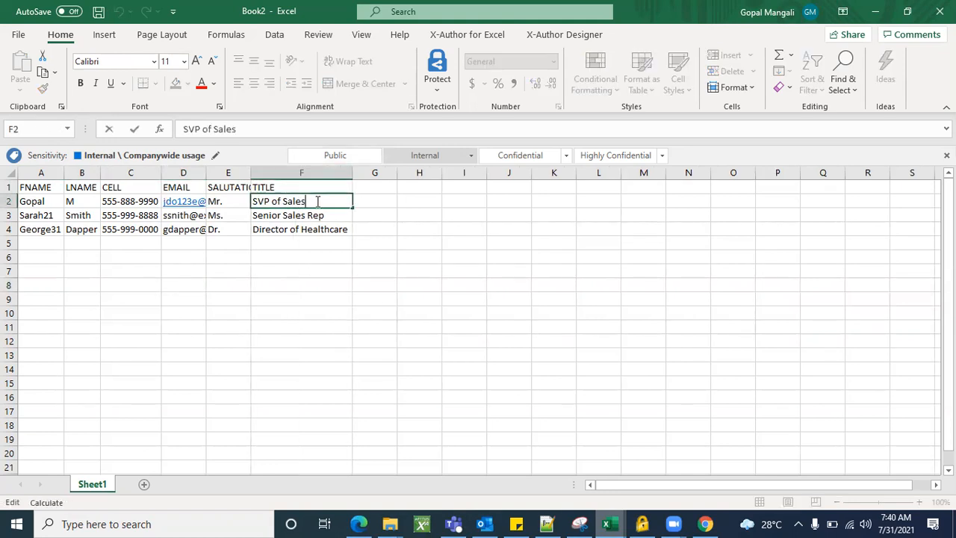
{"action": "left_click", "coordinate": [266, 306]}
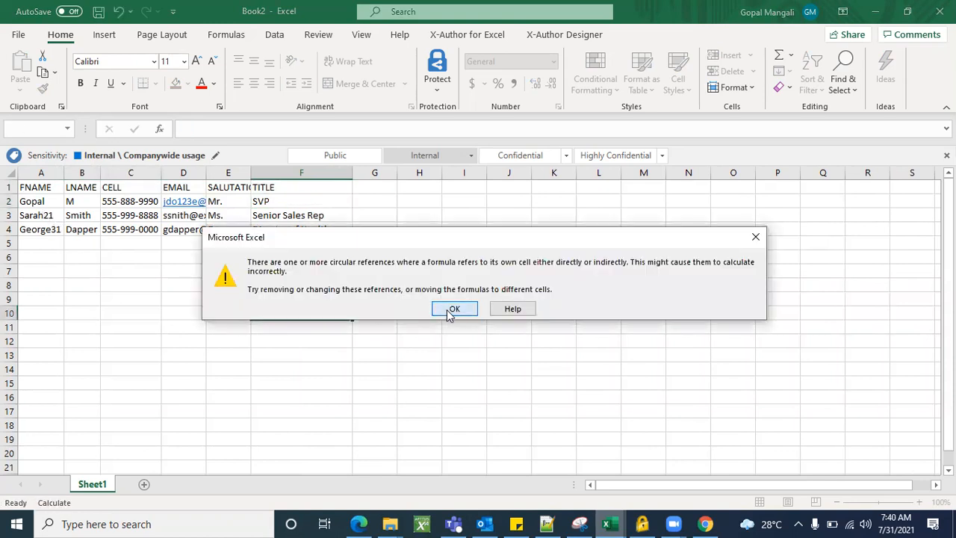
{"action": "left_click", "coordinate": [452, 309]}
Begin replacing the second contact's first name by erasing the old value
{"action": "left_click", "coordinate": [54, 216]}
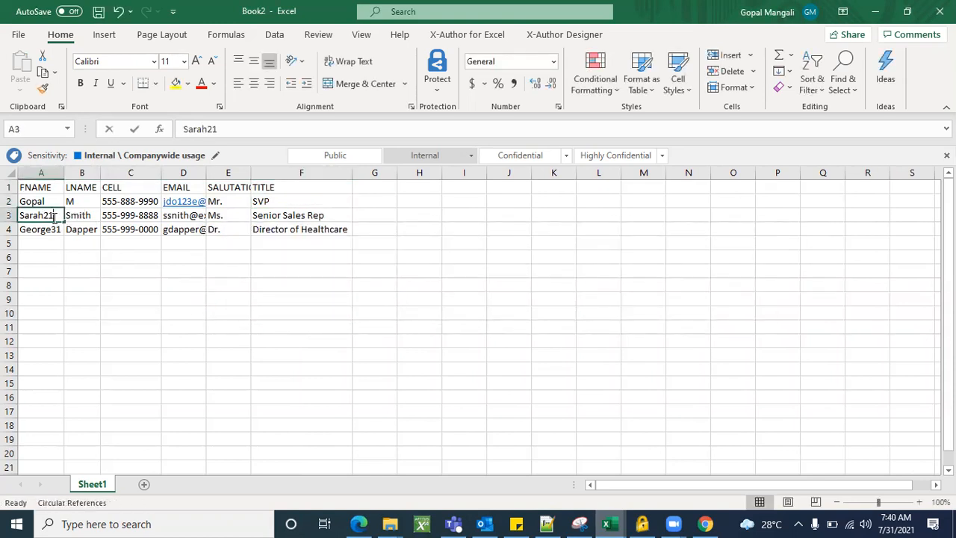
{"action": "double_click", "coordinate": [54, 216]}
{"action": "key", "text": "BackSpace"}
{"action": "key", "text": "BackSpace"}
{"action": "key", "text": "BackSpace"}
{"action": "key", "text": "BackSpace"}
{"action": "key", "text": "BackSpace"}
{"action": "key", "text": "BackSpace"}
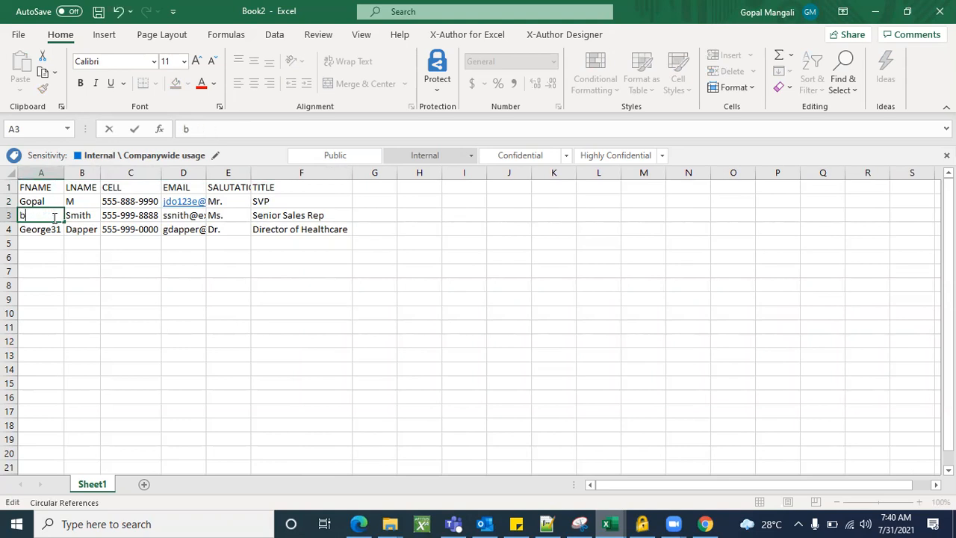